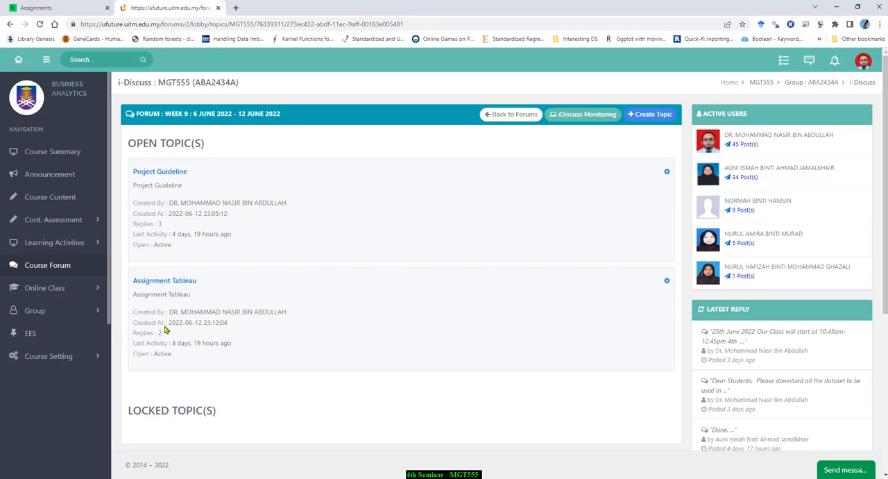
Step: Return to the forum list and open the Dataset Correlation topic in the Week 11 discussion
{"action": "left_click", "coordinate": [513, 119]}
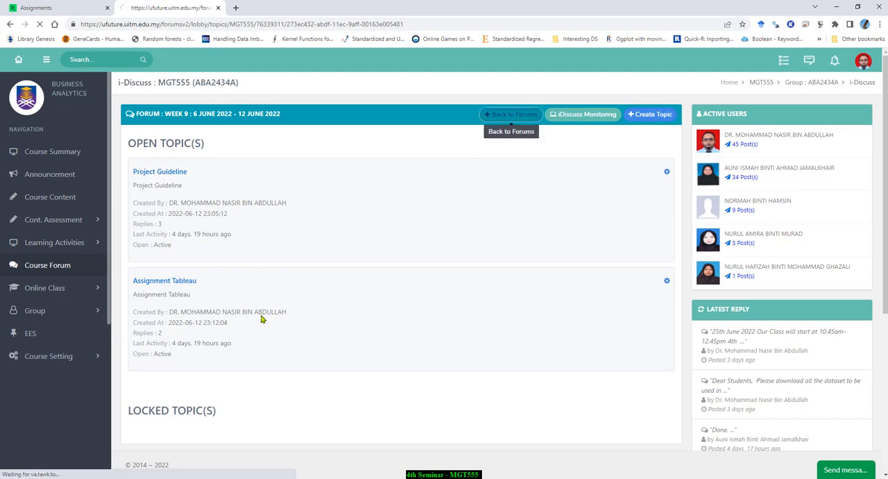
{"action": "scroll", "coordinate": [234, 252], "scroll_direction": "down", "scroll_amount": 3}
{"action": "scroll", "coordinate": [232, 250], "scroll_direction": "down", "scroll_amount": 5}
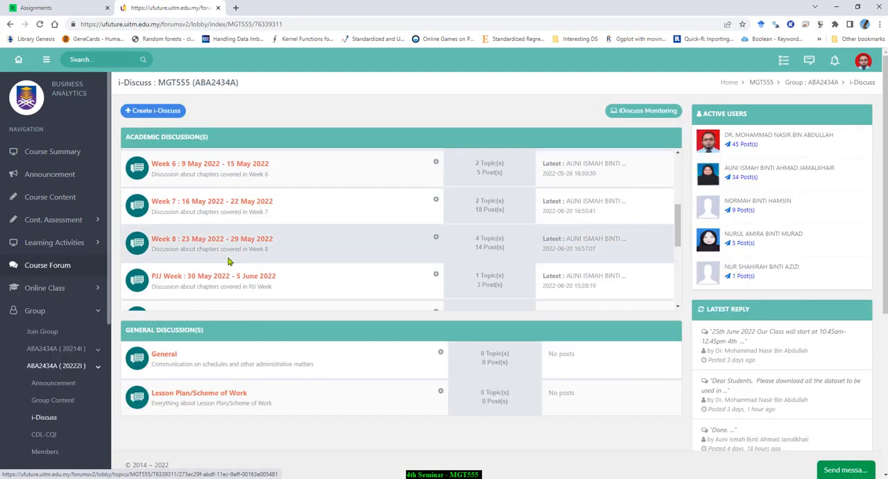
{"action": "left_click", "coordinate": [224, 254]}
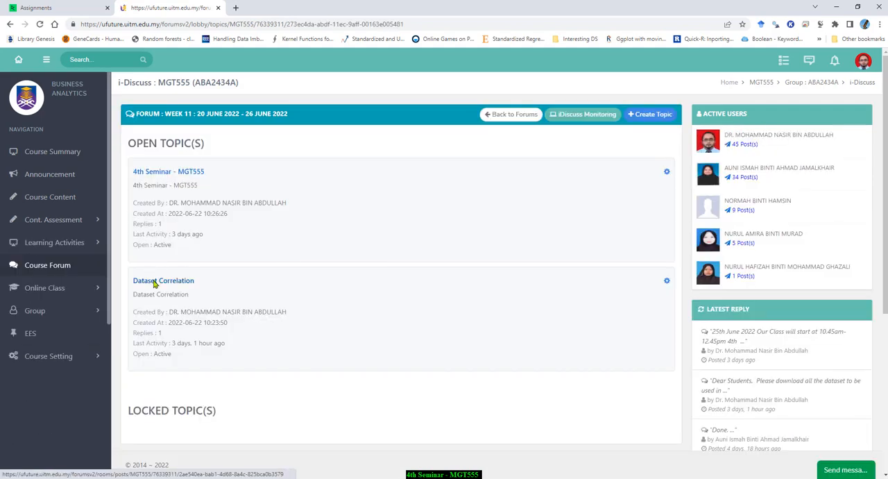
{"action": "left_click", "coordinate": [165, 283]}
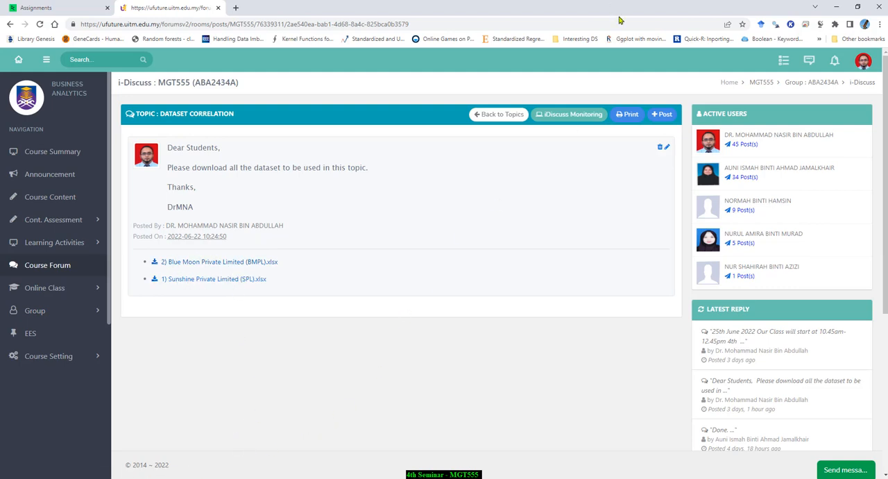
Step: Switch to the Sunshine Private Limited (SPL) workbook in Excel, look through its branch rows, and return to the PowerPoint slides
{"action": "left_click", "coordinate": [835, 7]}
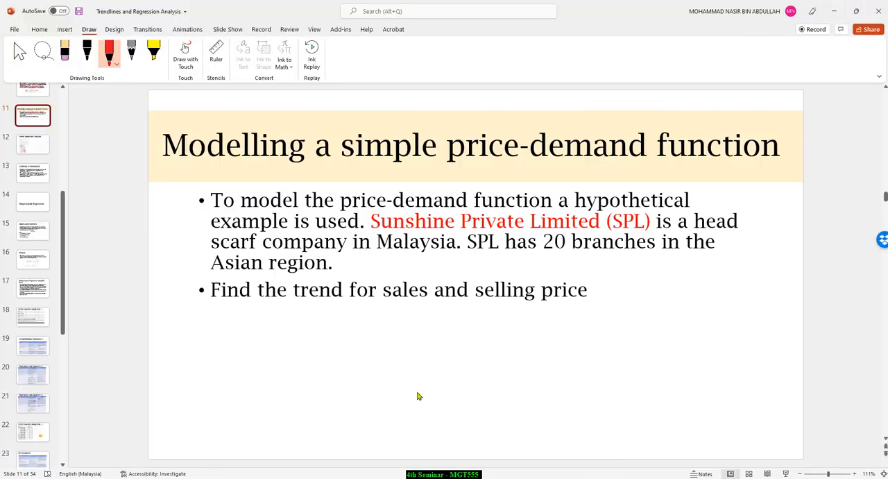
{"action": "left_click", "coordinate": [203, 433]}
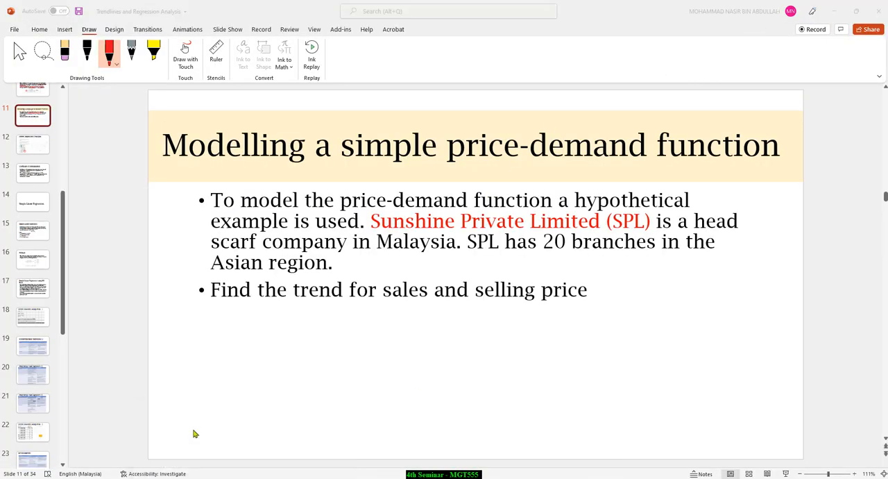
{"action": "left_click_drag", "start_coordinate": [569, 6], "coordinate": [604, 3]}
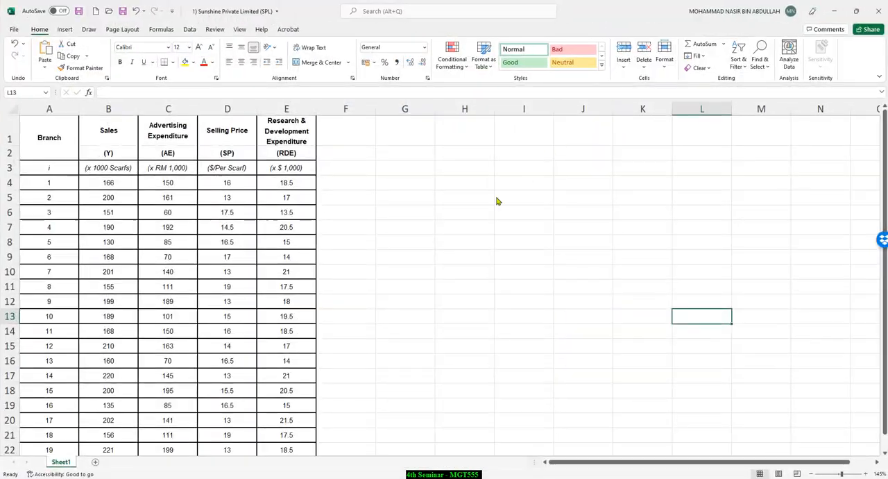
{"action": "left_click", "coordinate": [833, 10]}
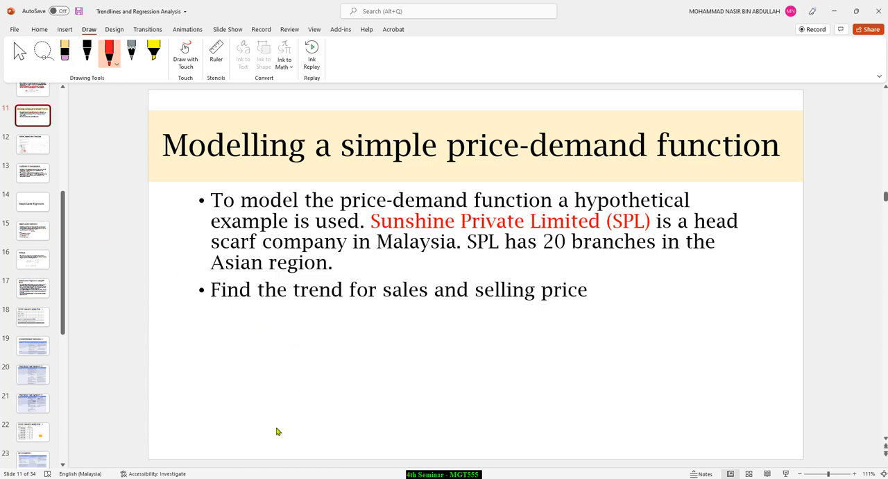
{"action": "left_click", "coordinate": [188, 446]}
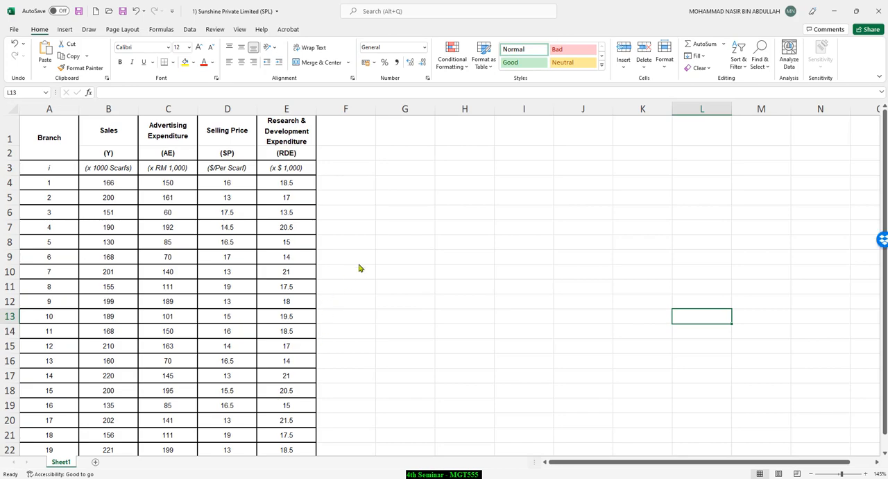
{"action": "scroll", "coordinate": [359, 267], "scroll_direction": "down", "scroll_amount": 6}
{"action": "scroll", "coordinate": [362, 267], "scroll_direction": "up", "scroll_amount": 4}
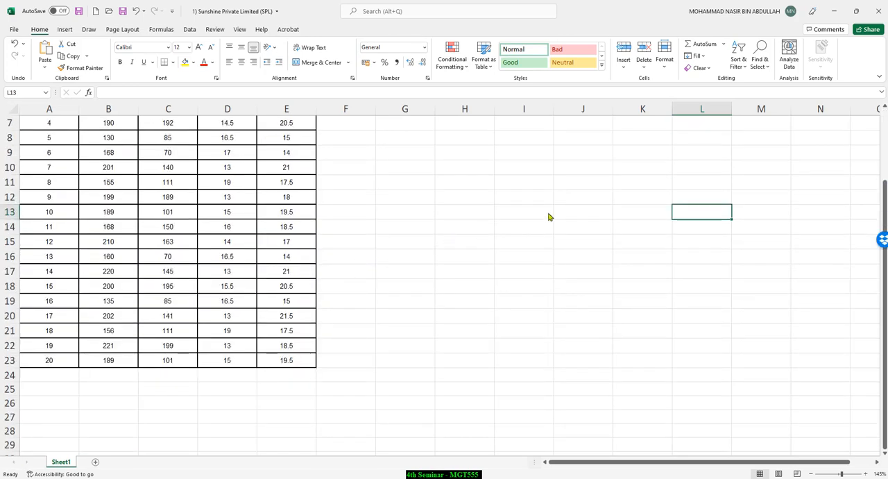
{"action": "left_click", "coordinate": [834, 11]}
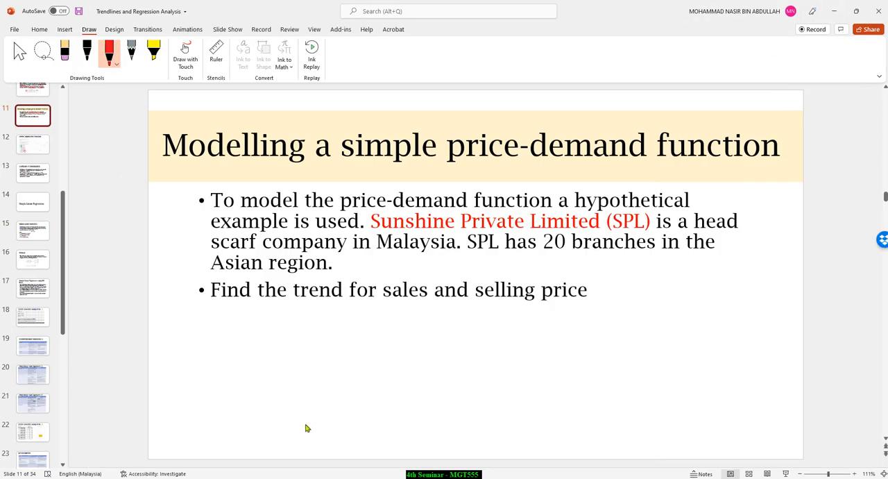
Step: Switch back to the Sunshine Private Limited (SPL) workbook in Excel and highlight its Branch column
{"action": "mouse_move", "coordinate": [220, 478]}
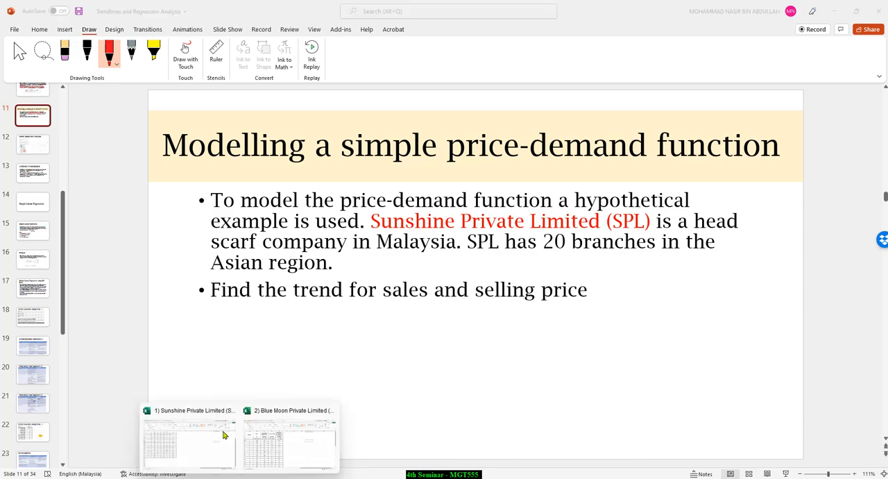
{"action": "left_click", "coordinate": [184, 436]}
{"action": "scroll", "coordinate": [207, 279], "scroll_direction": "up", "scroll_amount": 2}
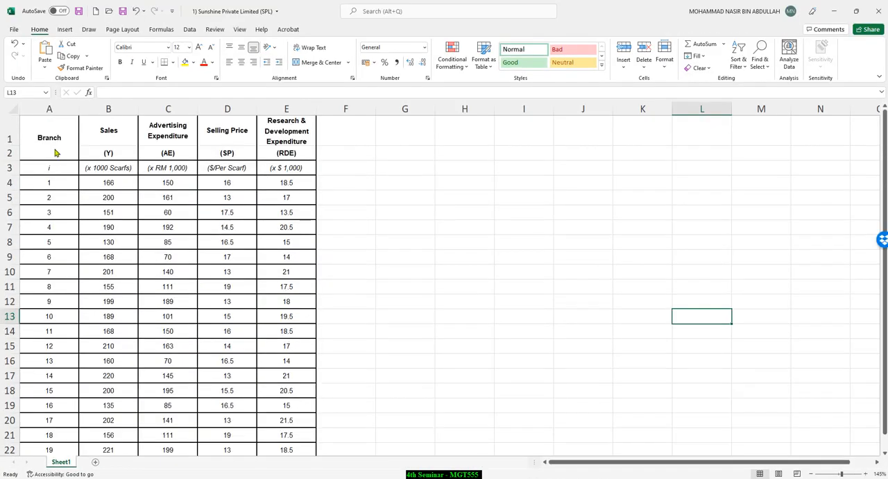
{"action": "left_click_drag", "start_coordinate": [56, 121], "coordinate": [69, 436]}
{"action": "scroll", "coordinate": [104, 378], "scroll_direction": "up", "scroll_amount": 1}
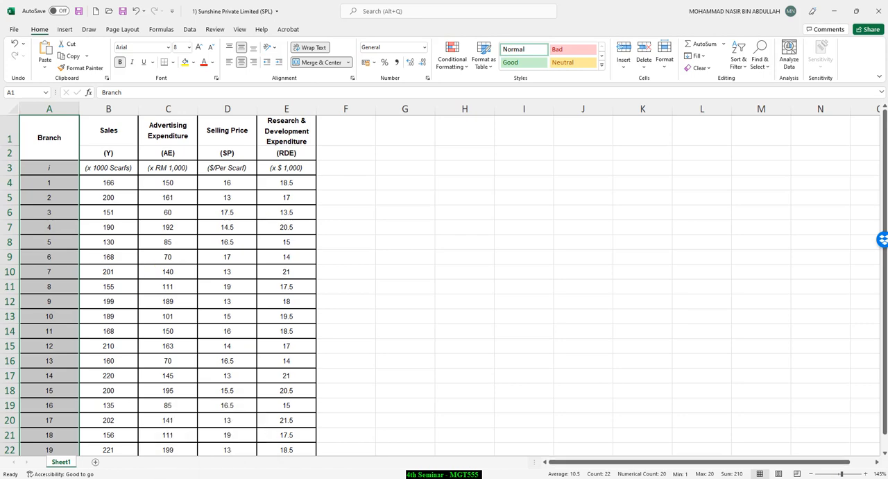
{"action": "key", "text": "alt+Tab"}
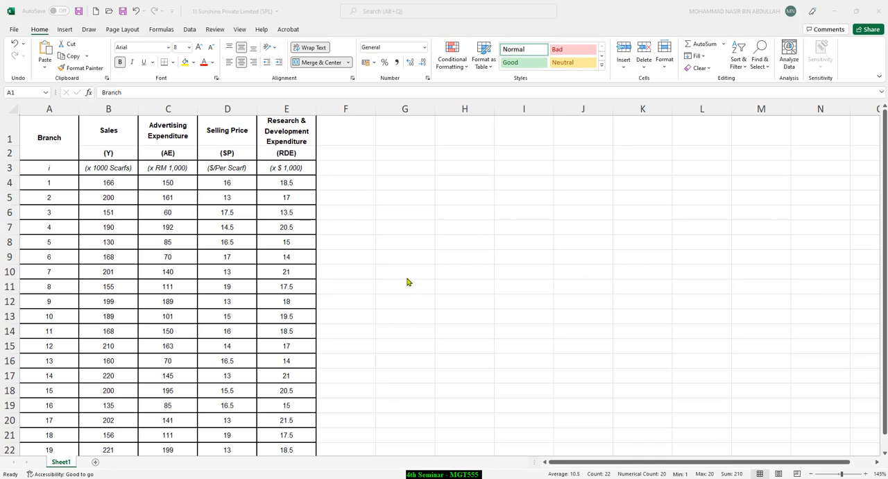
{"action": "left_click", "coordinate": [55, 124]}
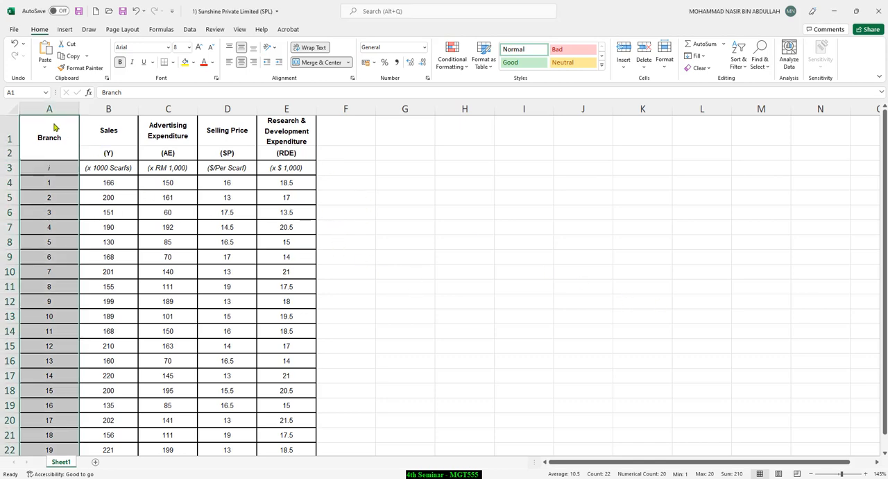
{"action": "left_click", "coordinate": [58, 199]}
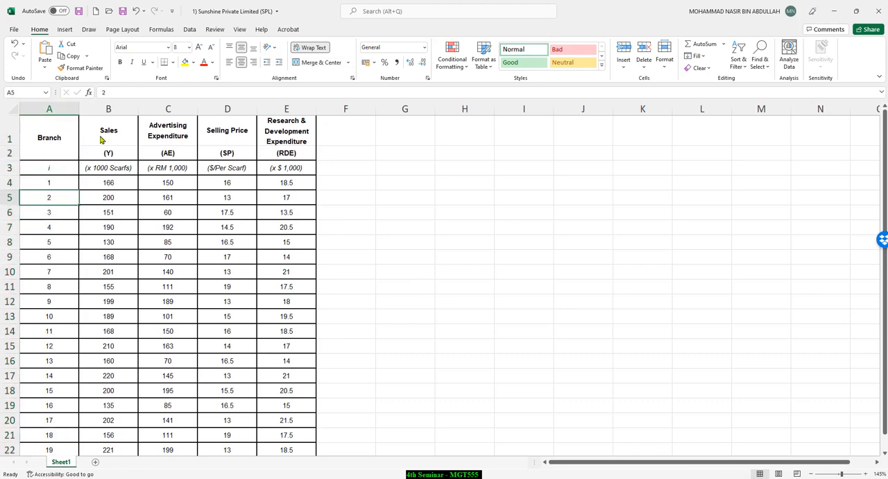
Step: Highlight the Sales, Advertising Expenditure, Selling Price and Research & Development Expenditure columns one at a time to review the variables
{"action": "left_click", "coordinate": [49, 109]}
{"action": "left_click", "coordinate": [108, 109]}
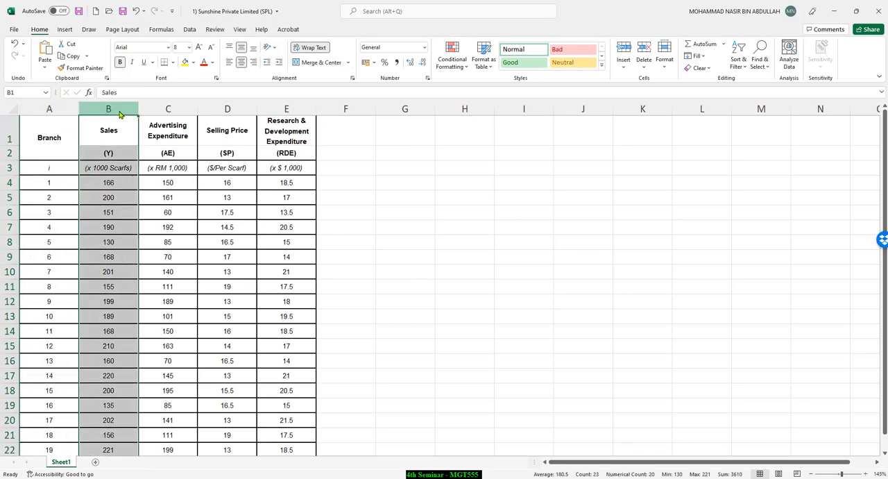
{"action": "left_click", "coordinate": [173, 113]}
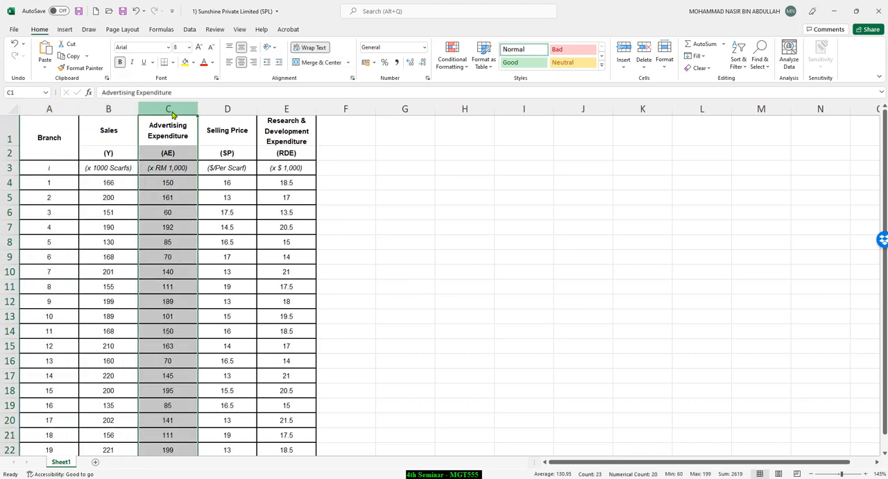
{"action": "left_click", "coordinate": [239, 111]}
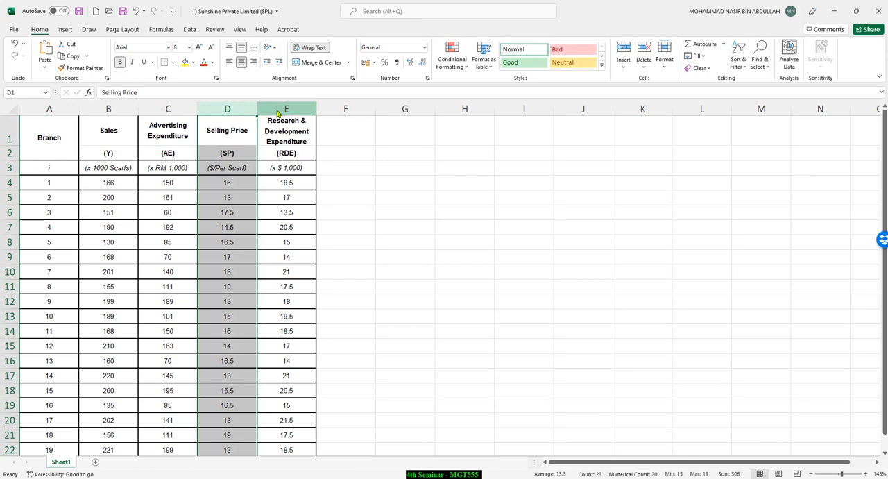
{"action": "left_click", "coordinate": [278, 113]}
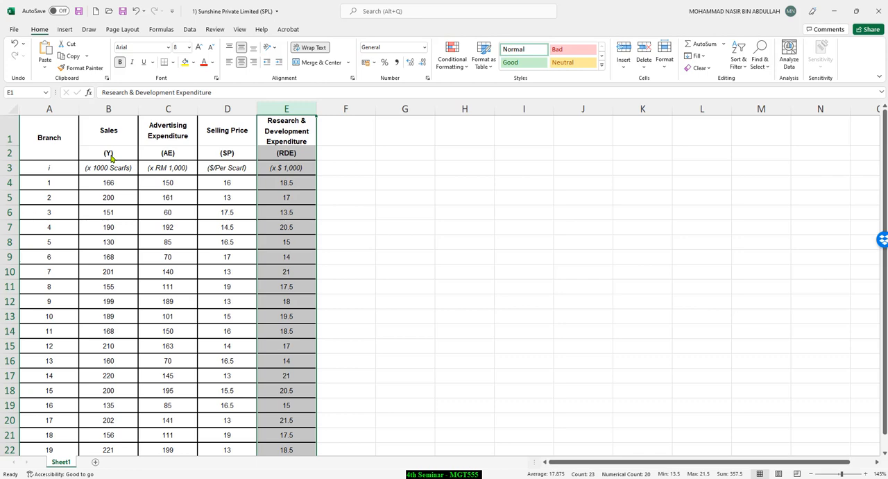
{"action": "left_click", "coordinate": [119, 111]}
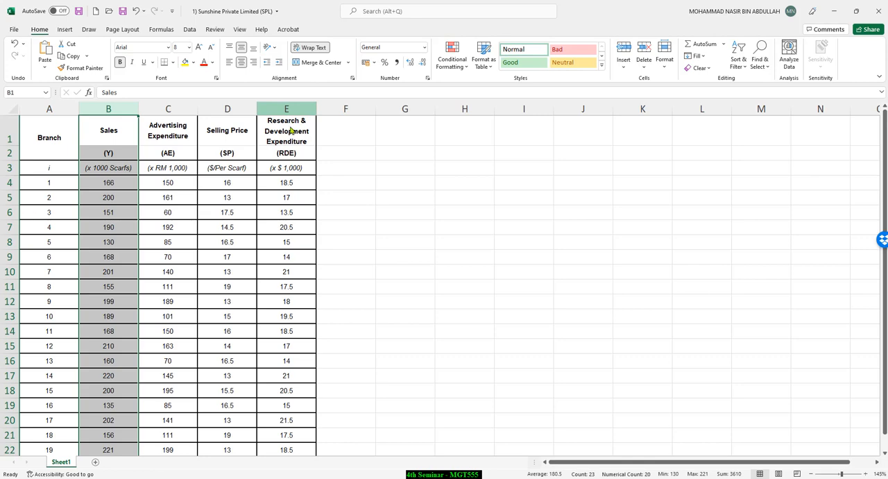
{"action": "left_click", "coordinate": [326, 212]}
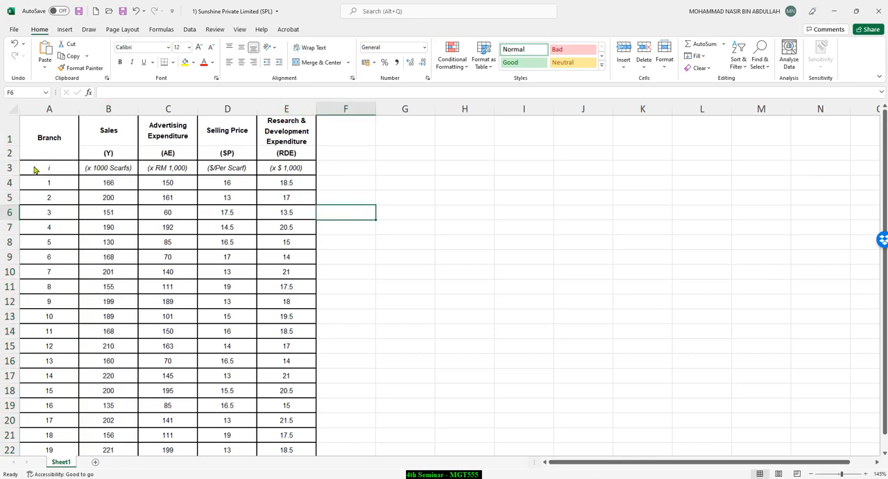
Step: Copy the symbol and unit headers in B2:E3 and paste them at G2 with their source formatting
{"action": "left_click_drag", "start_coordinate": [10, 159], "coordinate": [10, 168]}
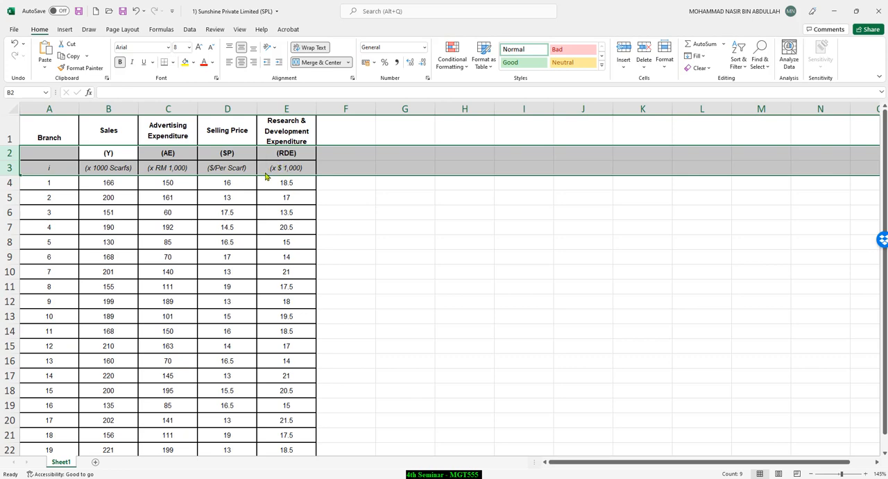
{"action": "left_click", "coordinate": [108, 153]}
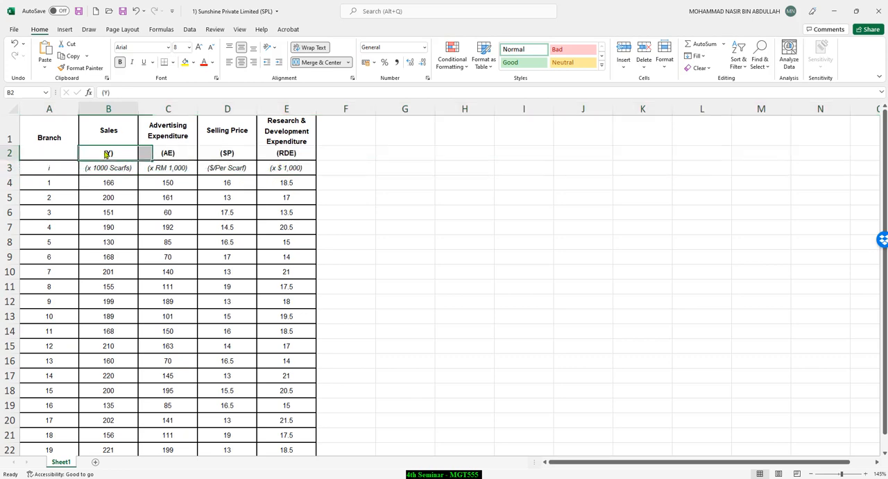
{"action": "left_click_drag", "start_coordinate": [108, 154], "coordinate": [285, 169]}
{"action": "right_click", "coordinate": [284, 168]}
{"action": "left_click", "coordinate": [291, 191]}
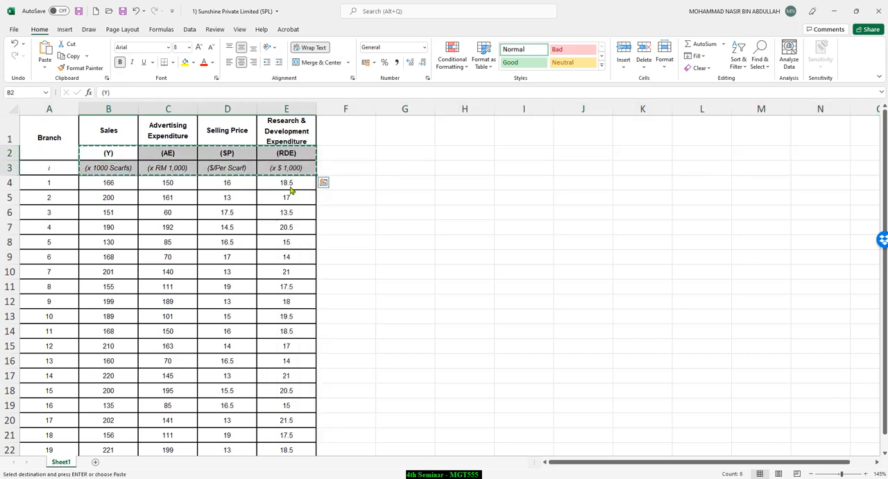
{"action": "left_click", "coordinate": [409, 135]}
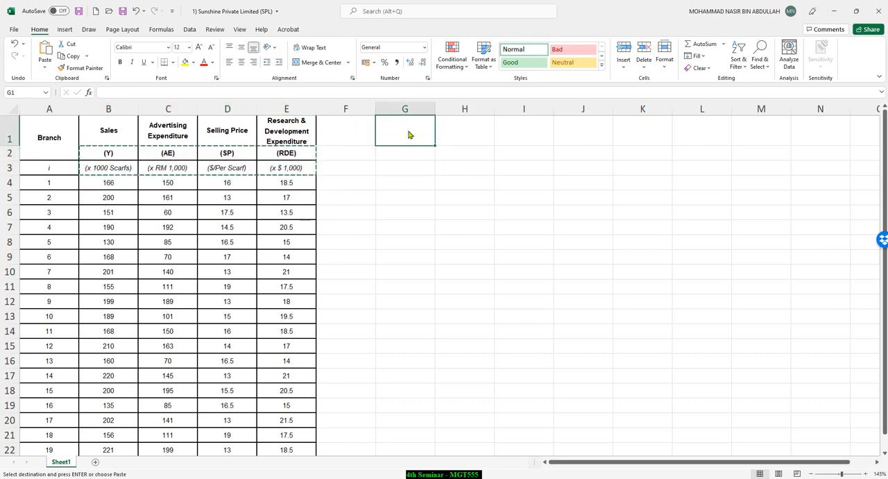
{"action": "right_click", "coordinate": [410, 136]}
{"action": "key", "text": "Escape"}
{"action": "left_click", "coordinate": [397, 156]}
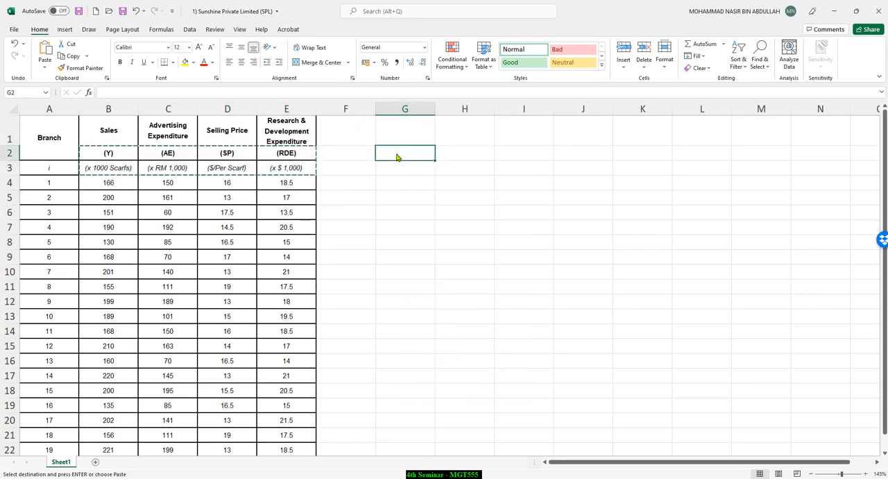
{"action": "right_click", "coordinate": [397, 157]}
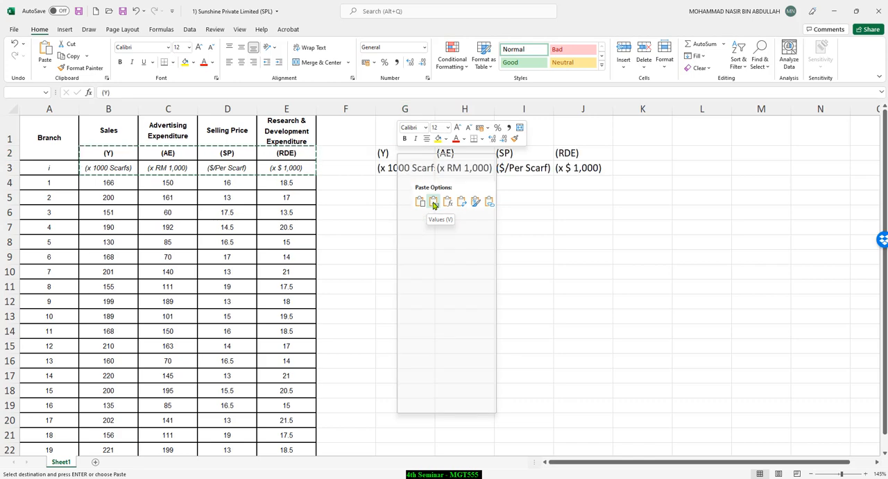
{"action": "left_click", "coordinate": [419, 201]}
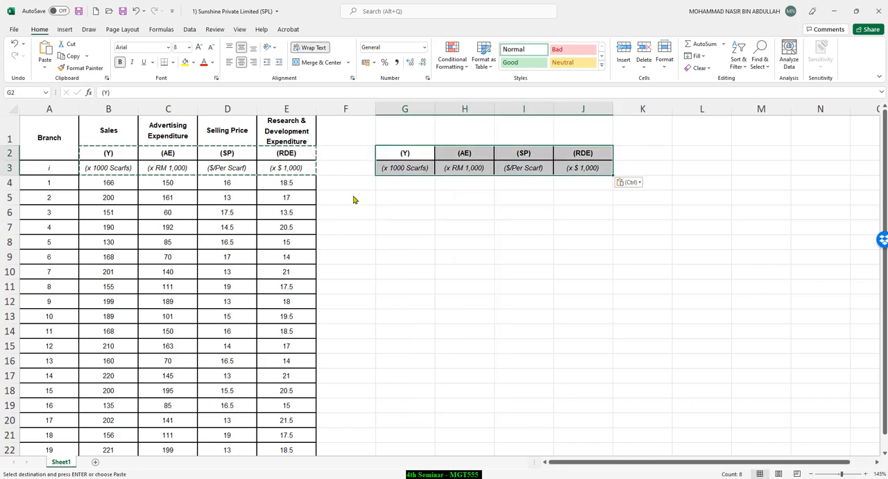
Step: Undo the paste of the symbol and unit headers at G2
{"action": "key", "text": "Down"}
{"action": "key", "text": "Down"}
{"action": "left_click_drag", "start_coordinate": [104, 139], "coordinate": [296, 143]}
{"action": "left_click_drag", "start_coordinate": [406, 153], "coordinate": [477, 171]}
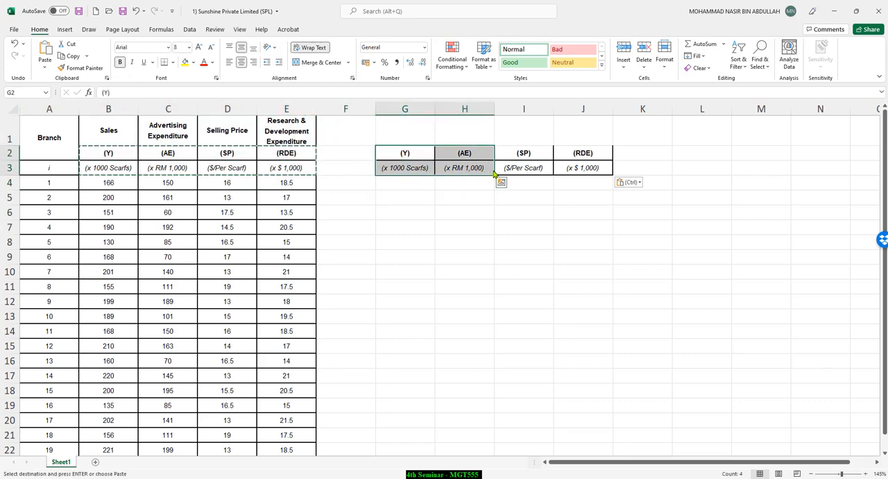
{"action": "key", "text": "ctrl+z"}
Step: Copy the complete variable headers in B1:E3 and paste them transposed at G1
{"action": "left_click_drag", "start_coordinate": [104, 136], "coordinate": [285, 168]}
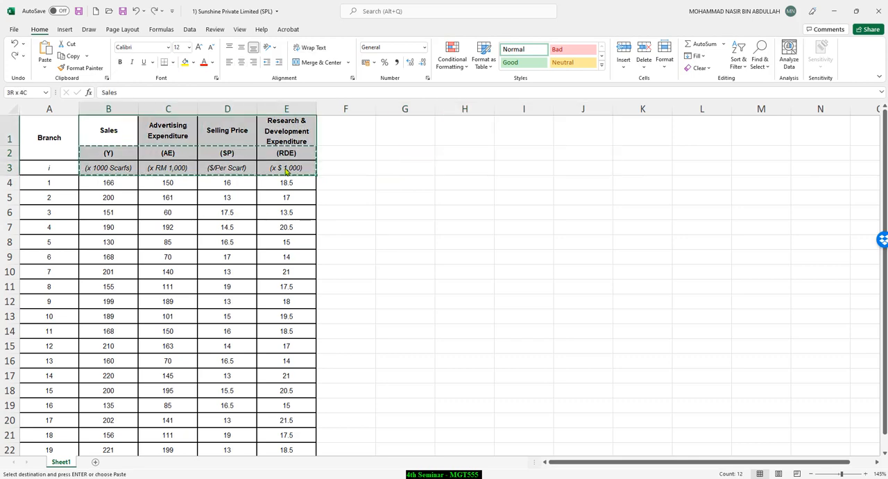
{"action": "right_click", "coordinate": [287, 161]}
{"action": "left_click", "coordinate": [340, 188]}
{"action": "left_click", "coordinate": [396, 129]}
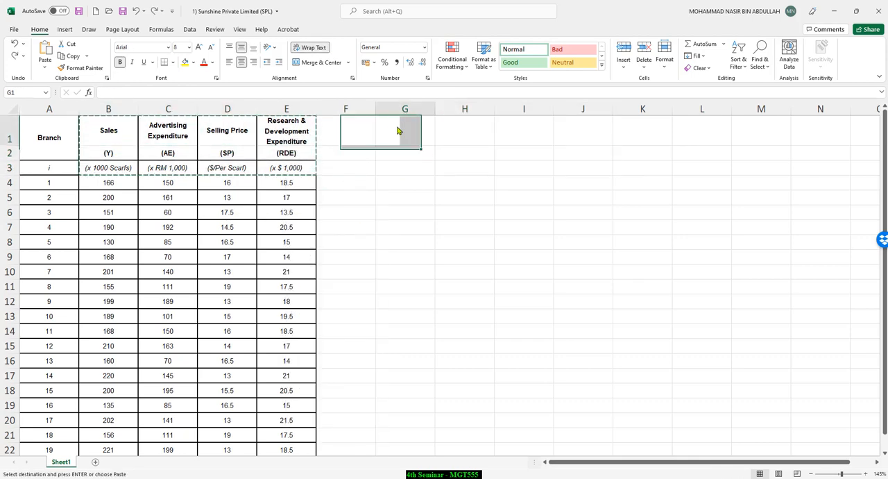
{"action": "right_click", "coordinate": [399, 129]}
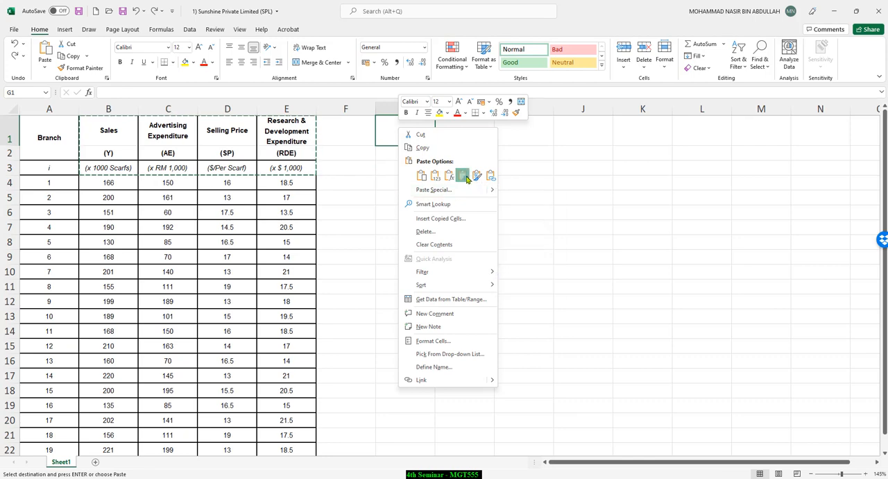
{"action": "left_click", "coordinate": [463, 175]}
{"action": "left_click", "coordinate": [508, 236]}
{"action": "left_click", "coordinate": [441, 223]}
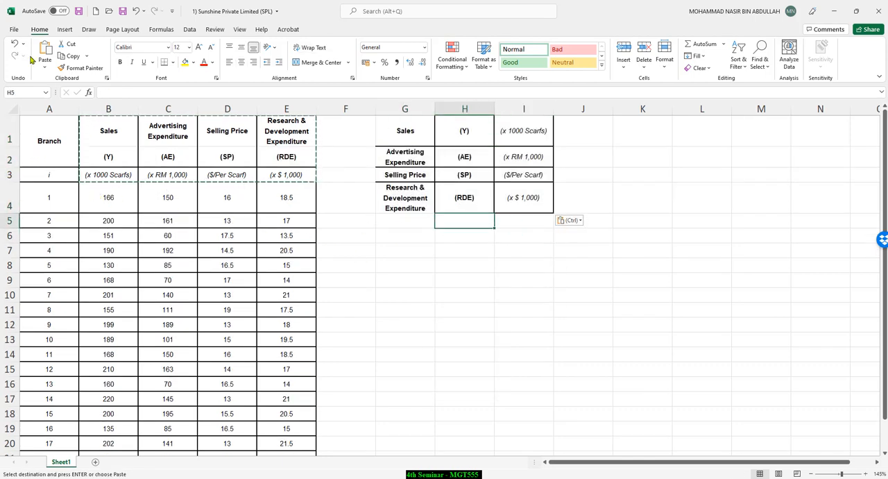
Step: Undo the transposed paste at G1 and paste the copied variable headers transposed at G4
{"action": "left_click", "coordinate": [136, 11]}
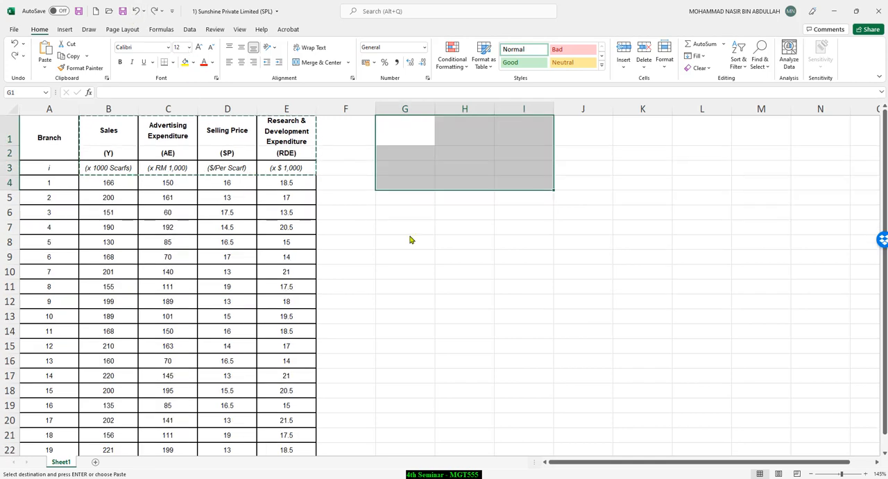
{"action": "left_click", "coordinate": [398, 193]}
{"action": "right_click", "coordinate": [394, 184]}
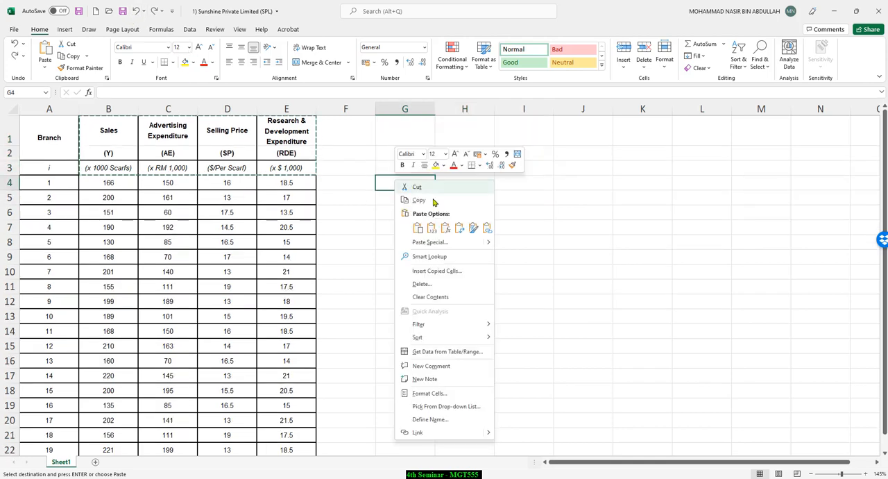
{"action": "left_click", "coordinate": [459, 229]}
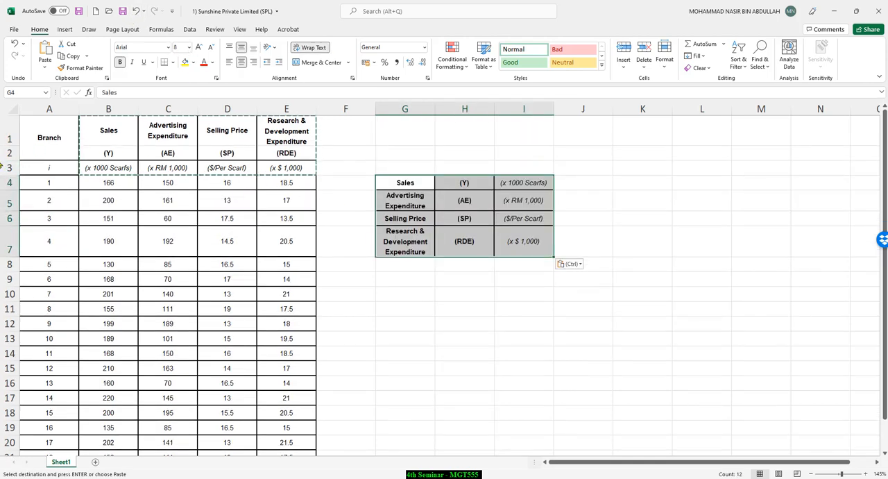
{"action": "left_click", "coordinate": [284, 183]}
{"action": "left_click_drag", "start_coordinate": [402, 183], "coordinate": [529, 247]}
{"action": "double_click", "coordinate": [404, 152]}
Step: Delete rows 2 and 3, which hold the symbol and unit headers above the branch data
{"action": "left_click_drag", "start_coordinate": [11, 154], "coordinate": [10, 170]}
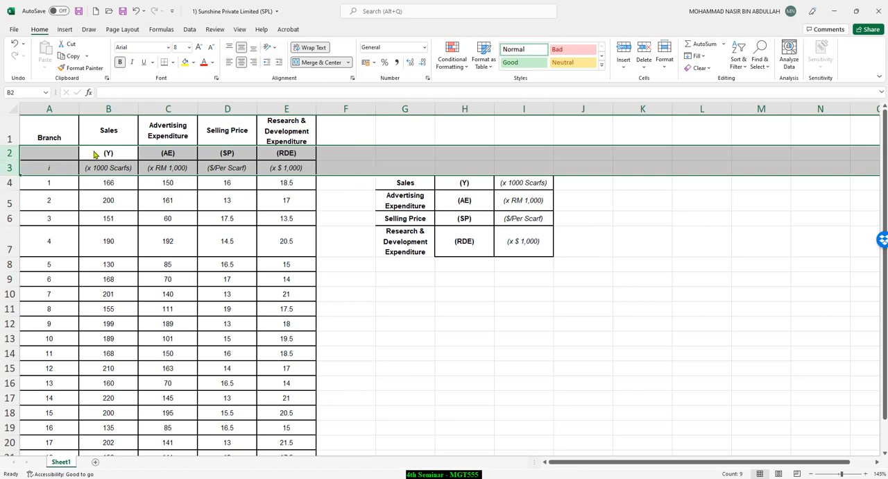
{"action": "left_click_drag", "start_coordinate": [9, 153], "coordinate": [9, 169]}
{"action": "right_click", "coordinate": [9, 169]}
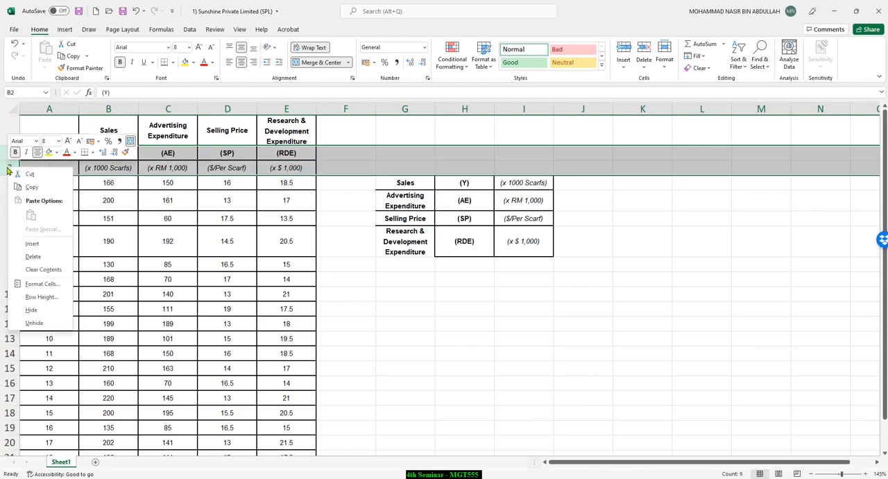
{"action": "left_click", "coordinate": [34, 256]}
{"action": "left_click", "coordinate": [524, 171]}
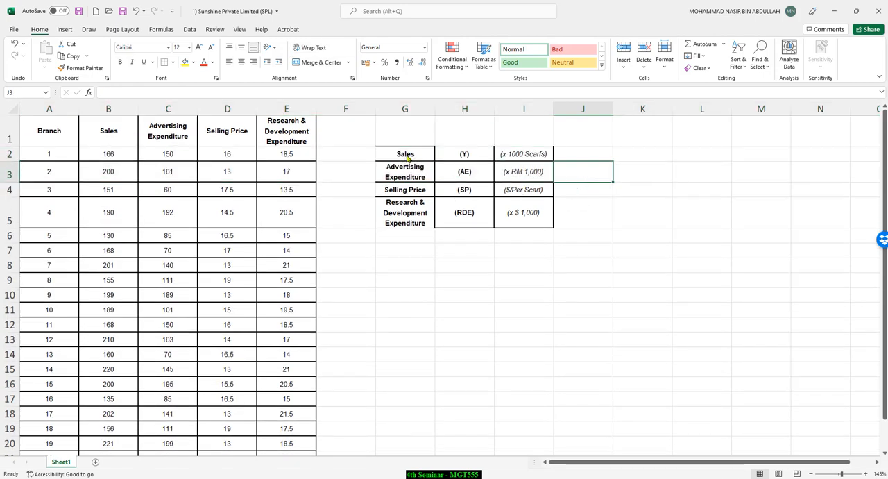
Step: Cut the transposed variable table in G2:I5 and paste it one row higher, starting at G1
{"action": "left_click_drag", "start_coordinate": [406, 155], "coordinate": [530, 214]}
{"action": "right_click", "coordinate": [532, 202]}
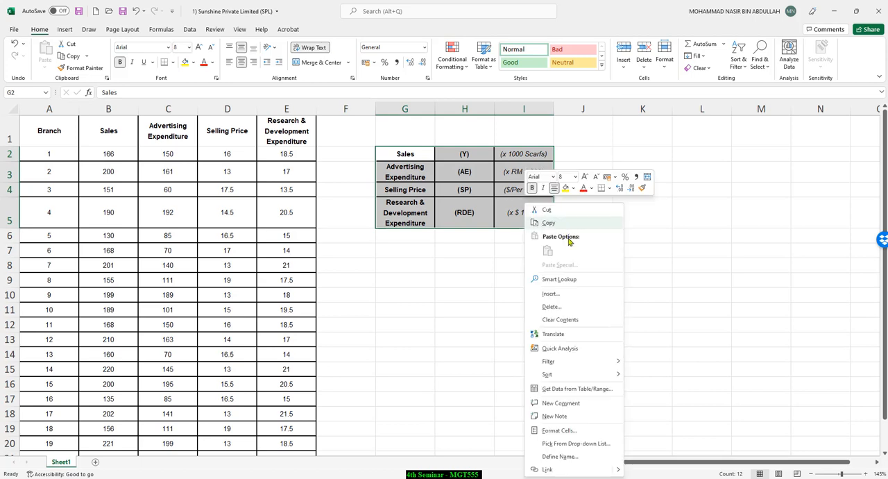
{"action": "left_click", "coordinate": [548, 224]}
{"action": "left_click", "coordinate": [402, 135]}
{"action": "right_click", "coordinate": [403, 134]}
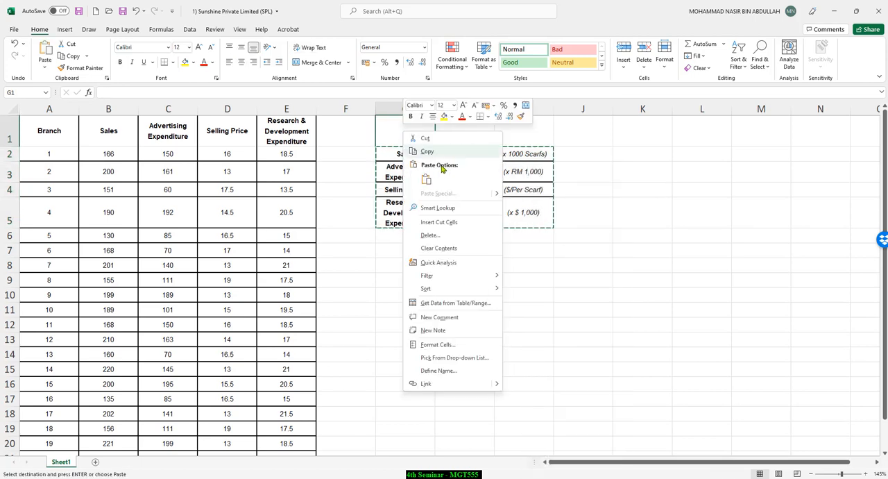
{"action": "left_click", "coordinate": [427, 180]}
{"action": "left_click", "coordinate": [610, 208]}
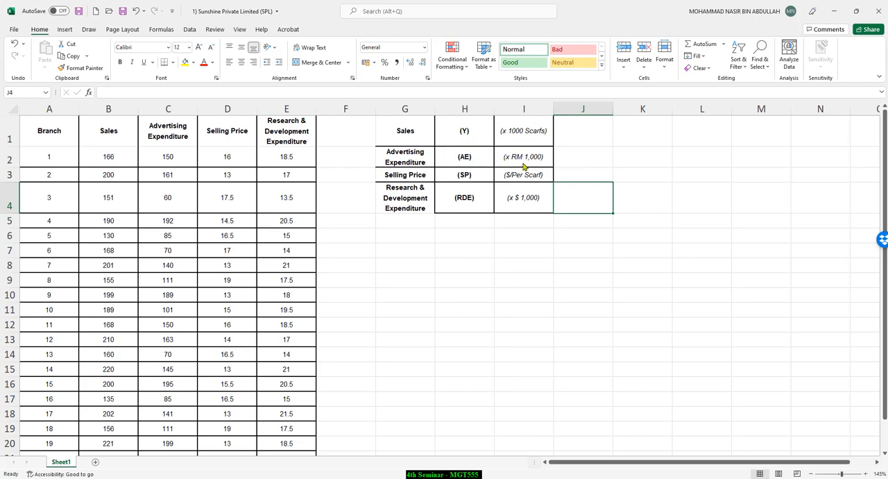
{"action": "left_click", "coordinate": [414, 225]}
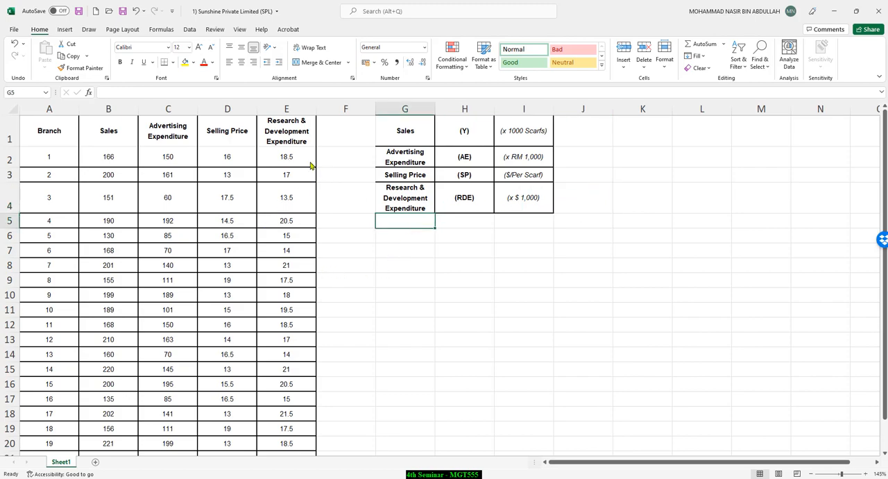
Step: Switch to the PowerPoint slides, highlight "the trend for sales and selling price" in yellow, and return to the Excel workbook
{"action": "key", "text": "alt+Tab"}
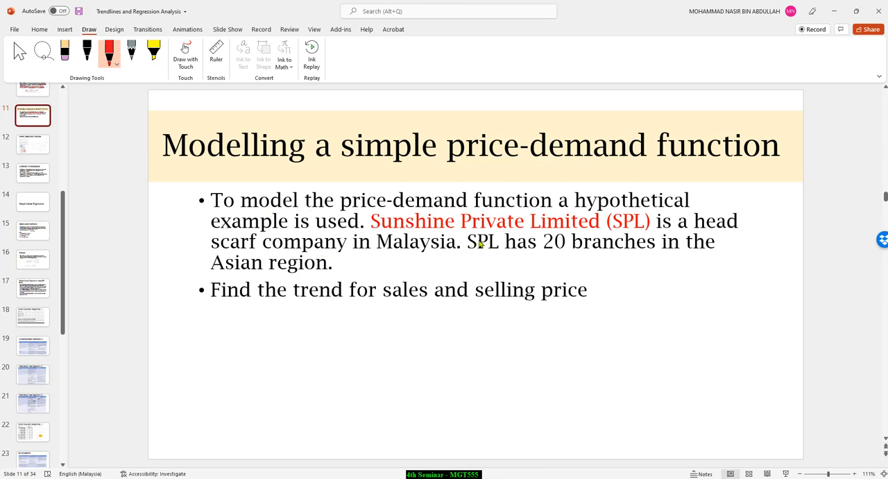
{"action": "left_click_drag", "start_coordinate": [290, 294], "coordinate": [560, 298]}
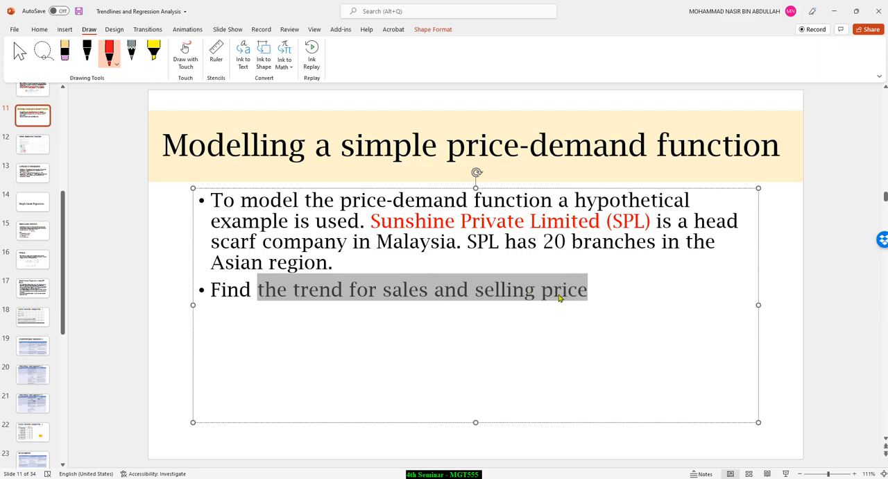
{"action": "left_click", "coordinate": [633, 283]}
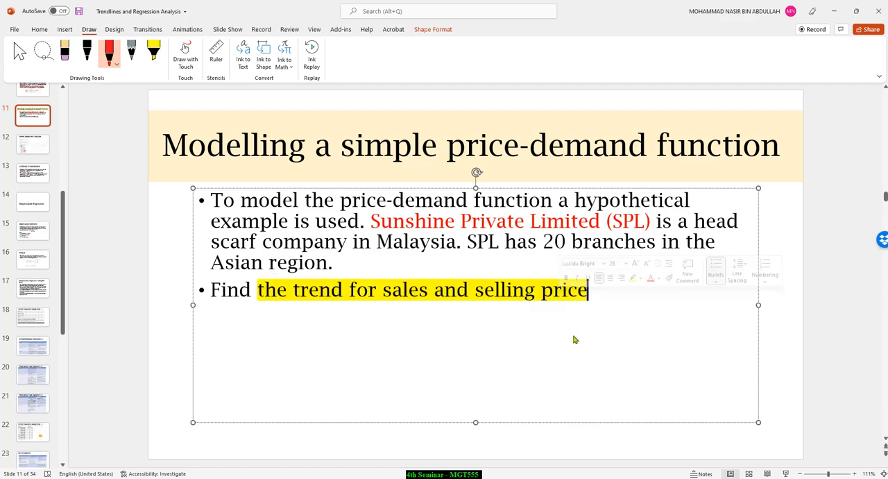
{"action": "left_click", "coordinate": [833, 11]}
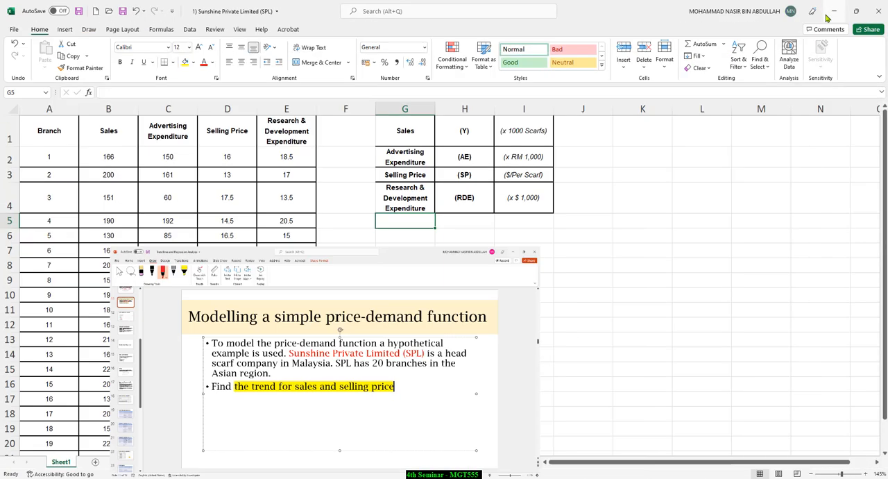
Step: Insert a Scatter chart of the Sales and Selling Price columns (B1:B21 and D1:D21) and place it below the variable table
{"action": "left_click_drag", "start_coordinate": [113, 135], "coordinate": [107, 423]}
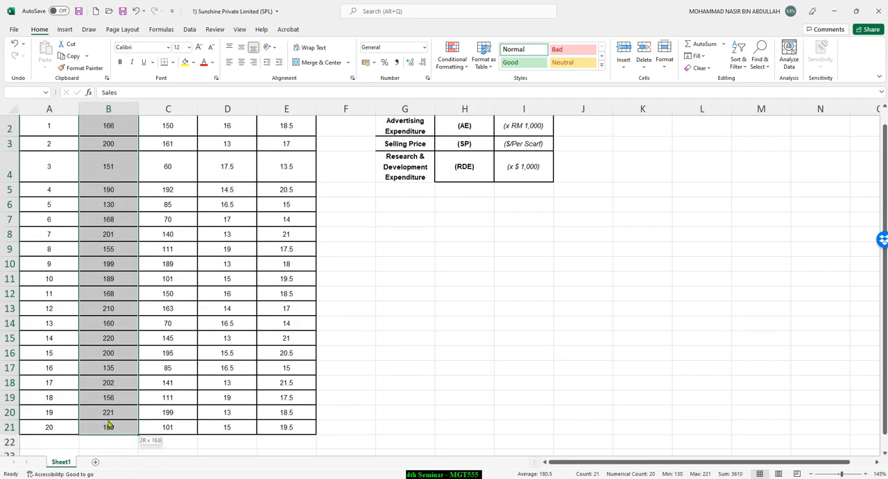
{"action": "scroll", "coordinate": [146, 368], "scroll_direction": "down", "scroll_amount": 1, "text": "ctrl"}
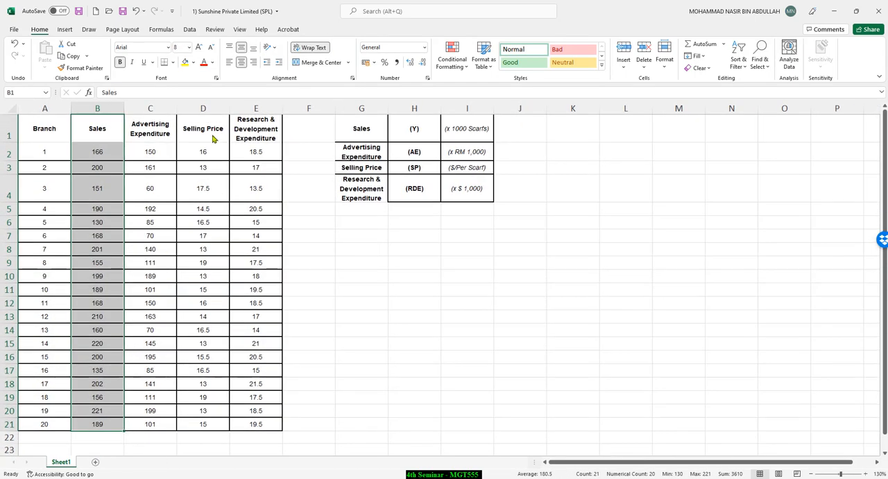
{"action": "left_click_drag", "start_coordinate": [209, 134], "coordinate": [200, 424]}
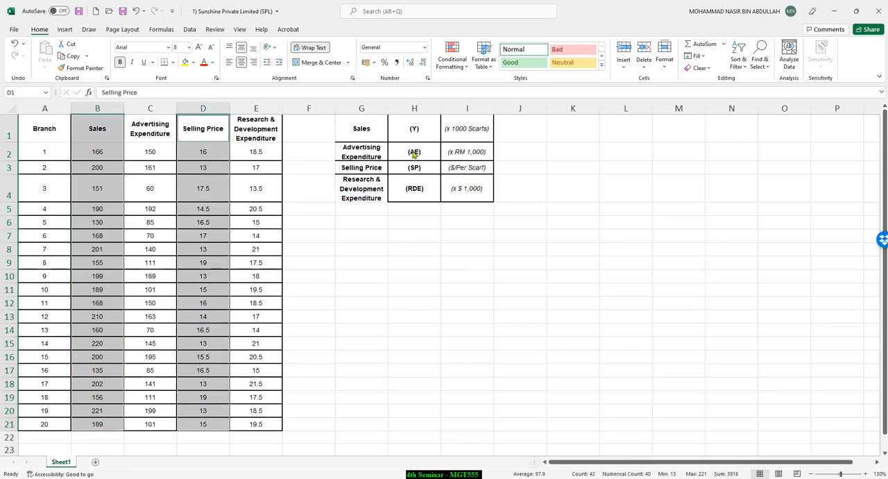
{"action": "left_click", "coordinate": [76, 33]}
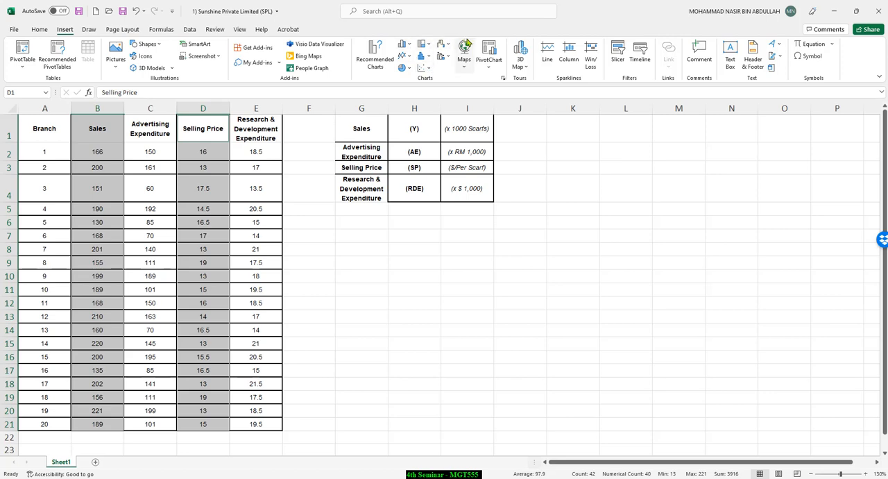
{"action": "left_click", "coordinate": [425, 69]}
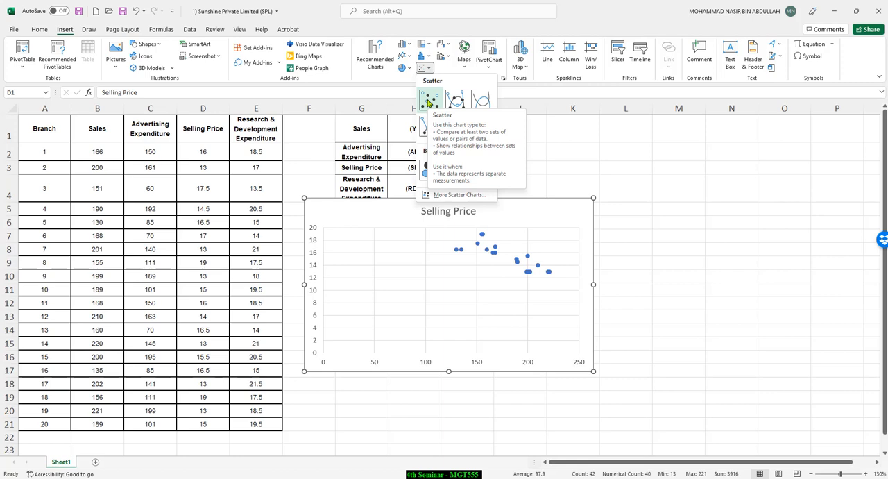
{"action": "left_click", "coordinate": [429, 102]}
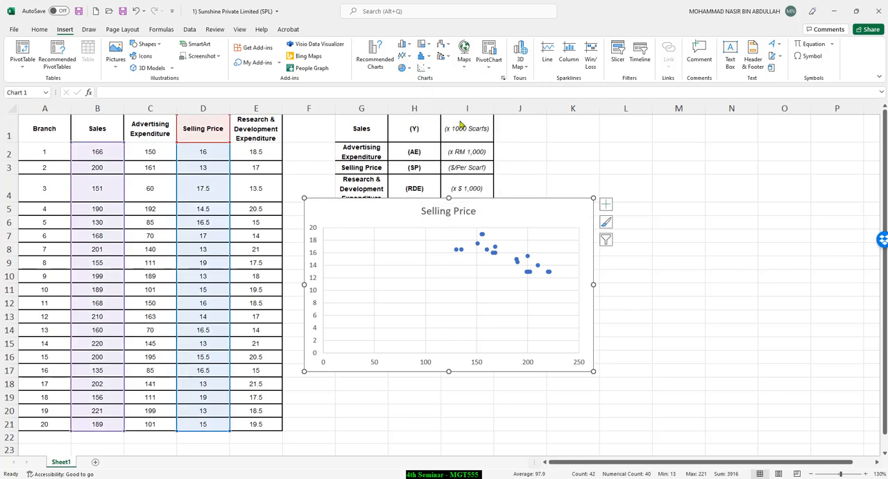
{"action": "mouse_move", "coordinate": [539, 222]}
{"action": "left_mouse_down"}
{"action": "mouse_move", "coordinate": [553, 252]}
{"action": "mouse_move", "coordinate": [561, 235]}
{"action": "mouse_move", "coordinate": [576, 240]}
{"action": "mouse_move", "coordinate": [543, 234]}
{"action": "left_mouse_up"}
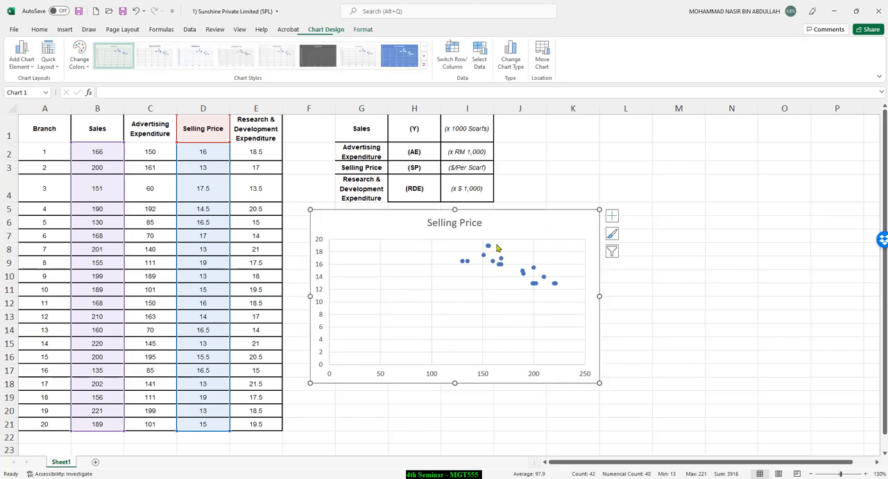
Step: Apply Layout 9 to the scatter chart, adding axis titles, a legend and a trendline with its equation
{"action": "left_click", "coordinate": [668, 254]}
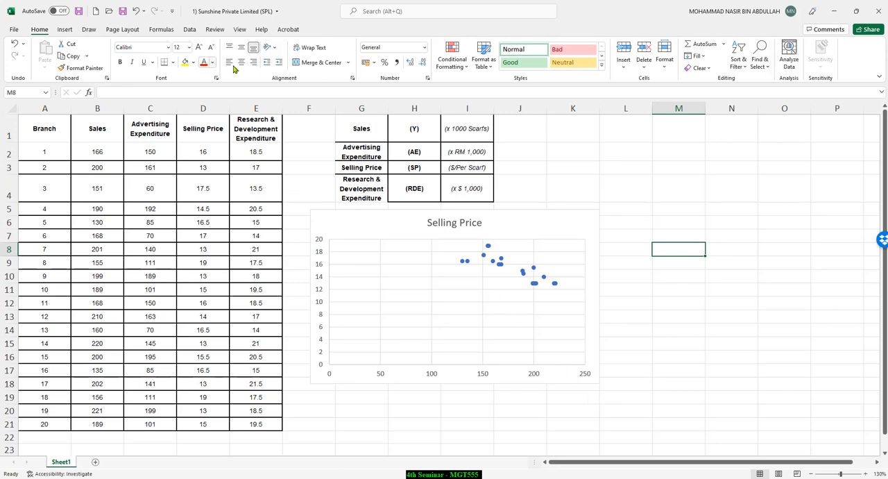
{"action": "left_click", "coordinate": [374, 220]}
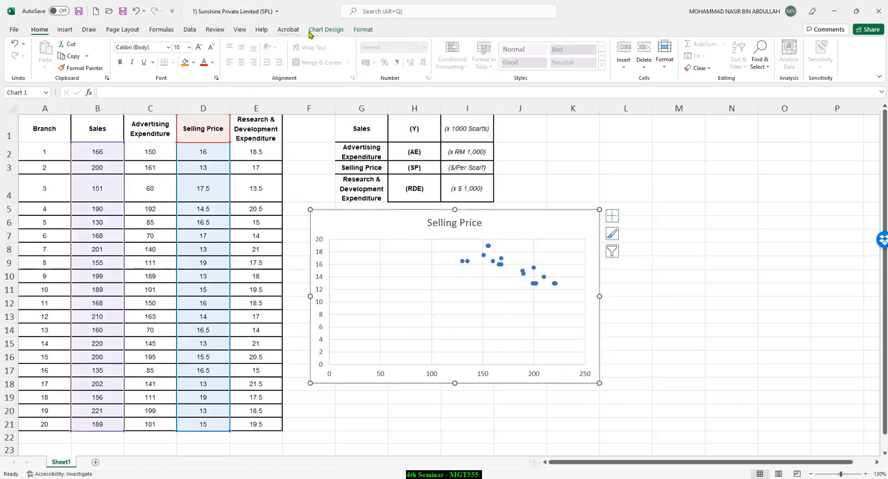
{"action": "left_click", "coordinate": [336, 29]}
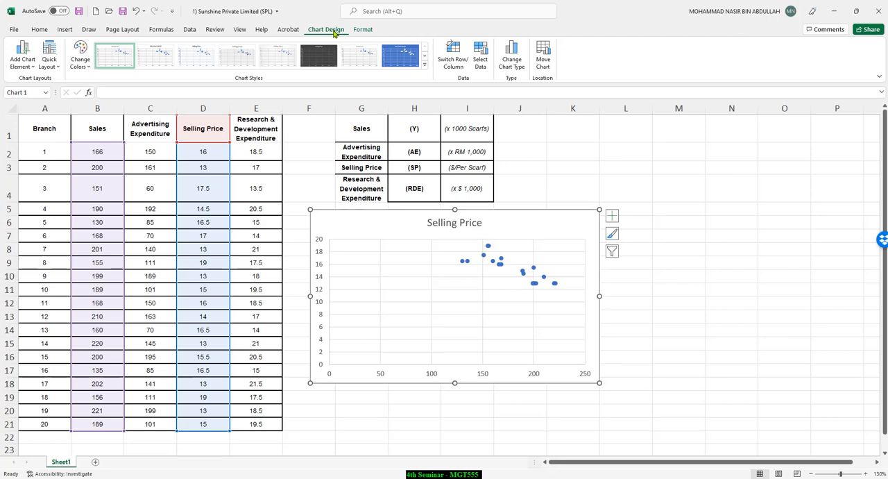
{"action": "left_click", "coordinate": [59, 70]}
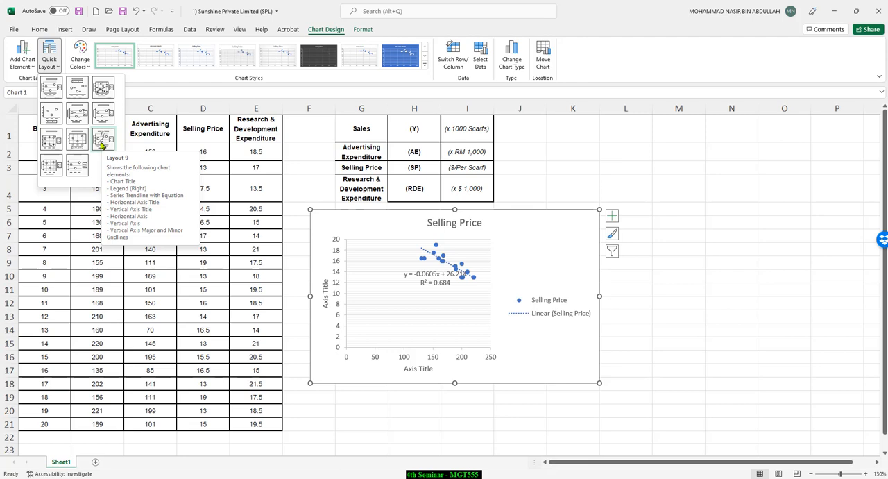
{"action": "left_click", "coordinate": [102, 143]}
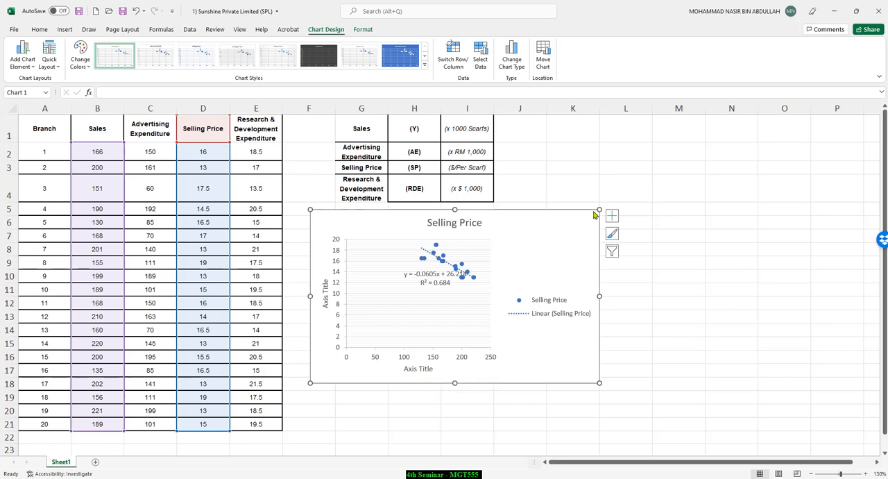
Step: Enlarge the chart down to about row 22 and apply the first quick layout, with axis titles and legend but no trendline
{"action": "left_click_drag", "start_coordinate": [601, 386], "coordinate": [711, 437]}
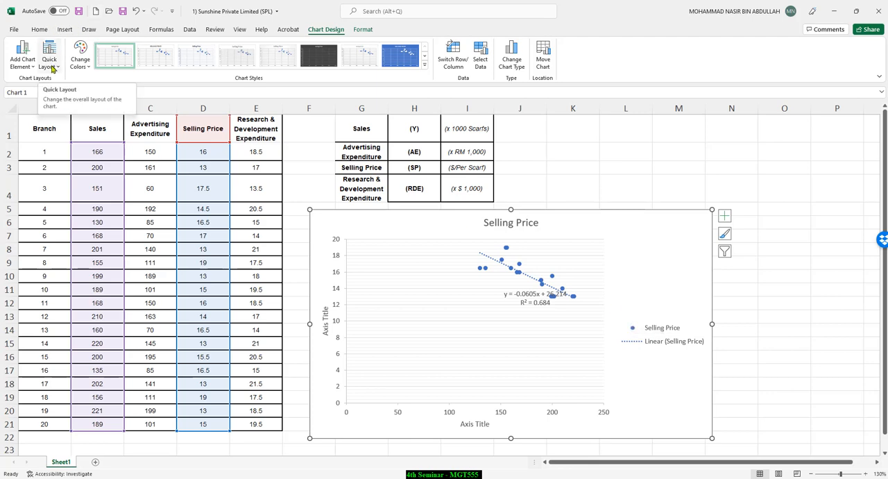
{"action": "left_click", "coordinate": [52, 69]}
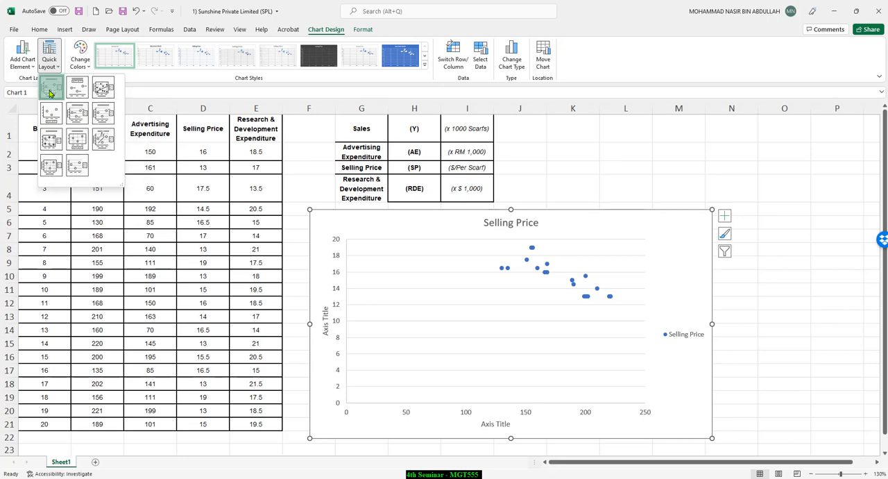
{"action": "left_click", "coordinate": [50, 93]}
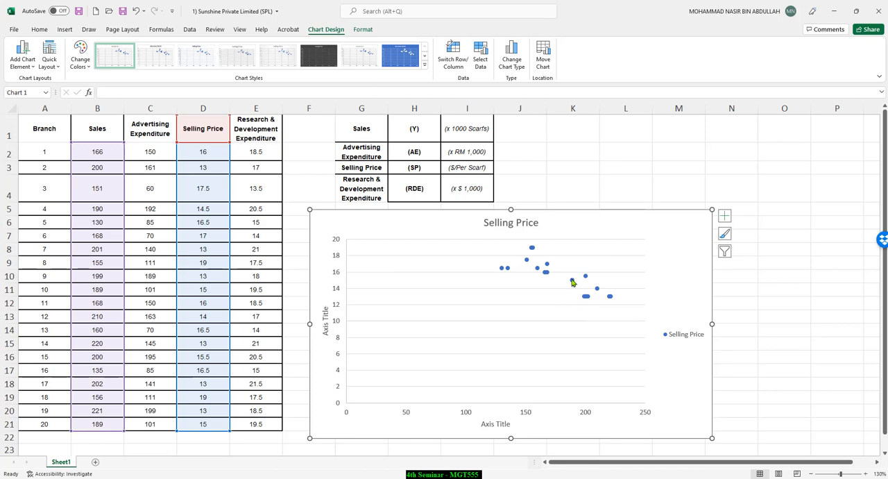
Step: Delete the Selling Price legend from the scatter chart
{"action": "left_click", "coordinate": [50, 62]}
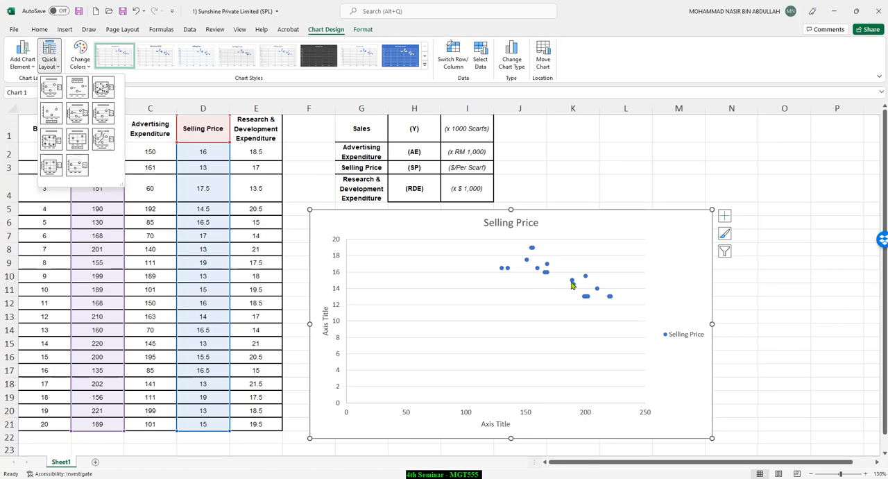
{"action": "left_click", "coordinate": [697, 256]}
{"action": "left_click", "coordinate": [681, 338]}
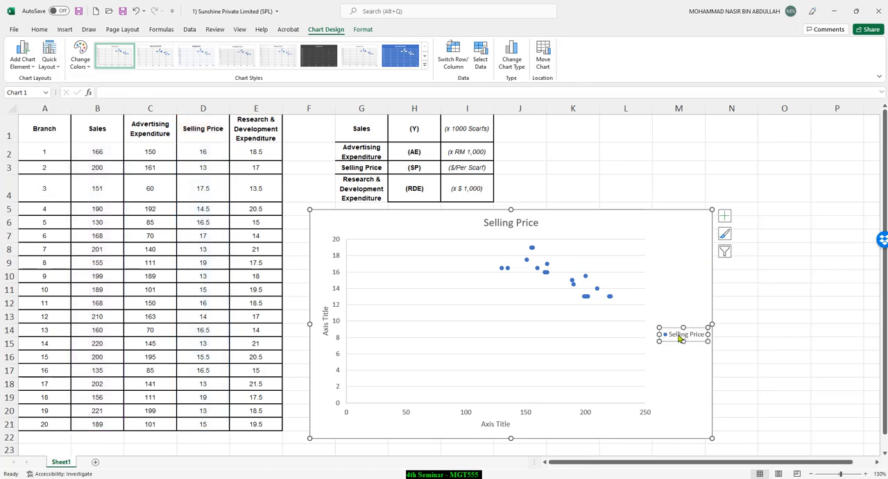
{"action": "key", "text": "Delete"}
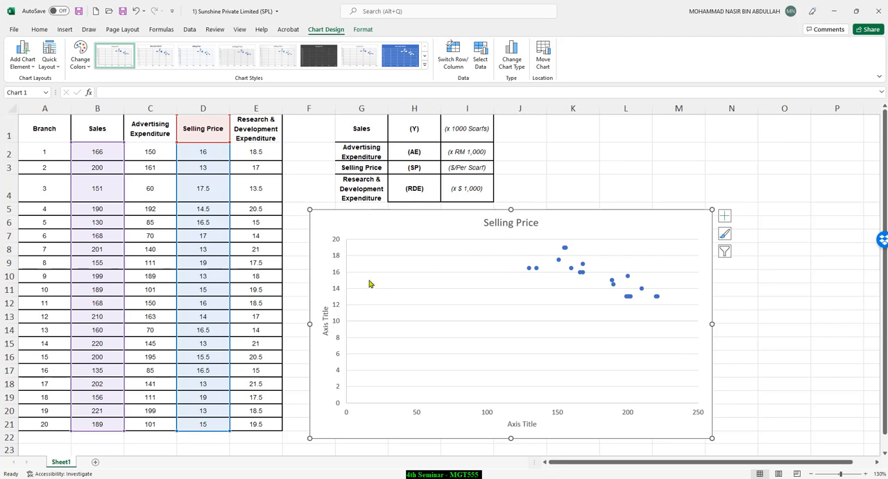
Step: Set the scatter chart's vertical axis title to "Sales"
{"action": "left_click", "coordinate": [328, 327]}
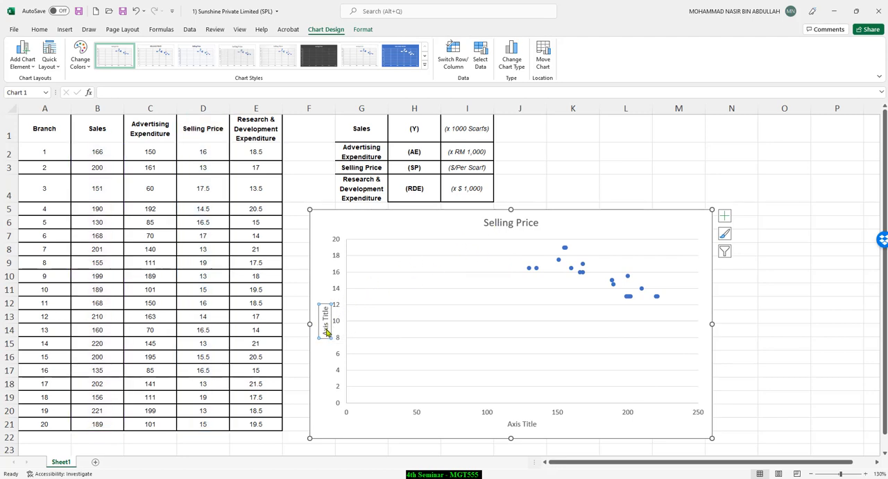
{"action": "left_click", "coordinate": [325, 324]}
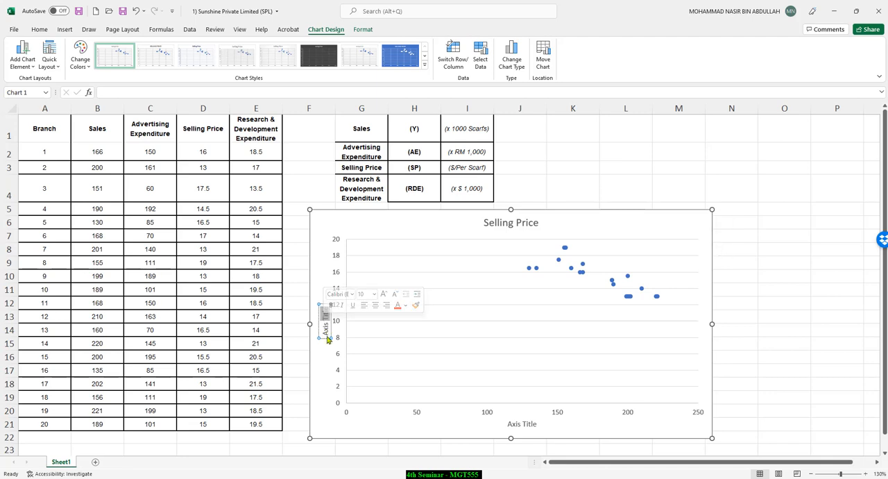
{"action": "triple_click", "coordinate": [327, 332]}
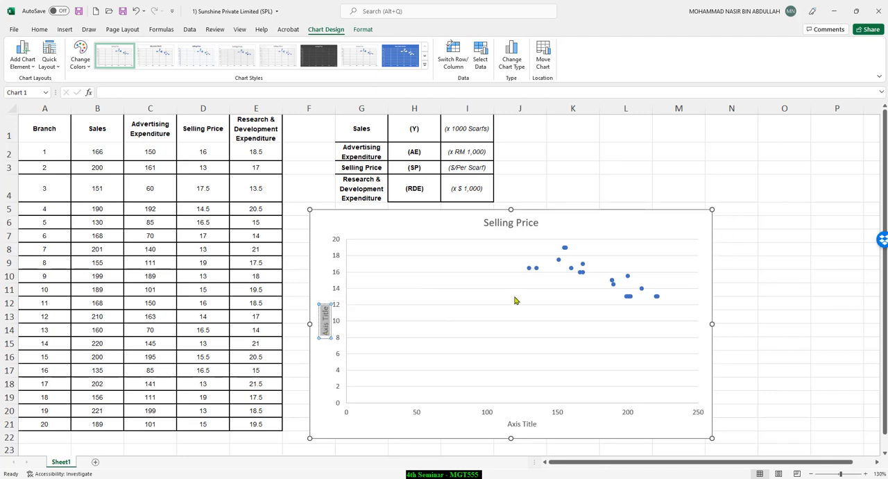
{"action": "type", "text": "Sal"}
{"action": "key", "text": "BackSpace"}
{"action": "key", "text": "BackSpace"}
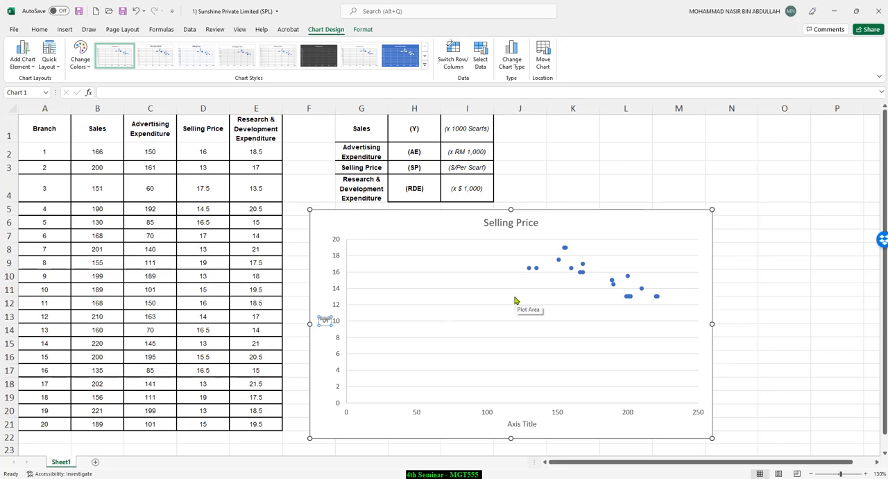
{"action": "type", "text": "ales"}
Step: Set the scatter chart's horizontal axis title to "Selling Price"
{"action": "double_click", "coordinate": [520, 425]}
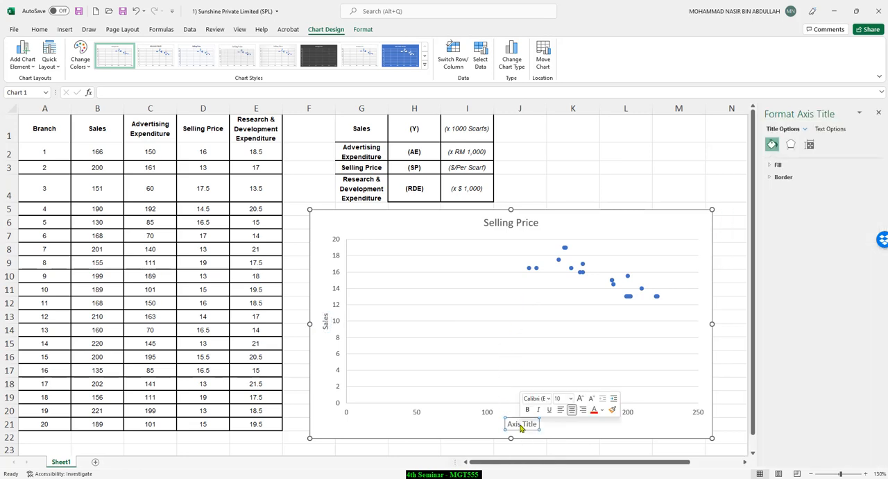
{"action": "triple_click", "coordinate": [522, 427]}
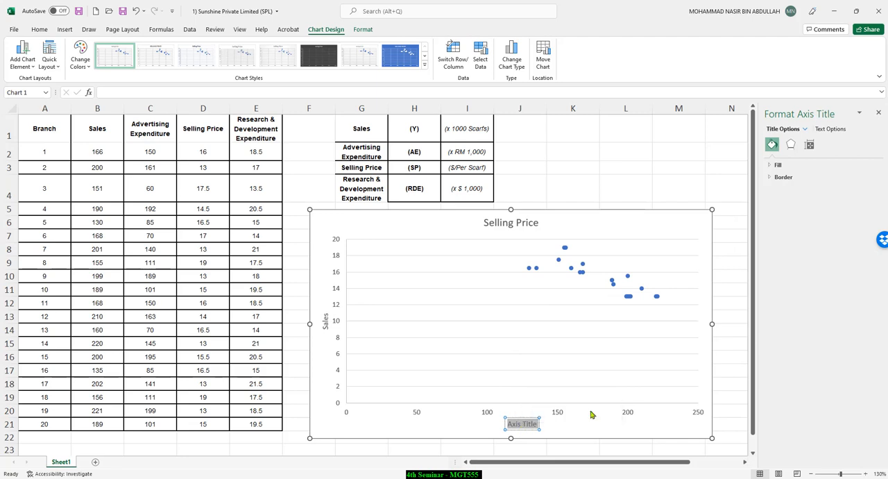
{"action": "type", "text": "Selling P"}
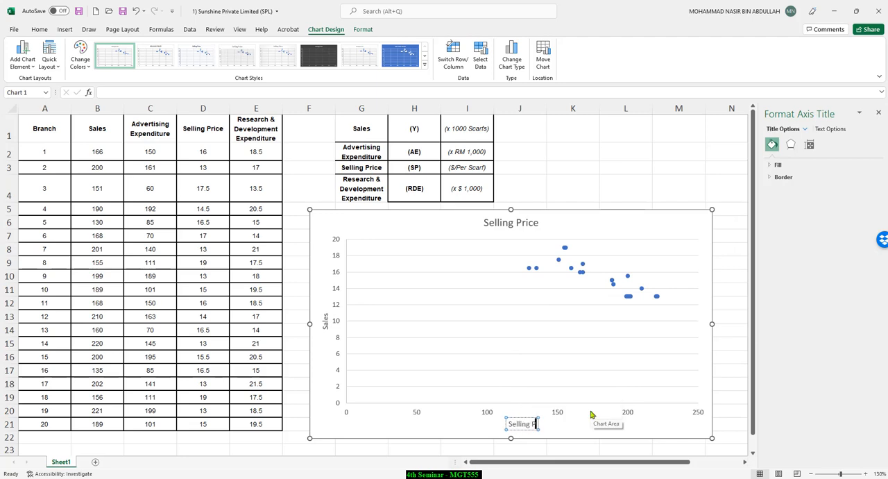
{"action": "type", "text": "rice"}
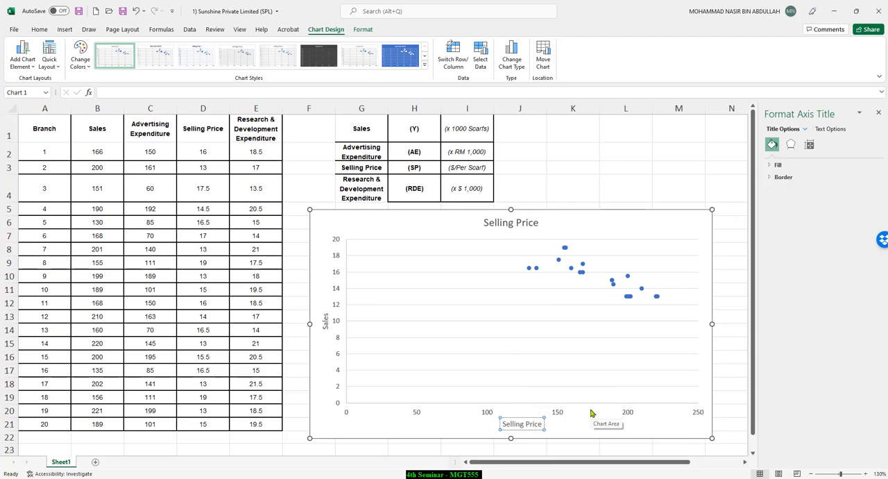
Step: Replace the chart title with "Scatter Diagram showing relationship between Sales and Selling Price"
{"action": "left_click", "coordinate": [518, 223]}
{"action": "double_click", "coordinate": [518, 223]}
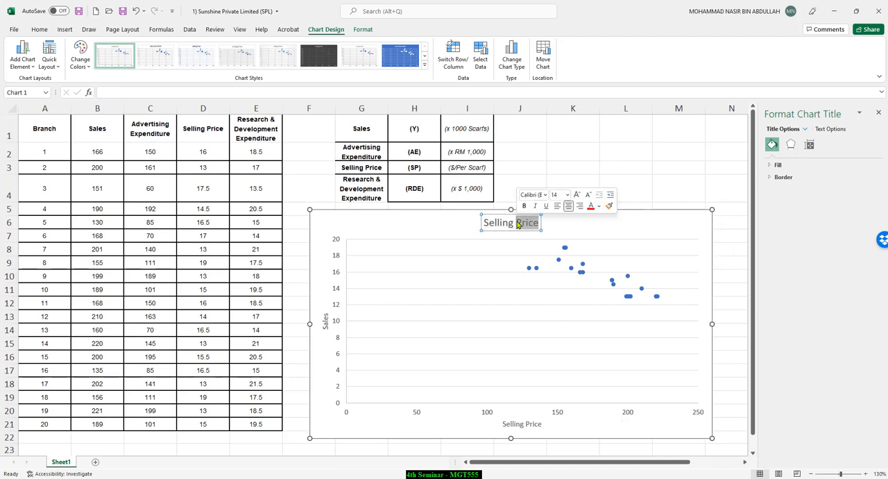
{"action": "triple_click", "coordinate": [518, 223]}
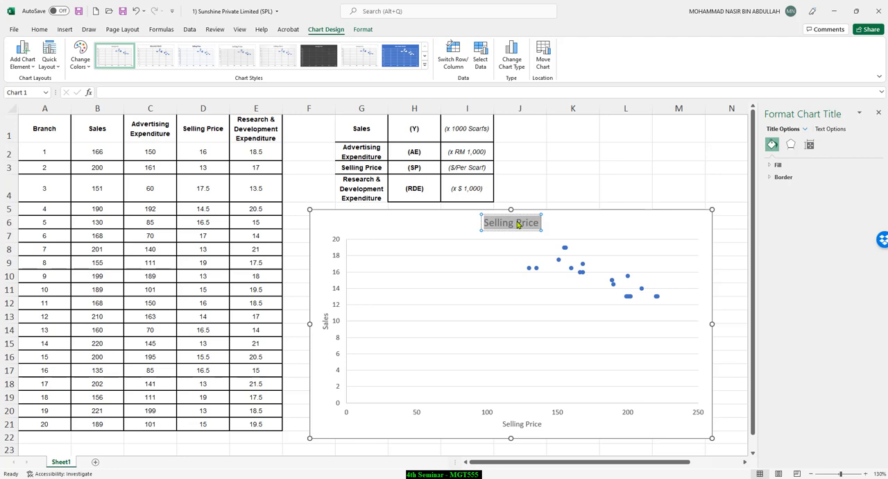
{"action": "type", "text": "SW"}
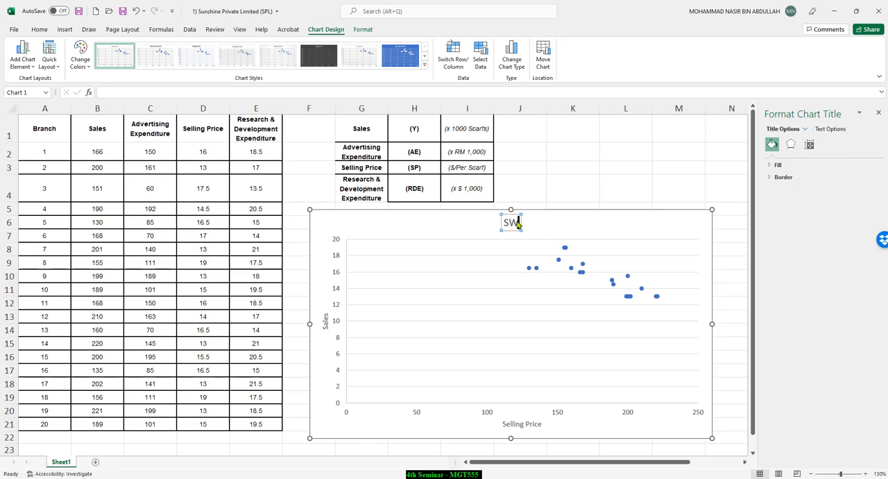
{"action": "key", "text": "BackSpace"}
{"action": "type", "text": "catter D"}
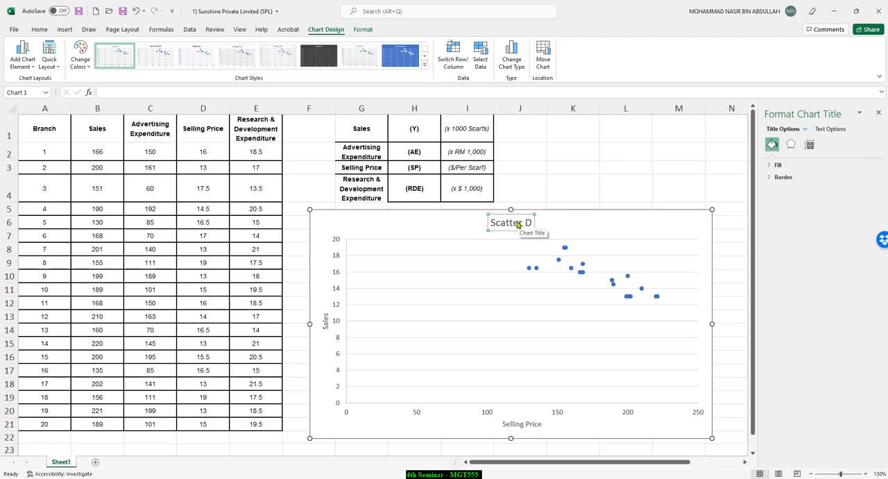
{"action": "type", "text": "iagram"}
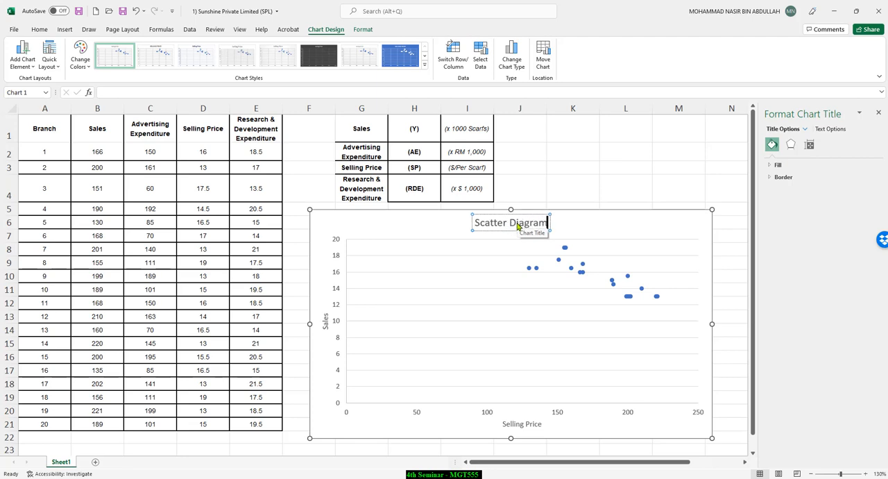
{"action": "type", "text": "shwo"}
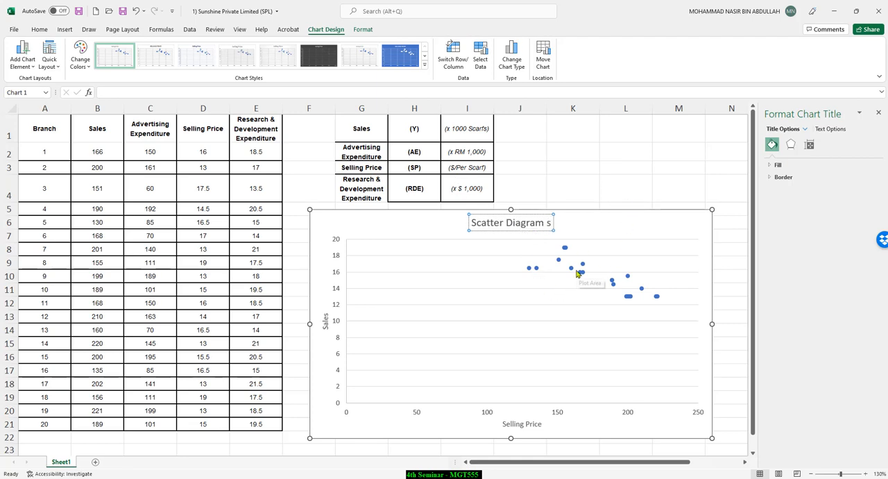
{"action": "key", "text": "BackSpace"}
{"action": "key", "text": "BackSpace"}
{"action": "type", "text": "ow"}
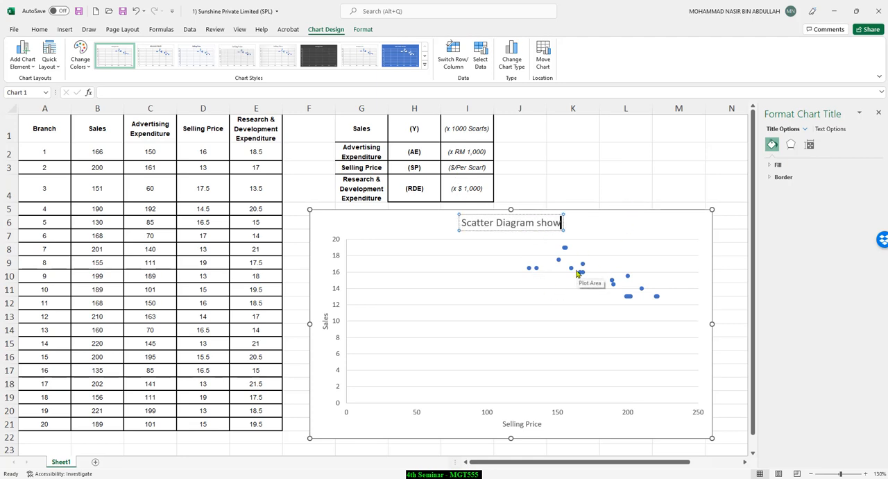
{"action": "type", "text": "ing rela"}
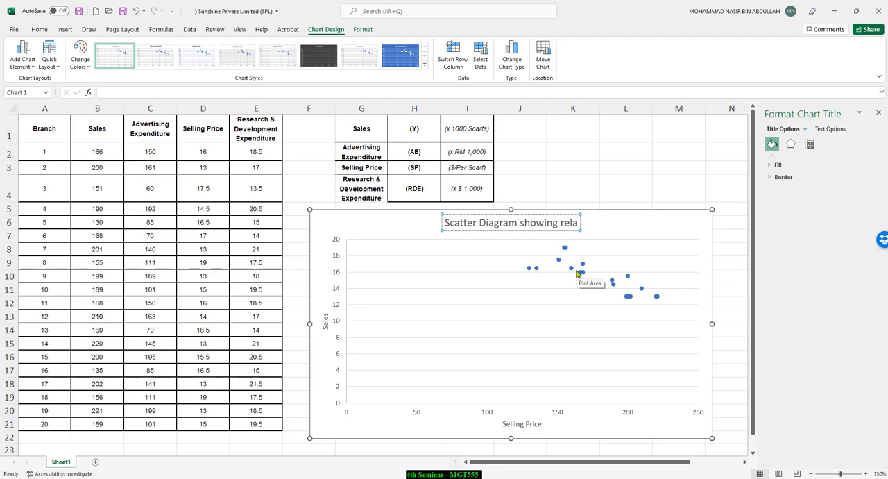
{"action": "type", "text": "tionsh"}
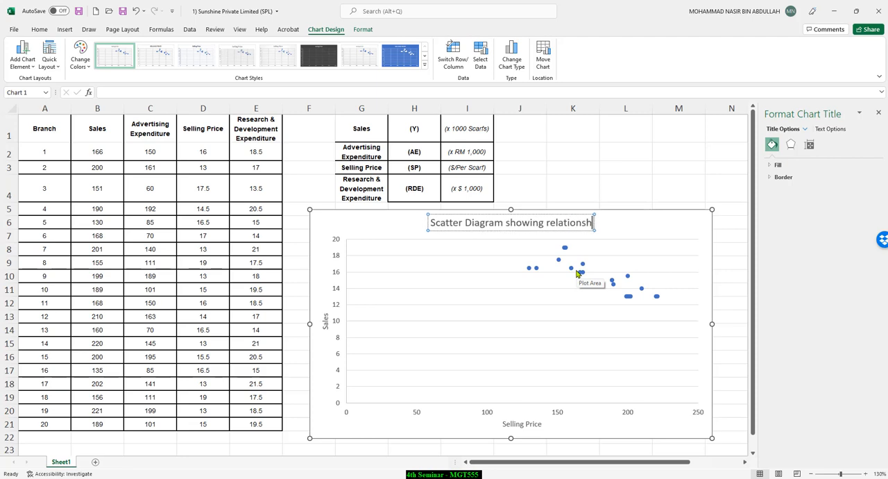
{"action": "type", "text": "ip between sa"}
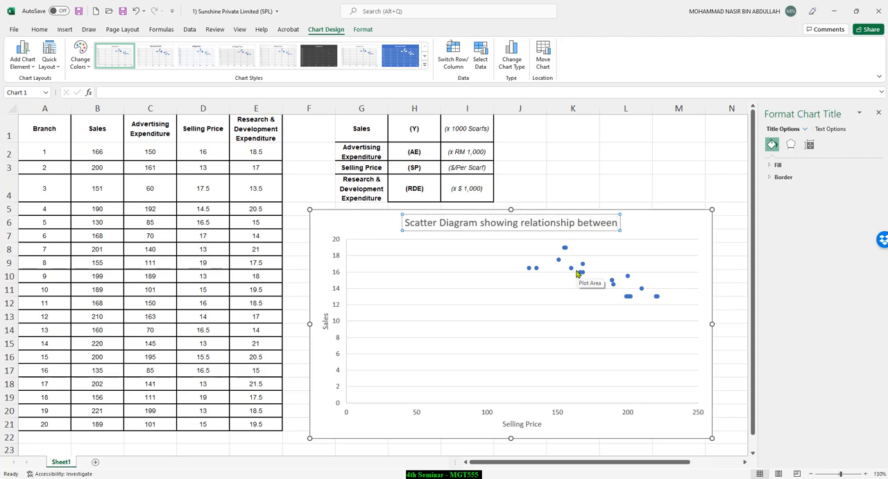
{"action": "key", "text": "BackSpace"}
{"action": "key", "text": "BackSpace"}
{"action": "type", "text": "Sale"}
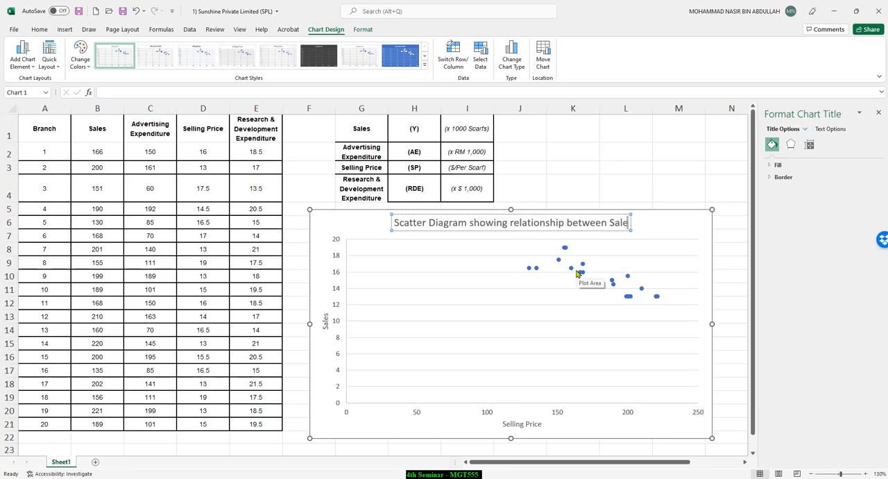
{"action": "type", "text": "s and S"}
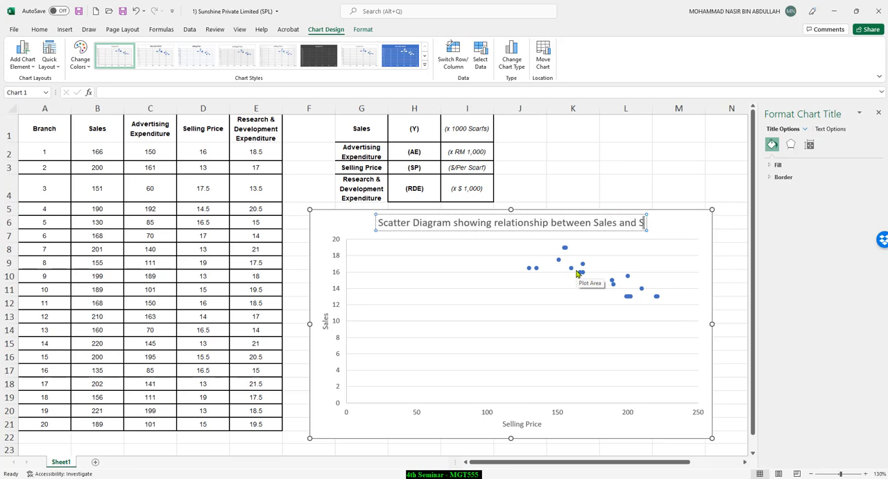
{"action": "type", "text": "elling Price"}
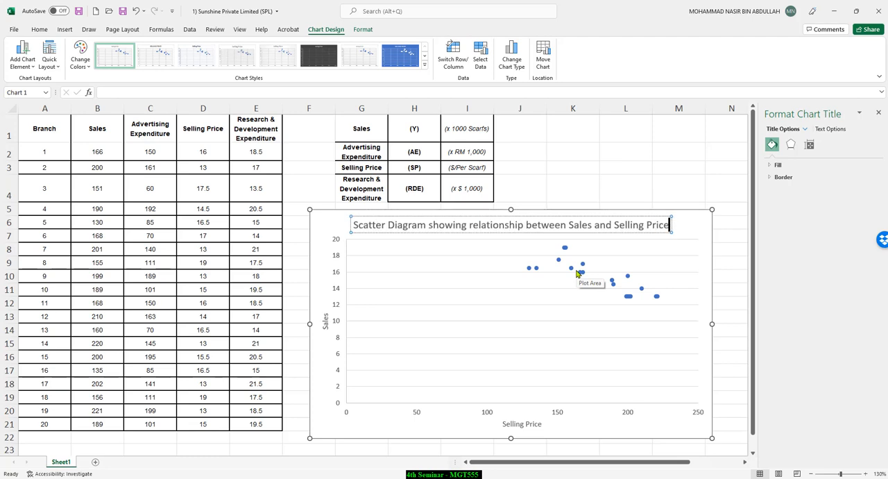
{"action": "left_click", "coordinate": [625, 191]}
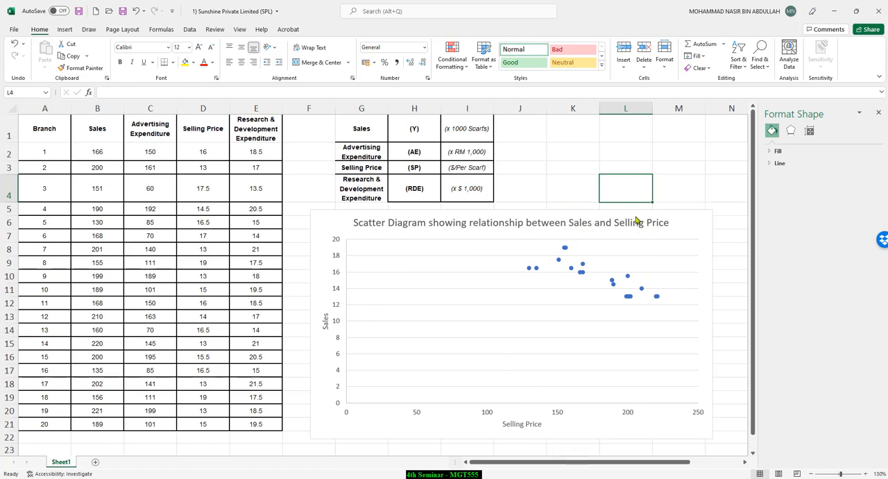
Step: Set the minimum bound of the scatter chart's horizontal axis to 120
{"action": "left_click", "coordinate": [699, 232]}
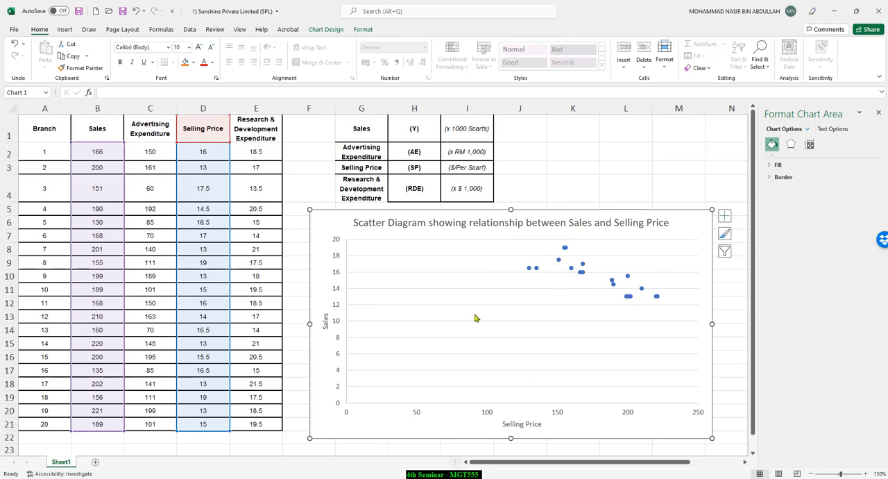
{"action": "left_click", "coordinate": [487, 414]}
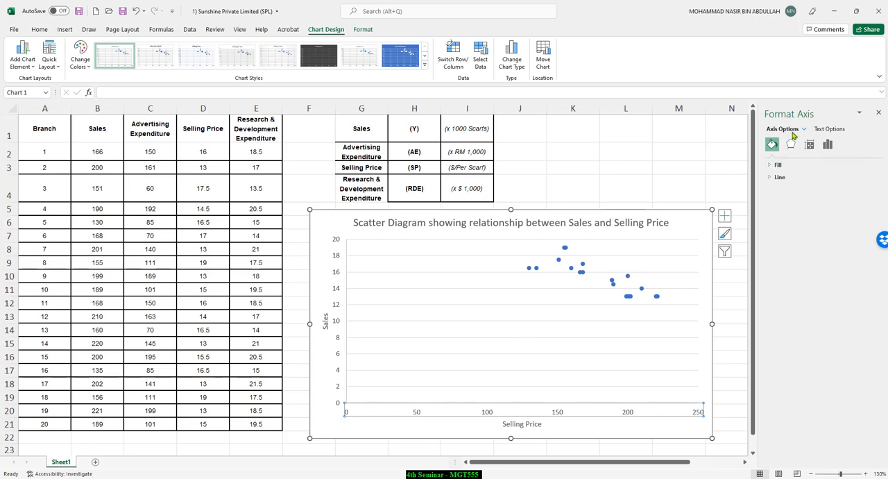
{"action": "right_click", "coordinate": [505, 418]}
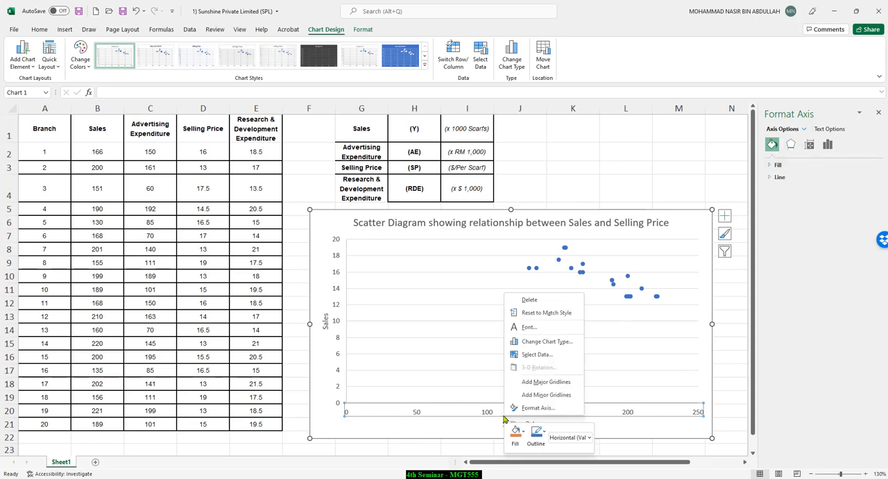
{"action": "left_click", "coordinate": [539, 412]}
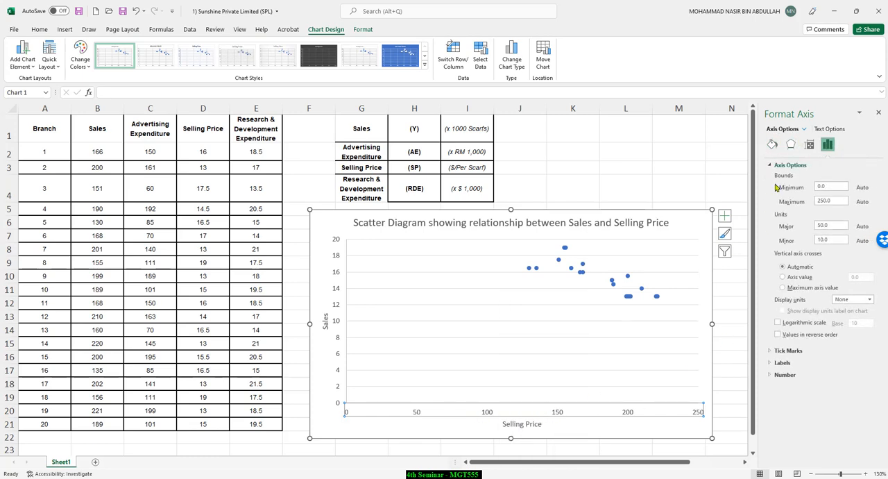
{"action": "double_click", "coordinate": [828, 189]}
{"action": "key", "text": "Return"}
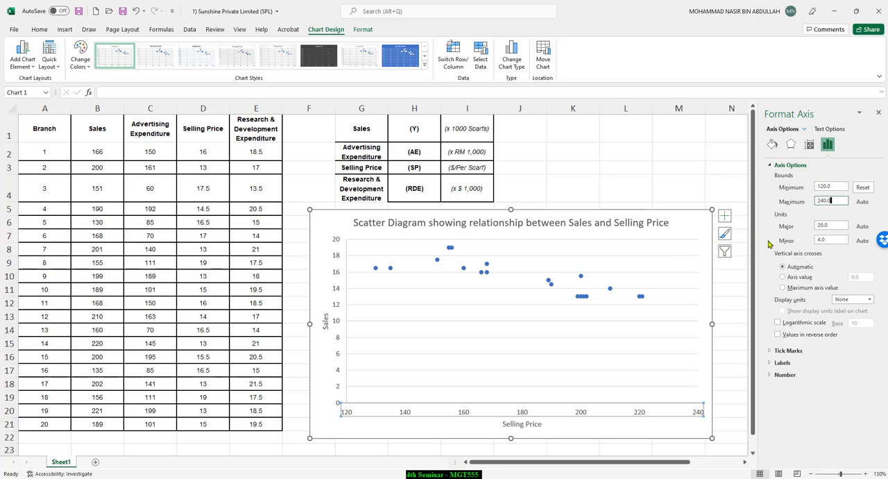
Step: Set the minimum bound of the scatter chart's vertical axis to 12
{"action": "left_click", "coordinate": [336, 289]}
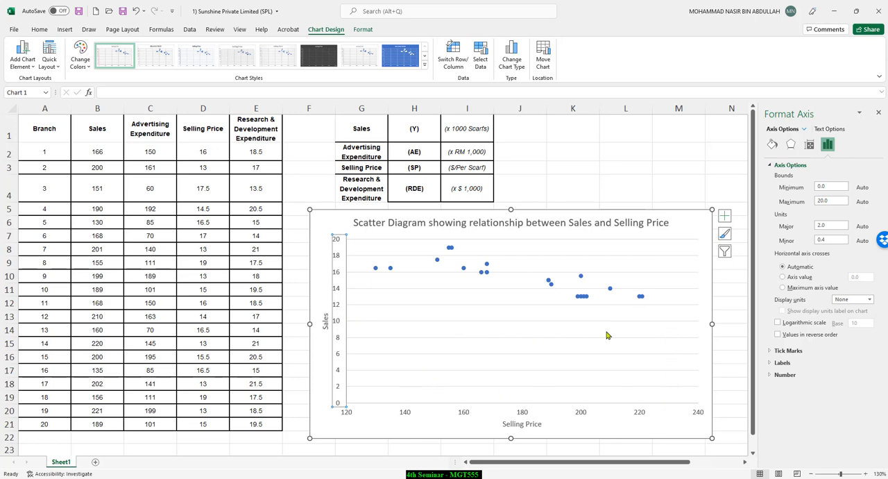
{"action": "left_click", "coordinate": [830, 187]}
{"action": "left_click", "coordinate": [840, 201]}
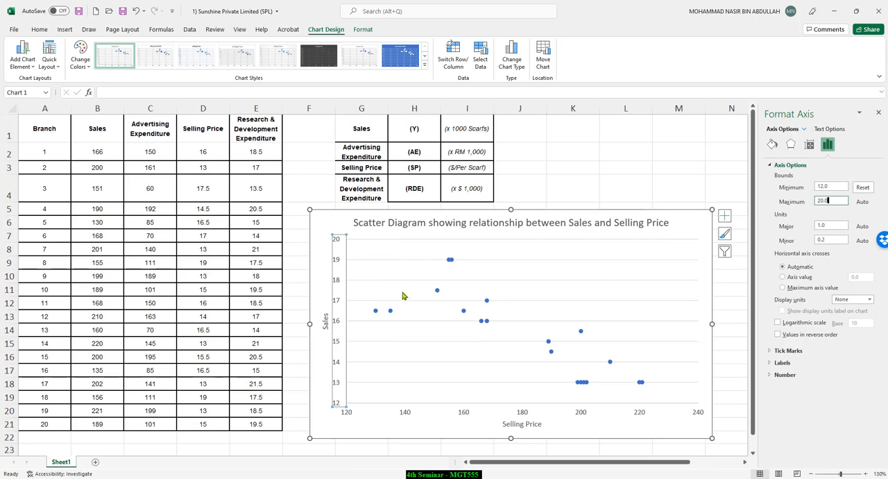
{"action": "left_click", "coordinate": [679, 168]}
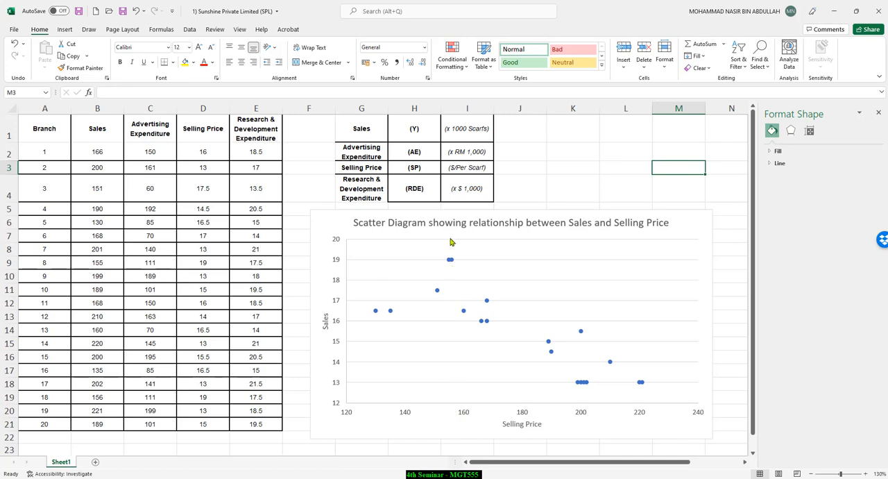
{"action": "left_click", "coordinate": [450, 260]}
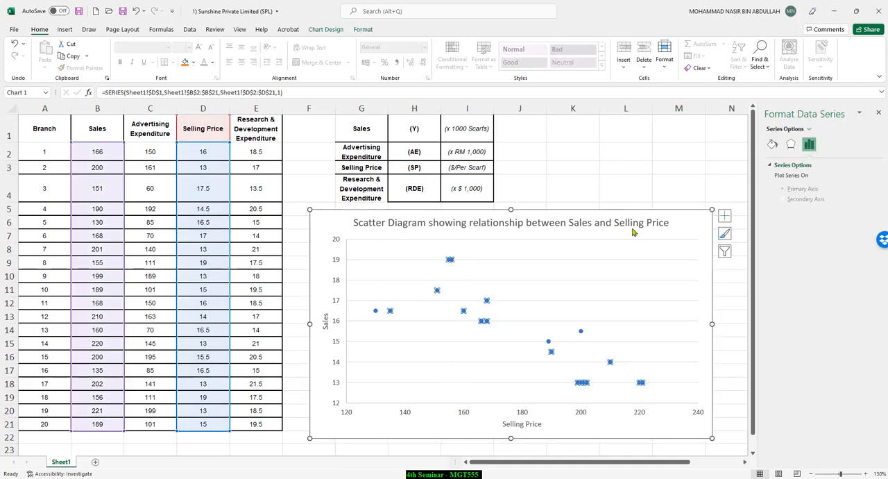
{"action": "left_click", "coordinate": [641, 155]}
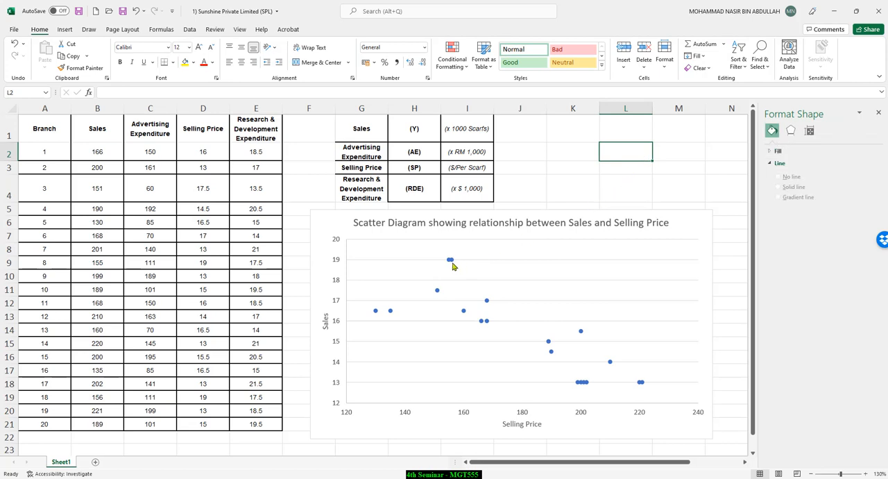
{"action": "left_click", "coordinate": [451, 260]}
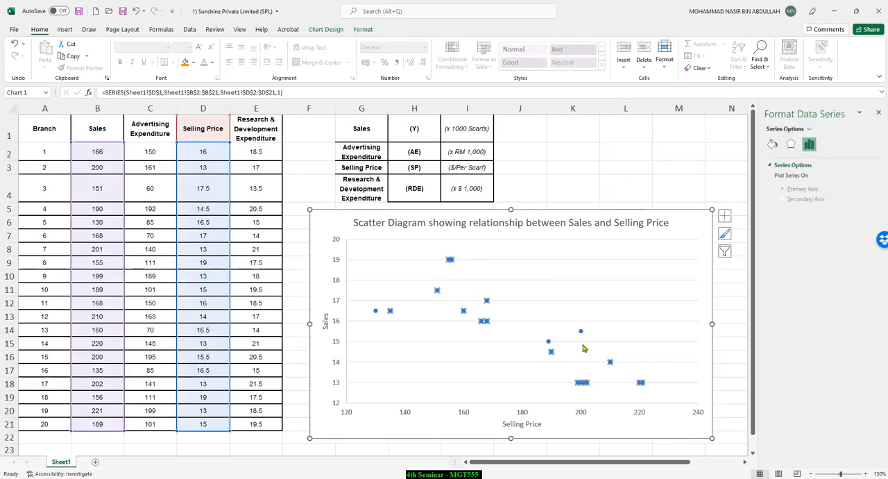
{"action": "left_click", "coordinate": [548, 342]}
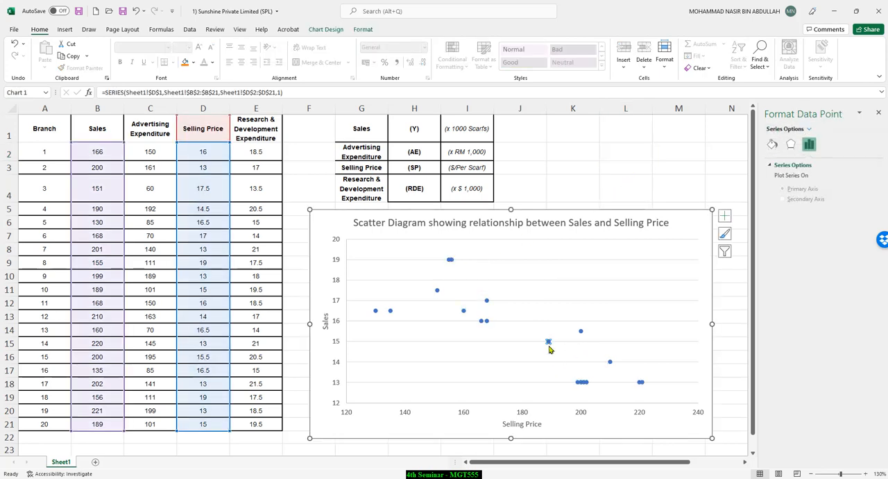
{"action": "left_click", "coordinate": [589, 332]}
{"action": "left_click", "coordinate": [660, 190]}
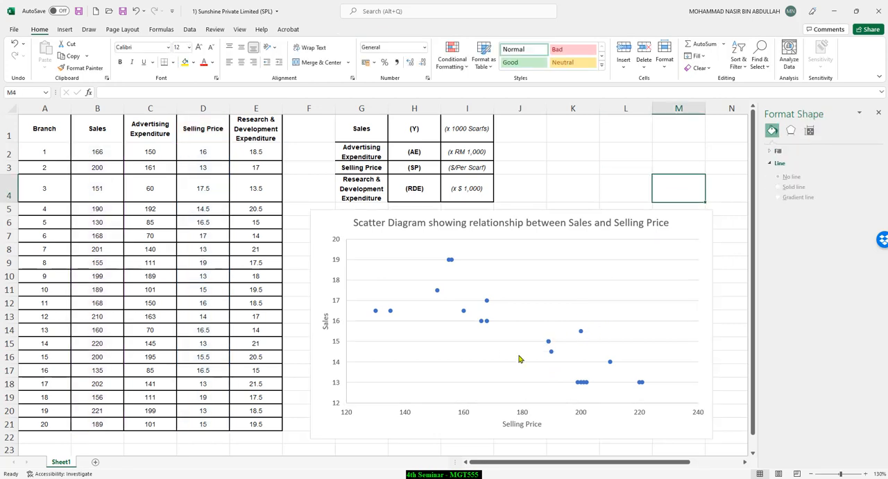
{"action": "left_click", "coordinate": [487, 322]}
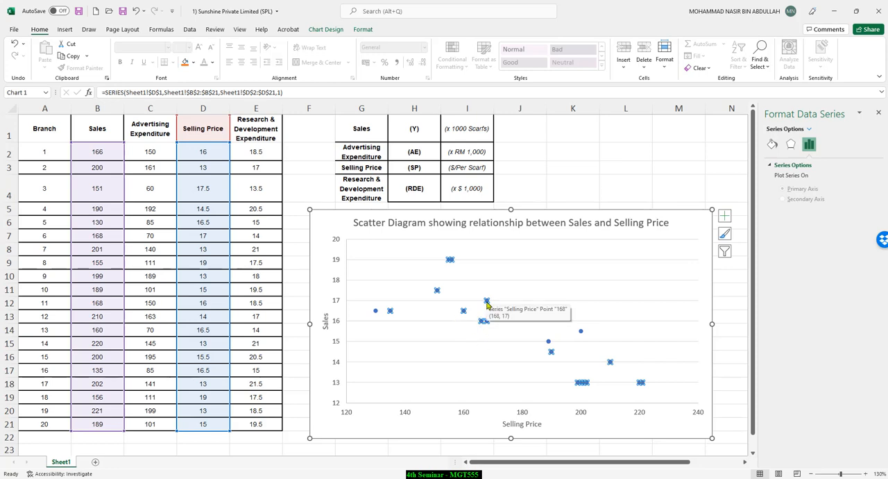
{"action": "right_click", "coordinate": [487, 304]}
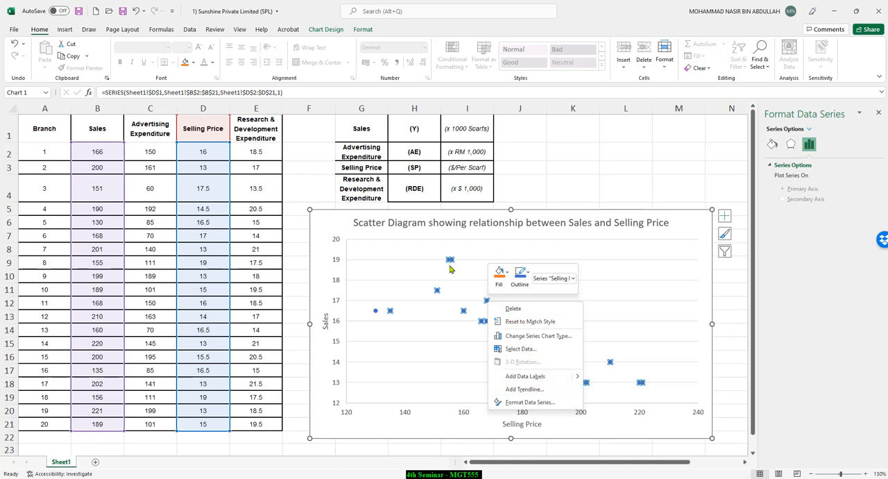
{"action": "key", "text": "Escape"}
{"action": "left_click", "coordinate": [582, 156]}
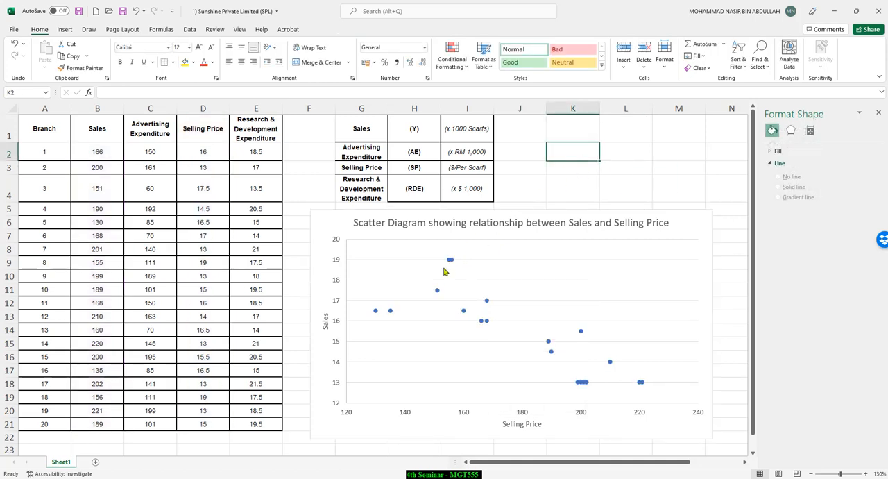
Step: Add a linear trendline to the Selling Price data series in the scatter chart
{"action": "left_click", "coordinate": [449, 260]}
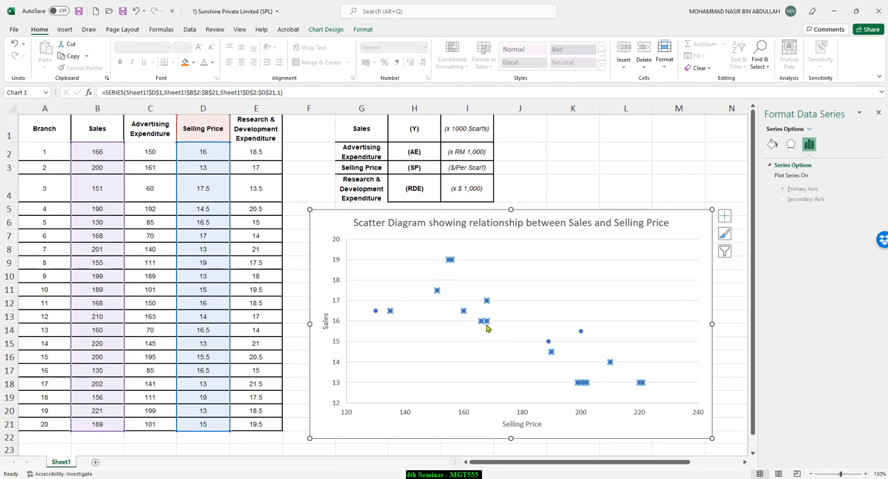
{"action": "right_click", "coordinate": [487, 301]}
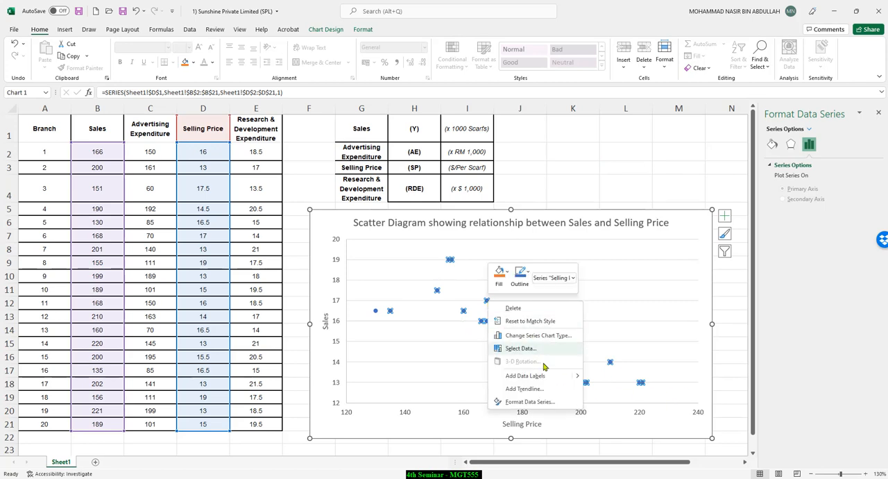
{"action": "left_click", "coordinate": [545, 390]}
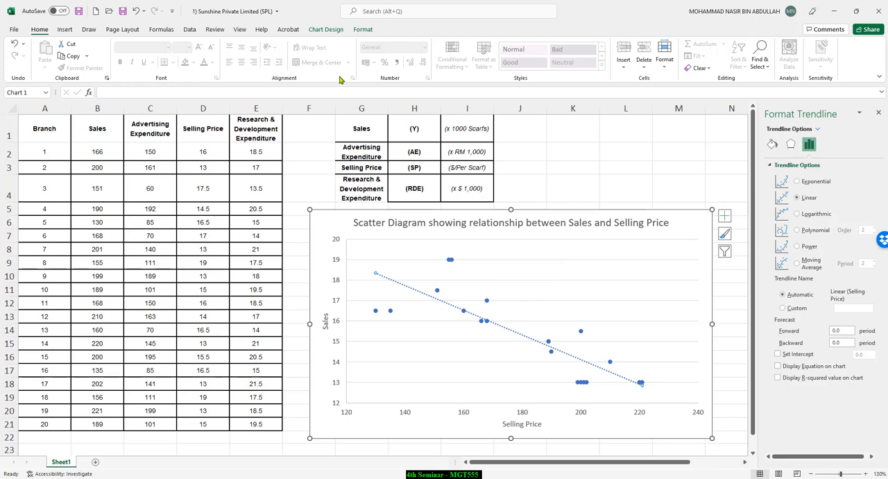
Step: Set the trendline's outline color to the standard Red
{"action": "left_click", "coordinate": [325, 32]}
{"action": "left_click", "coordinate": [358, 31]}
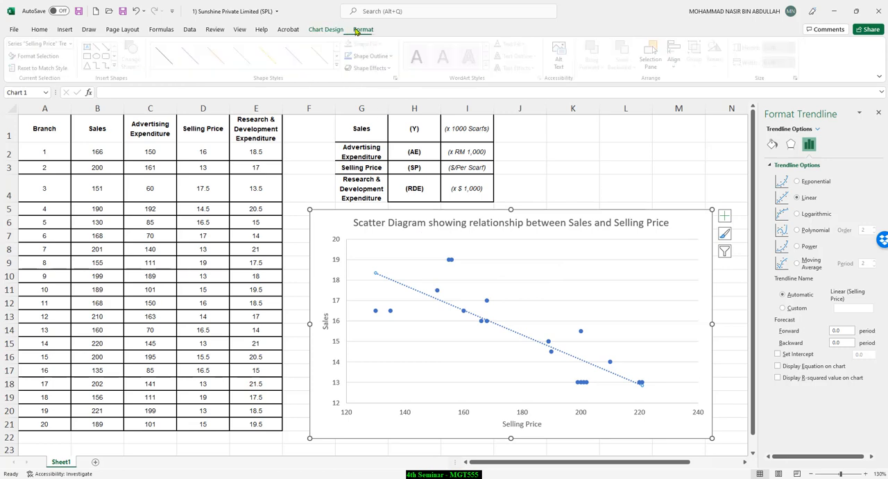
{"action": "left_click", "coordinate": [375, 55]}
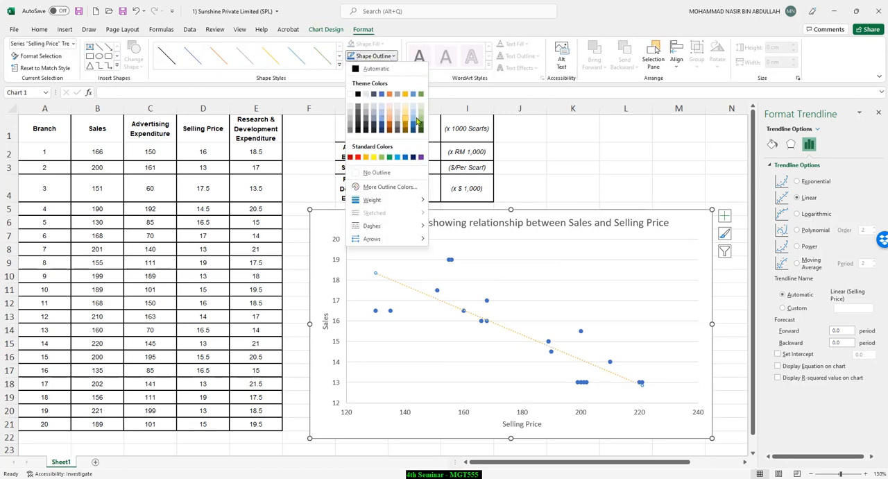
{"action": "left_click", "coordinate": [358, 158]}
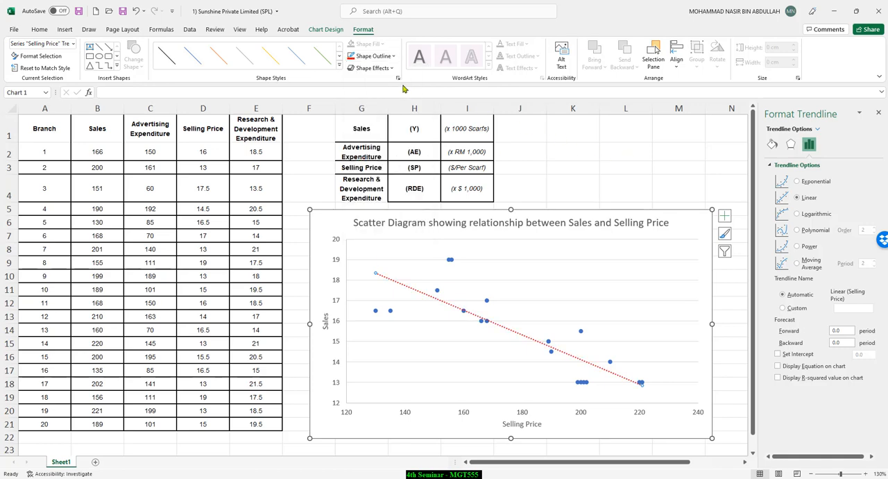
Step: Change the trendline's dash style to a solid line and deselect the chart
{"action": "left_click", "coordinate": [375, 56]}
{"action": "mouse_move", "coordinate": [391, 202]}
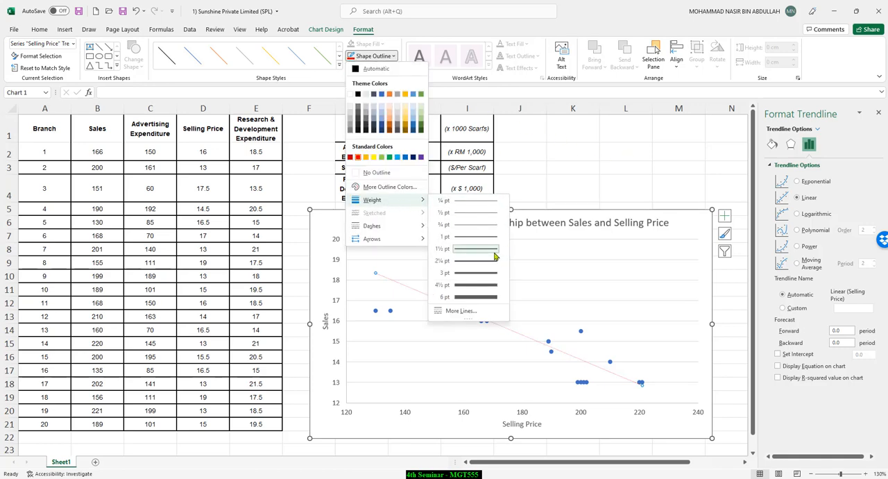
{"action": "mouse_move", "coordinate": [374, 226]}
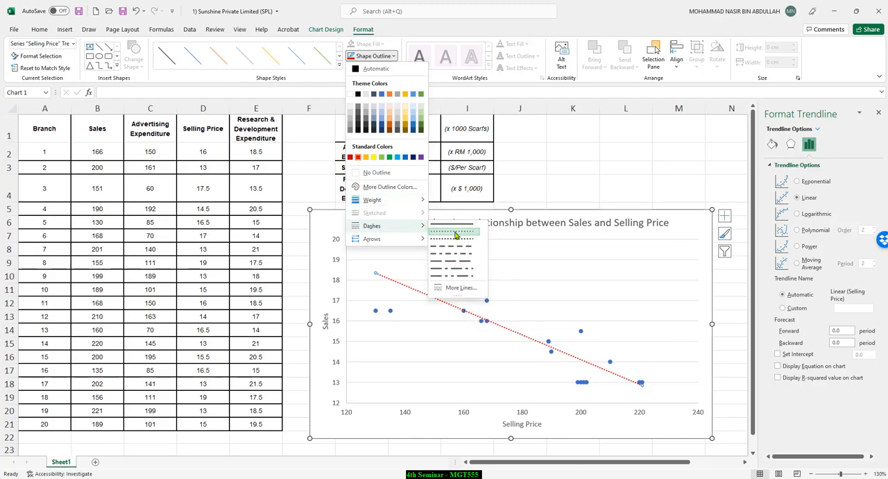
{"action": "left_click", "coordinate": [451, 224]}
{"action": "left_click", "coordinate": [641, 151]}
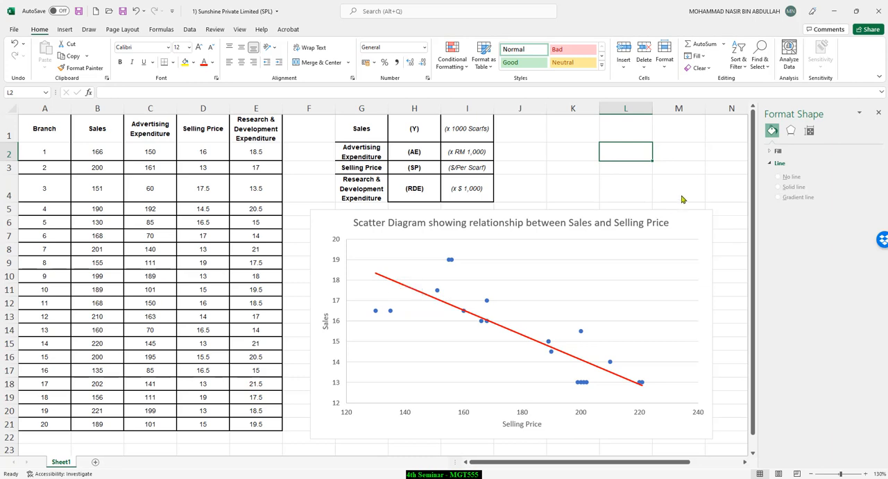
{"action": "left_click", "coordinate": [706, 168]}
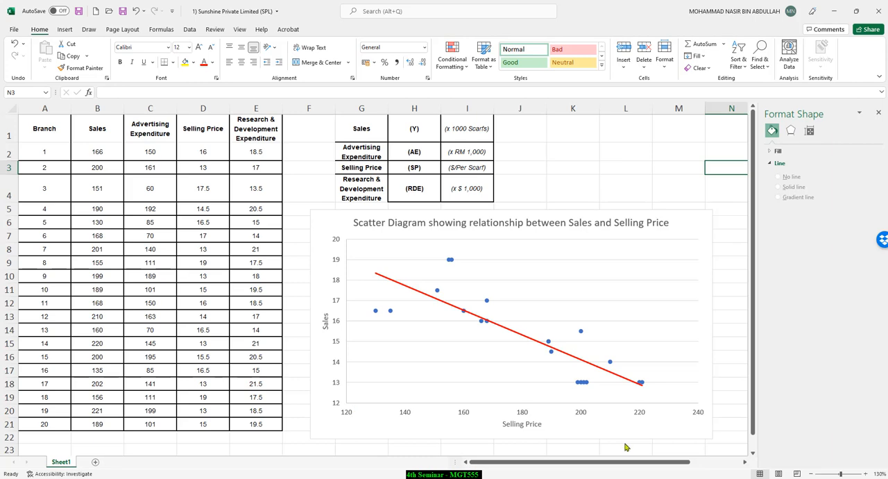
Step: Shrink the scatter chart to end around column L and row 20, and set its major horizontal gridlines to no line
{"action": "left_click", "coordinate": [704, 436]}
{"action": "left_click_drag", "start_coordinate": [712, 440], "coordinate": [650, 415]}
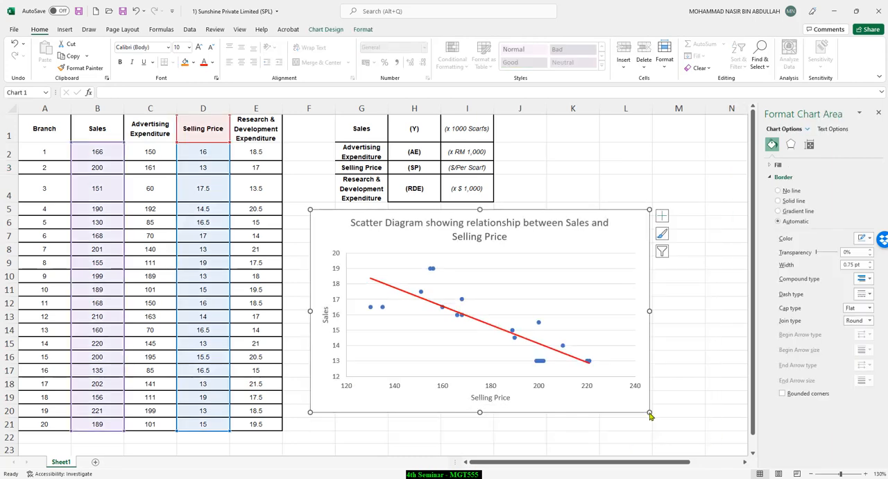
{"action": "left_click", "coordinate": [591, 270]}
{"action": "left_click", "coordinate": [790, 178]}
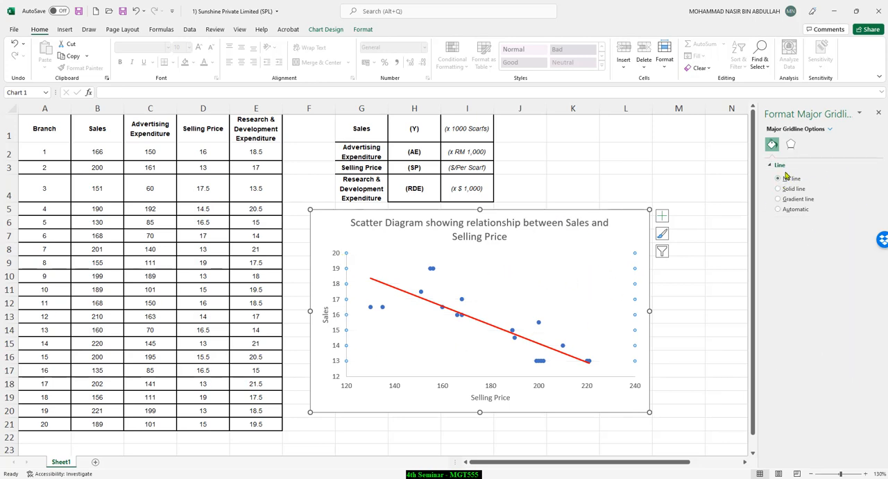
{"action": "left_click", "coordinate": [790, 148]}
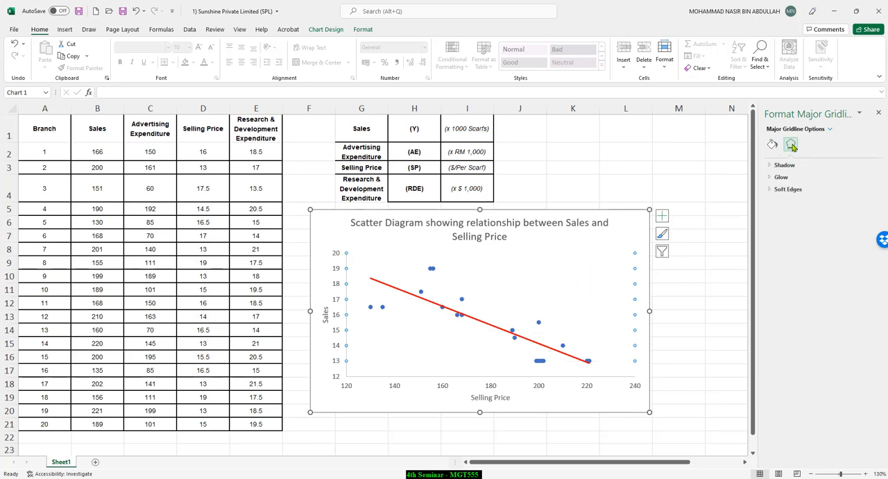
{"action": "left_click", "coordinate": [770, 168]}
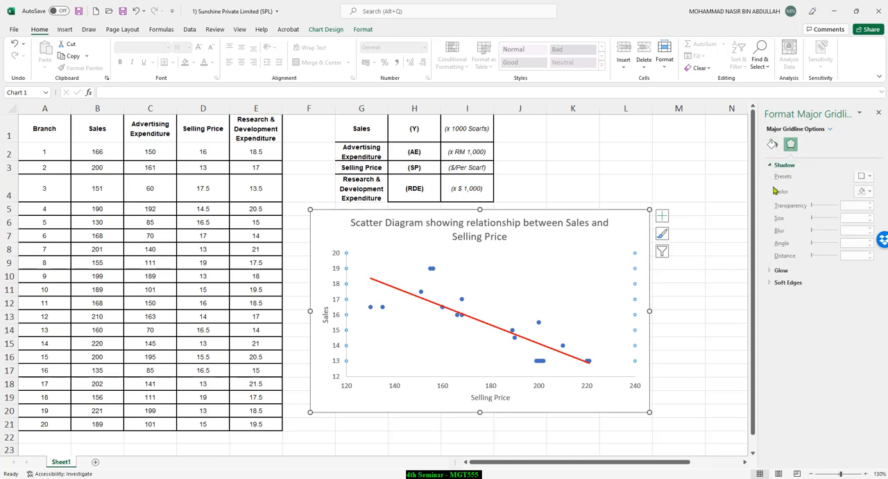
{"action": "left_click", "coordinate": [770, 286]}
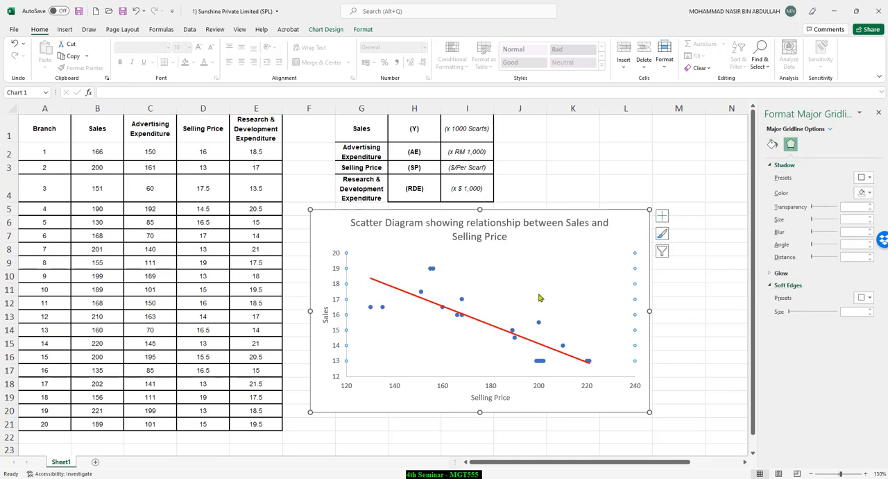
Step: Set the font of the whole chart title to Times New Roman
{"action": "left_click", "coordinate": [491, 224]}
{"action": "double_click", "coordinate": [491, 224]}
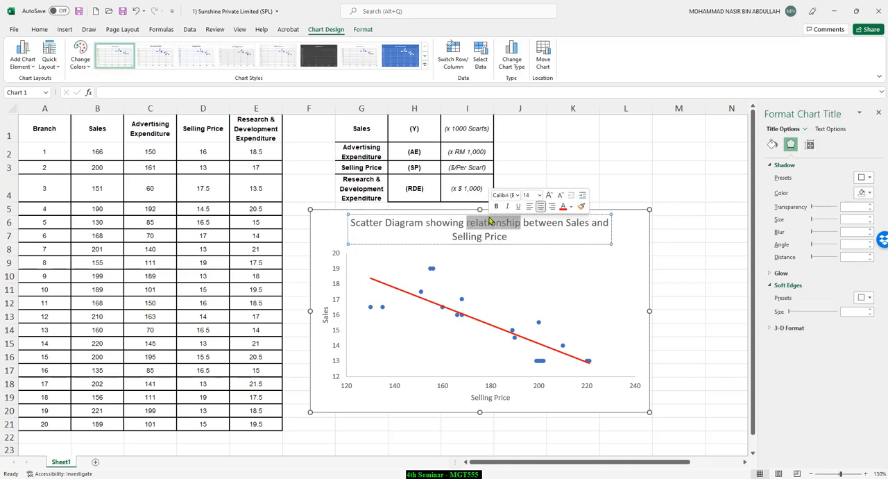
{"action": "triple_click", "coordinate": [490, 221]}
{"action": "left_click", "coordinate": [42, 31]}
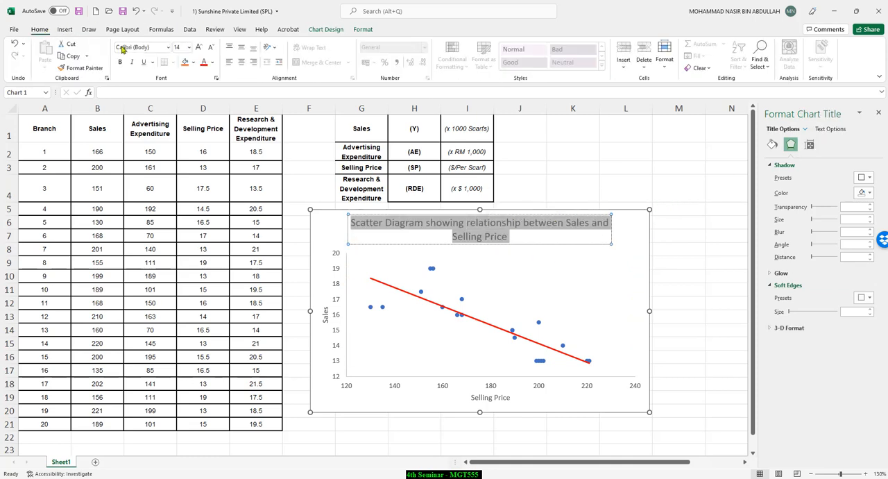
{"action": "type", "text": "Times New Roman"}
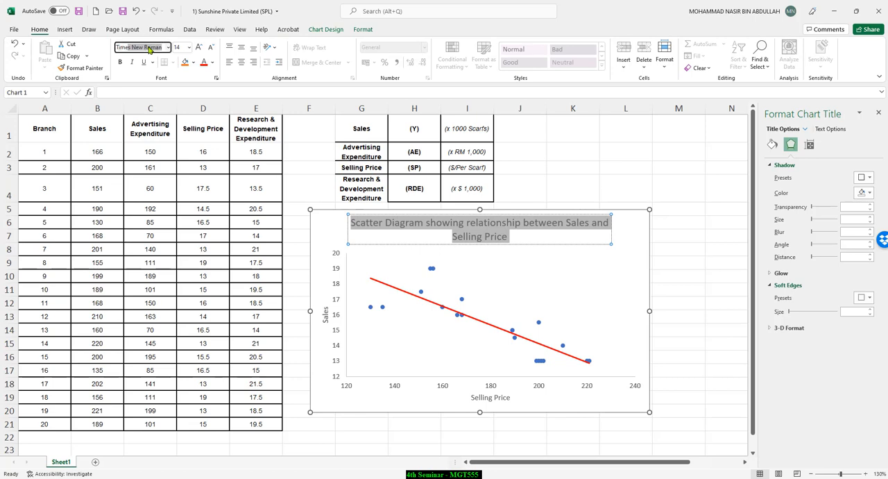
{"action": "key", "text": "Return"}
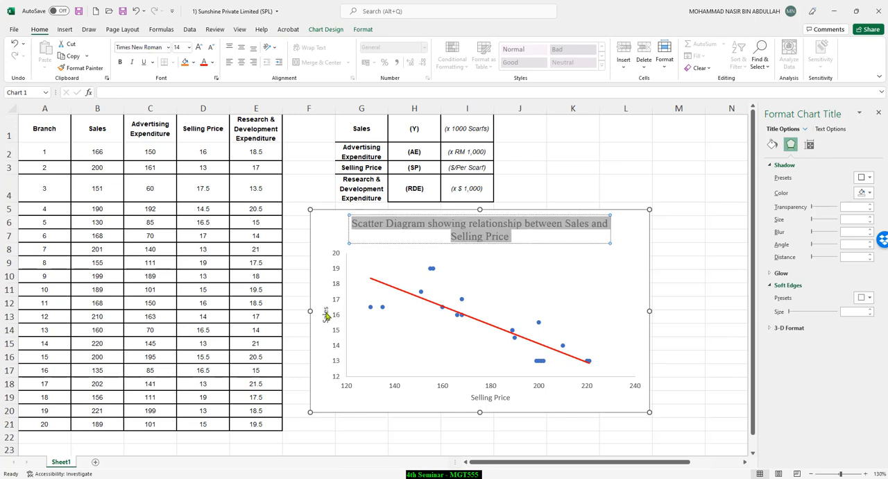
Step: Set the font of the vertical axis title "Sales" to Times New Roman
{"action": "left_click", "coordinate": [326, 316]}
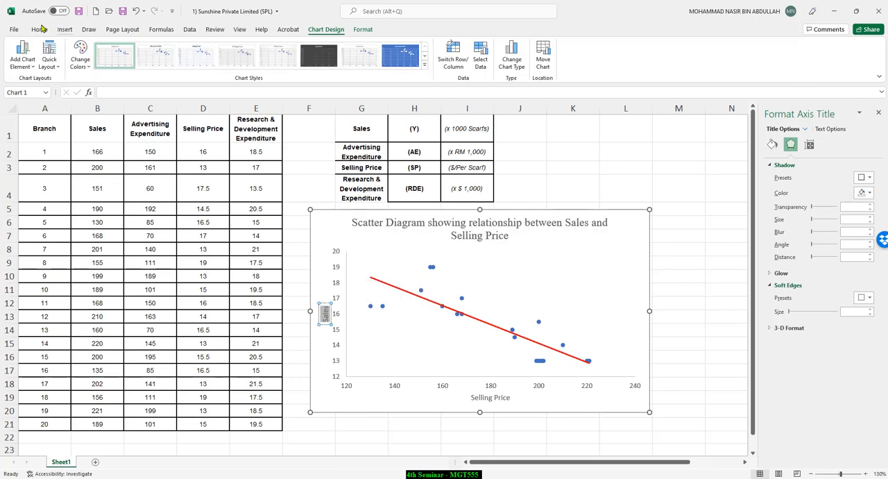
{"action": "left_click", "coordinate": [39, 29]}
{"action": "left_click", "coordinate": [135, 47]}
{"action": "type", "text": "Times New Roman"}
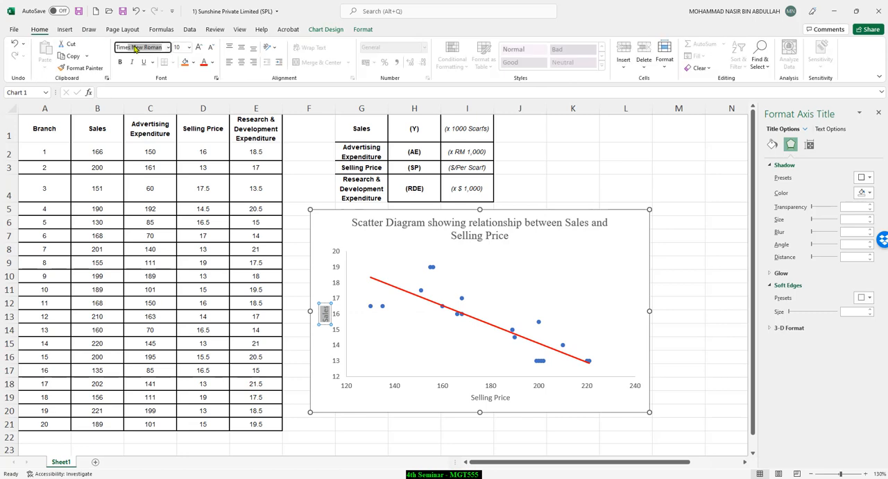
{"action": "key", "text": "Tab"}
Step: Set the font of the horizontal axis title "Selling Price" to Times New Roman
{"action": "left_click", "coordinate": [490, 397]}
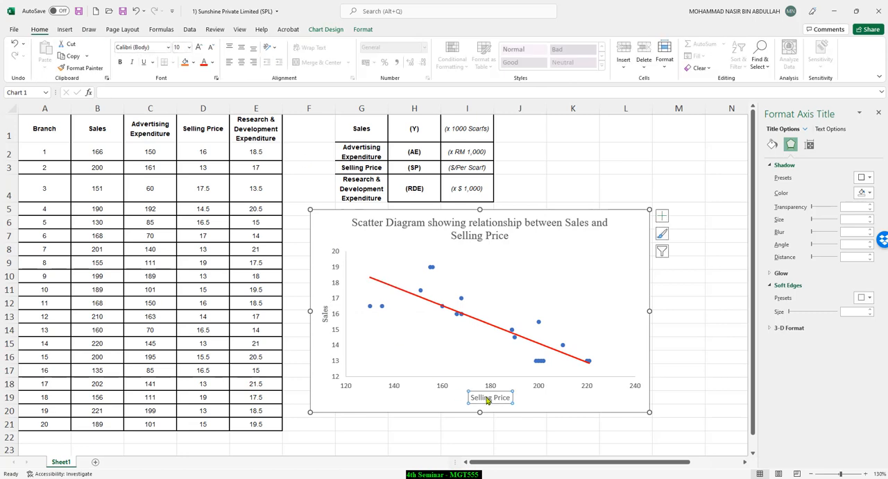
{"action": "left_click_drag", "start_coordinate": [471, 397], "coordinate": [511, 397]}
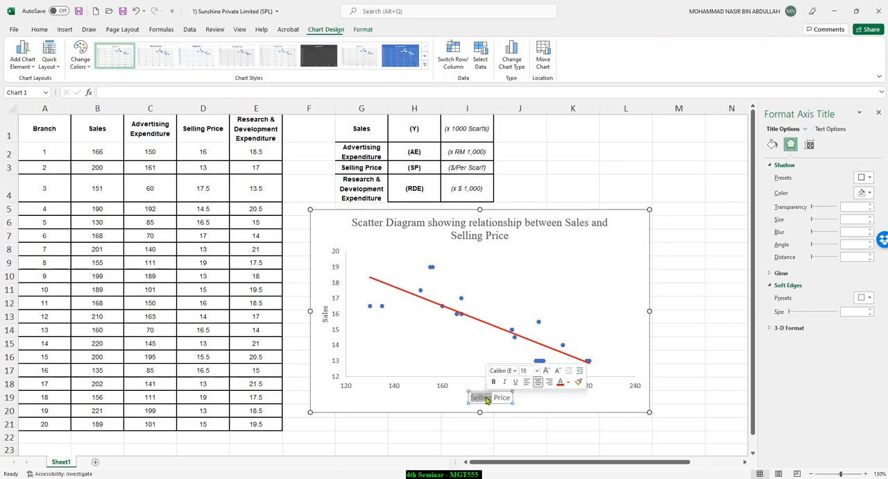
{"action": "left_click", "coordinate": [40, 29]}
{"action": "left_click", "coordinate": [132, 47]}
{"action": "key", "text": "Delete"}
{"action": "key", "text": "Delete"}
{"action": "key", "text": "Delete"}
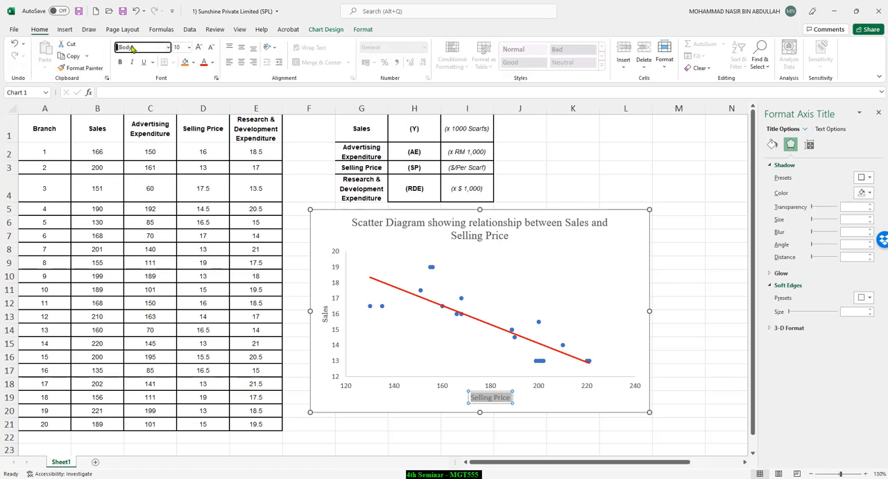
{"action": "type", "text": "Times New Roman"}
{"action": "key", "text": "Return"}
Step: Deselect the chart and close the shape formatting pane
{"action": "left_click", "coordinate": [622, 168]}
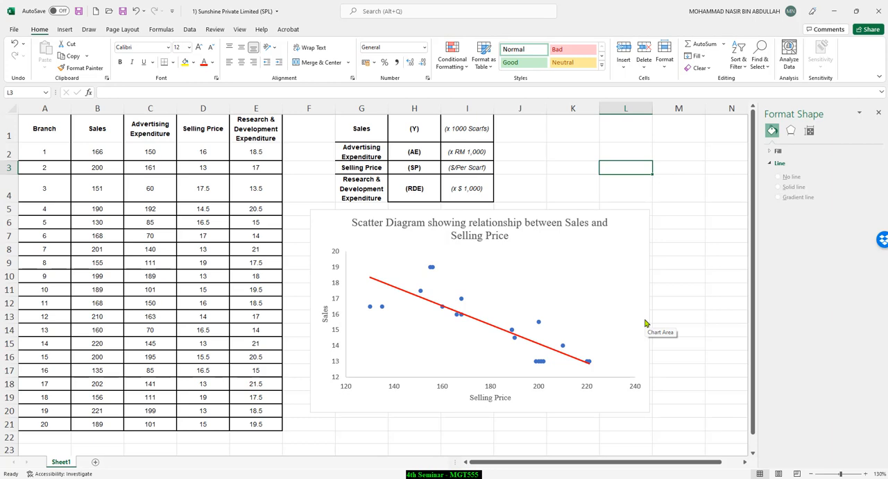
{"action": "left_click", "coordinate": [681, 305]}
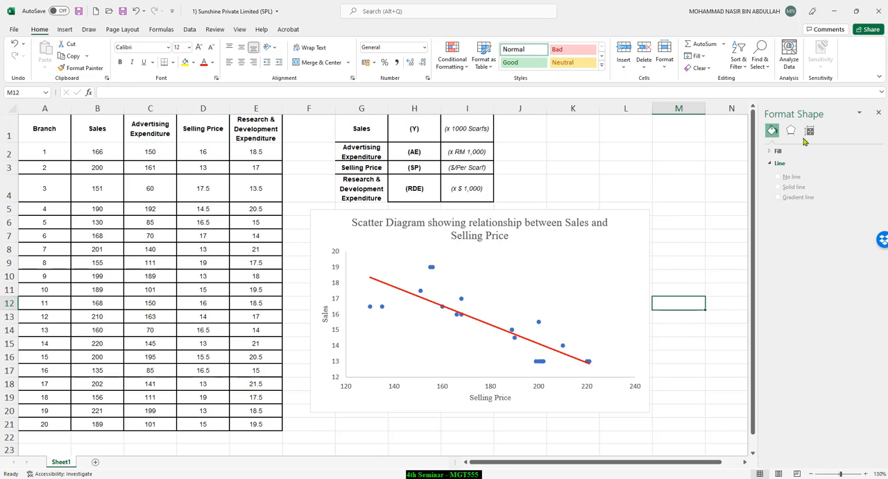
{"action": "left_click", "coordinate": [878, 113]}
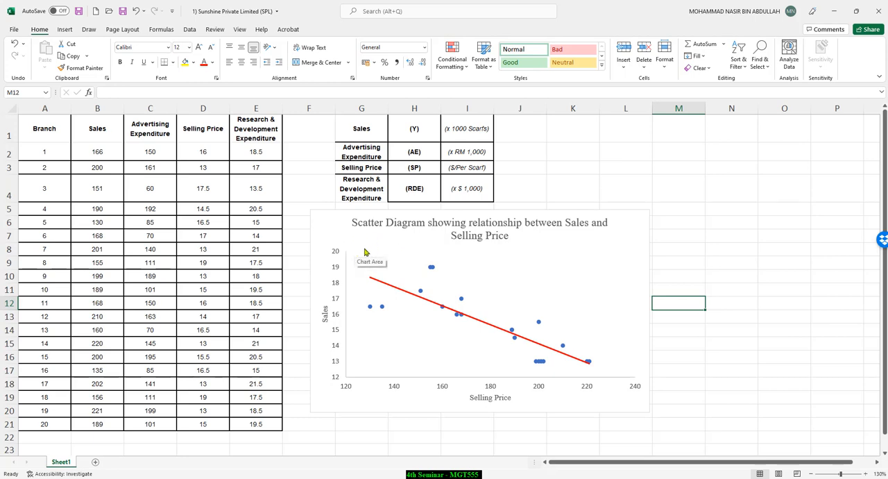
{"action": "left_click", "coordinate": [708, 190]}
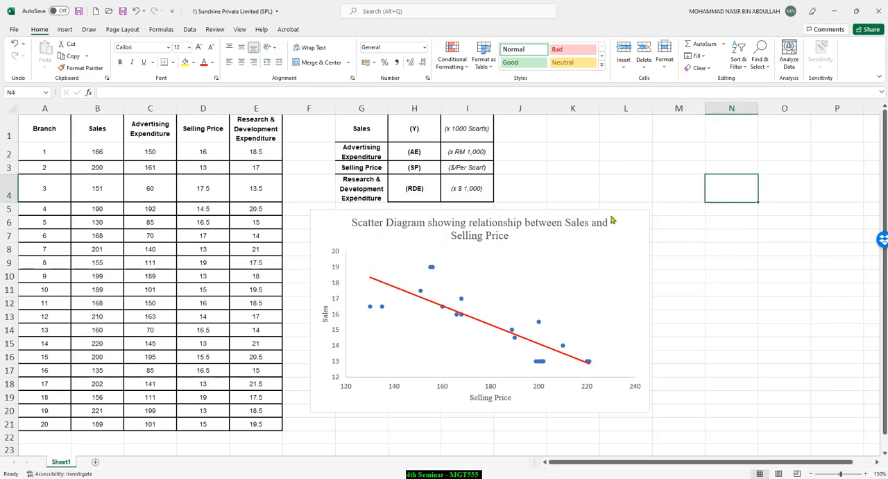
Step: Switch to the PowerPoint presentation and review the scatter diagram and coefficient of determination slides, returning to the price-demand function slide
{"action": "key", "text": "alt+Tab"}
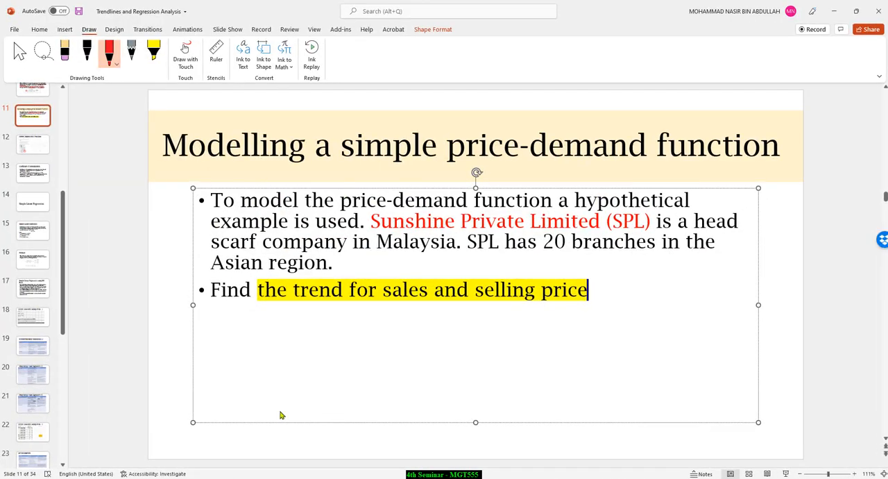
{"action": "key", "text": "Page_Down"}
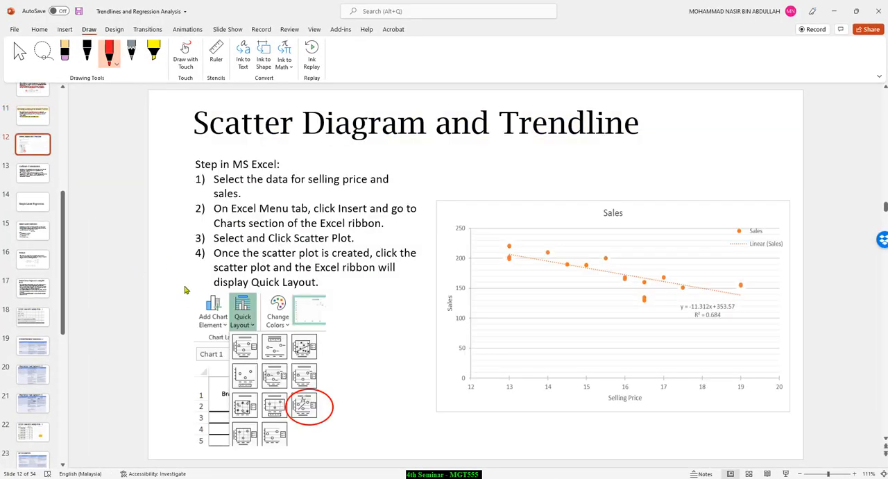
{"action": "key", "text": "Page_Down"}
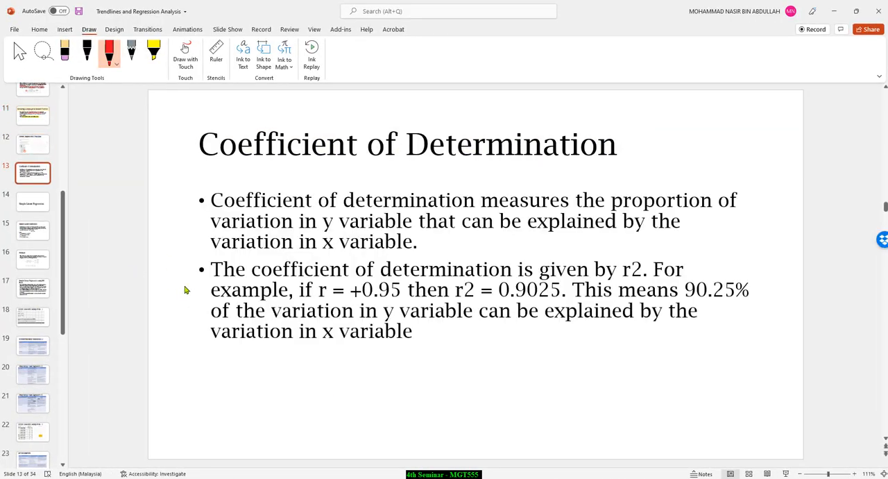
{"action": "key", "text": "Page_Up"}
{"action": "key", "text": "Page_Up"}
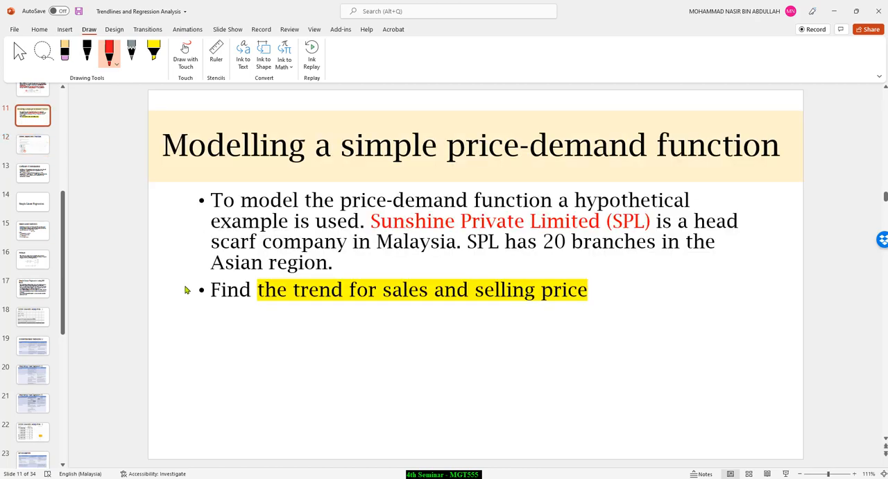
Step: Page through the scatter diagram and coefficient of determination slides and switch back to the Excel workbook
{"action": "key", "text": "Page_Down"}
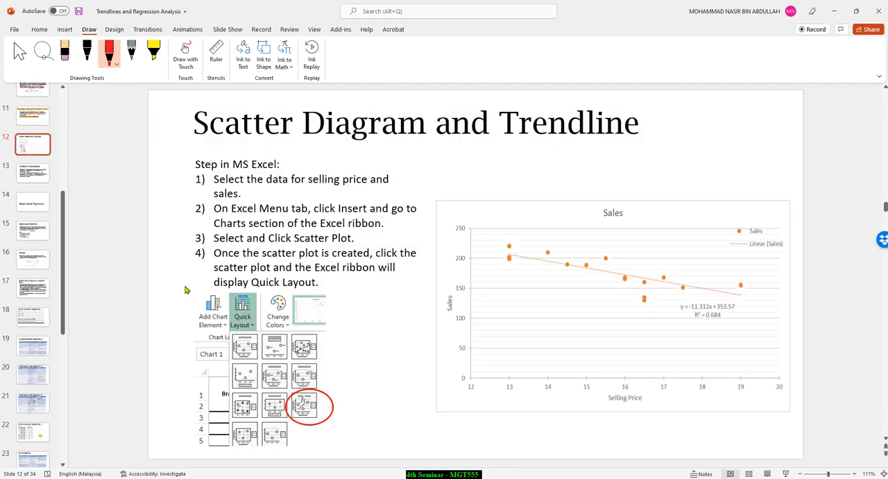
{"action": "scroll", "coordinate": [185, 290], "scroll_direction": "down", "scroll_amount": 1}
{"action": "scroll", "coordinate": [186, 290], "scroll_direction": "up", "scroll_amount": 1}
{"action": "scroll", "coordinate": [186, 290], "scroll_direction": "down", "scroll_amount": 1}
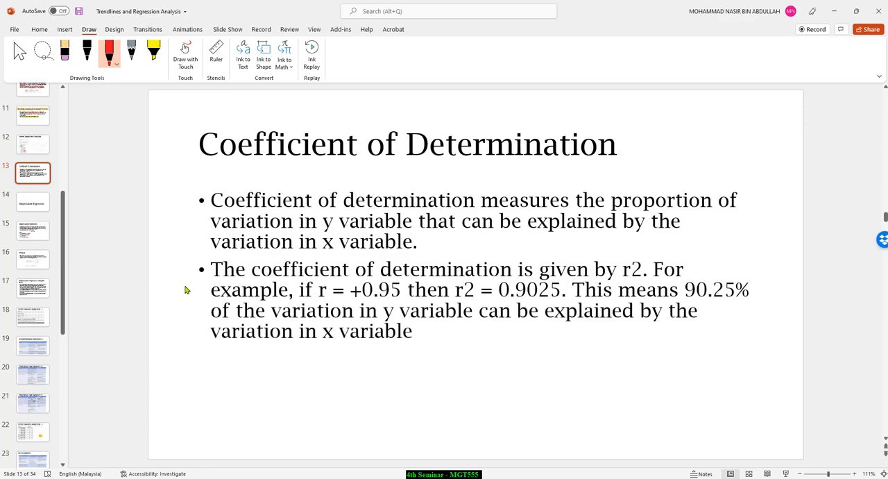
{"action": "scroll", "coordinate": [186, 290], "scroll_direction": "down", "scroll_amount": 1}
{"action": "scroll", "coordinate": [185, 290], "scroll_direction": "up", "scroll_amount": 1}
{"action": "left_click", "coordinate": [834, 11]}
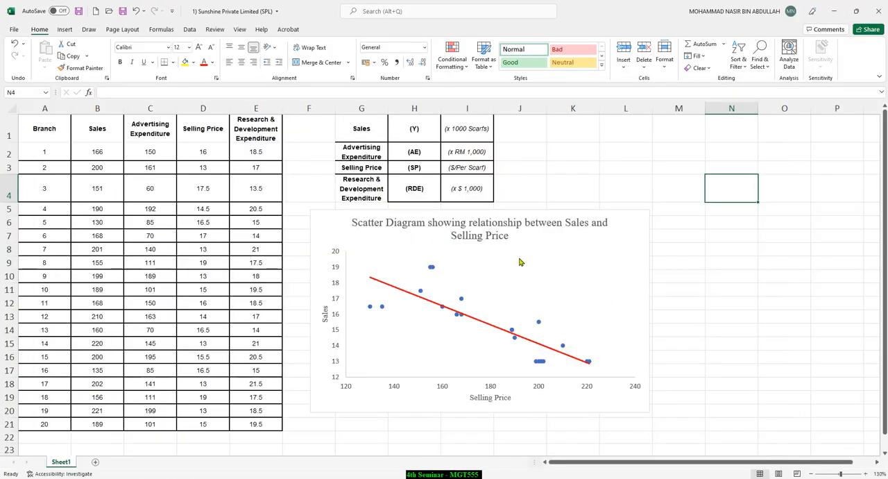
Step: Display the R-squared value on the chart for the red linear trendline
{"action": "left_click", "coordinate": [473, 320]}
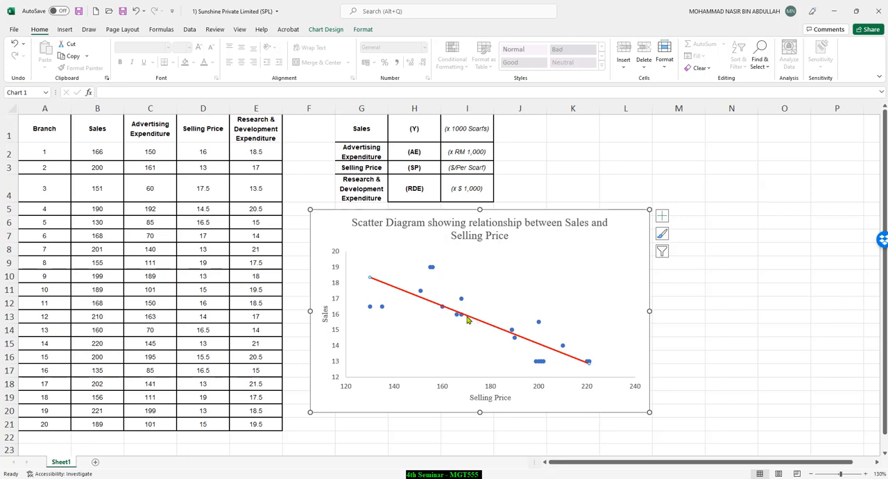
{"action": "left_click", "coordinate": [653, 285]}
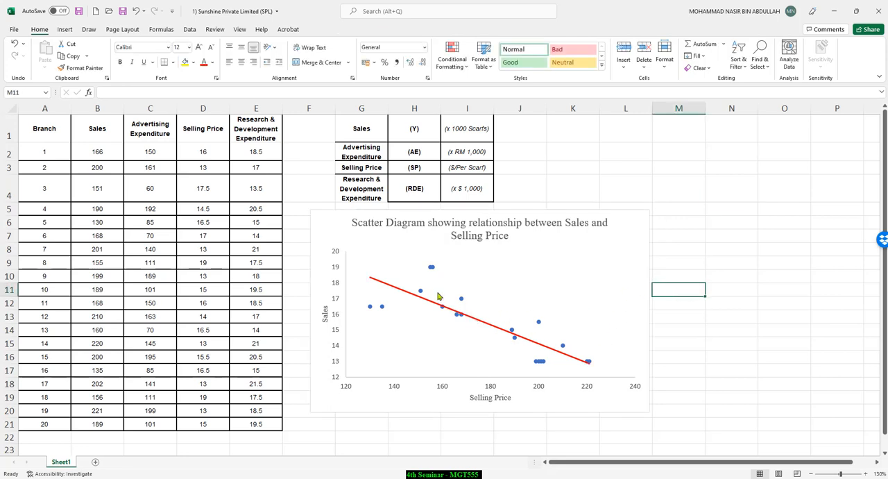
{"action": "left_click", "coordinate": [430, 269]}
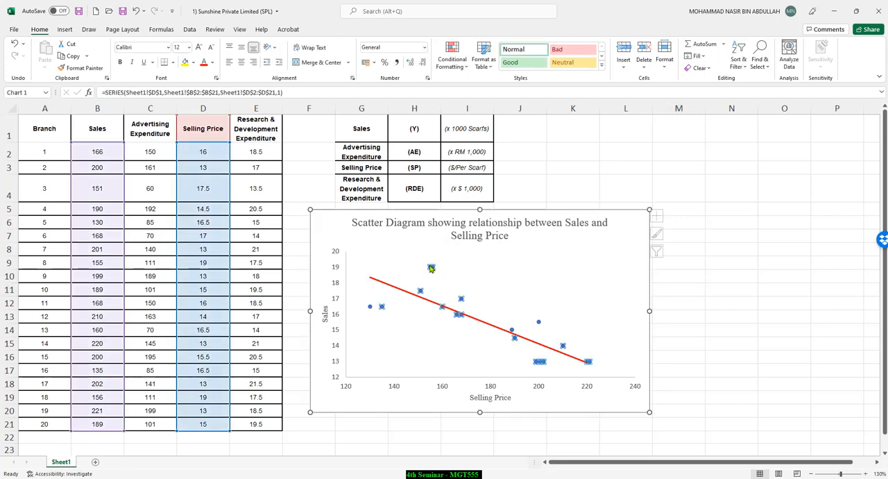
{"action": "left_click", "coordinate": [398, 292]}
{"action": "right_click", "coordinate": [397, 292]}
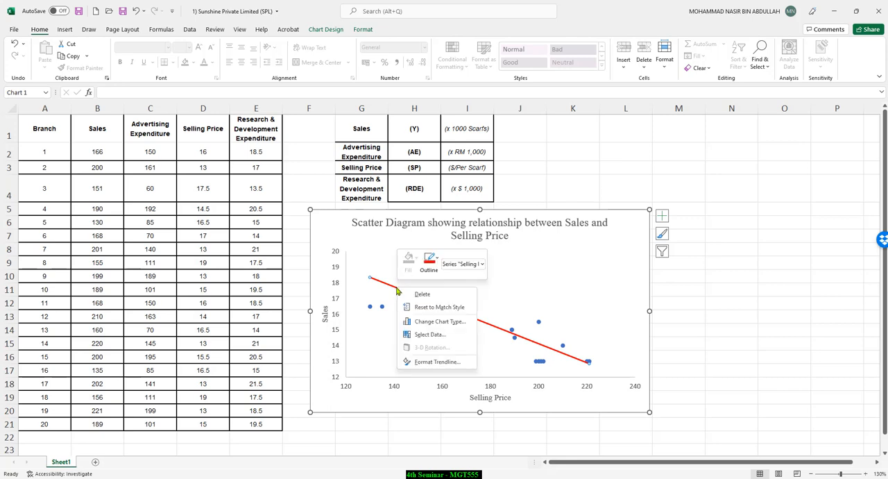
{"action": "left_click", "coordinate": [437, 362]}
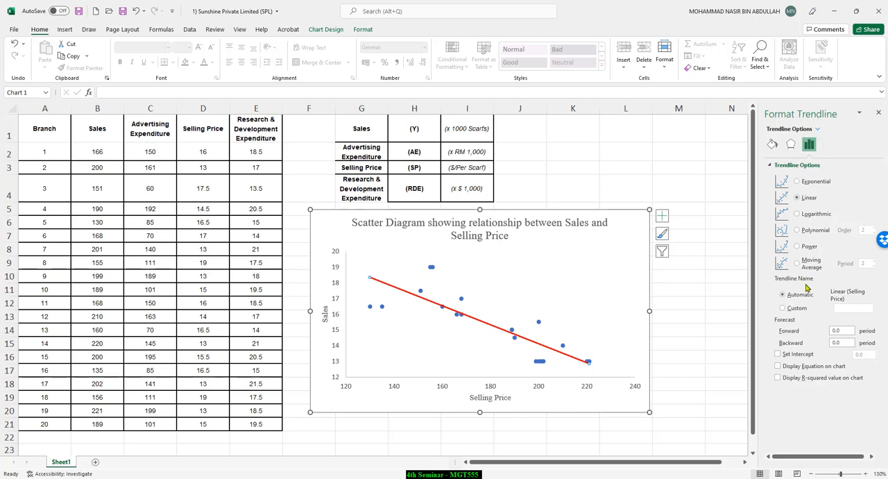
{"action": "left_click", "coordinate": [778, 378]}
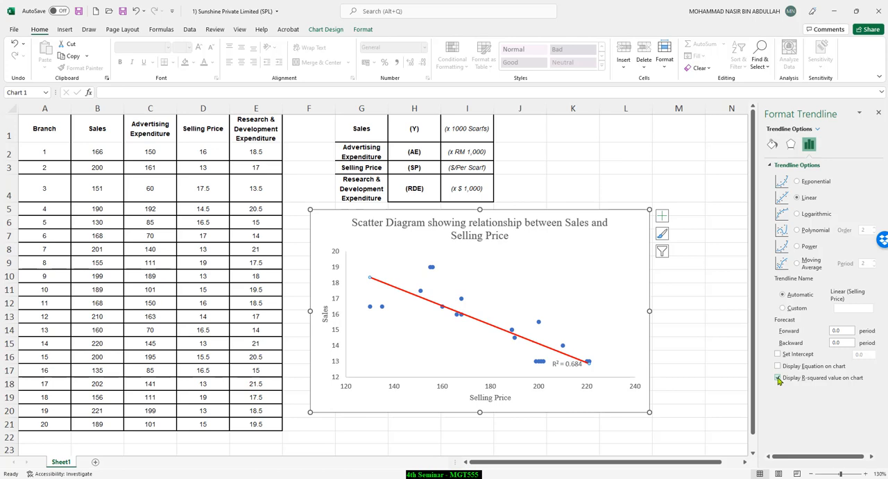
Step: Move the R² label to the empty area above the trendline's lower end and set its font to Times New Roman
{"action": "left_click", "coordinate": [573, 366]}
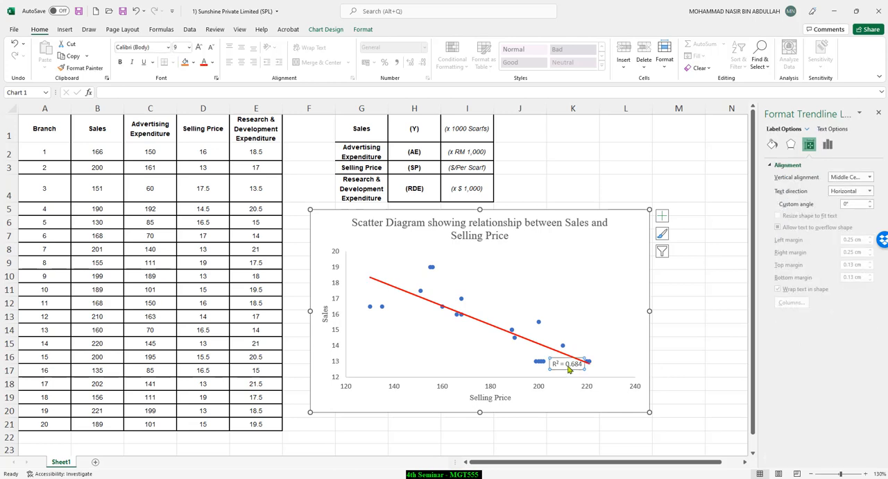
{"action": "left_click_drag", "start_coordinate": [578, 362], "coordinate": [603, 263]}
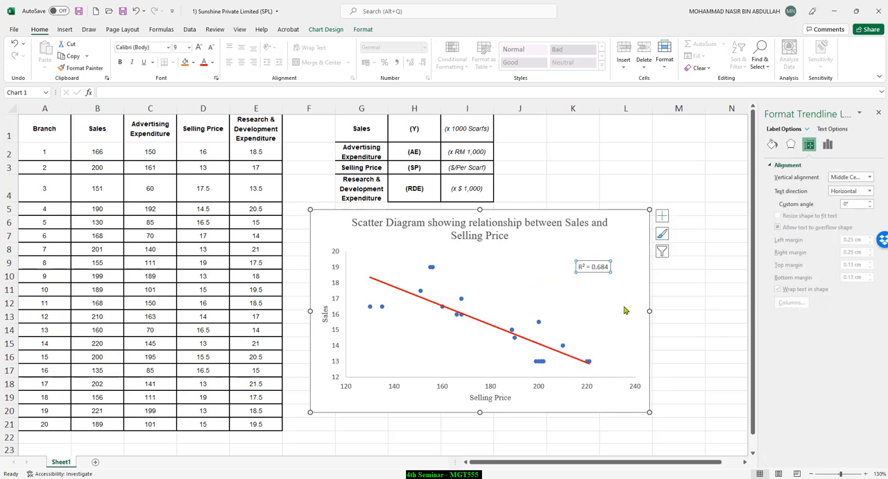
{"action": "triple_click", "coordinate": [598, 269]}
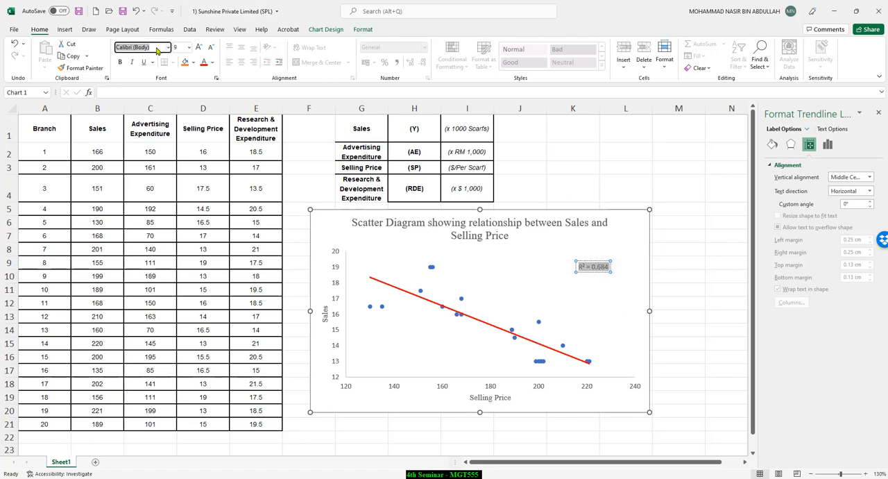
{"action": "type", "text": "Times New Roman"}
{"action": "key", "text": "Return"}
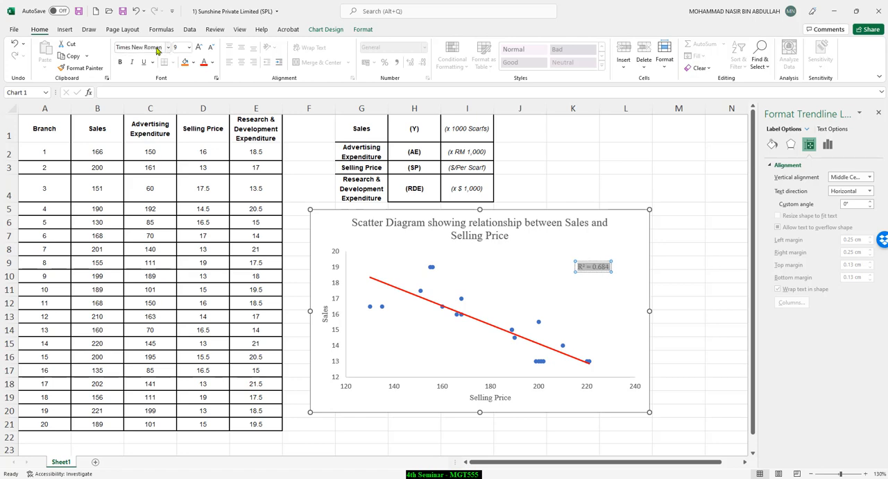
Step: Format the R² label as 14-point bold dark blue text
{"action": "left_click", "coordinate": [198, 47]}
{"action": "left_click", "coordinate": [198, 47]}
{"action": "left_click", "coordinate": [198, 47]}
{"action": "left_click", "coordinate": [198, 47]}
{"action": "left_click", "coordinate": [198, 47]}
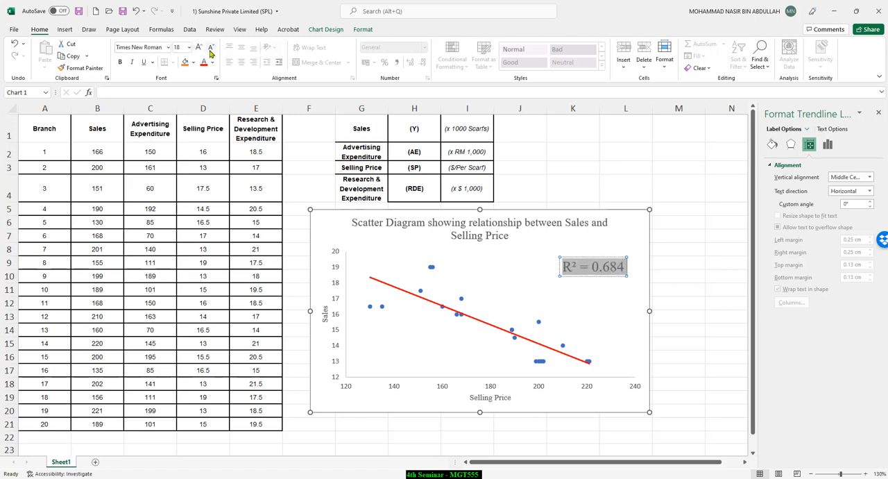
{"action": "left_click", "coordinate": [211, 47]}
{"action": "left_click", "coordinate": [120, 62]}
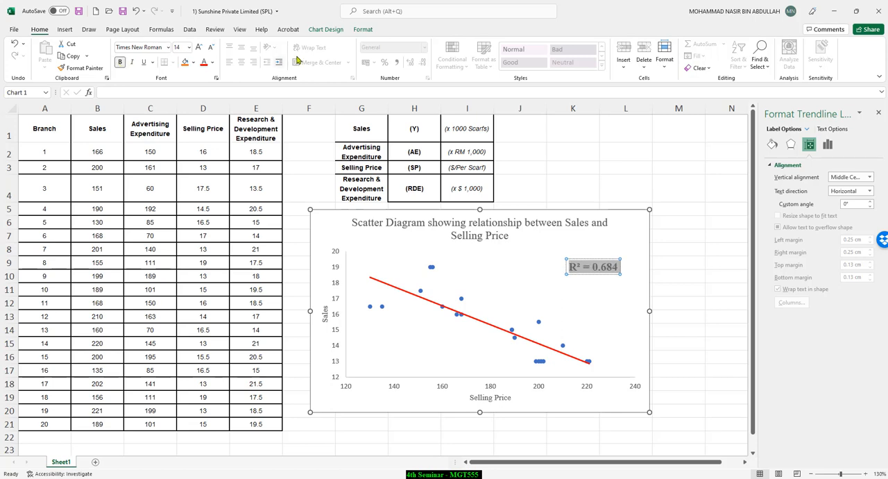
{"action": "left_click", "coordinate": [212, 63]}
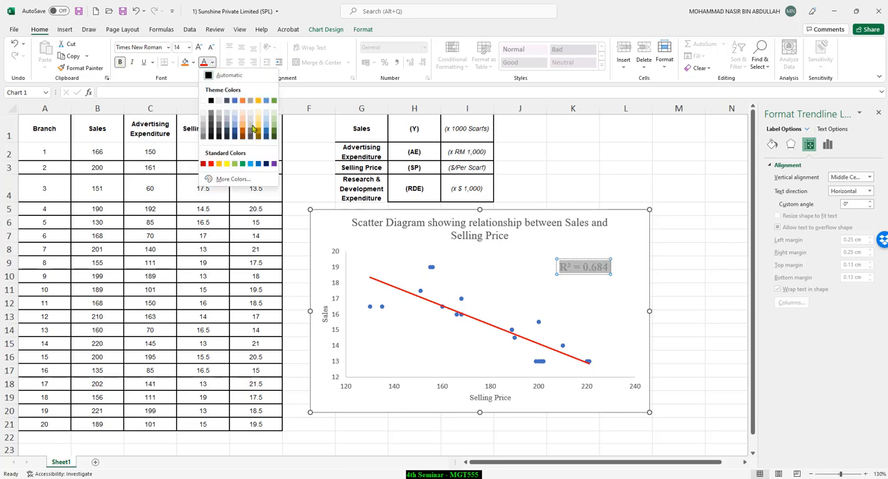
{"action": "left_click", "coordinate": [266, 165]}
{"action": "left_click", "coordinate": [637, 208]}
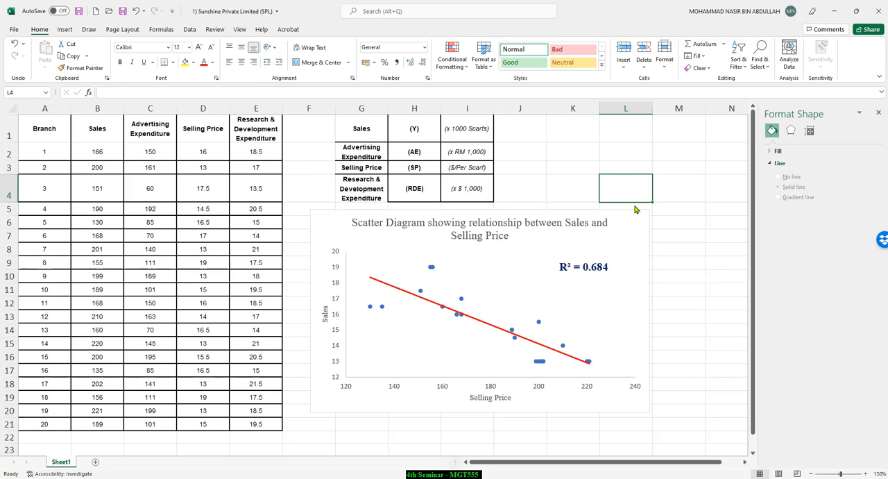
Step: Handwrite "not r" and "To get r" in black ink beside the R² label, with an arrow from the word "Pearson" to r
{"action": "left_click", "coordinate": [600, 268]}
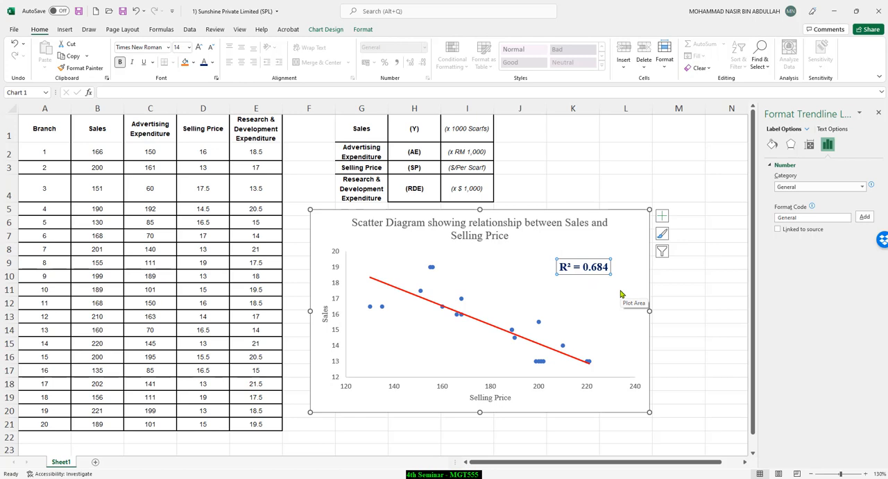
{"action": "key", "text": "Escape"}
{"action": "left_click_drag", "start_coordinate": [604, 255], "coordinate": [674, 238]}
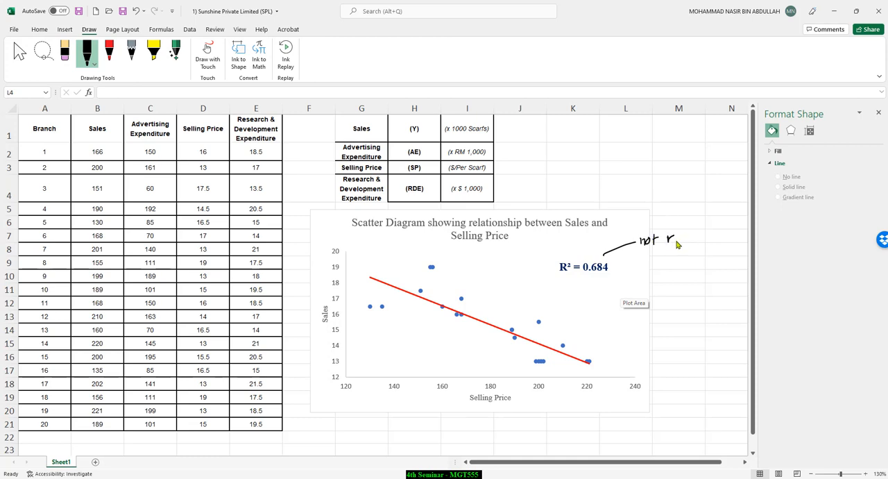
{"action": "left_click_drag", "start_coordinate": [668, 244], "coordinate": [676, 244]}
{"action": "left_click_drag", "start_coordinate": [639, 263], "coordinate": [651, 262]}
{"action": "mouse_move", "coordinate": [645, 262]}
{"action": "left_mouse_down"}
{"action": "mouse_move", "coordinate": [646, 270]}
{"action": "mouse_move", "coordinate": [687, 264]}
{"action": "mouse_move", "coordinate": [684, 276]}
{"action": "left_mouse_up"}
{"action": "mouse_move", "coordinate": [701, 246]}
{"action": "left_mouse_down"}
{"action": "mouse_move", "coordinate": [690, 255]}
{"action": "mouse_move", "coordinate": [706, 243]}
{"action": "left_mouse_up"}
{"action": "left_click_drag", "start_coordinate": [706, 234], "coordinate": [737, 237]}
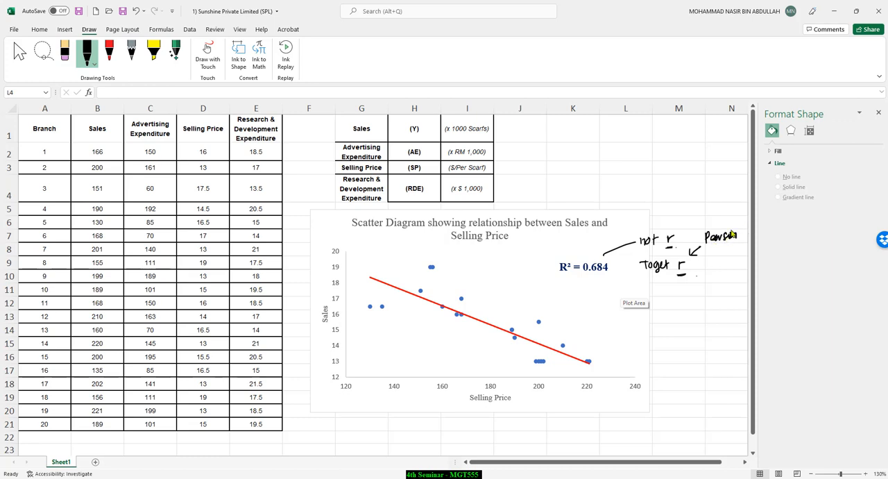
Step: Close the shape formatting pane and complete the handwritten note as "Pearson product moment coefficient of correlation"
{"action": "left_click", "coordinate": [878, 112]}
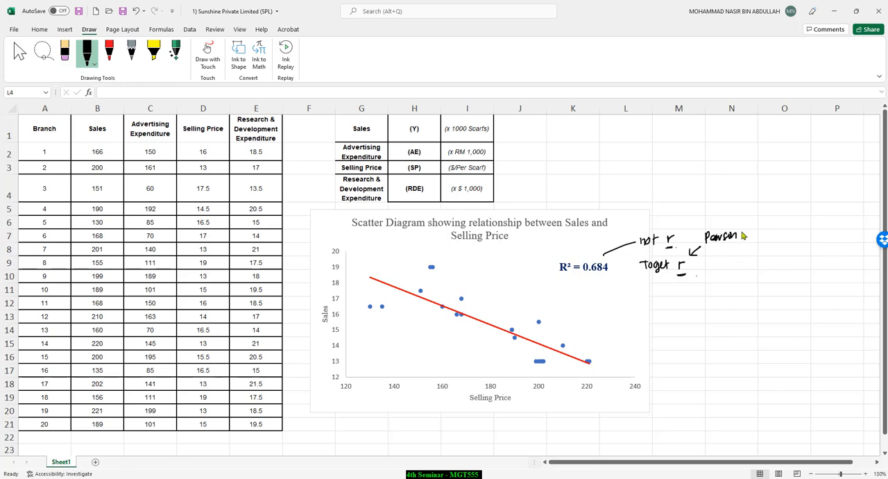
{"action": "mouse_move", "coordinate": [743, 236]}
{"action": "left_mouse_down"}
{"action": "mouse_move", "coordinate": [771, 233]}
{"action": "mouse_move", "coordinate": [744, 253]}
{"action": "mouse_move", "coordinate": [848, 242]}
{"action": "left_mouse_up"}
{"action": "left_click_drag", "start_coordinate": [766, 260], "coordinate": [830, 257]}
{"action": "left_click", "coordinate": [825, 258]}
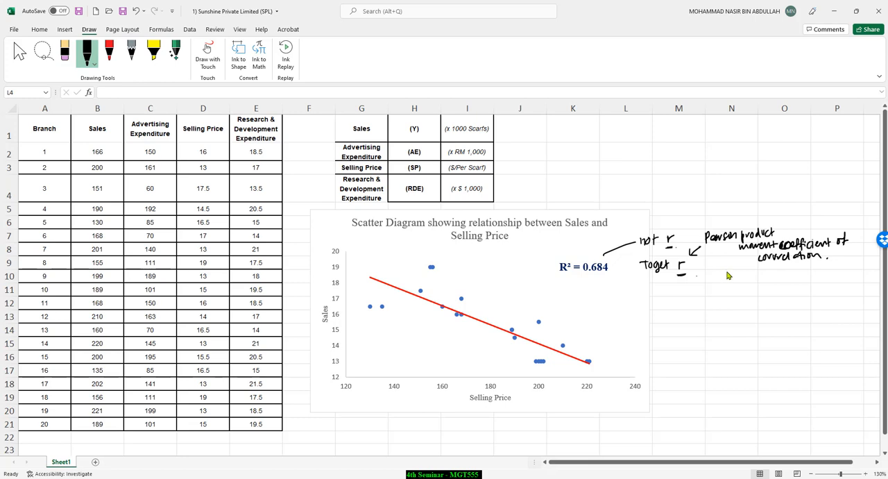
Step: Handwrite the working r = √R² = √0.684 below the Pearson note, ending with a further equals sign
{"action": "mouse_move", "coordinate": [721, 271]}
{"action": "left_mouse_down"}
{"action": "mouse_move", "coordinate": [722, 281]}
{"action": "mouse_move", "coordinate": [742, 276]}
{"action": "left_mouse_up"}
{"action": "mouse_move", "coordinate": [734, 280]}
{"action": "left_mouse_down"}
{"action": "mouse_move", "coordinate": [778, 268]}
{"action": "mouse_move", "coordinate": [768, 280]}
{"action": "left_mouse_up"}
{"action": "left_click_drag", "start_coordinate": [771, 275], "coordinate": [778, 278]}
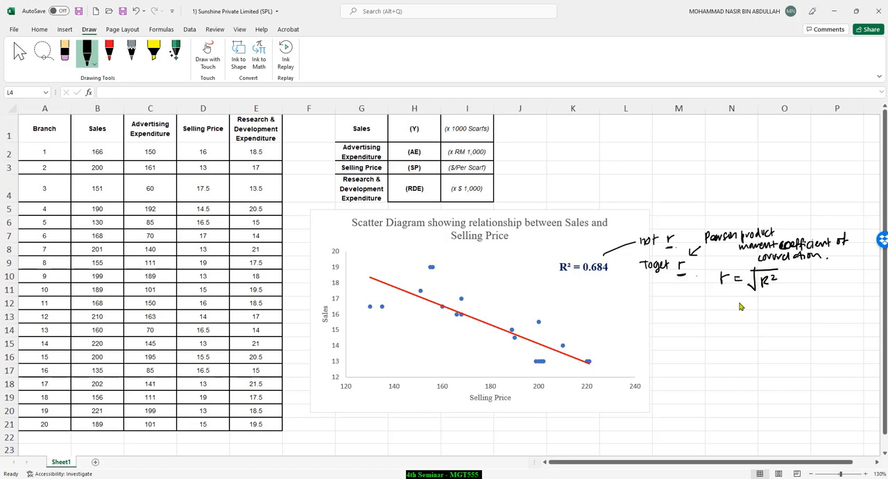
{"action": "left_click_drag", "start_coordinate": [737, 302], "coordinate": [743, 301]}
{"action": "mouse_move", "coordinate": [737, 305]}
{"action": "left_mouse_down"}
{"action": "mouse_move", "coordinate": [760, 313]}
{"action": "mouse_move", "coordinate": [782, 295]}
{"action": "mouse_move", "coordinate": [766, 302]}
{"action": "mouse_move", "coordinate": [800, 308]}
{"action": "left_mouse_up"}
{"action": "left_click", "coordinate": [773, 309]}
{"action": "left_click_drag", "start_coordinate": [797, 302], "coordinate": [798, 312]}
{"action": "left_click_drag", "start_coordinate": [739, 329], "coordinate": [745, 329]}
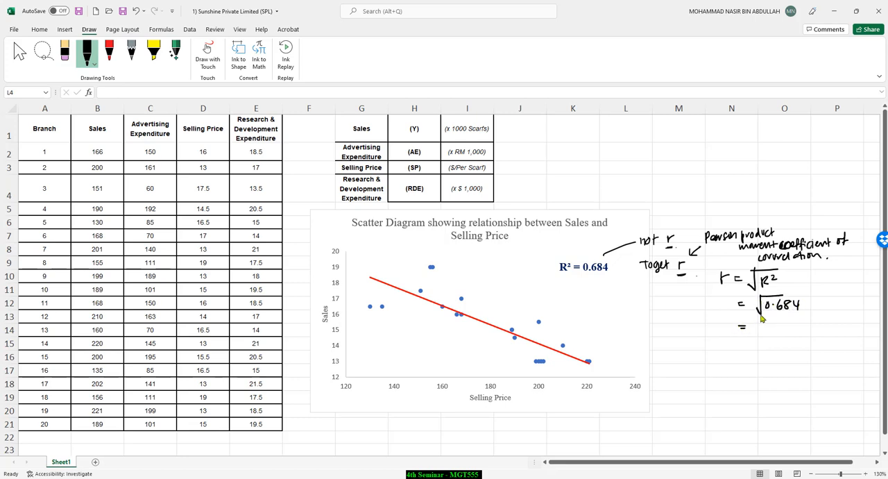
Step: Calculate the square root of 0.684 with the SQRT function in cell O14
{"action": "left_click", "coordinate": [772, 334]}
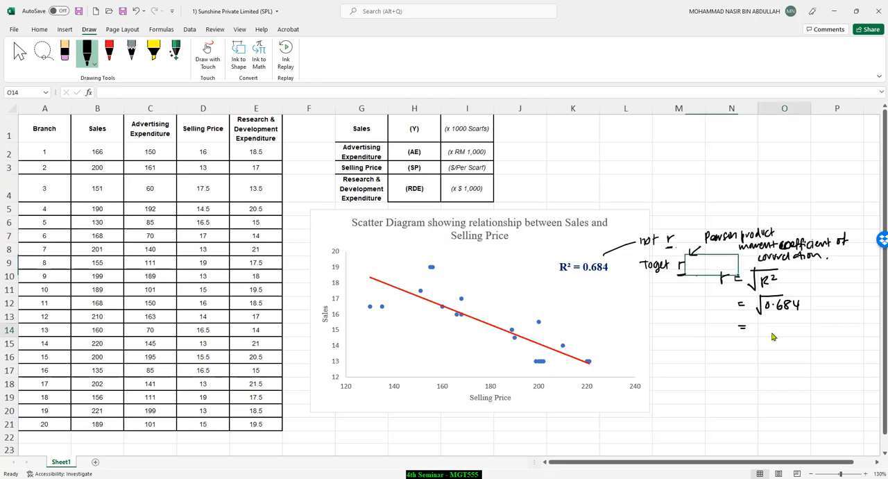
{"action": "type", "text": "=s"}
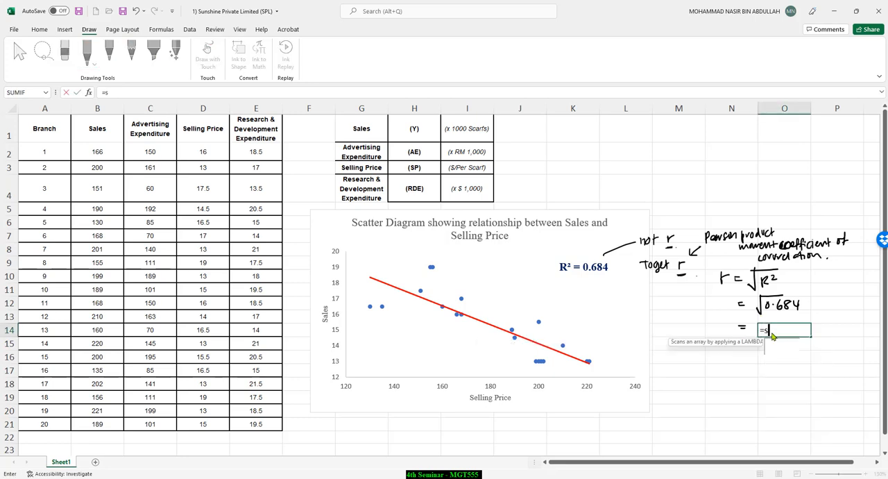
{"action": "type", "text": "qrt("}
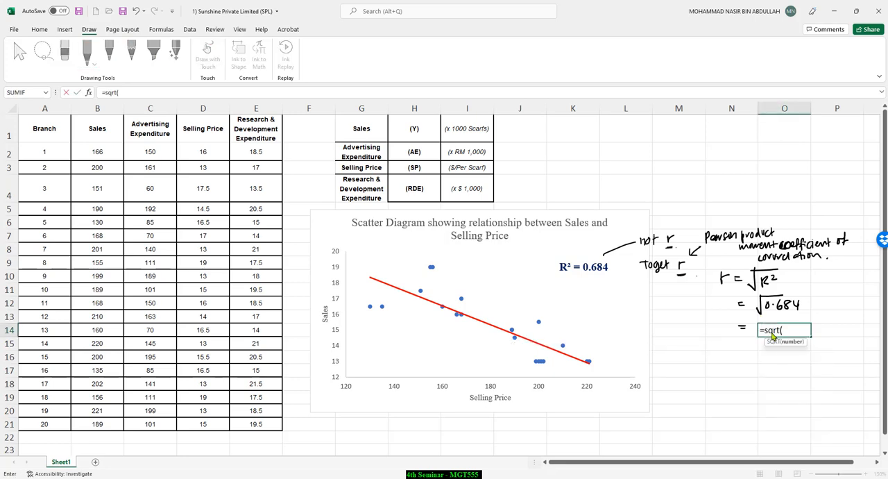
{"action": "type", "text": "0.684"}
{"action": "key", "text": "Return"}
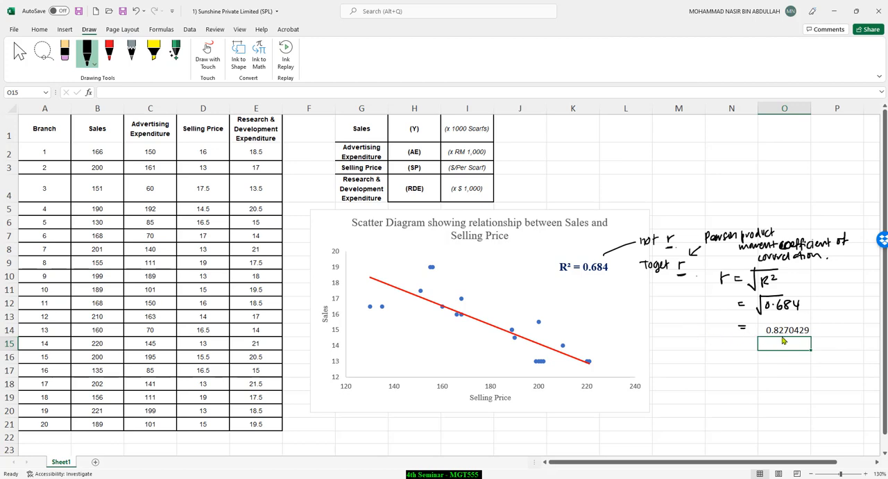
Step: Circle the result in cell O14 and draw a box around the chart's R² label in black ink
{"action": "mouse_move", "coordinate": [814, 326]}
{"action": "left_mouse_down"}
{"action": "mouse_move", "coordinate": [758, 325]}
{"action": "mouse_move", "coordinate": [820, 334]}
{"action": "mouse_move", "coordinate": [813, 324]}
{"action": "left_mouse_up"}
{"action": "left_click", "coordinate": [831, 334]}
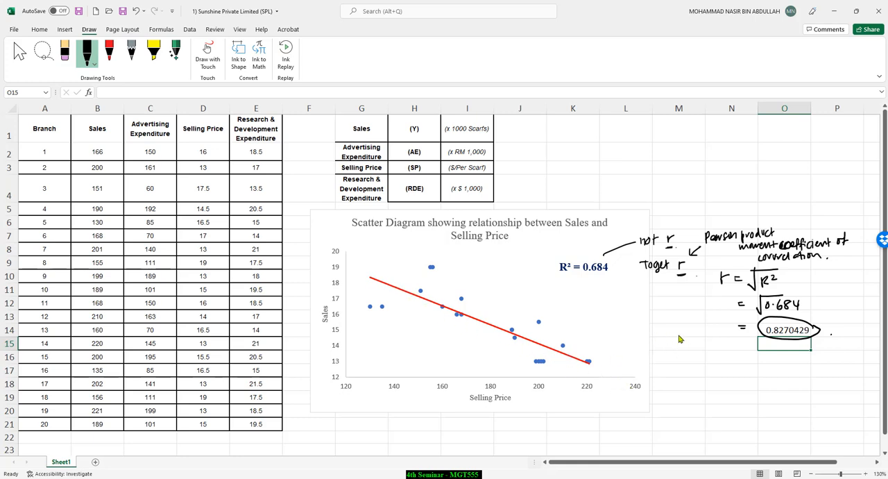
{"action": "mouse_move", "coordinate": [562, 275]}
{"action": "left_mouse_down"}
{"action": "mouse_move", "coordinate": [614, 274]}
{"action": "mouse_move", "coordinate": [558, 257]}
{"action": "mouse_move", "coordinate": [569, 278]}
{"action": "left_mouse_up"}
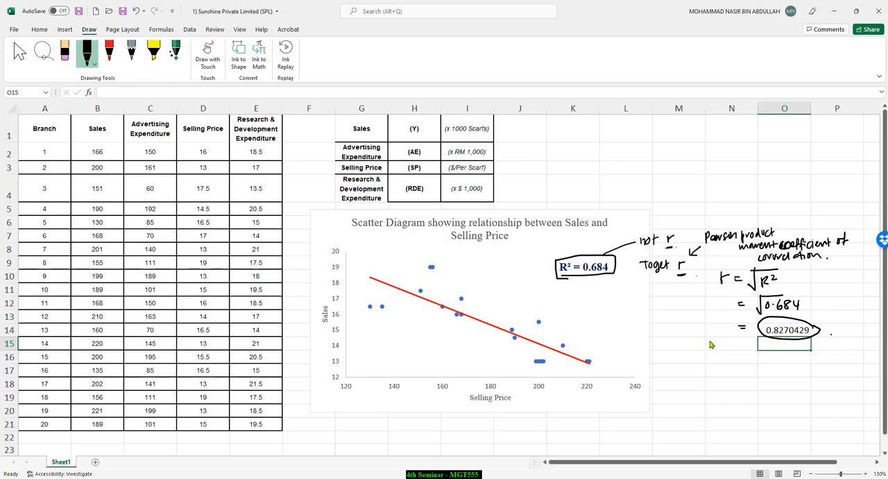
Step: Handwrite "r = -0.8270" and the conclusion "There is a strong negative linear correlation between sales & selling price" below the working
{"action": "mouse_move", "coordinate": [633, 353]}
{"action": "left_mouse_down"}
{"action": "mouse_move", "coordinate": [725, 355]}
{"action": "mouse_move", "coordinate": [731, 370]}
{"action": "mouse_move", "coordinate": [670, 375]}
{"action": "mouse_move", "coordinate": [682, 387]}
{"action": "mouse_move", "coordinate": [740, 393]}
{"action": "mouse_move", "coordinate": [797, 383]}
{"action": "left_mouse_up"}
{"action": "mouse_move", "coordinate": [681, 401]}
{"action": "left_mouse_down"}
{"action": "mouse_move", "coordinate": [692, 409]}
{"action": "mouse_move", "coordinate": [845, 399]}
{"action": "left_mouse_up"}
{"action": "key", "text": "ctrl+z"}
{"action": "mouse_move", "coordinate": [697, 422]}
{"action": "left_mouse_down"}
{"action": "mouse_move", "coordinate": [711, 431]}
{"action": "mouse_move", "coordinate": [847, 421]}
{"action": "mouse_move", "coordinate": [851, 436]}
{"action": "left_mouse_up"}
{"action": "mouse_move", "coordinate": [802, 438]}
{"action": "left_mouse_down"}
{"action": "mouse_move", "coordinate": [803, 447]}
{"action": "mouse_move", "coordinate": [810, 437]}
{"action": "mouse_move", "coordinate": [843, 438]}
{"action": "mouse_move", "coordinate": [835, 429]}
{"action": "left_mouse_up"}
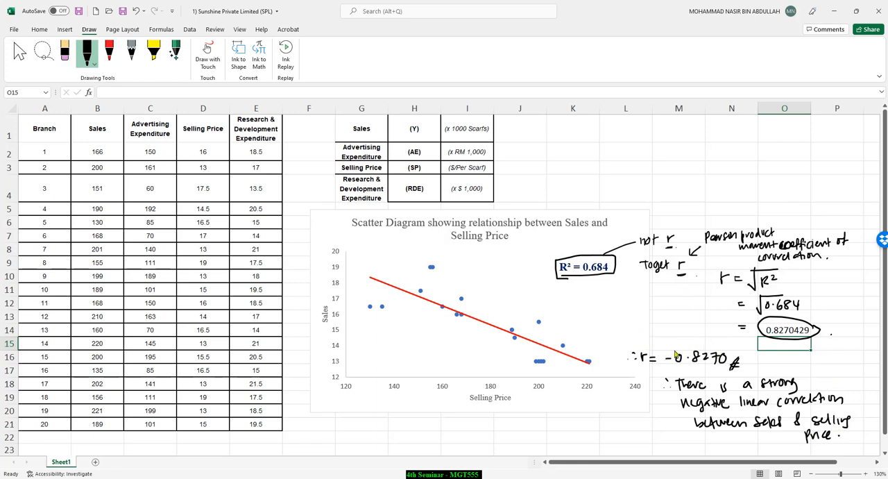
Step: Inspect the formatting options of the chart's red linear trendline and close them
{"action": "left_click", "coordinate": [488, 326]}
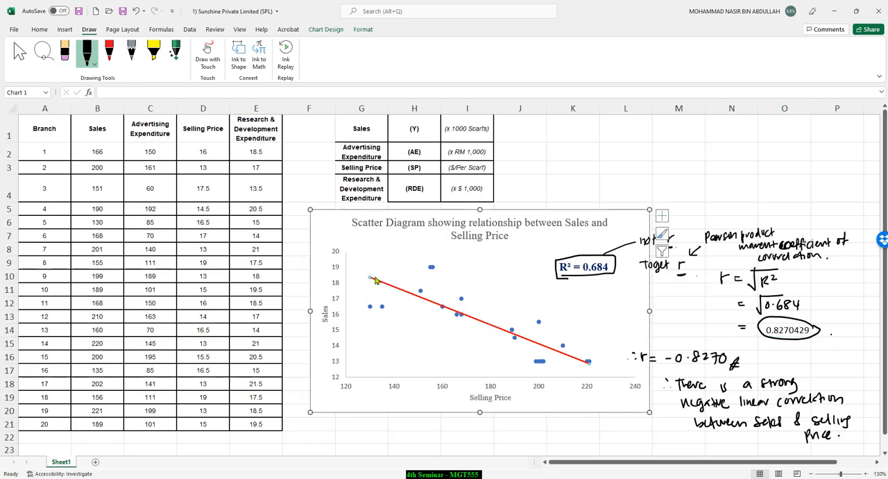
{"action": "right_click", "coordinate": [501, 333]}
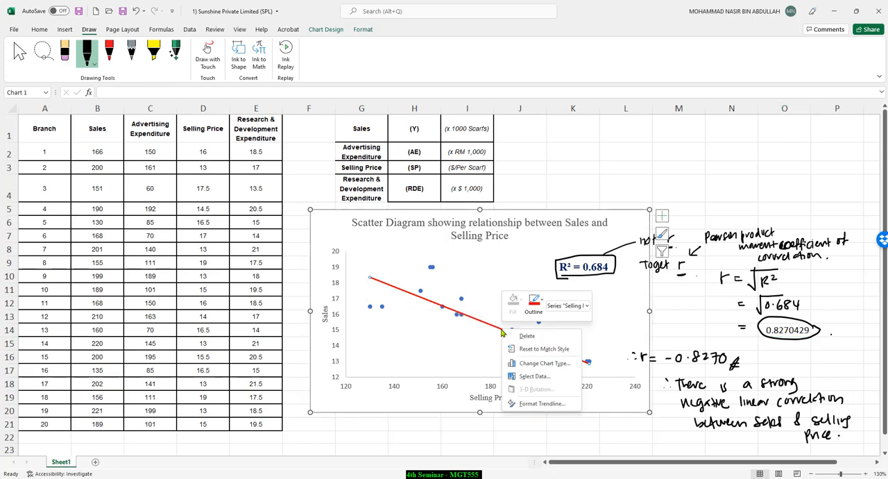
{"action": "left_click", "coordinate": [532, 404]}
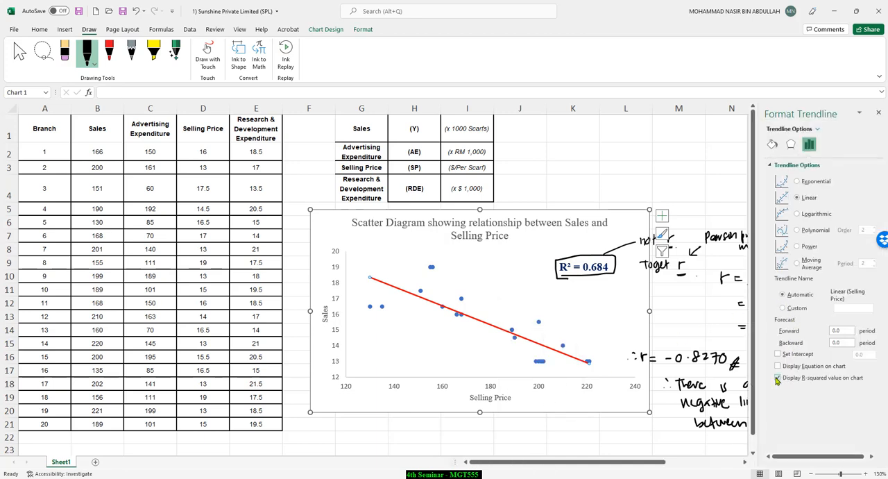
{"action": "left_click", "coordinate": [878, 112]}
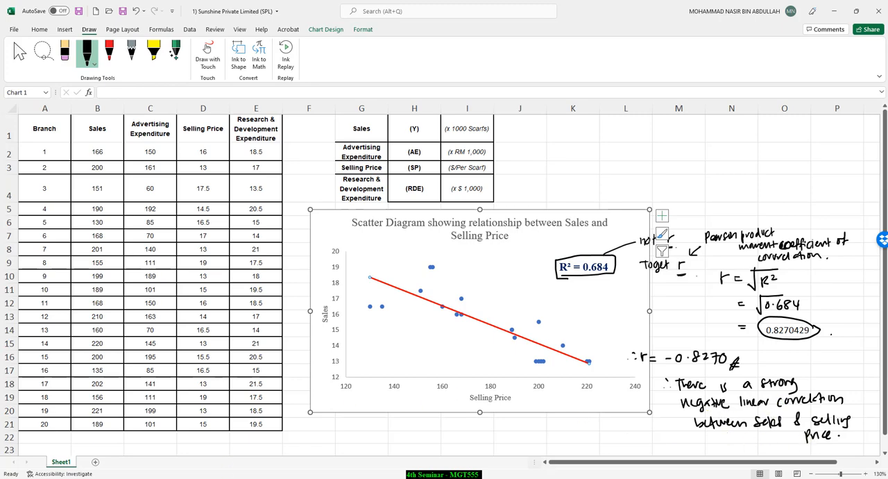
Step: Switch to the PowerPoint presentation and highlight "measures the proportion of" in yellow on the Coefficient of Determination slide
{"action": "left_click", "coordinate": [226, 477]}
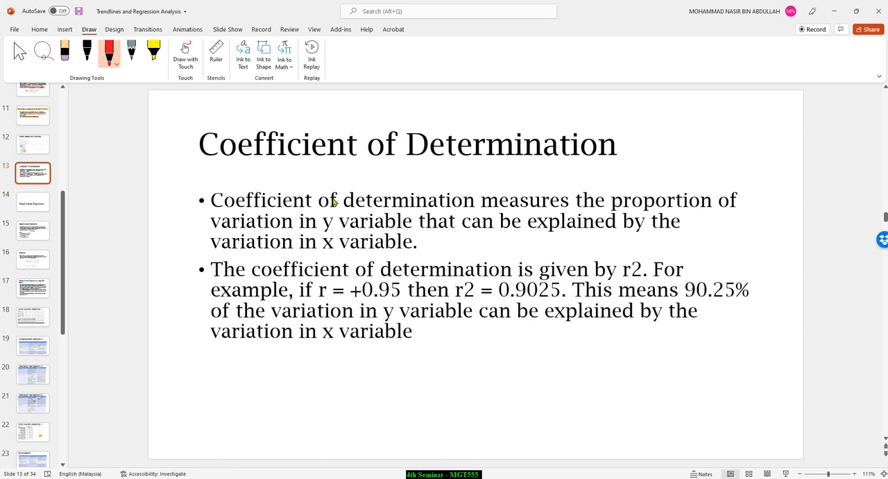
{"action": "left_click", "coordinate": [153, 52]}
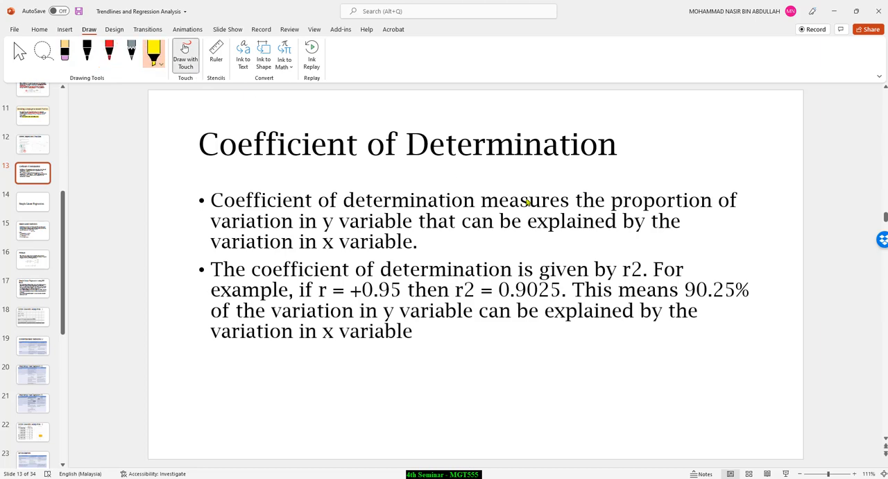
{"action": "left_click_drag", "start_coordinate": [481, 201], "coordinate": [729, 202]}
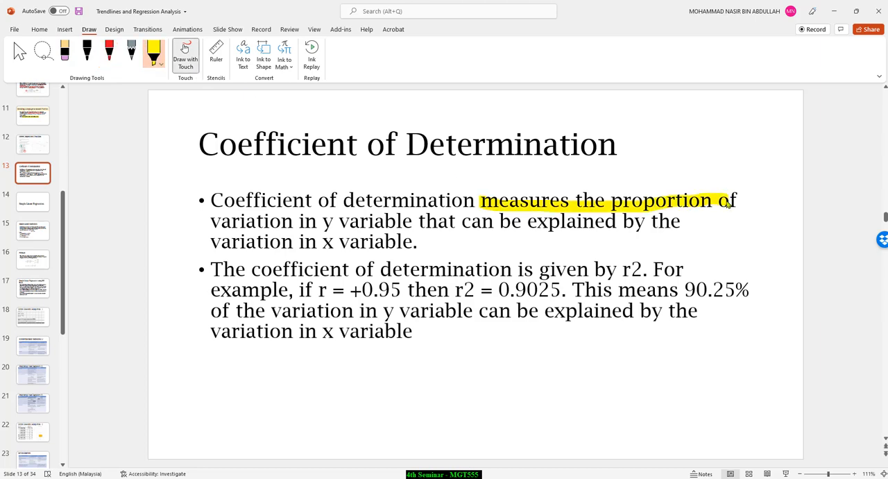
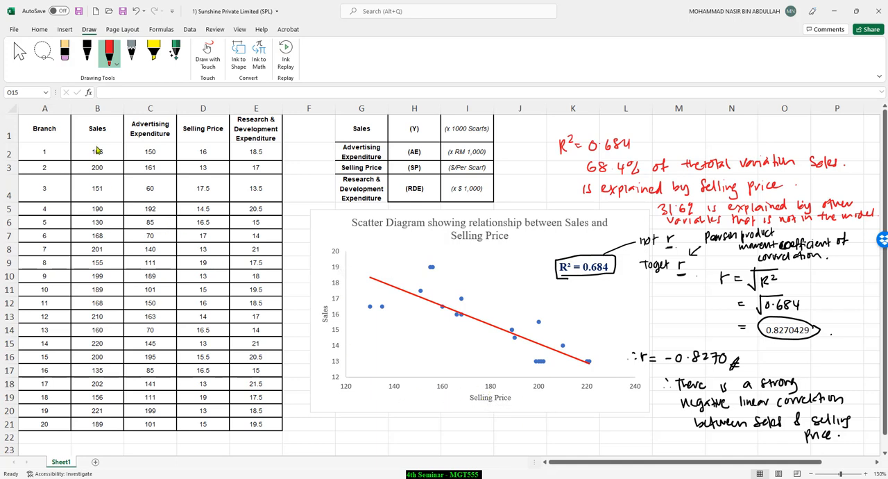
Step: Try swapping the scatter chart's row and column data, and check the chart's data source
{"action": "left_click_drag", "start_coordinate": [97, 150], "coordinate": [107, 413]}
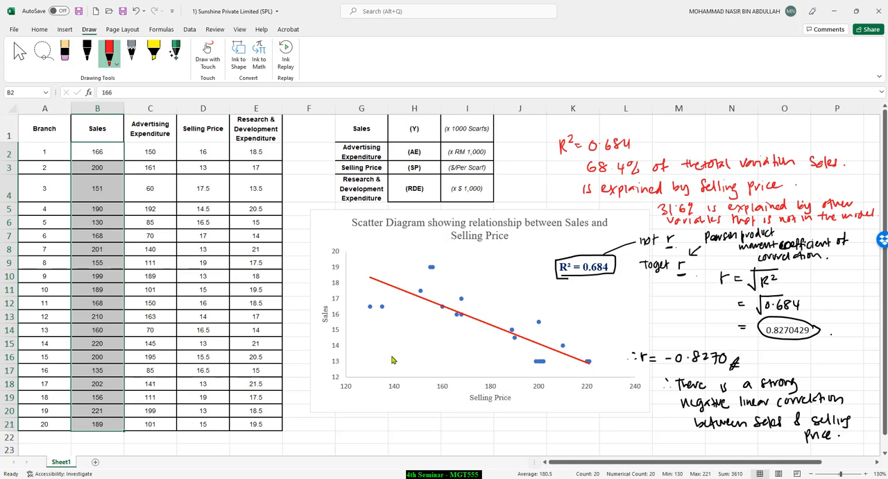
{"action": "left_click", "coordinate": [329, 267]}
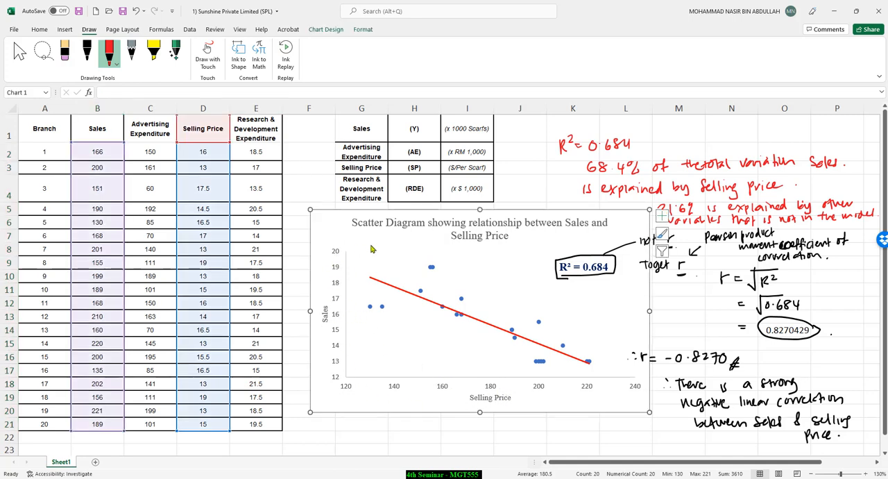
{"action": "left_click", "coordinate": [362, 30]}
{"action": "left_click", "coordinate": [327, 30]}
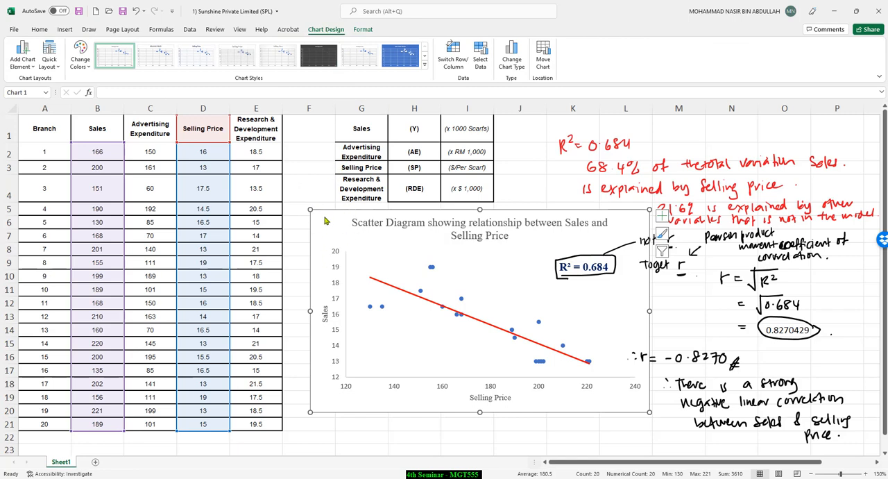
{"action": "left_click", "coordinate": [454, 54]}
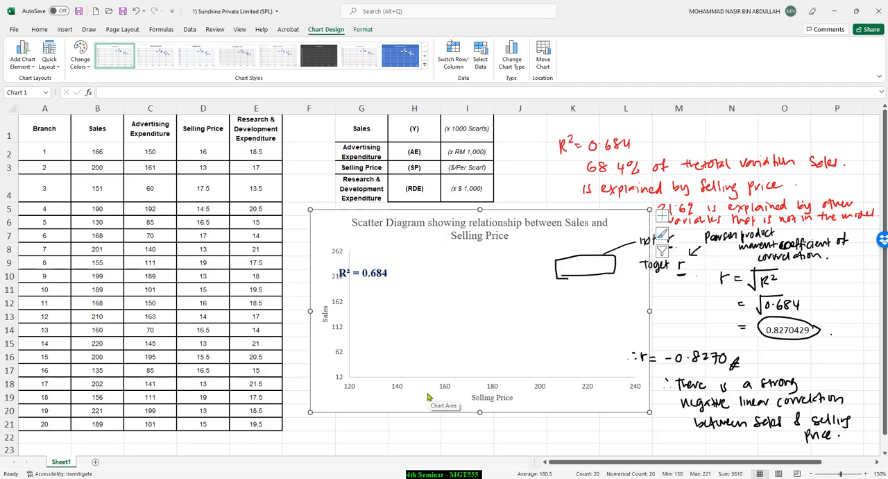
{"action": "left_click", "coordinate": [480, 55]}
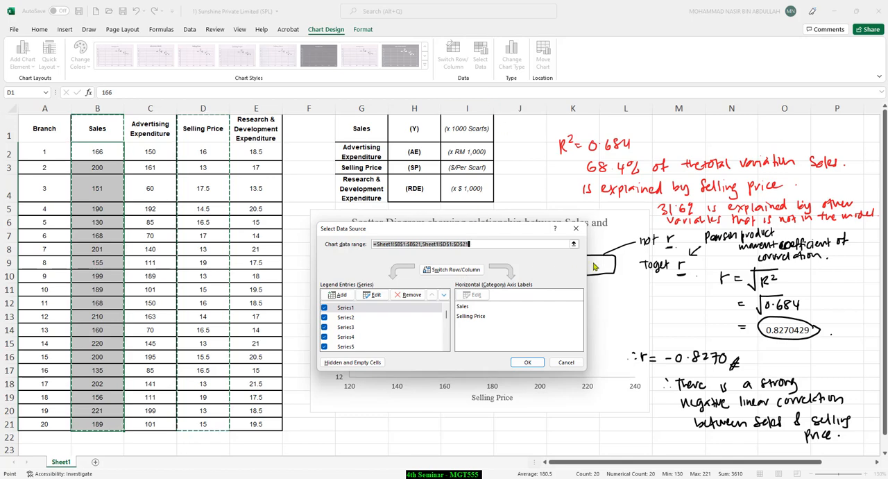
{"action": "left_click", "coordinate": [575, 235]}
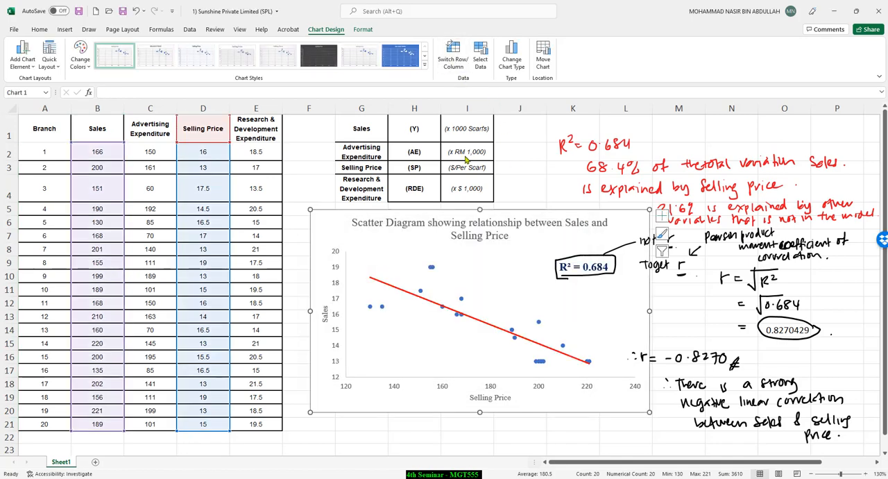
{"action": "left_click", "coordinate": [480, 55]}
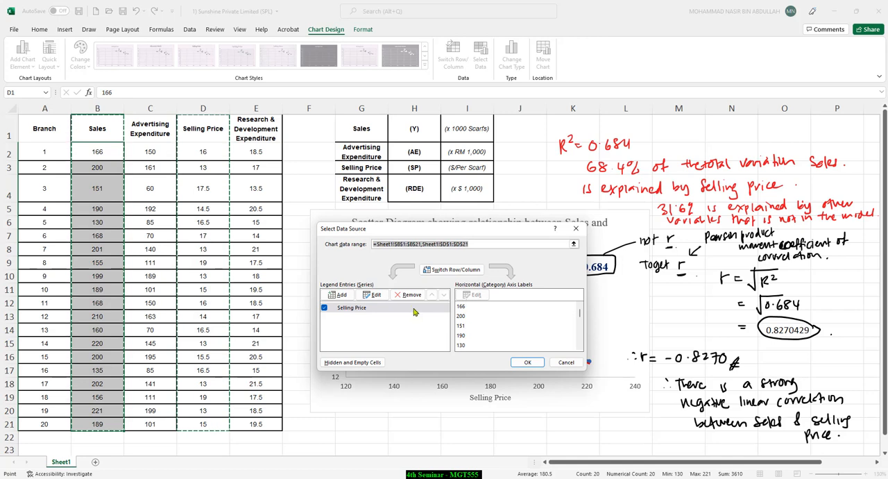
{"action": "left_click", "coordinate": [562, 363]}
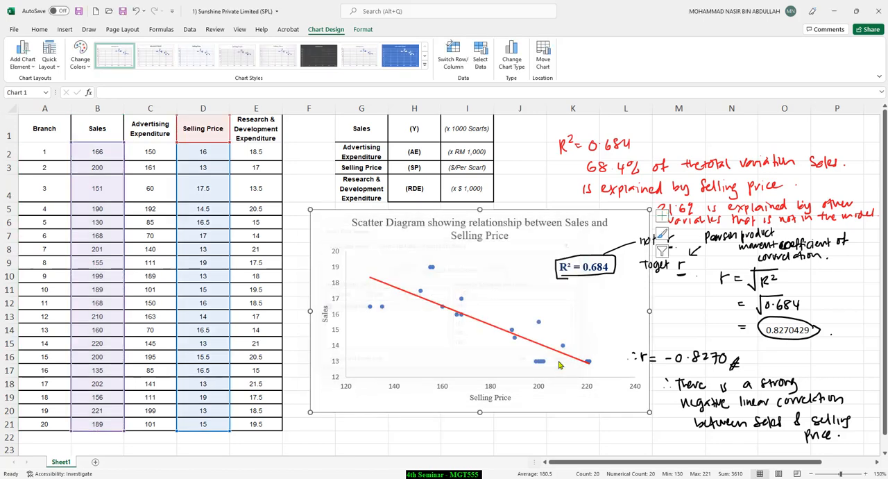
Step: Swap the scatter chart's rows and columns once more and swap them back
{"action": "left_click", "coordinate": [336, 292]}
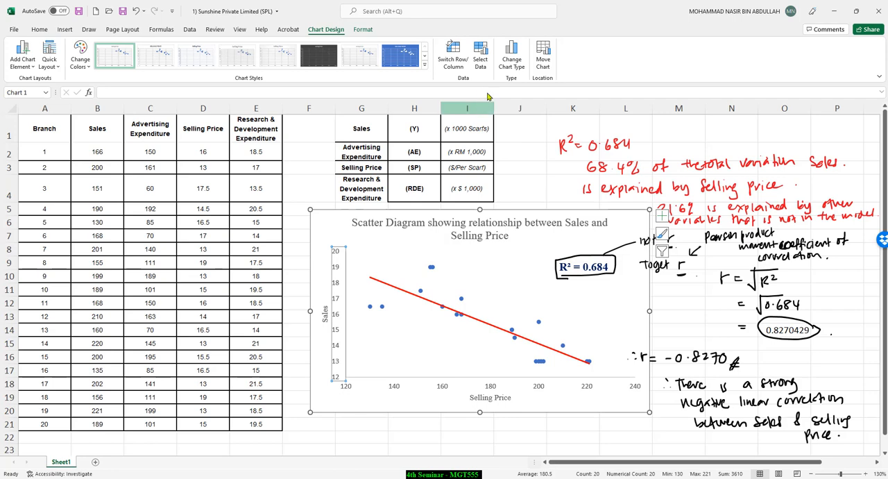
{"action": "left_click", "coordinate": [450, 47]}
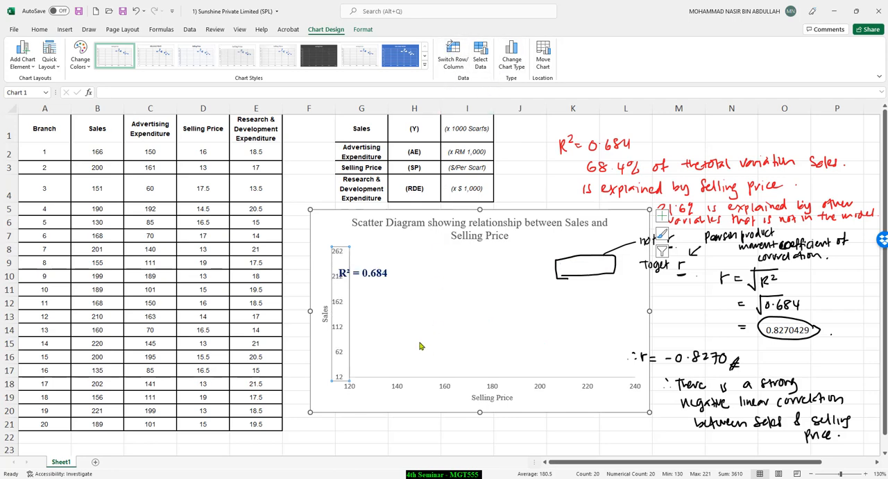
{"action": "left_click", "coordinate": [399, 388]}
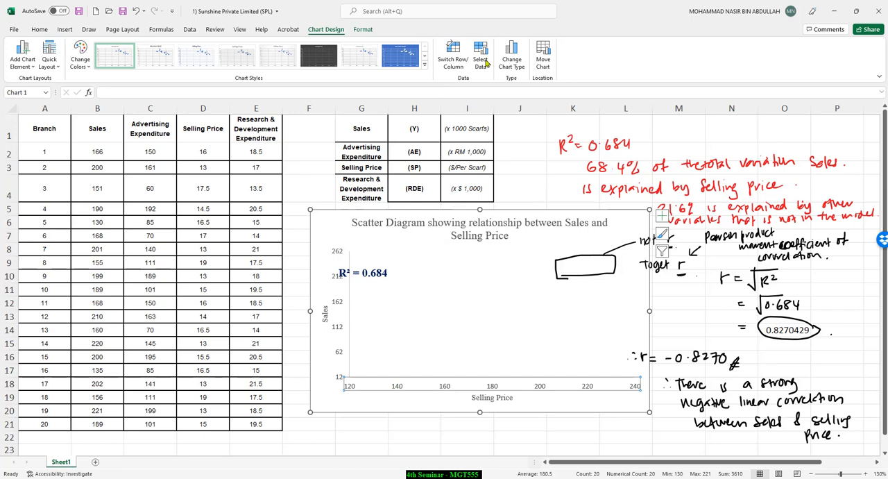
{"action": "left_click", "coordinate": [454, 61]}
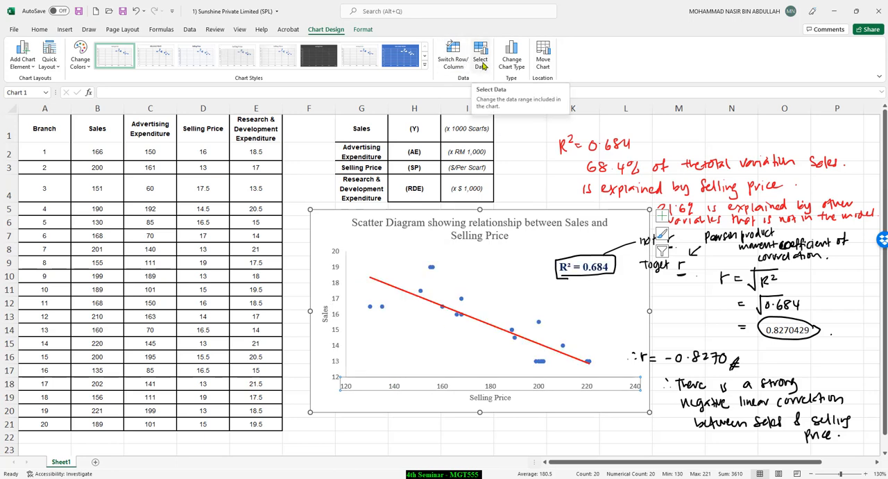
Step: Examine the bounds and units in the format options of the chart's horizontal and vertical axes
{"action": "left_click", "coordinate": [431, 387]}
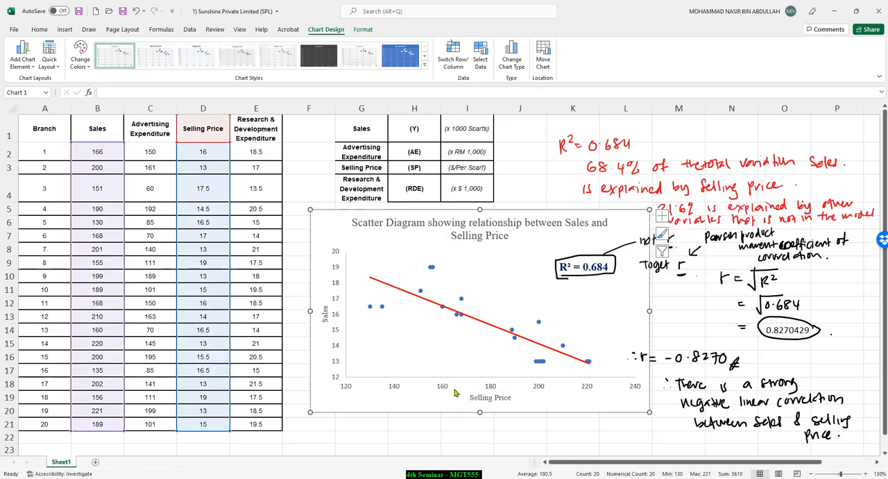
{"action": "double_click", "coordinate": [448, 387]}
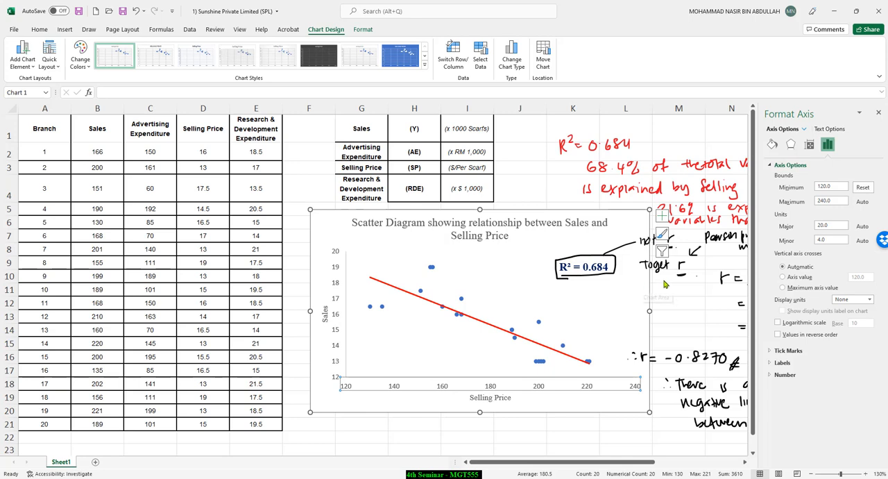
{"action": "left_click", "coordinate": [339, 266]}
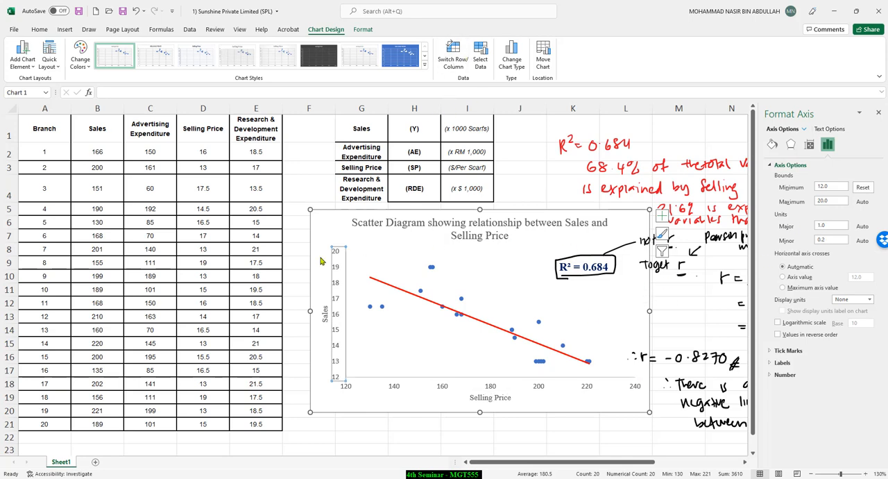
{"action": "key", "text": "Escape"}
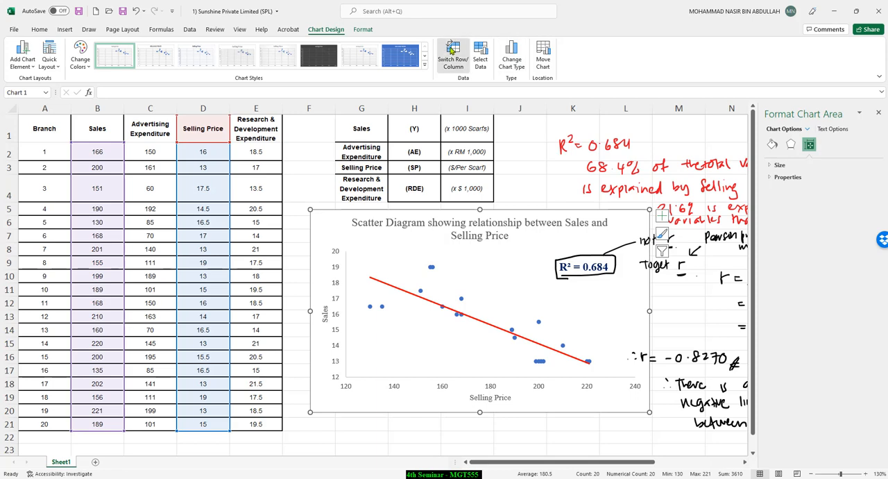
Step: Try the row and column swap again, inspect the X and Y ranges of Series1, and reverse the swap
{"action": "left_click", "coordinate": [451, 50]}
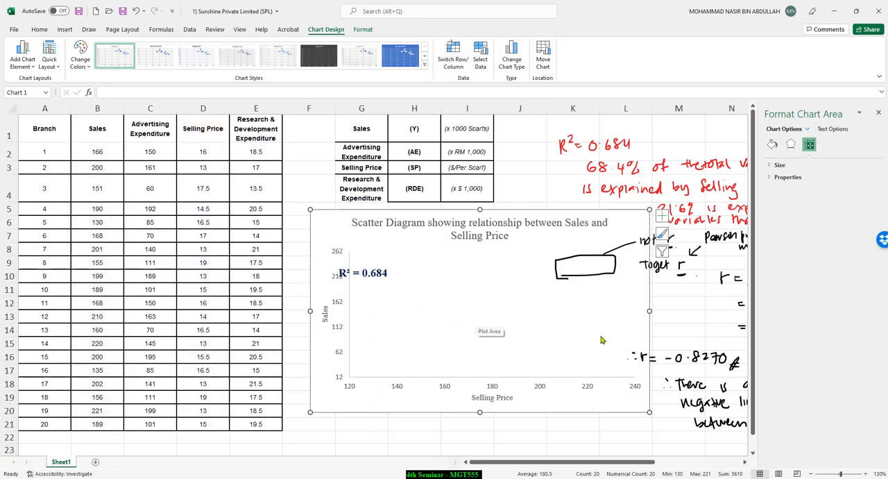
{"action": "left_click", "coordinate": [493, 387]}
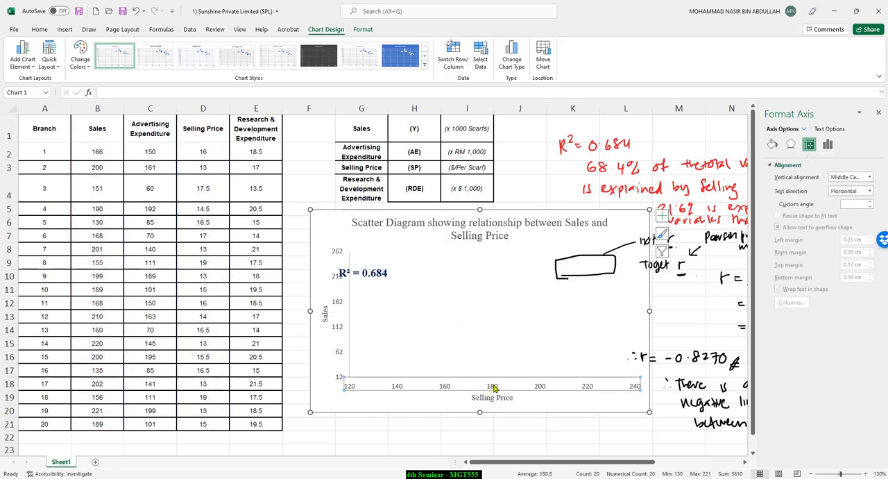
{"action": "left_click", "coordinate": [480, 55]}
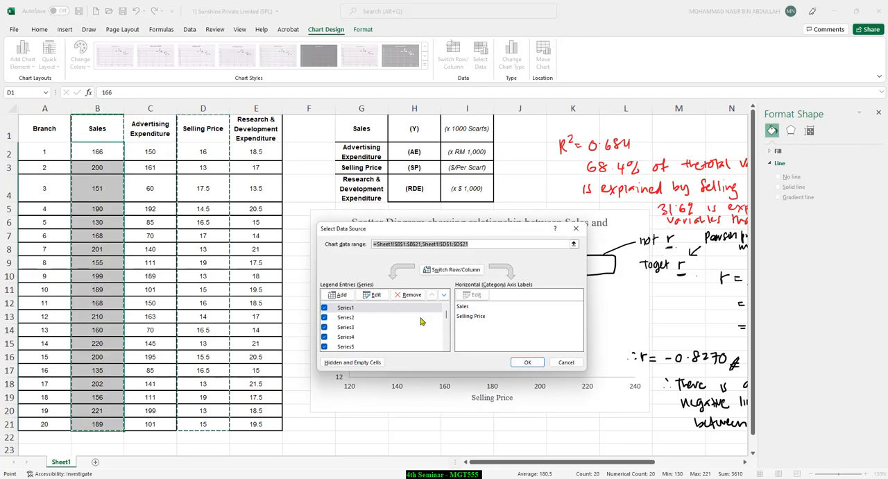
{"action": "left_click", "coordinate": [469, 307]}
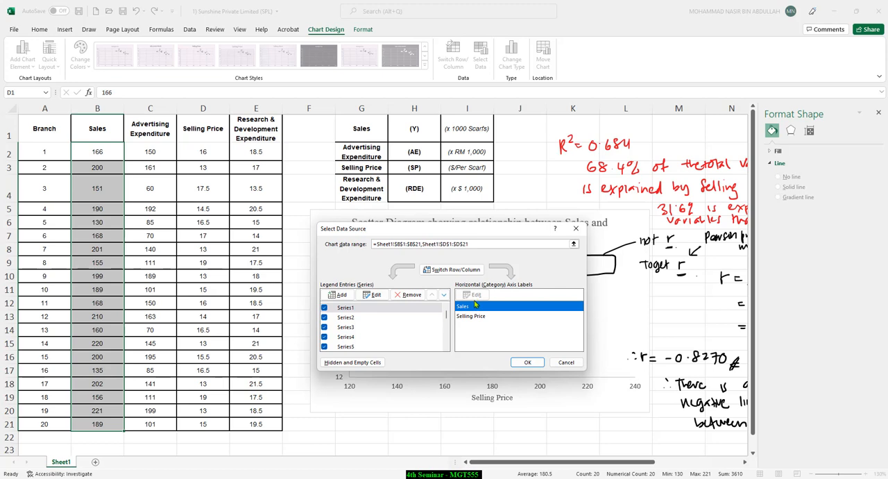
{"action": "left_click", "coordinate": [372, 294]}
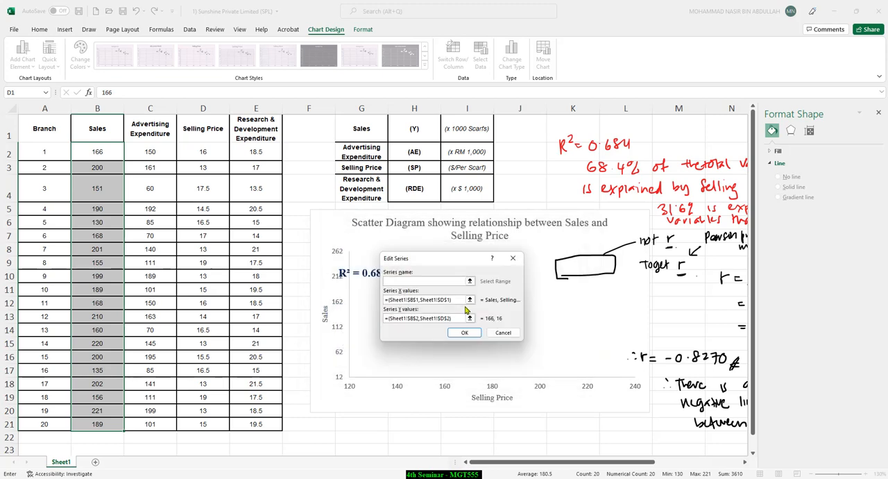
{"action": "left_click", "coordinate": [465, 333]}
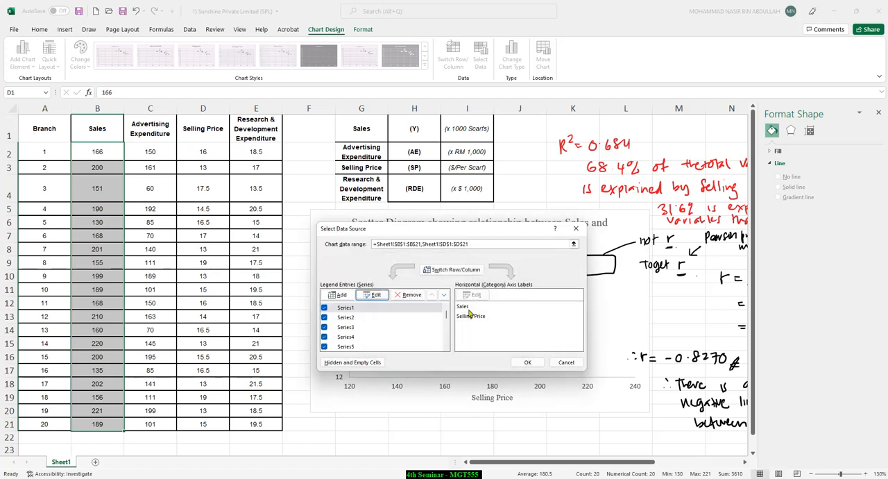
{"action": "left_click", "coordinate": [566, 361]}
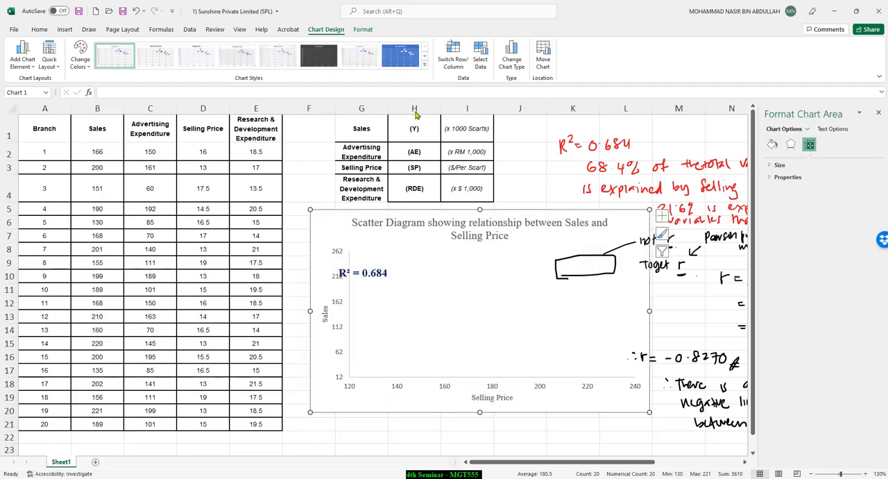
{"action": "left_click", "coordinate": [455, 56]}
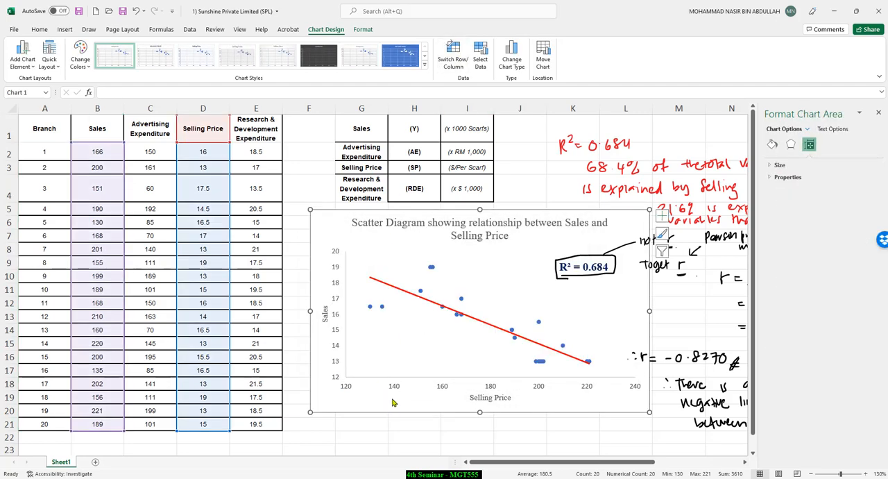
Step: Edit the Selling Price series in the chart's data source so its X values use Sheet1 range D2:D21
{"action": "left_click", "coordinate": [480, 56]}
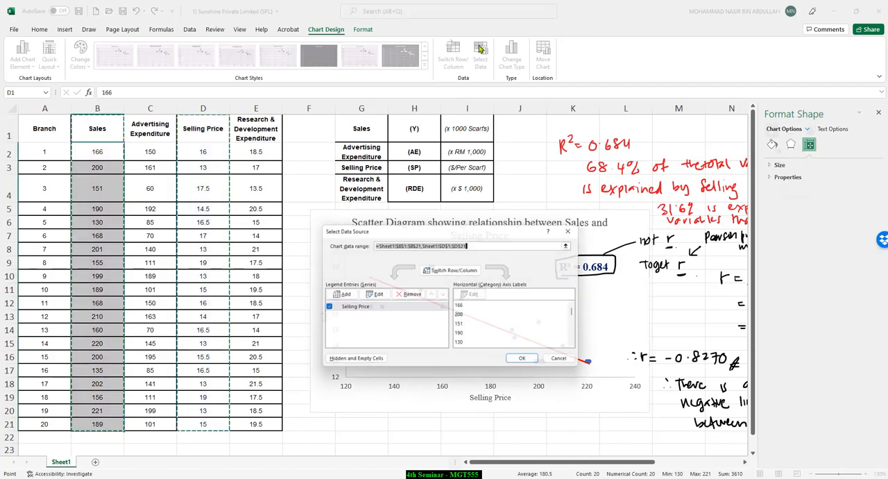
{"action": "left_click", "coordinate": [373, 294]}
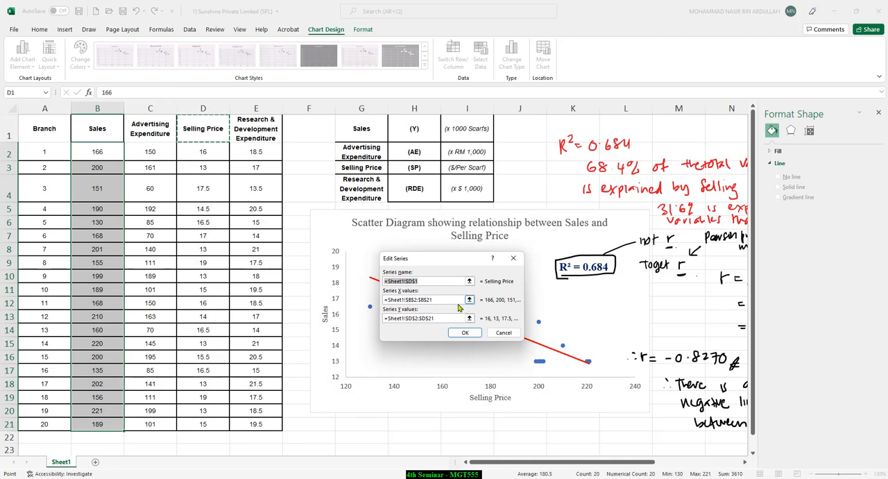
{"action": "key", "text": "Tab"}
{"action": "left_click", "coordinate": [470, 301]}
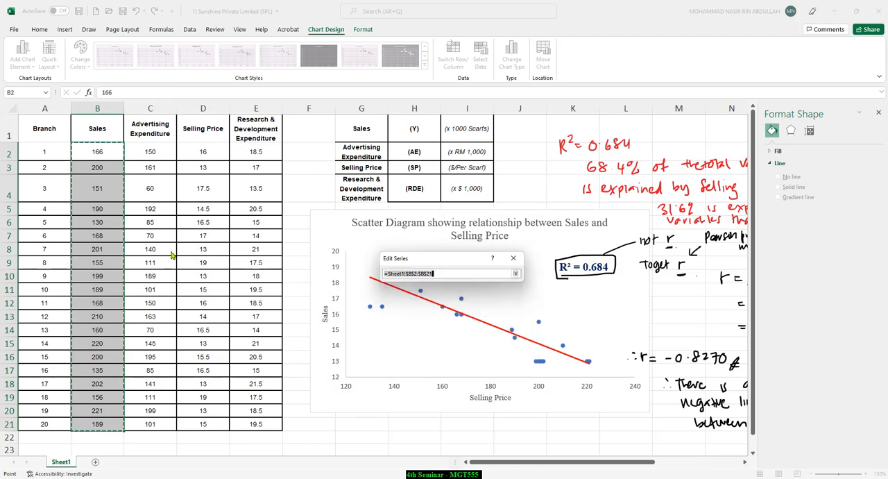
{"action": "left_click_drag", "start_coordinate": [202, 151], "coordinate": [189, 421]}
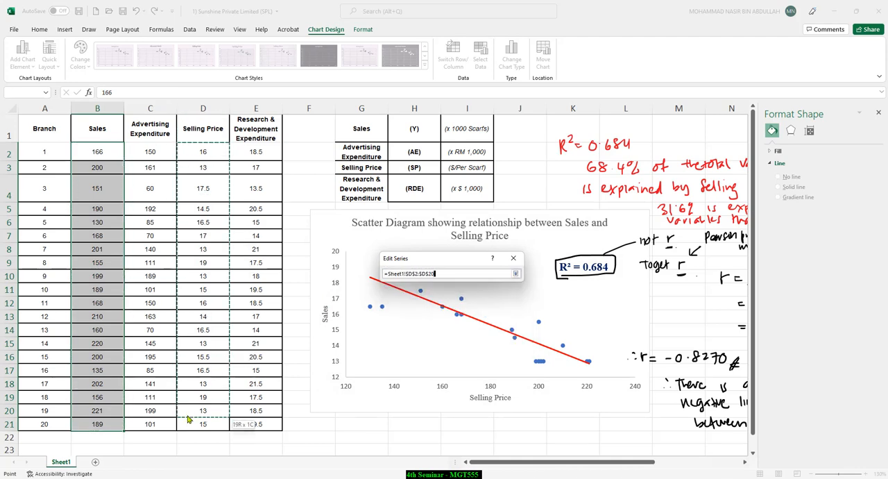
{"action": "left_click", "coordinate": [516, 275]}
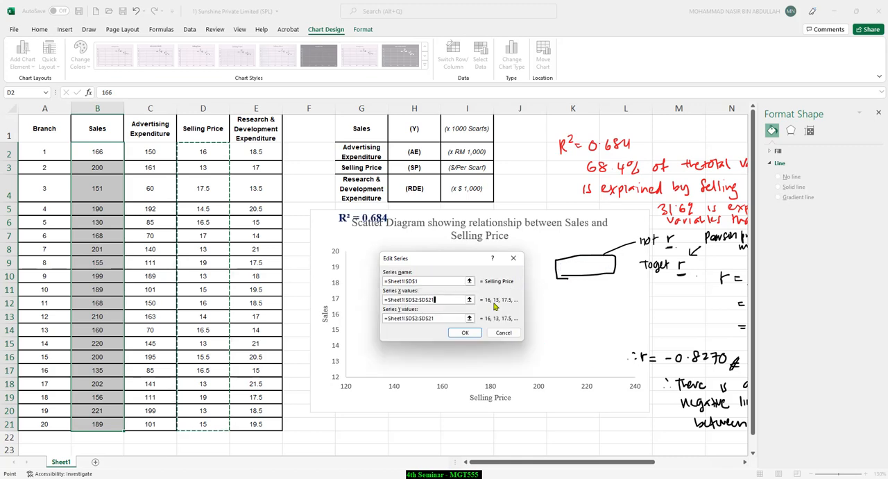
Step: Set the series' Y values to the Sales range B2:B21 on Sheet1 and apply the new data source
{"action": "left_click", "coordinate": [470, 317]}
{"action": "left_click_drag", "start_coordinate": [88, 150], "coordinate": [104, 425]}
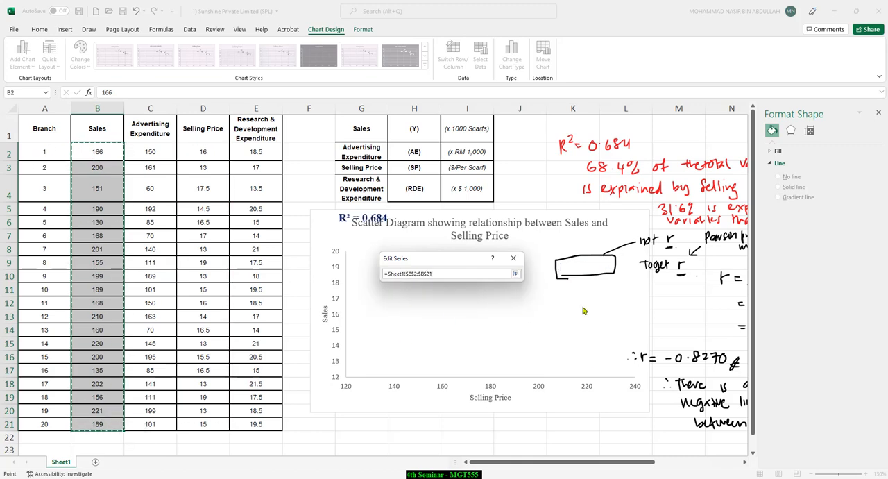
{"action": "left_click", "coordinate": [515, 274]}
{"action": "left_click", "coordinate": [474, 337]}
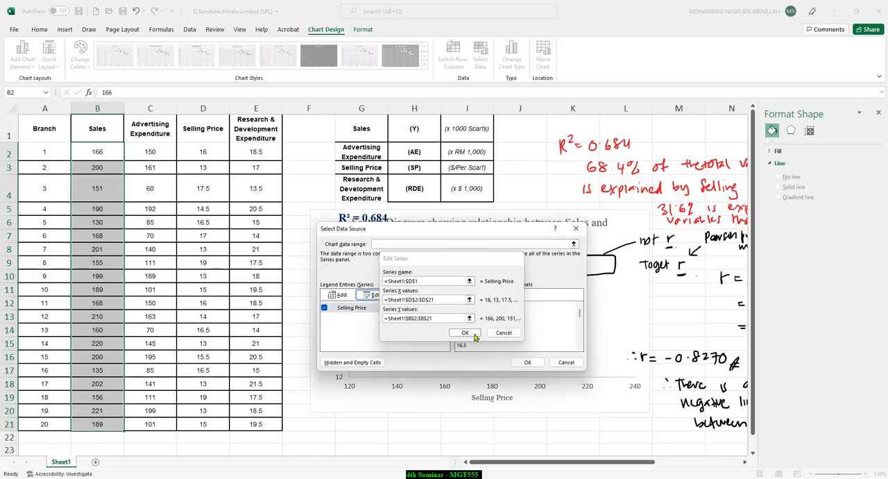
{"action": "left_click", "coordinate": [517, 359]}
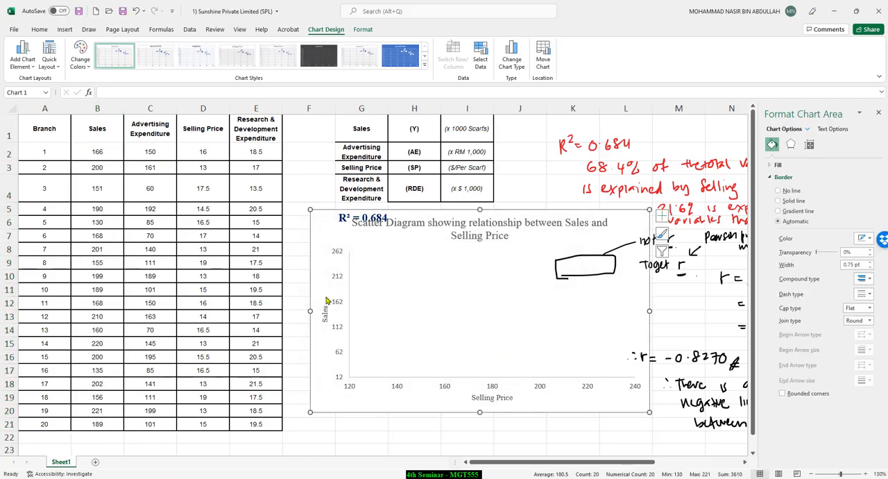
Step: Try 0 as the minimum bound of the chart's horizontal Selling Price axis, and settle on 12
{"action": "left_click", "coordinate": [399, 387]}
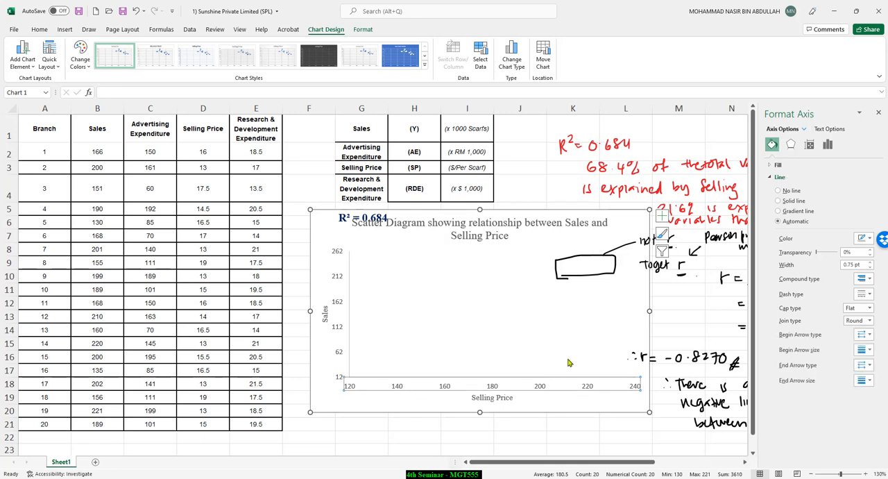
{"action": "right_click", "coordinate": [447, 387]}
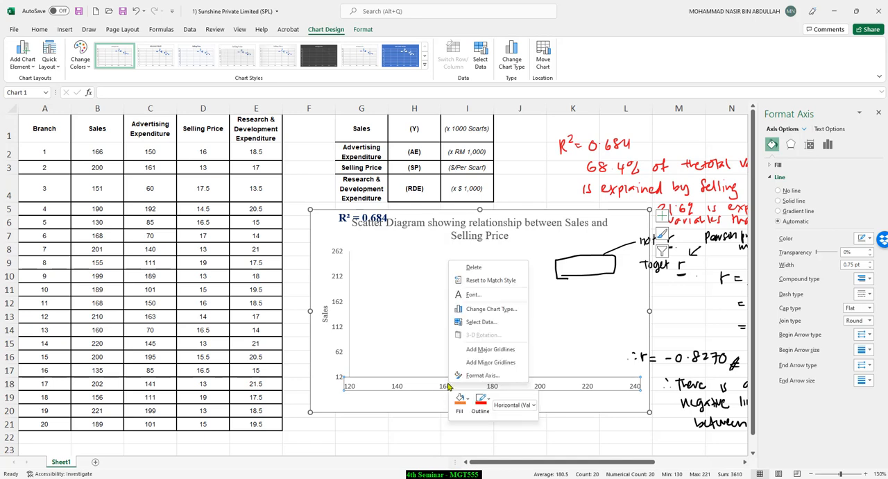
{"action": "left_click", "coordinate": [482, 375]}
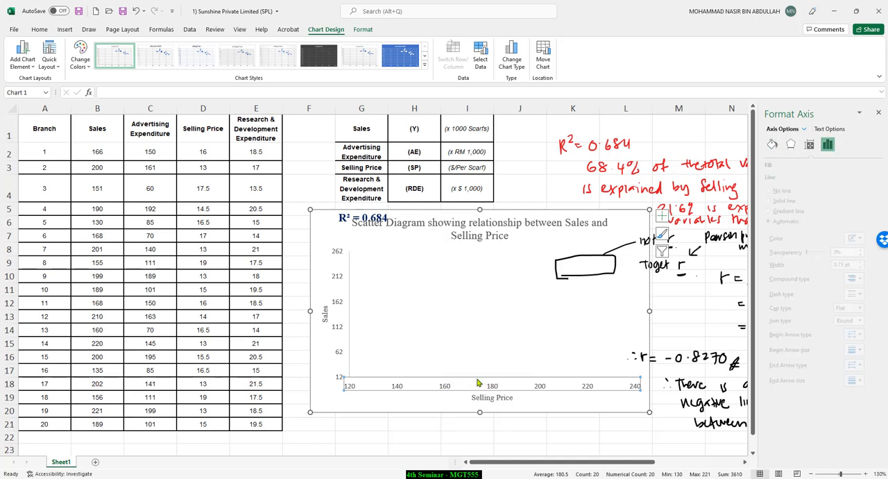
{"action": "left_click_drag", "start_coordinate": [838, 190], "coordinate": [818, 192]}
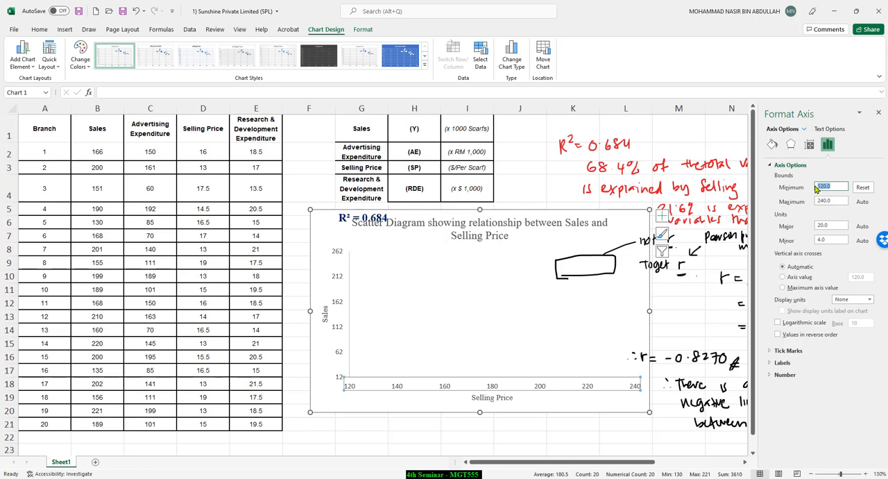
{"action": "key", "text": "Tab"}
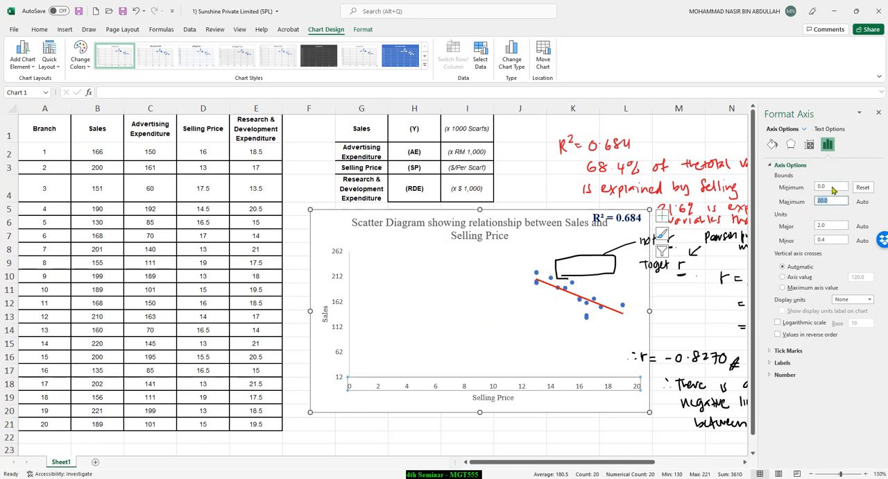
{"action": "key", "text": "shift+Tab"}
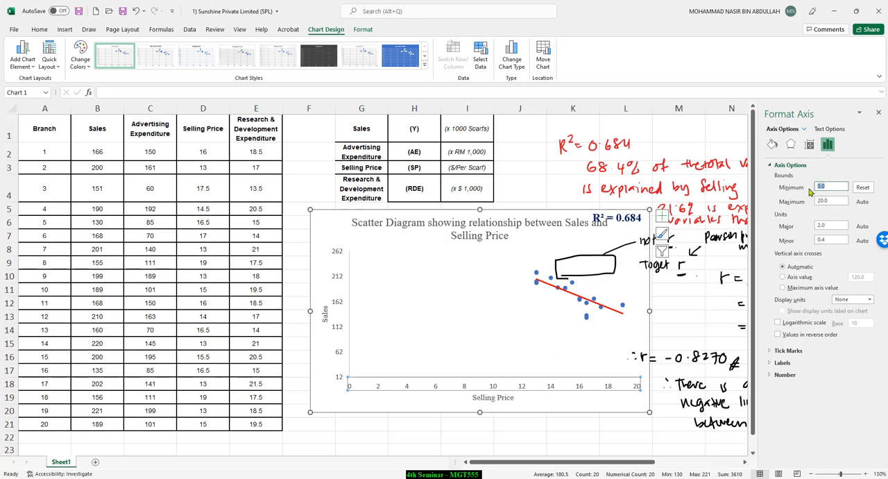
{"action": "left_click", "coordinate": [836, 202]}
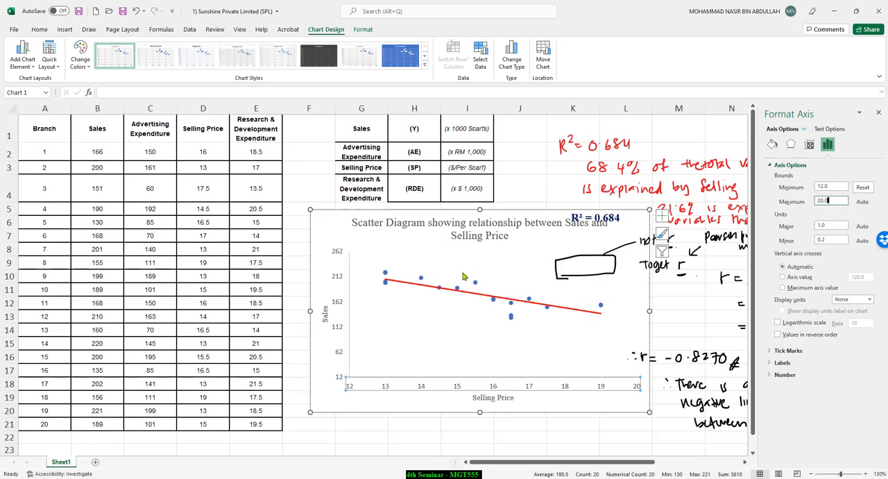
Step: Set the minimum bound of the chart's vertical Sales axis to 120
{"action": "left_click", "coordinate": [340, 337]}
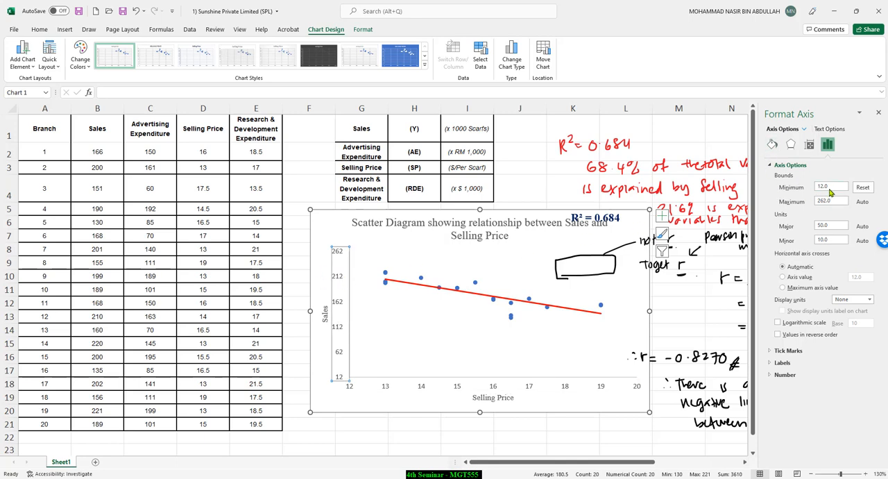
{"action": "double_click", "coordinate": [830, 189]}
{"action": "type", "text": "120"}
{"action": "key", "text": "Tab"}
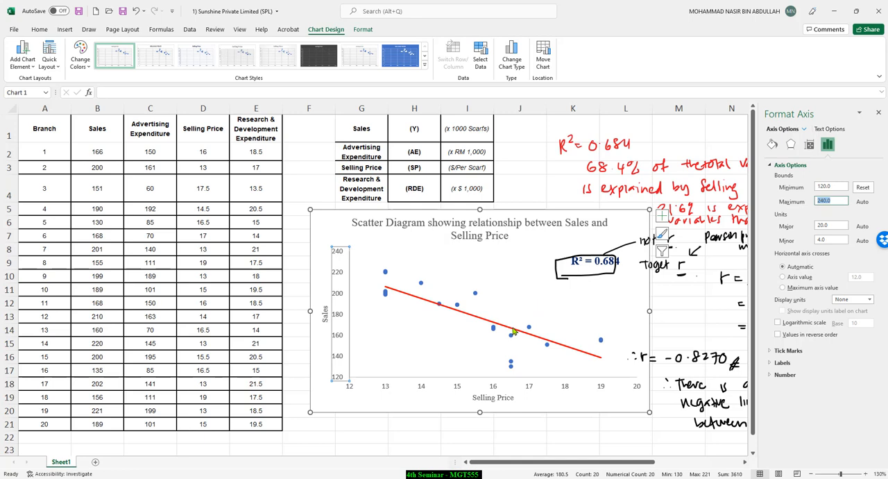
Step: Move the trendline's R² label into the hand-drawn box on the chart and deselect the chart
{"action": "left_click", "coordinate": [590, 265]}
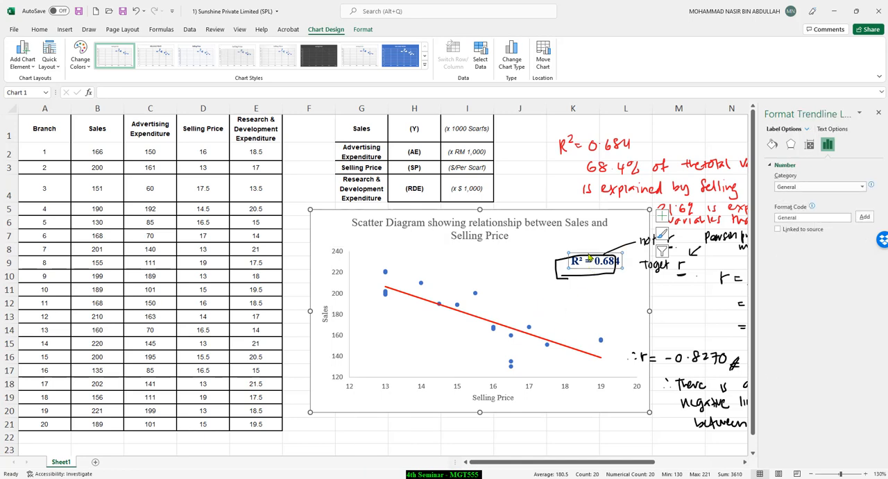
{"action": "mouse_move", "coordinate": [589, 257]}
{"action": "left_mouse_down"}
{"action": "mouse_move", "coordinate": [575, 265]}
{"action": "mouse_move", "coordinate": [582, 261]}
{"action": "left_mouse_up"}
{"action": "left_click", "coordinate": [604, 313]}
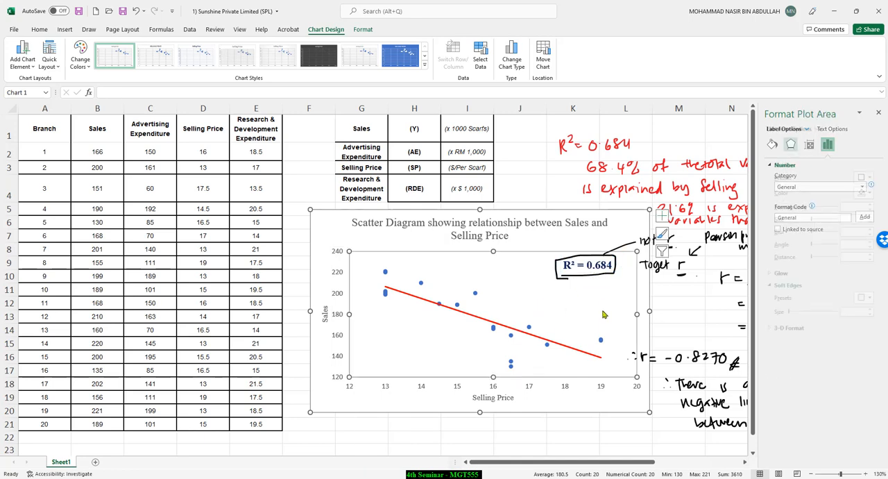
{"action": "left_click", "coordinate": [675, 330]}
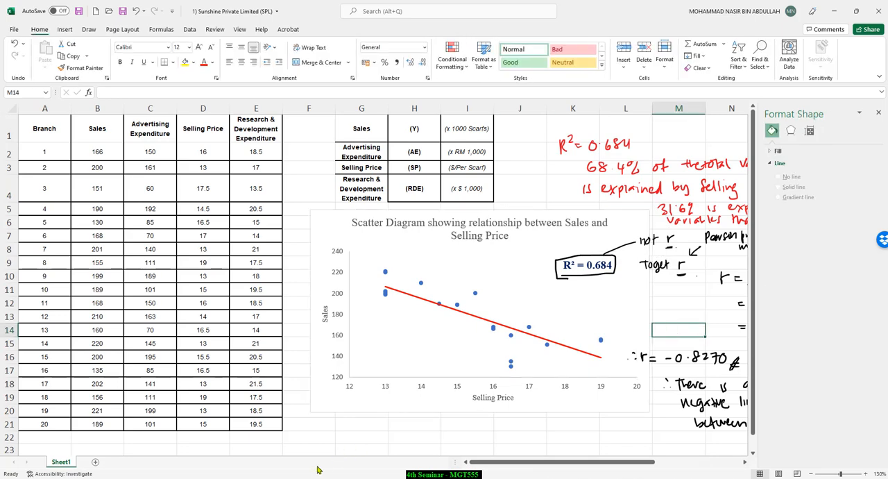
Step: Switch between PowerPoint's "Scatter Diagram and Trendline" slide and the Excel workbook to compare the slide's chart with the corrected scatter chart
{"action": "left_click", "coordinate": [220, 477]}
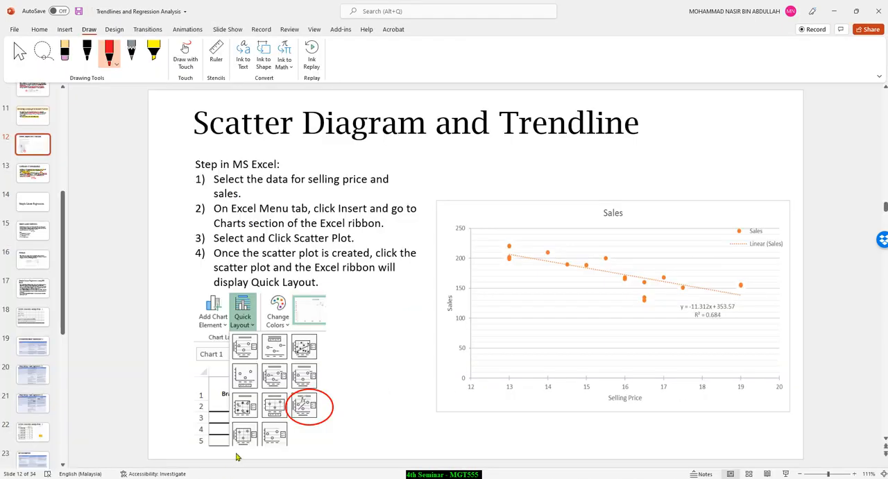
{"action": "left_click", "coordinate": [239, 477]}
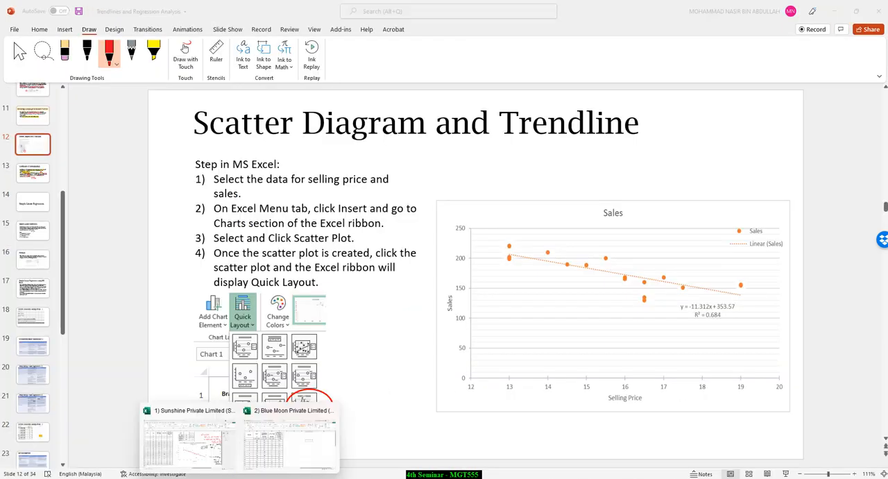
{"action": "left_click", "coordinate": [185, 451]}
{"action": "mouse_move", "coordinate": [219, 477]}
{"action": "left_click", "coordinate": [219, 444]}
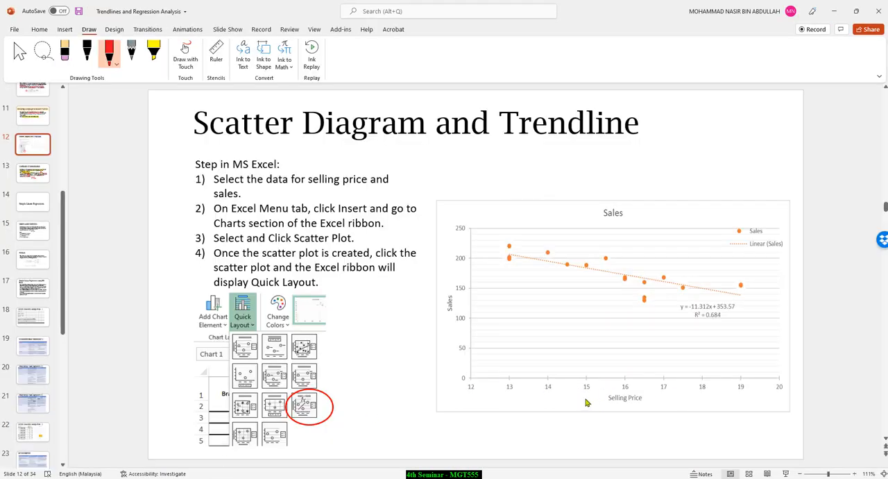
{"action": "left_click", "coordinate": [834, 11]}
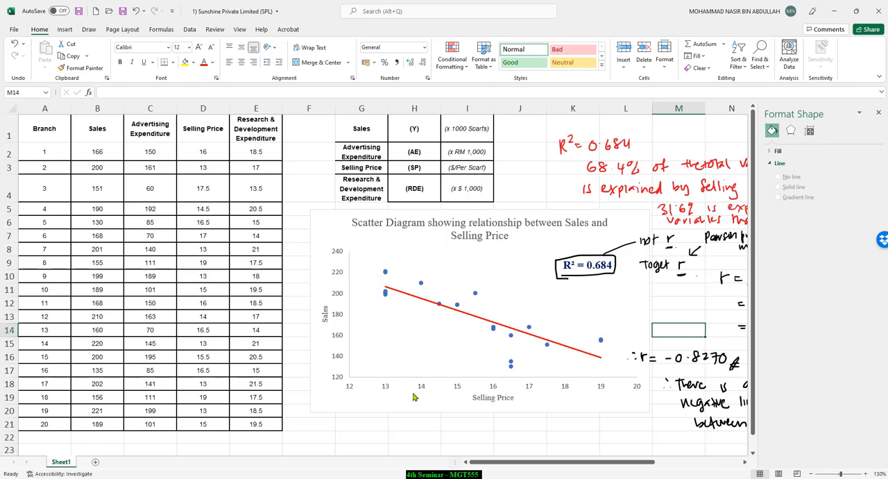
{"action": "left_click", "coordinate": [514, 428]}
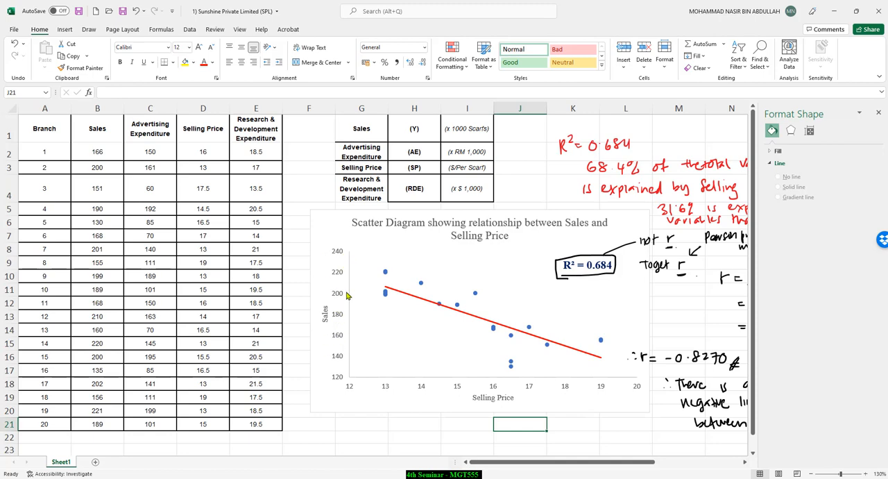
{"action": "left_click", "coordinate": [465, 452]}
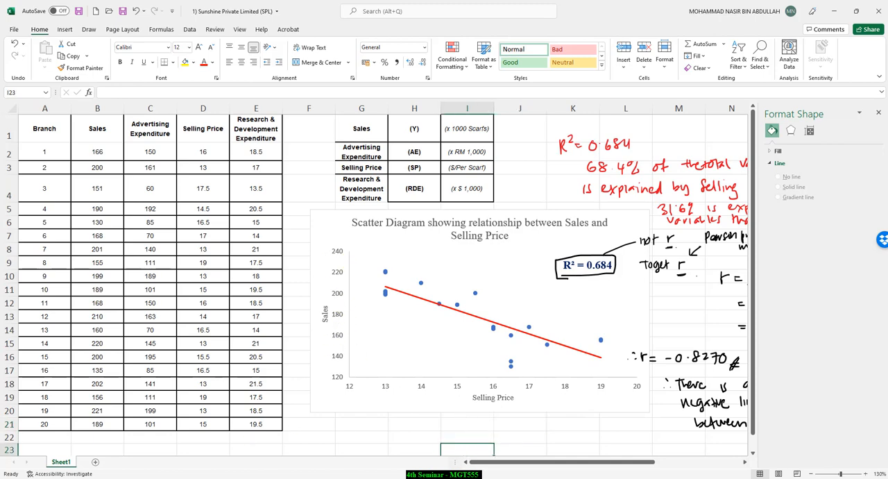
Step: Switch to PowerPoint and, on slide 15, highlight "statistical technique" and "estimate the best fitted line to show the relationship" in yellow
{"action": "left_click", "coordinate": [294, 444]}
{"action": "scroll", "coordinate": [396, 318], "scroll_direction": "down", "scroll_amount": 3}
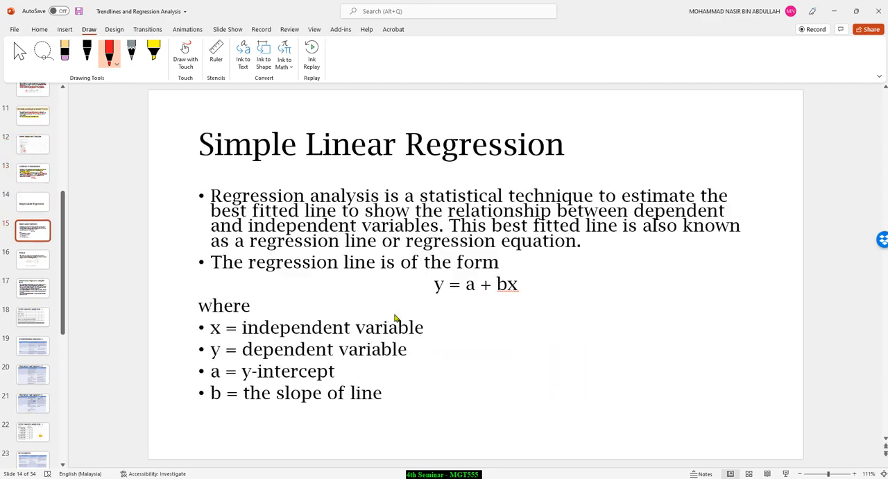
{"action": "scroll", "coordinate": [396, 318], "scroll_direction": "up", "scroll_amount": 1}
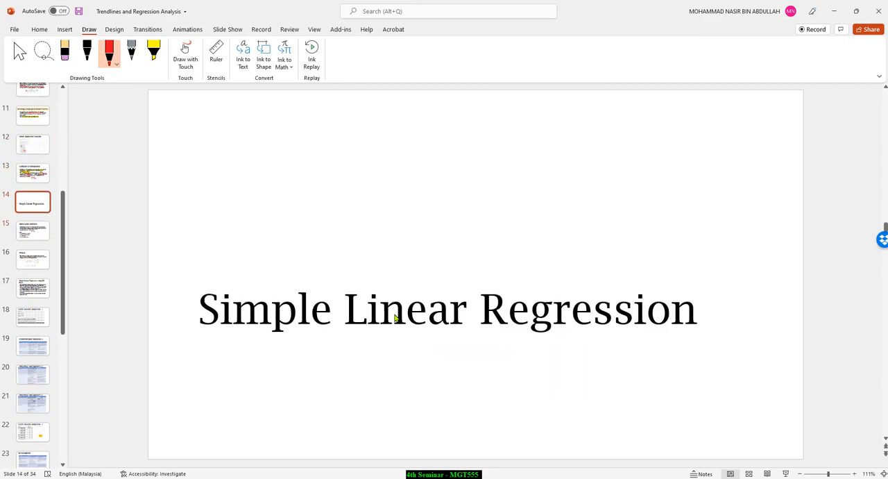
{"action": "scroll", "coordinate": [396, 318], "scroll_direction": "down", "scroll_amount": 1}
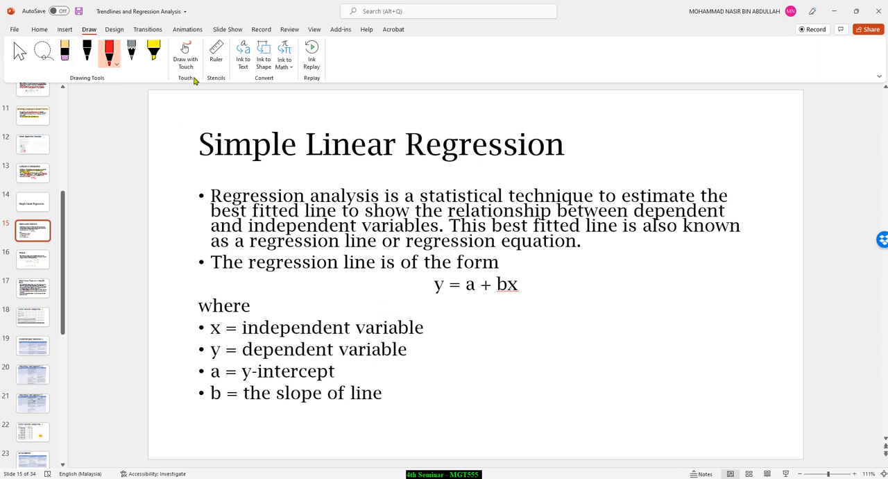
{"action": "left_click", "coordinate": [153, 52]}
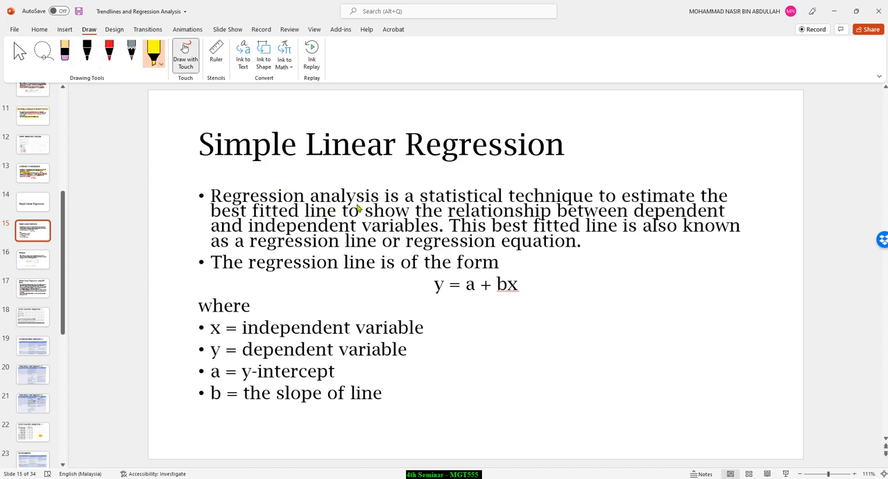
{"action": "left_click_drag", "start_coordinate": [421, 202], "coordinate": [725, 199]}
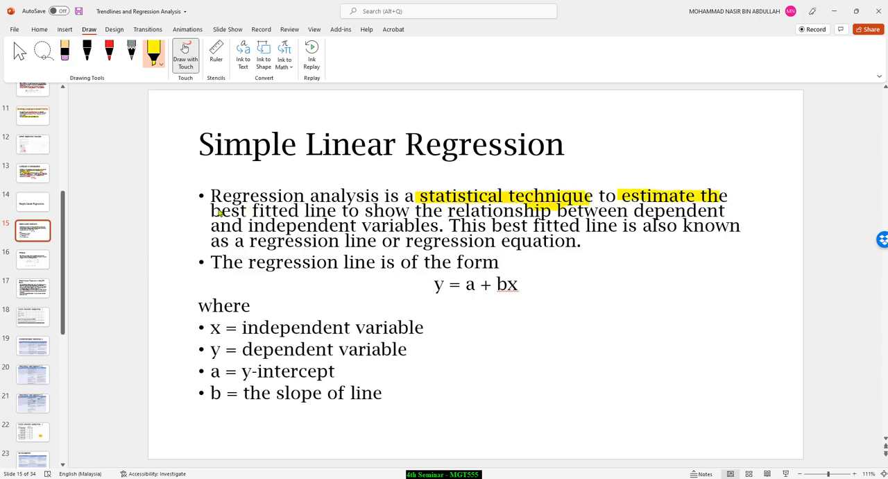
{"action": "left_click_drag", "start_coordinate": [220, 213], "coordinate": [588, 213]}
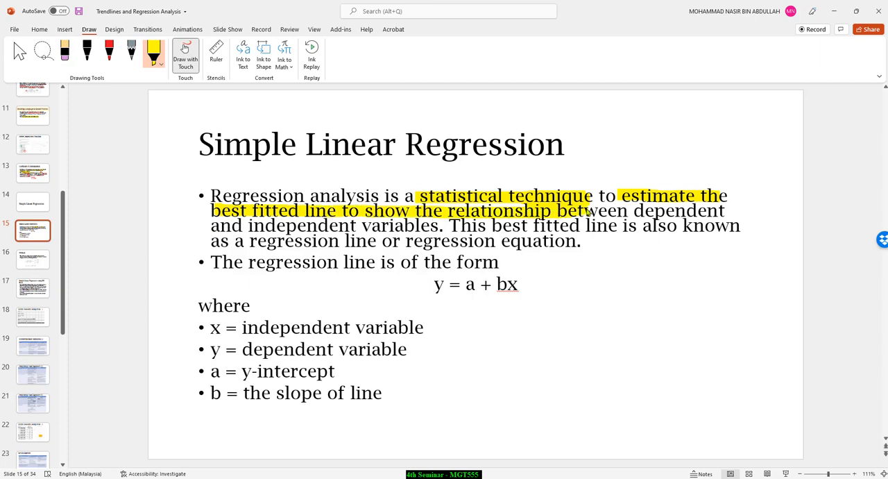
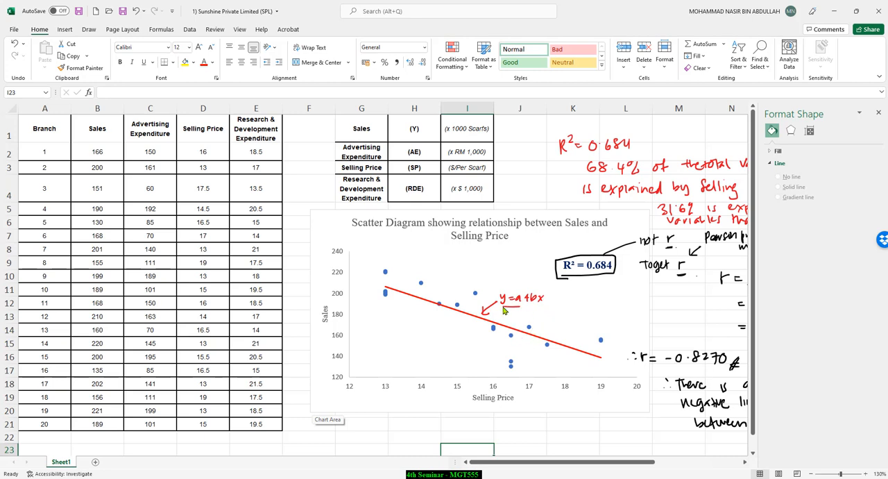
Step: Draw a red box around the handwritten y = a + bx note and turn on the equation display for the chart's trendline
{"action": "left_click_drag", "start_coordinate": [548, 289], "coordinate": [495, 290]}
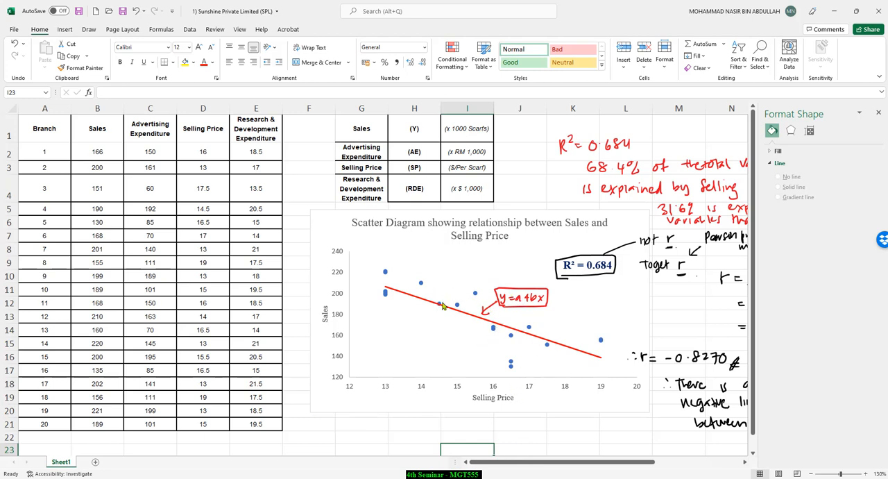
{"action": "left_click", "coordinate": [553, 345]}
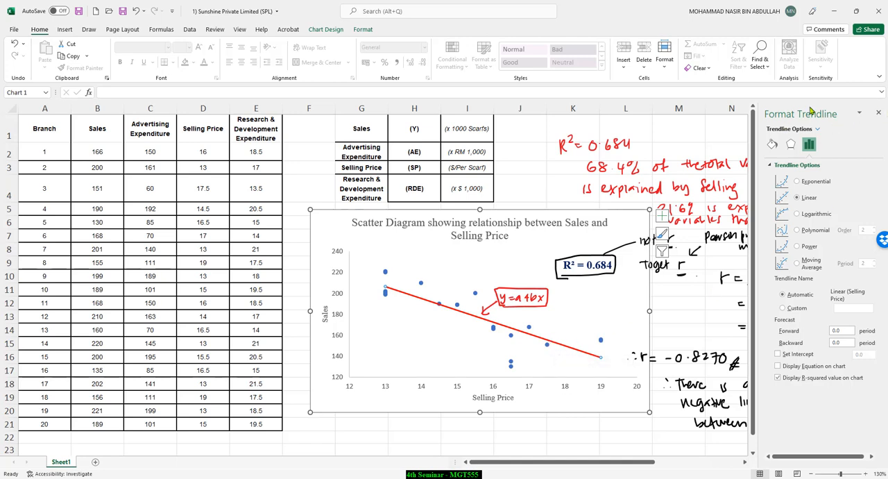
{"action": "right_click", "coordinate": [536, 336]}
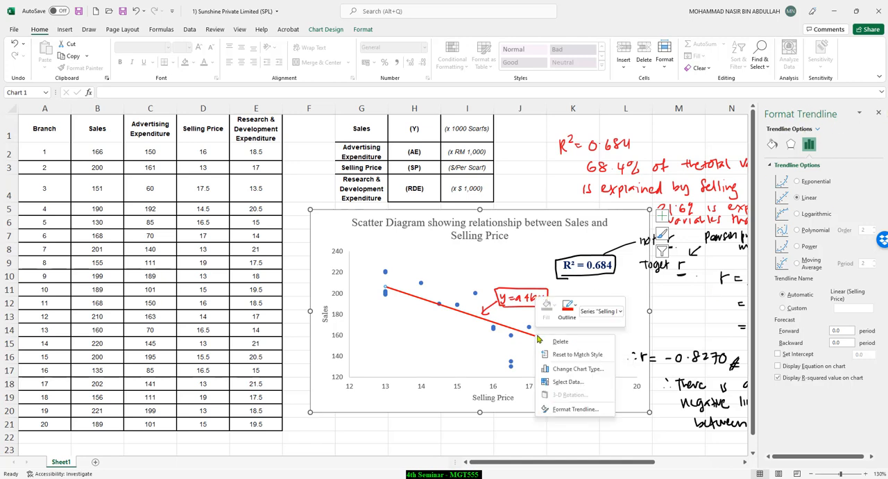
{"action": "left_click", "coordinate": [574, 410]}
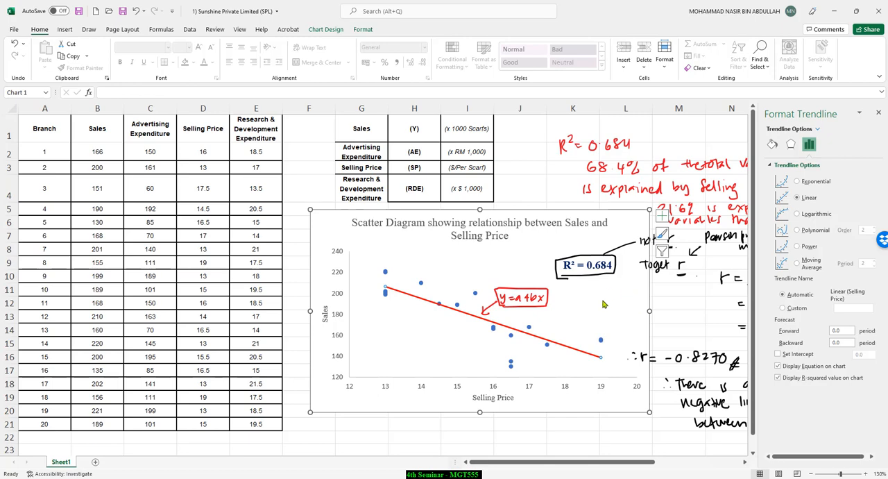
{"action": "left_click", "coordinate": [690, 321]}
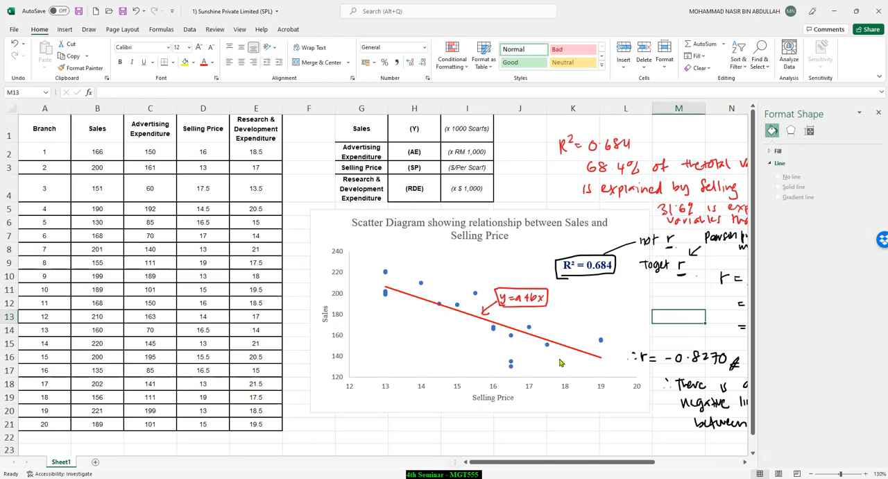
Step: Inspect the trendline and its R² label on the scatter chart for the regression equation
{"action": "left_click", "coordinate": [521, 333]}
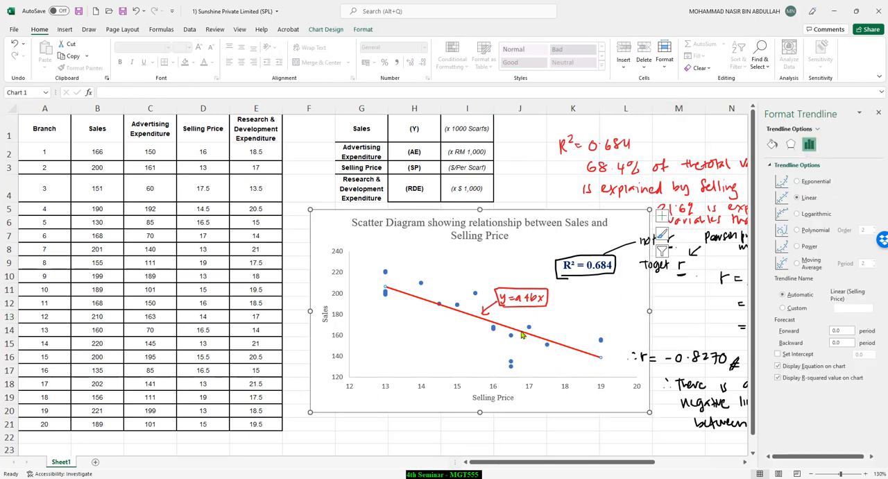
{"action": "scroll", "coordinate": [621, 351], "scroll_direction": "down", "scroll_amount": 2}
{"action": "scroll", "coordinate": [666, 354], "scroll_direction": "up", "scroll_amount": 2}
{"action": "left_click", "coordinate": [587, 269]}
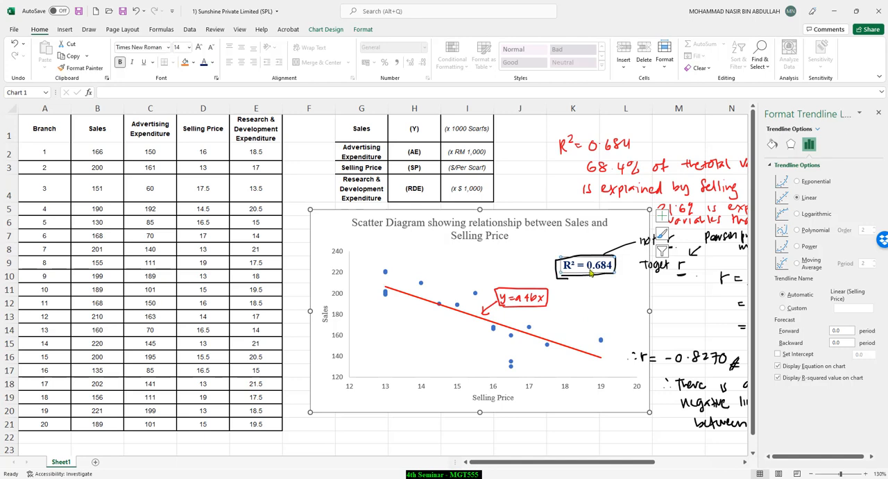
{"action": "left_click", "coordinate": [526, 335]}
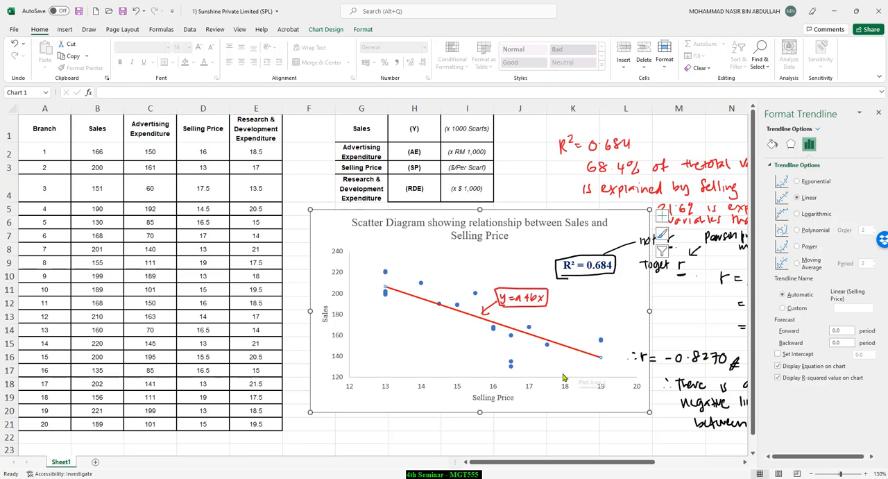
Step: Enlarge the scatter chart slightly, mainly in height, and deselect it
{"action": "left_click", "coordinate": [672, 434]}
{"action": "left_click_drag", "start_coordinate": [672, 435], "coordinate": [655, 427]}
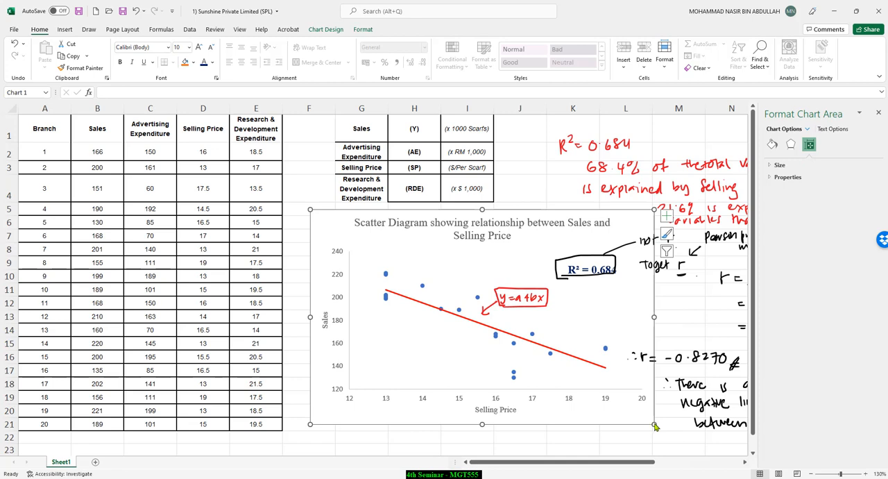
{"action": "left_click", "coordinate": [588, 275]}
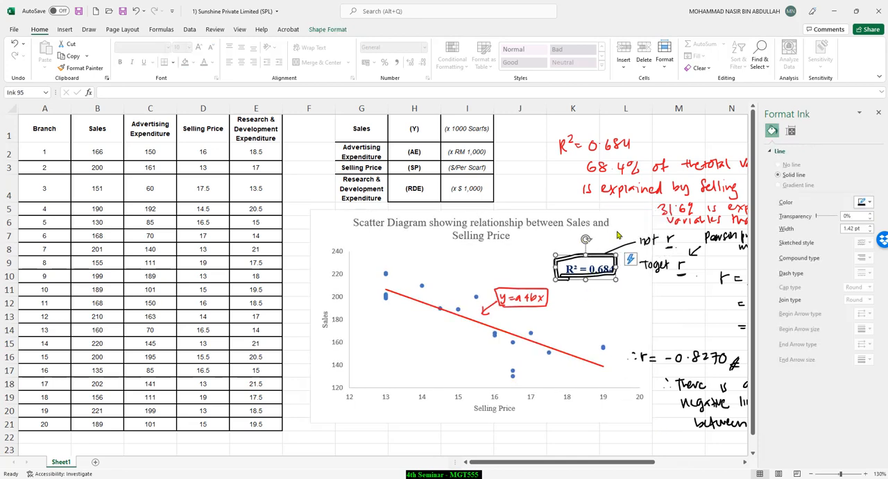
{"action": "left_click", "coordinate": [628, 263]}
{"action": "left_click", "coordinate": [639, 450]}
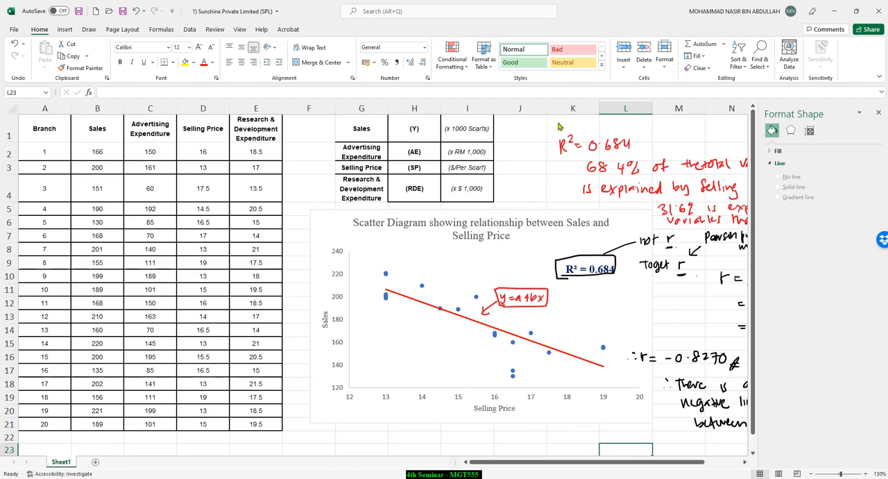
Step: Insert a new markers-only scatter chart from the Sales and Selling Price columns, B1:B21 and D1:D21
{"action": "scroll", "coordinate": [529, 273], "scroll_direction": "down", "scroll_amount": 3}
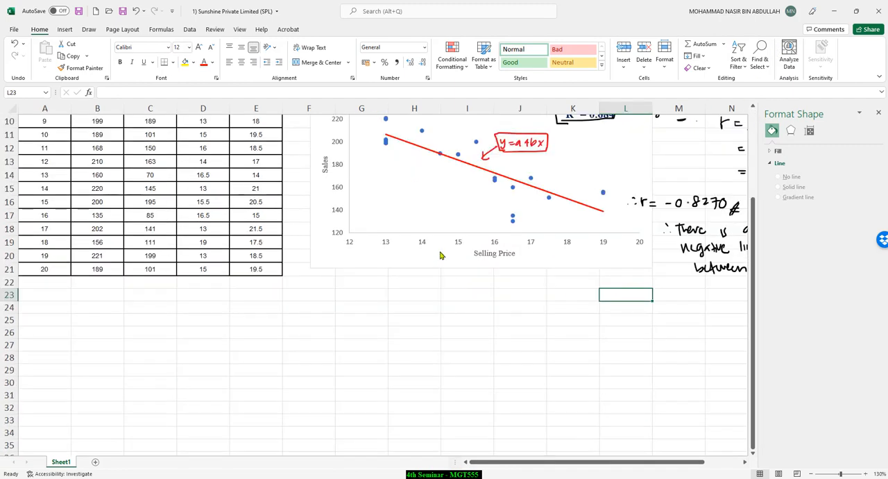
{"action": "scroll", "coordinate": [444, 252], "scroll_direction": "up", "scroll_amount": 3}
{"action": "left_click", "coordinate": [361, 187]}
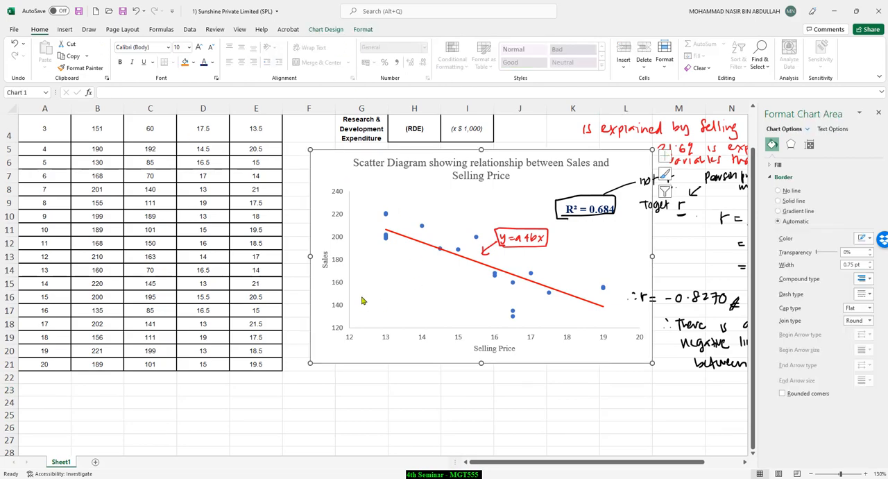
{"action": "scroll", "coordinate": [139, 179], "scroll_direction": "up", "scroll_amount": 1}
{"action": "left_click_drag", "start_coordinate": [108, 132], "coordinate": [111, 420]}
{"action": "left_click_drag", "start_coordinate": [208, 134], "coordinate": [208, 424]}
{"action": "left_click", "coordinate": [64, 29]}
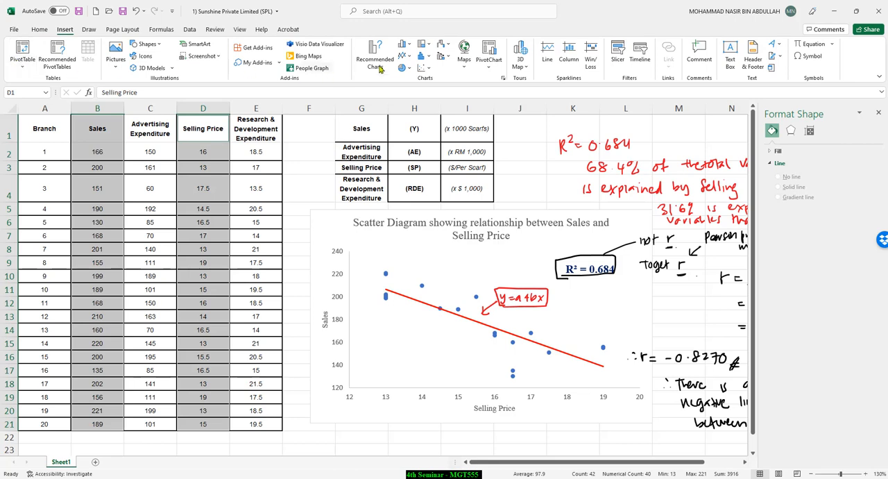
{"action": "left_click", "coordinate": [430, 71]}
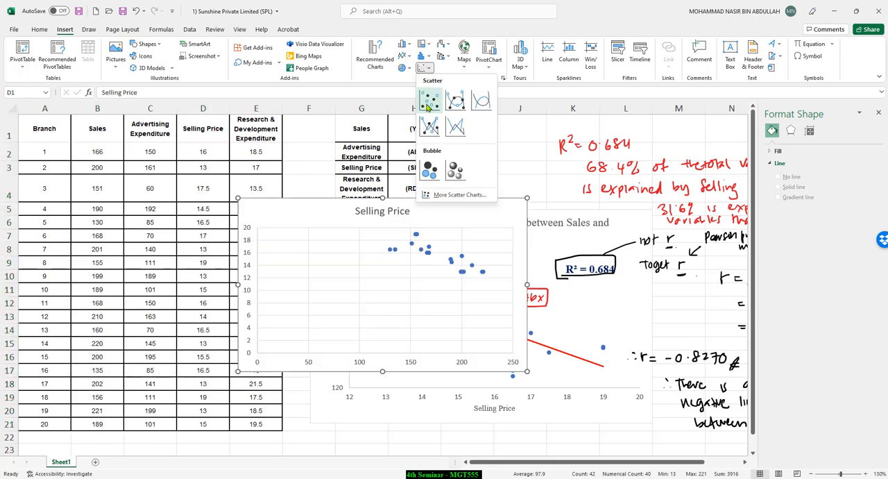
{"action": "left_click", "coordinate": [429, 96]}
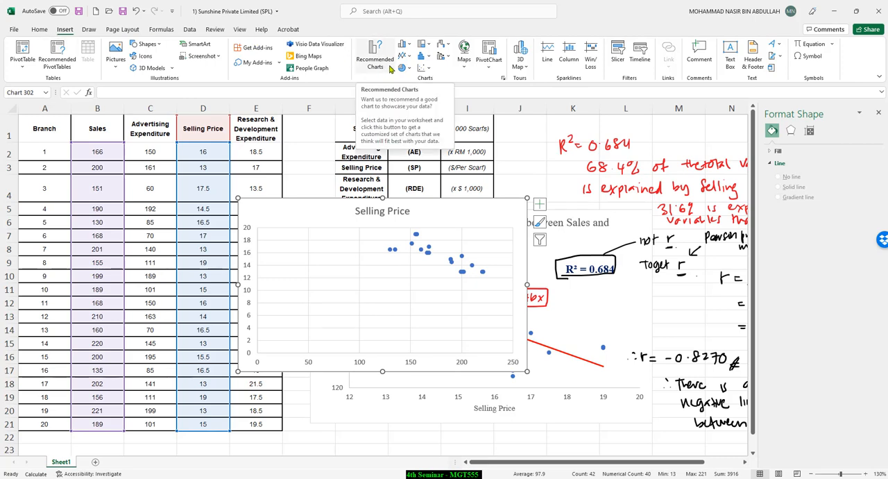
Step: Apply quick Layout 9 with the trendline equation to the new scatter chart and delete its legend
{"action": "left_click", "coordinate": [284, 209]}
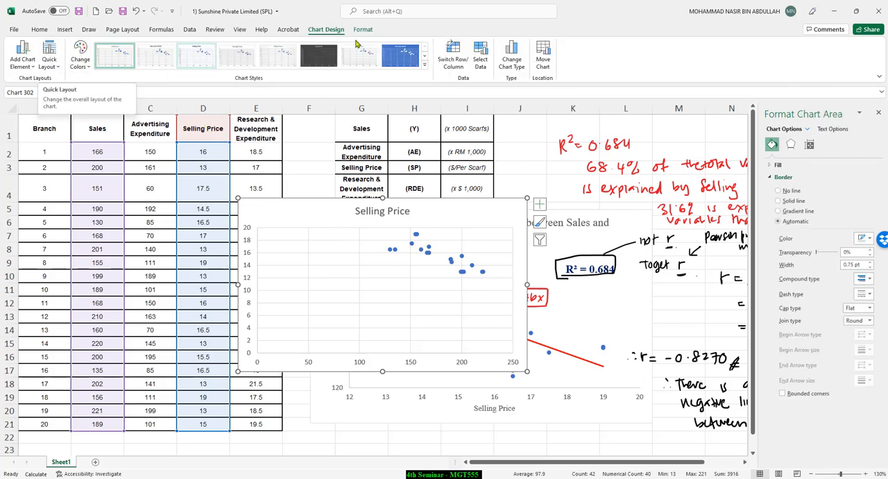
{"action": "left_click", "coordinate": [59, 68]}
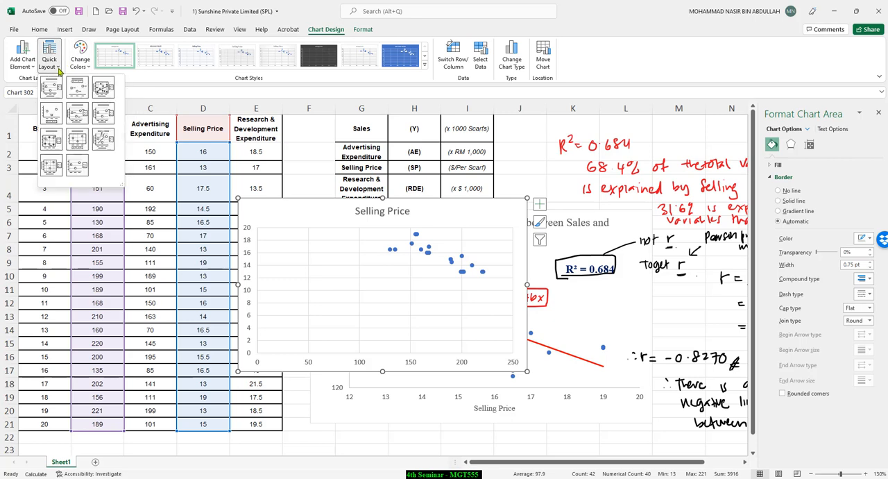
{"action": "left_click", "coordinate": [103, 143]}
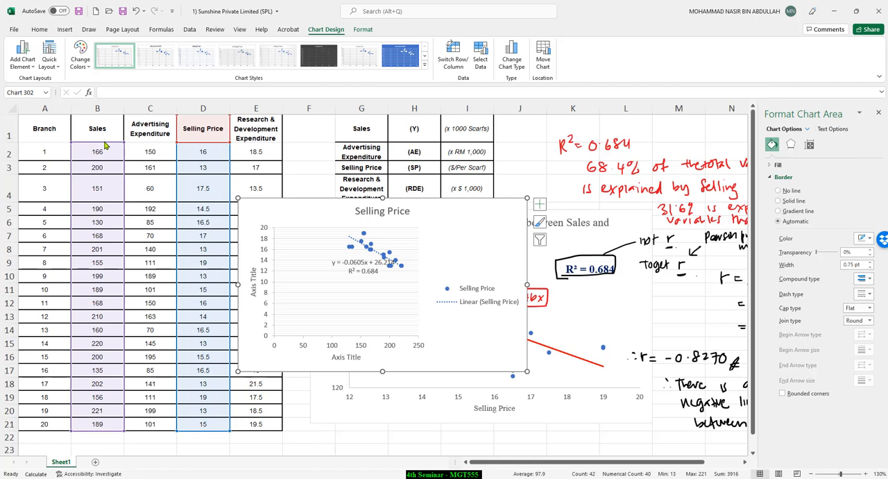
{"action": "left_click", "coordinate": [464, 294]}
{"action": "key", "text": "Delete"}
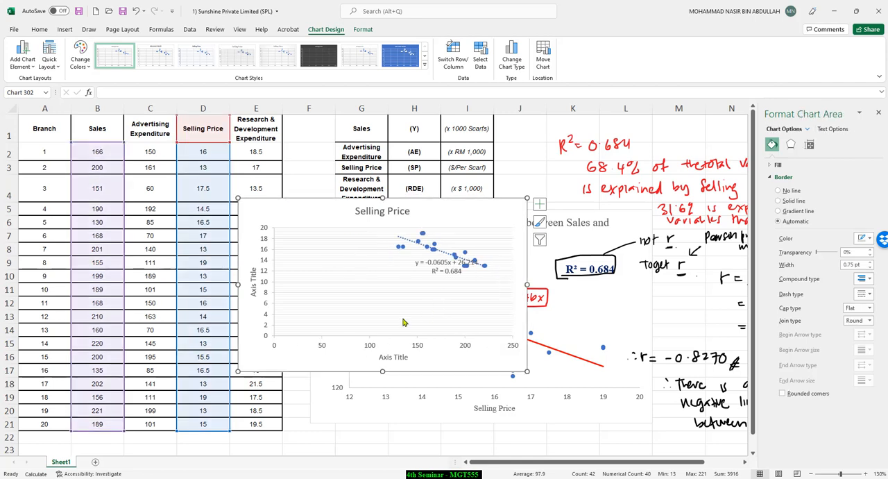
Step: Edit the new chart's Selling Price series so that its X values come from D2:D21
{"action": "left_click", "coordinate": [367, 338]}
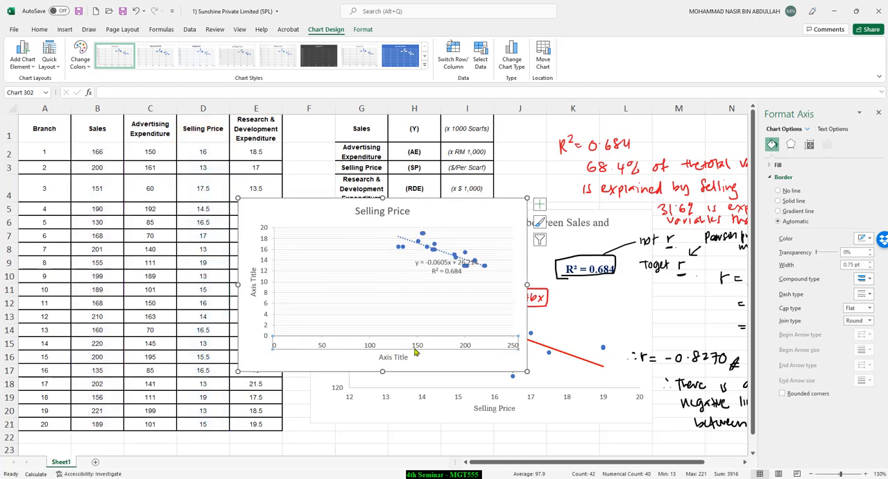
{"action": "left_click", "coordinate": [480, 57]}
{"action": "left_click", "coordinate": [373, 295]}
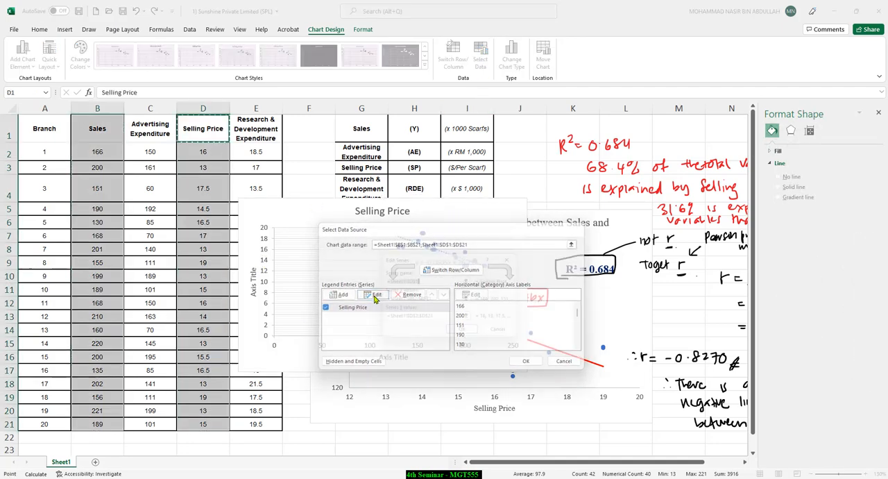
{"action": "left_click", "coordinate": [469, 301]}
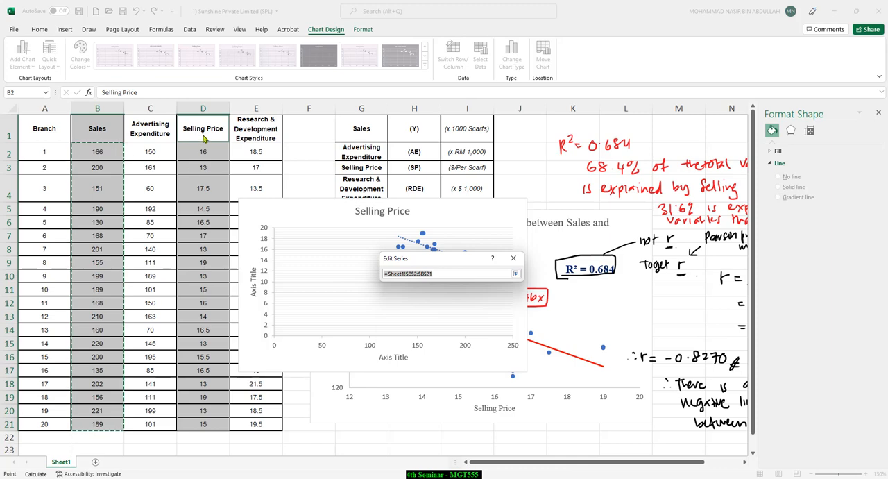
{"action": "left_click_drag", "start_coordinate": [204, 150], "coordinate": [202, 424]}
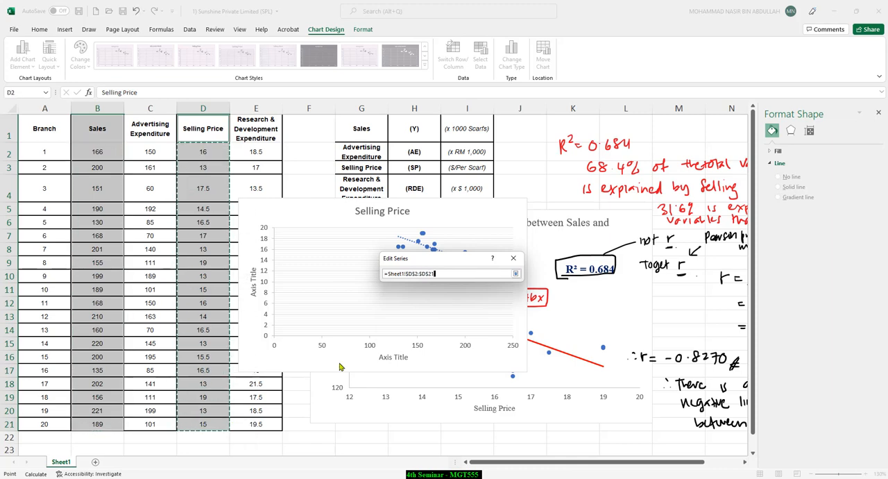
{"action": "left_click", "coordinate": [516, 274]}
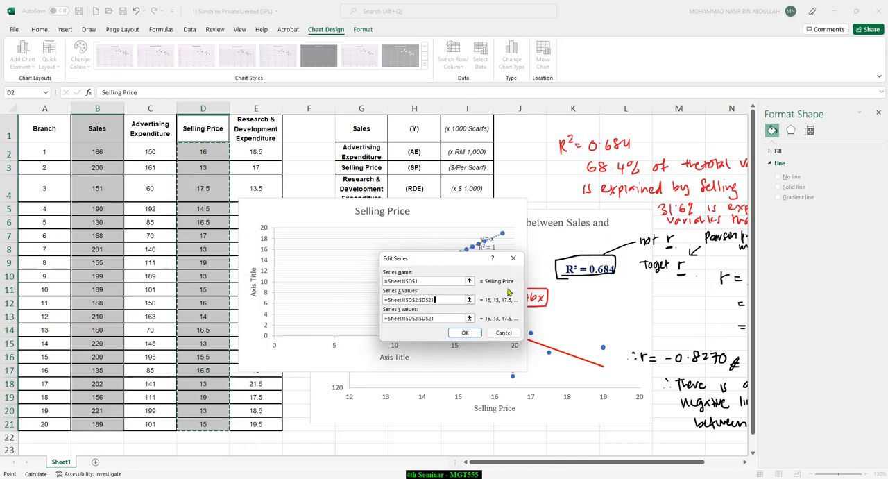
Step: Set the series Y values to the Sales data in B2:B21 and apply the data source changes
{"action": "left_click", "coordinate": [469, 318]}
{"action": "left_click_drag", "start_coordinate": [99, 150], "coordinate": [98, 424]}
{"action": "left_click", "coordinate": [516, 273]}
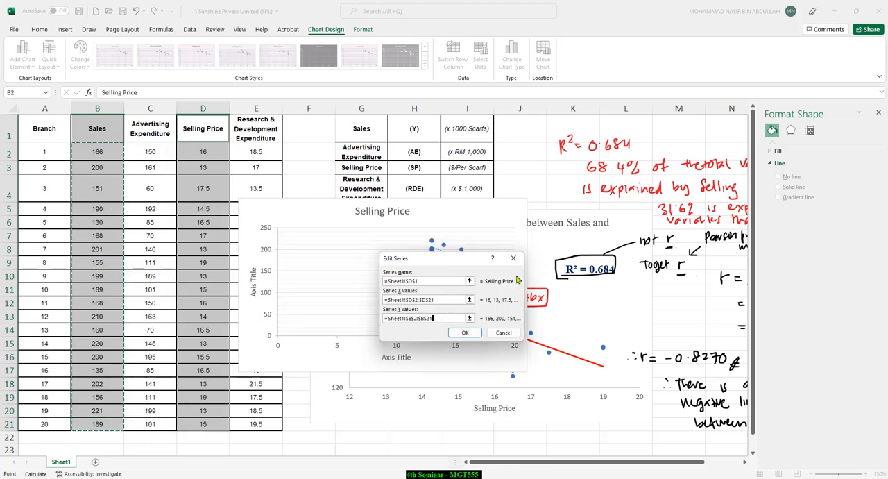
{"action": "left_click", "coordinate": [464, 333]}
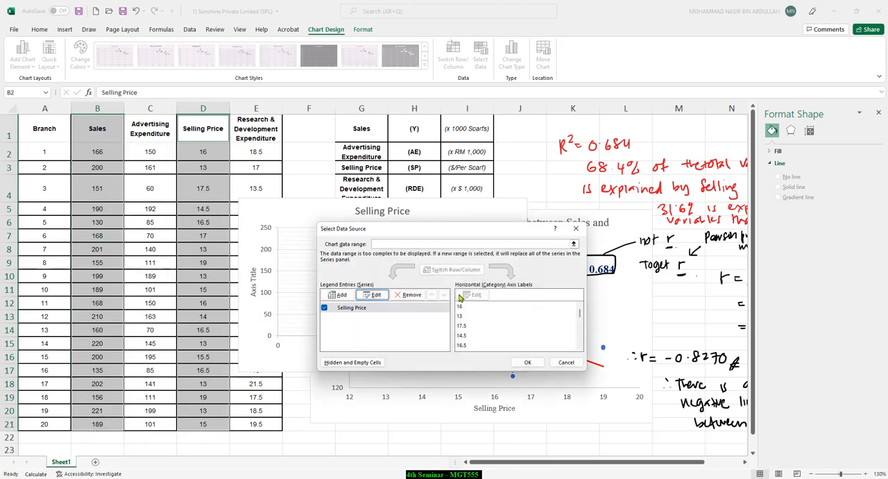
{"action": "left_click", "coordinate": [527, 364]}
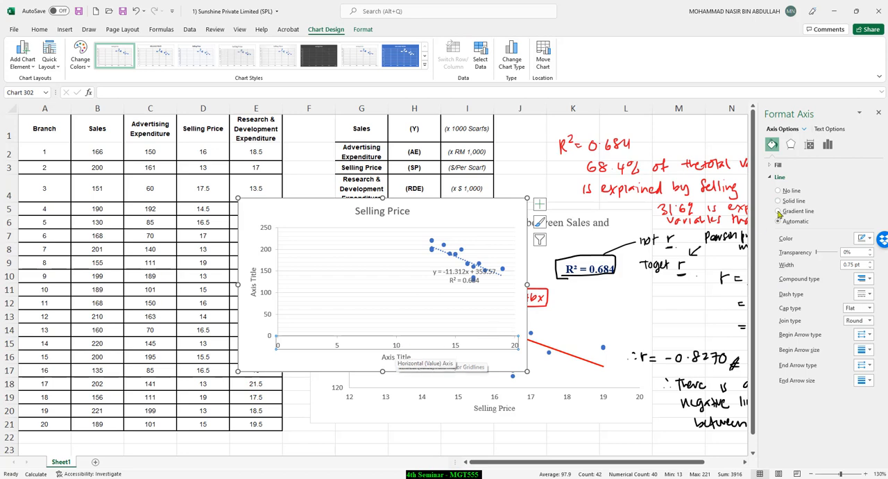
Step: Set the minimum bound of the new chart's horizontal axis to 10
{"action": "left_click", "coordinate": [811, 144]}
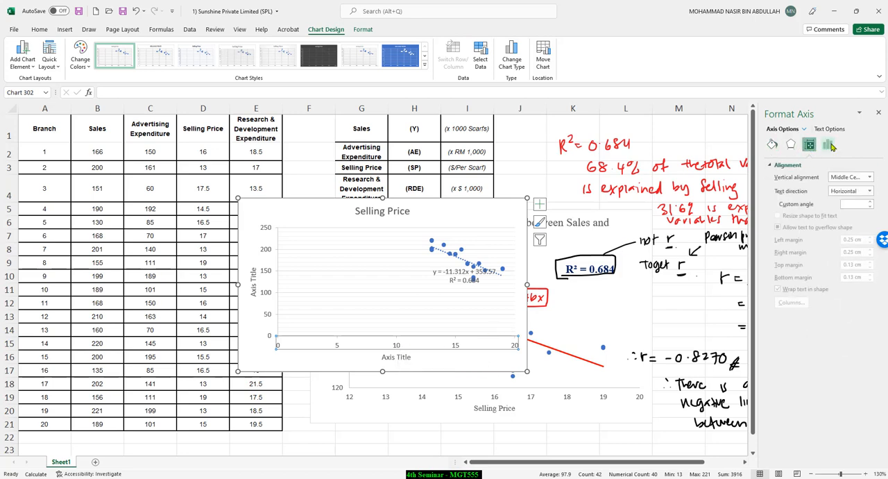
{"action": "left_click", "coordinate": [830, 144]}
{"action": "left_click", "coordinate": [772, 166]}
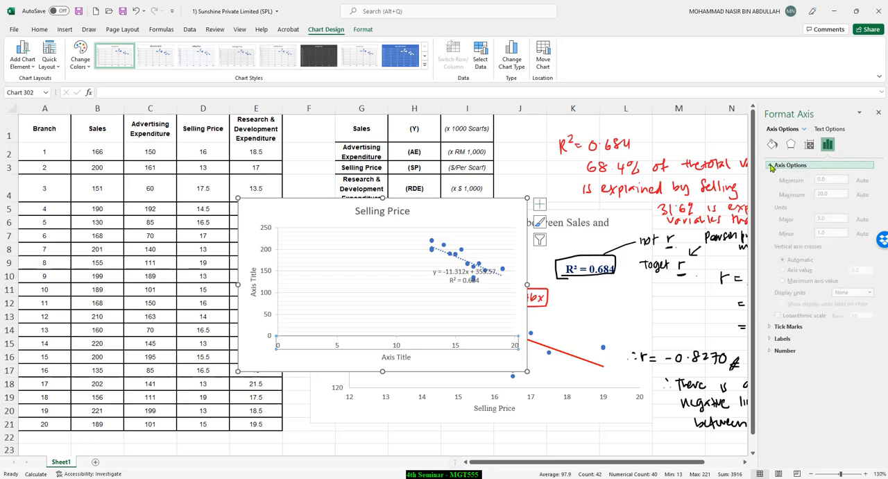
{"action": "left_click", "coordinate": [822, 187]}
{"action": "type", "text": "10"}
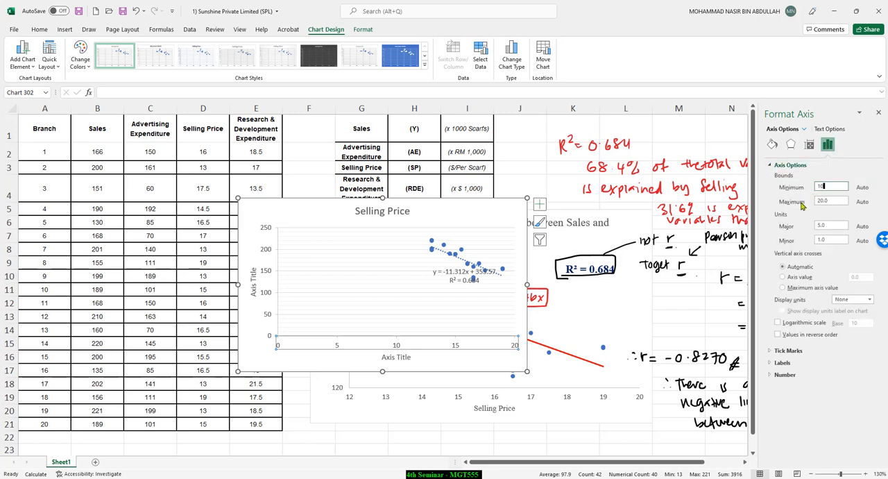
{"action": "left_click", "coordinate": [836, 200]}
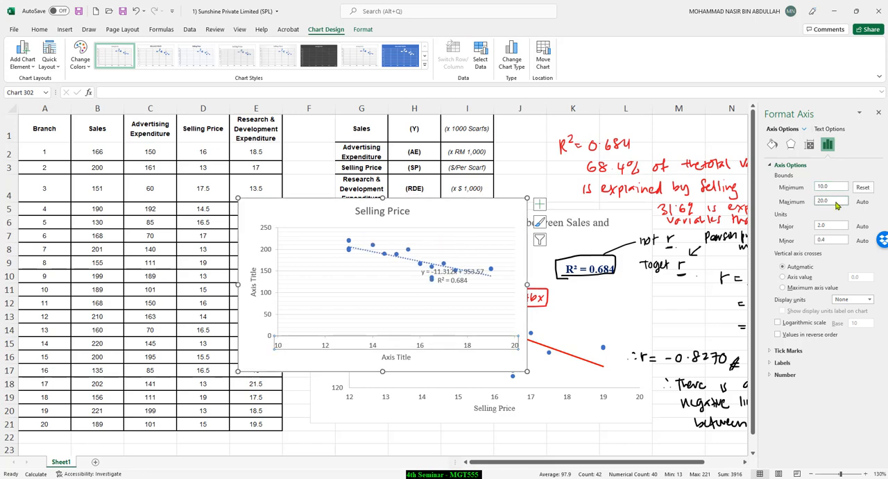
Step: Set the minimum bound of the new chart's vertical axis to 120
{"action": "left_click", "coordinate": [269, 253]}
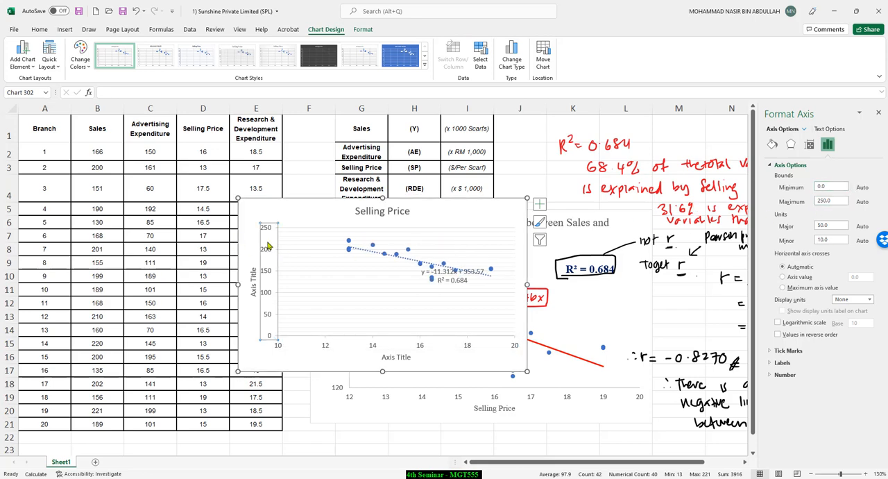
{"action": "double_click", "coordinate": [830, 186]}
{"action": "type", "text": "120"}
{"action": "left_click", "coordinate": [838, 202]}
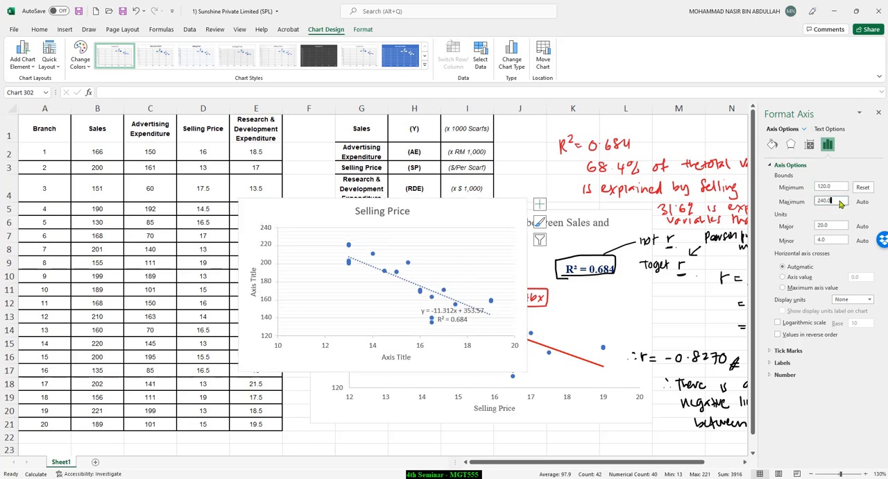
Step: Move the trendline equation and R² label to the empty area above the trendline's lower end
{"action": "left_click", "coordinate": [455, 323]}
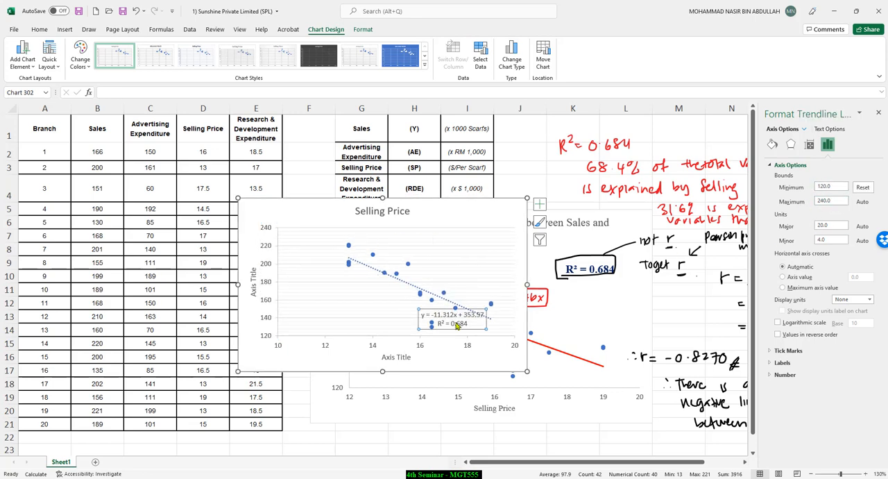
{"action": "left_click_drag", "start_coordinate": [466, 313], "coordinate": [477, 242]}
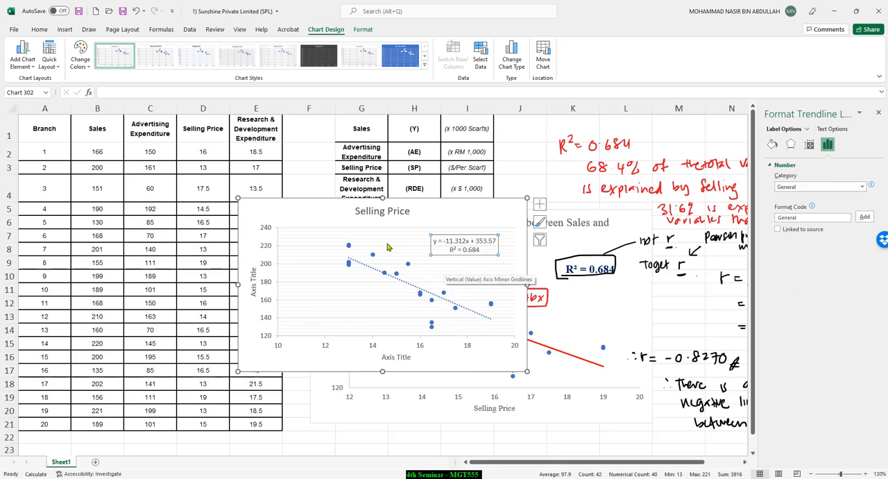
Step: Delete the minor and major horizontal gridlines from the new Selling Price chart
{"action": "left_click", "coordinate": [329, 281]}
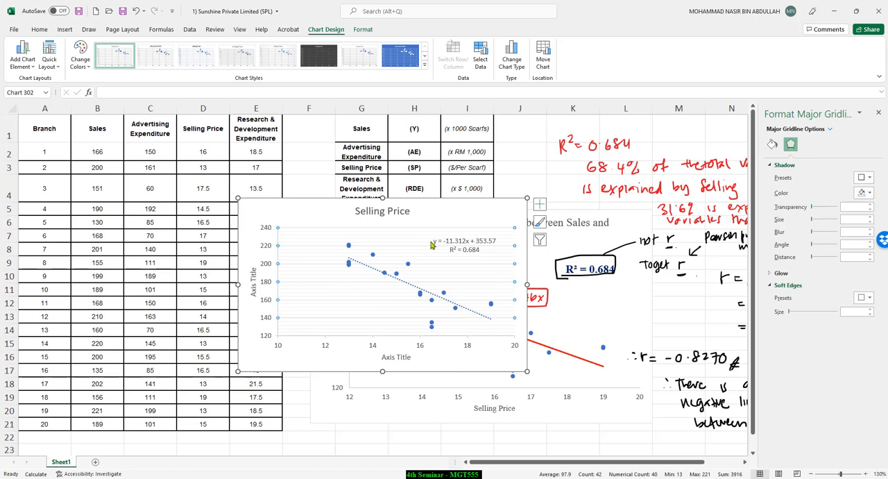
{"action": "left_click_drag", "start_coordinate": [812, 209], "coordinate": [800, 224]}
{"action": "left_click", "coordinate": [321, 263]}
{"action": "right_click", "coordinate": [321, 263]}
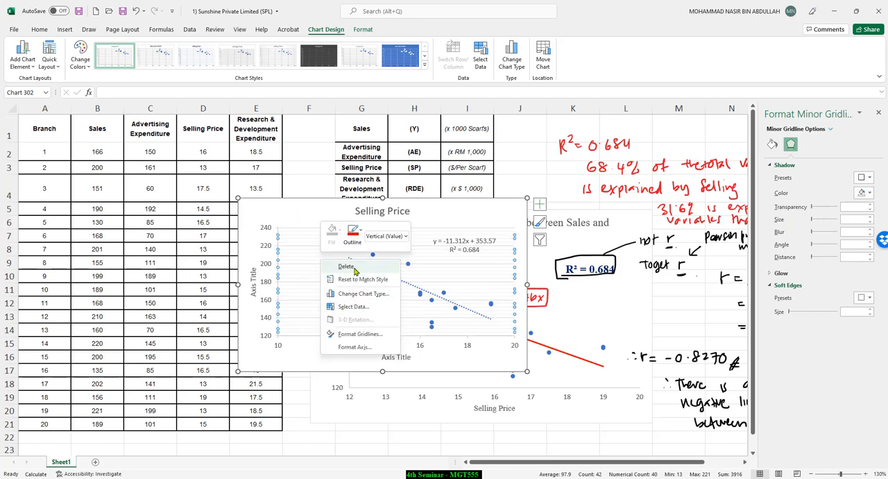
{"action": "left_click", "coordinate": [347, 267]}
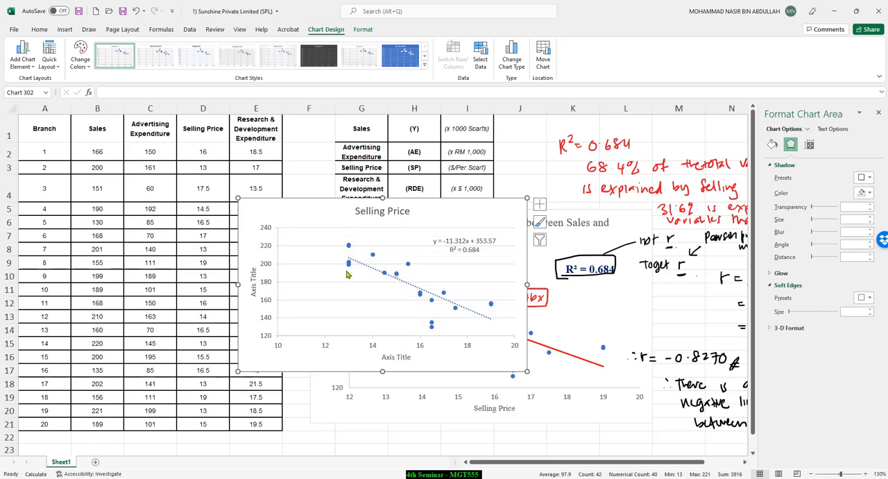
{"action": "right_click", "coordinate": [311, 263]}
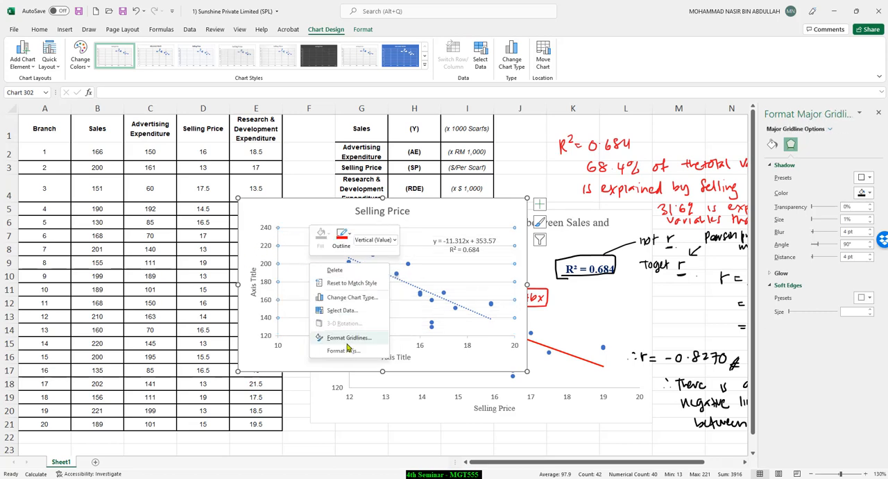
{"action": "left_click", "coordinate": [335, 269]}
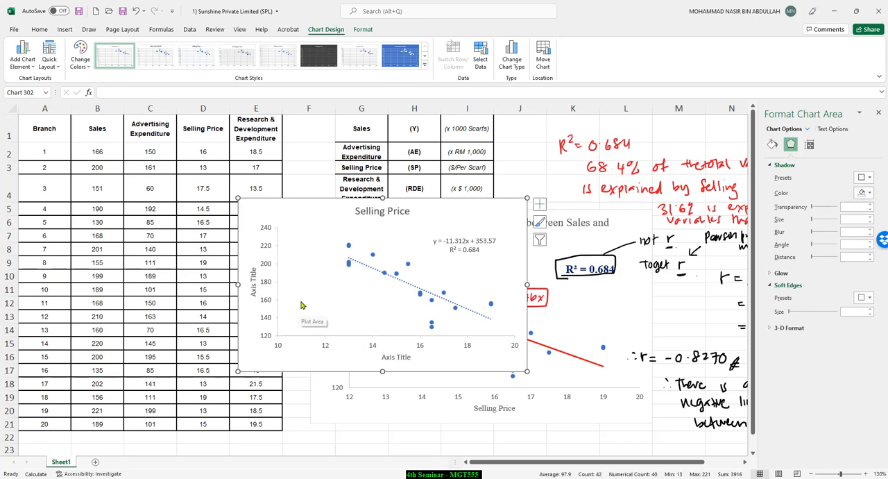
Step: Set the minimum bound of the new chart's horizontal axis to 12
{"action": "left_click", "coordinate": [323, 350]}
{"action": "left_click", "coordinate": [827, 144]}
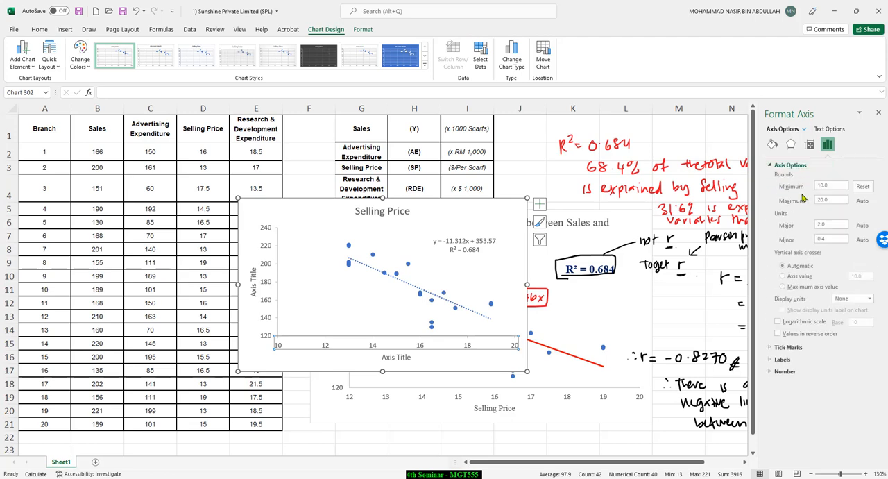
{"action": "left_click_drag", "start_coordinate": [838, 188], "coordinate": [807, 189]}
{"action": "type", "text": "12"}
{"action": "key", "text": "Tab"}
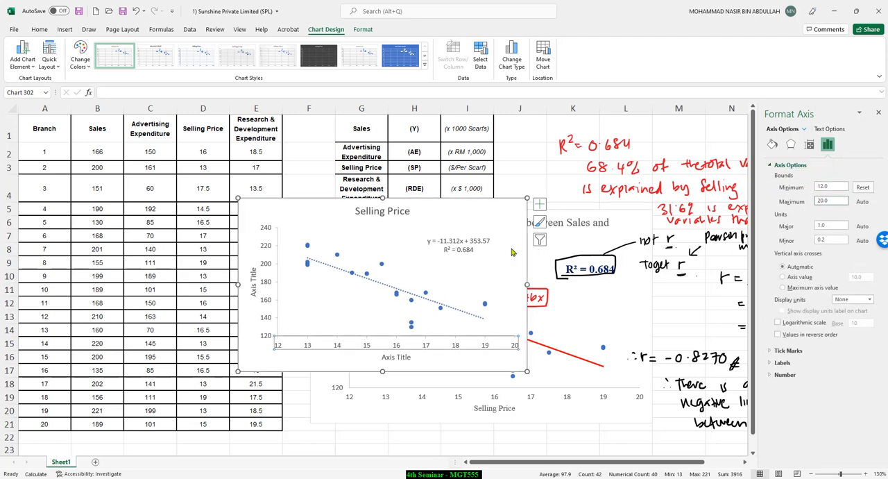
Step: Enlarge the new chart and place it directly below the existing scatter chart, spanning about rows 22 to 39
{"action": "left_click_drag", "start_coordinate": [527, 373], "coordinate": [551, 411]}
{"action": "scroll", "coordinate": [504, 274], "scroll_direction": "down", "scroll_amount": 2}
{"action": "left_click", "coordinate": [494, 210]}
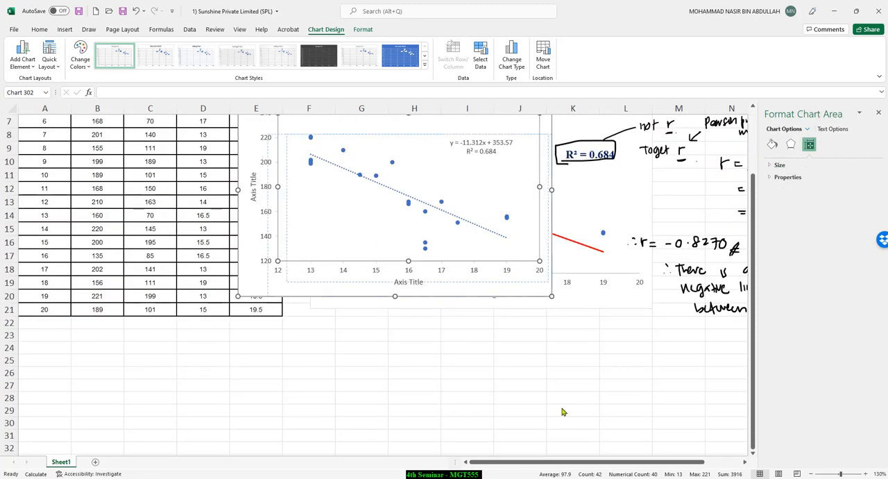
{"action": "left_click_drag", "start_coordinate": [527, 295], "coordinate": [603, 448]}
{"action": "key", "text": "ctrl+z"}
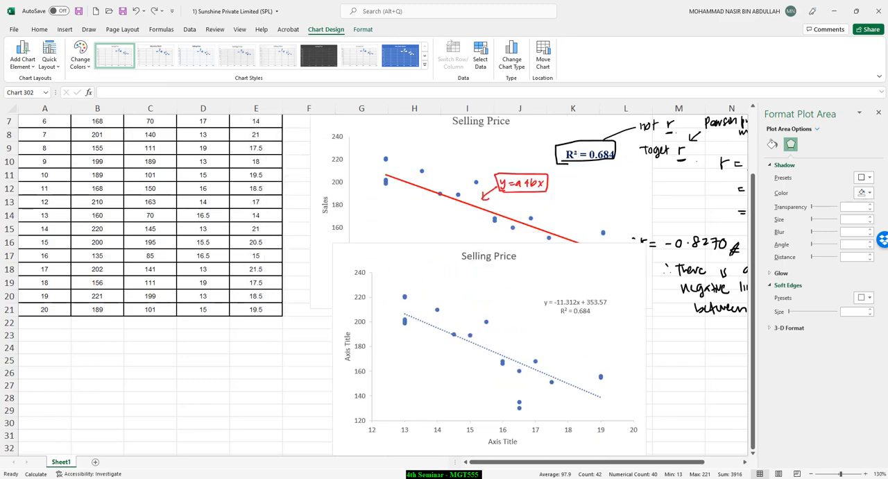
{"action": "key", "text": "ctrl+z"}
{"action": "scroll", "coordinate": [586, 321], "scroll_direction": "down", "scroll_amount": 3}
{"action": "left_click_drag", "start_coordinate": [463, 168], "coordinate": [534, 396]}
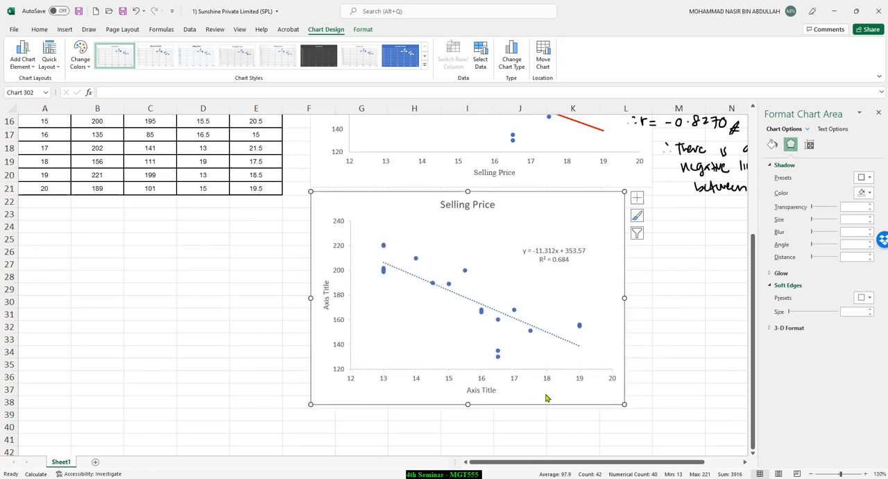
{"action": "left_click_drag", "start_coordinate": [625, 405], "coordinate": [658, 420]}
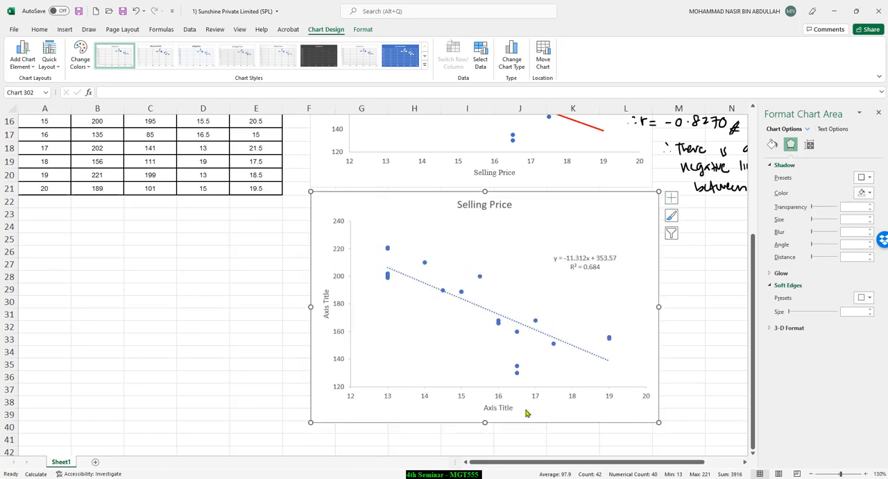
Step: Change the new chart's horizontal axis title to "Selling Price"
{"action": "left_click", "coordinate": [510, 410]}
{"action": "triple_click", "coordinate": [510, 410]}
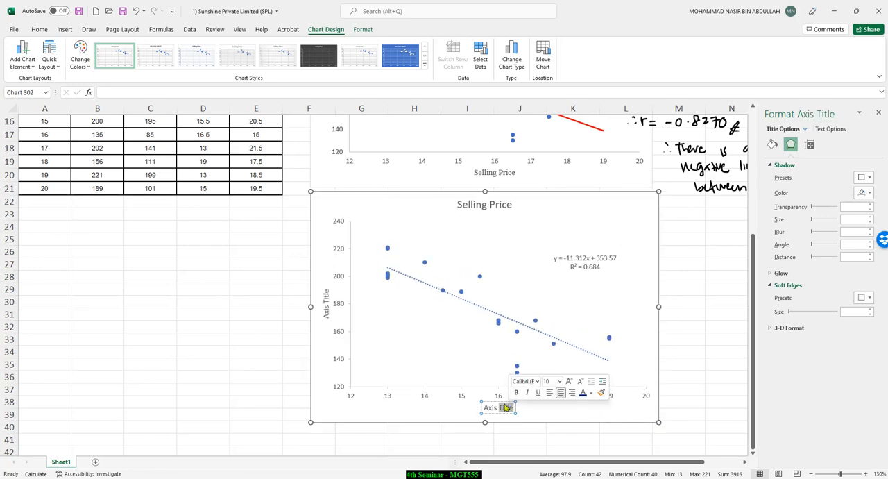
{"action": "triple_click", "coordinate": [506, 406]}
{"action": "type", "text": "Se"}
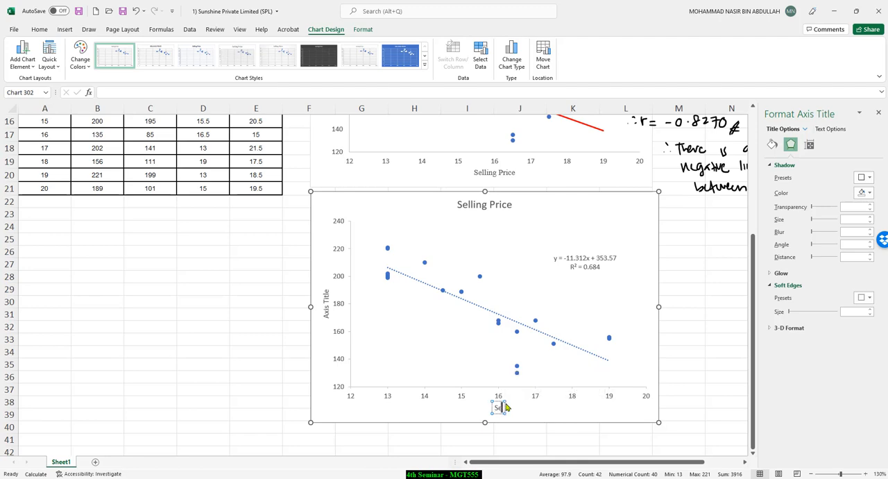
{"action": "type", "text": "lling Price"}
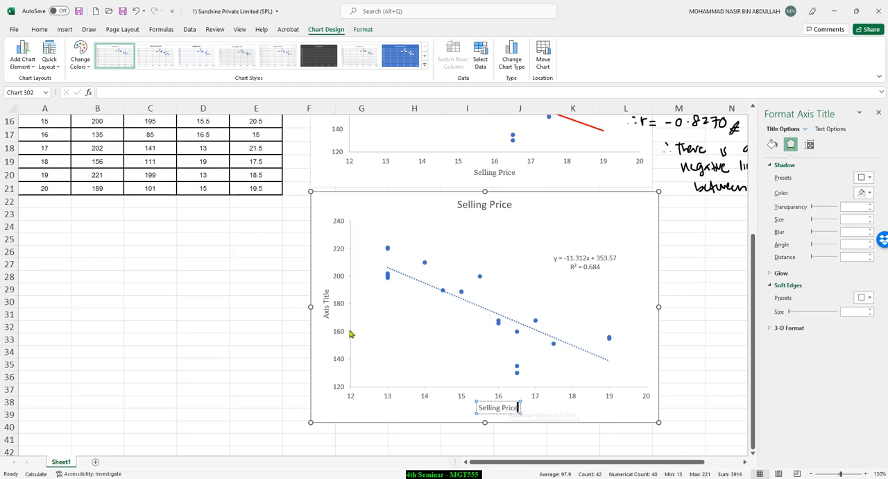
Step: Change the new chart's vertical axis title to "Sales"
{"action": "left_click", "coordinate": [328, 313]}
{"action": "double_click", "coordinate": [328, 314]}
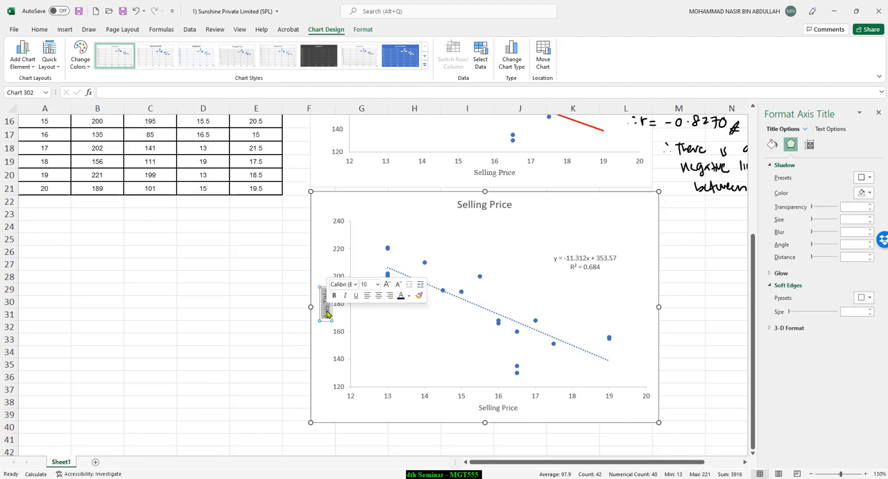
{"action": "left_click", "coordinate": [328, 314]}
{"action": "triple_click", "coordinate": [328, 314]}
{"action": "type", "text": "Sales"}
{"action": "left_click", "coordinate": [474, 224]}
Step: Replace the new chart's title with "Scatter Diagram showing relationship between Sales and Selling Price"
{"action": "left_click", "coordinate": [481, 210]}
{"action": "triple_click", "coordinate": [481, 210]}
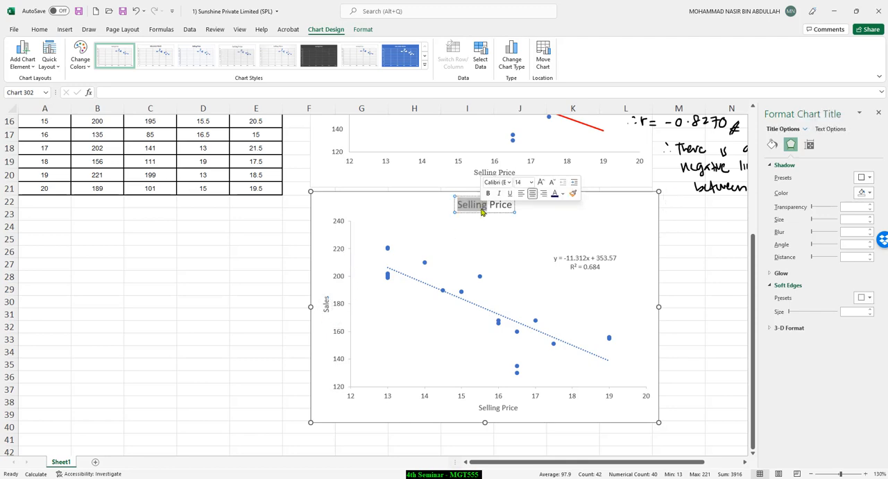
{"action": "type", "text": "Scatter Diagram showing relationship"}
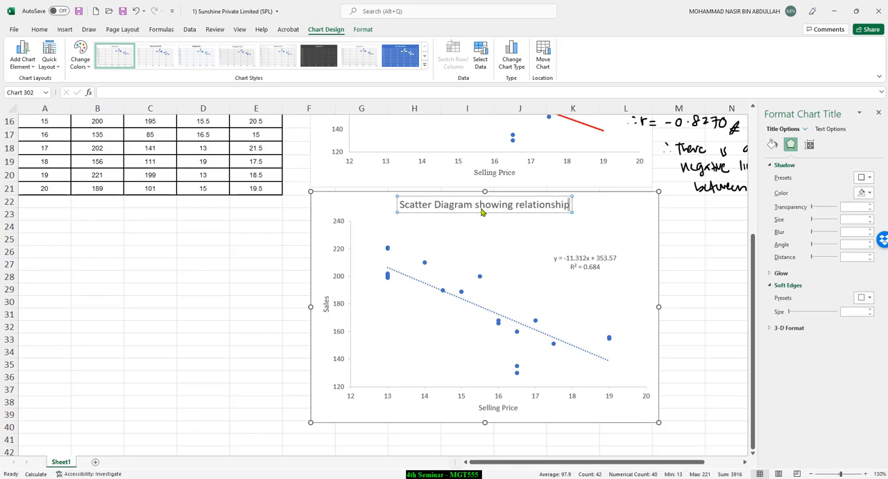
{"action": "type", "text": " between"}
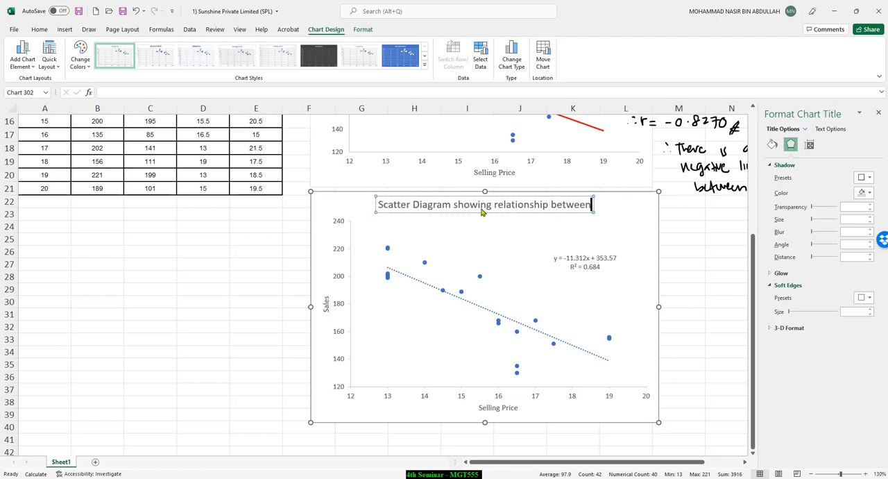
{"action": "type", "text": " Sa"}
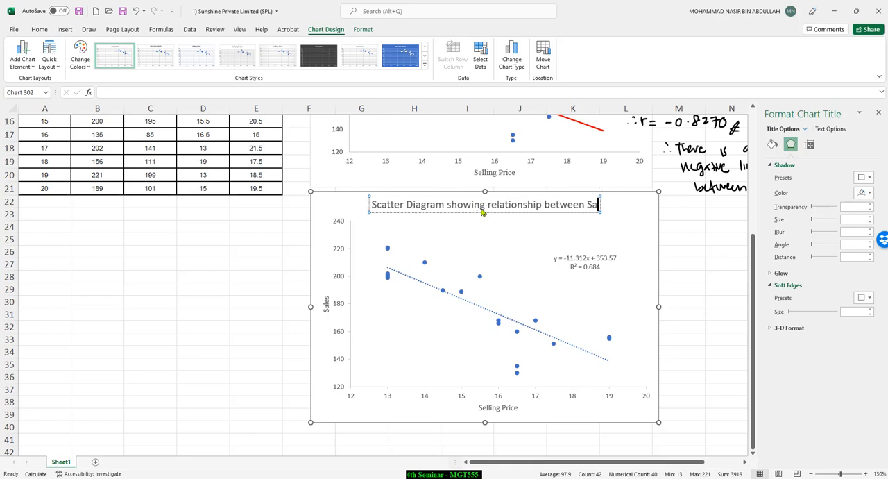
{"action": "type", "text": "les and S"}
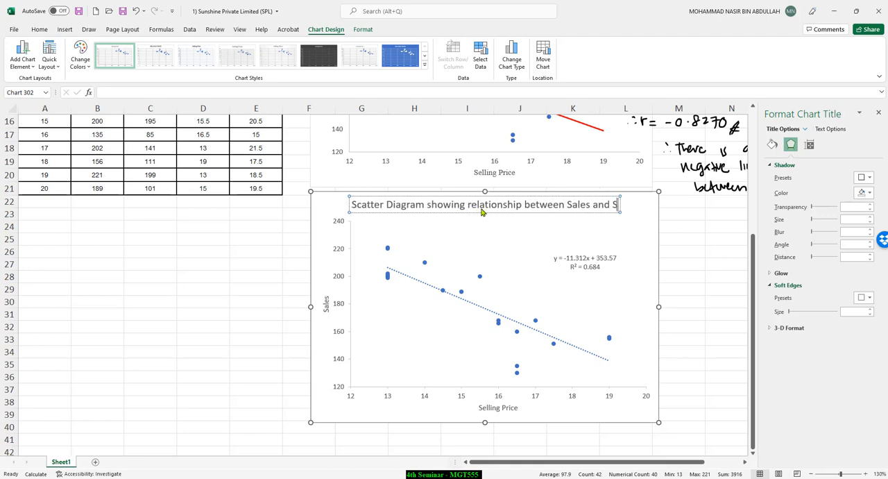
{"action": "type", "text": "elling Pr"}
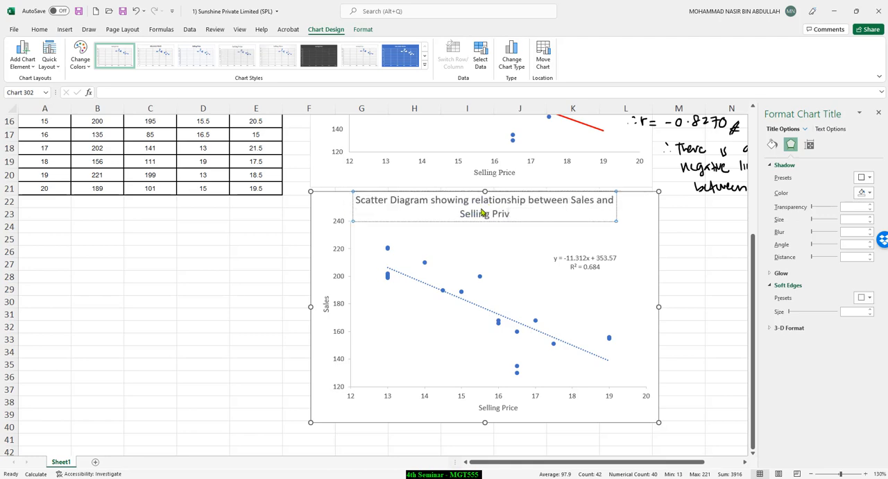
{"action": "type", "text": "ice"}
Step: Increase the font size of the trendline equation and R² label by several increments and deselect the chart
{"action": "left_click", "coordinate": [558, 259]}
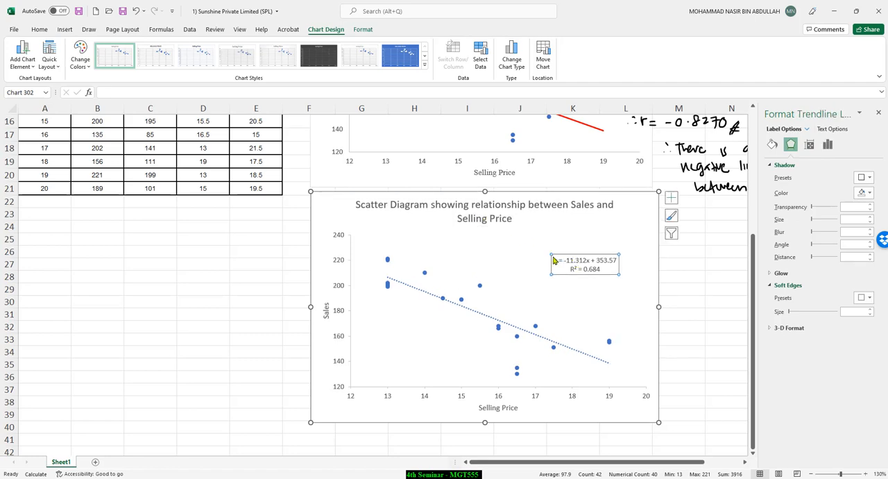
{"action": "left_click", "coordinate": [39, 29]}
{"action": "left_click", "coordinate": [198, 47]}
{"action": "left_click", "coordinate": [198, 47]}
{"action": "left_click", "coordinate": [199, 47]}
{"action": "left_click", "coordinate": [198, 46]}
{"action": "left_click", "coordinate": [198, 46]}
{"action": "left_click", "coordinate": [199, 46]}
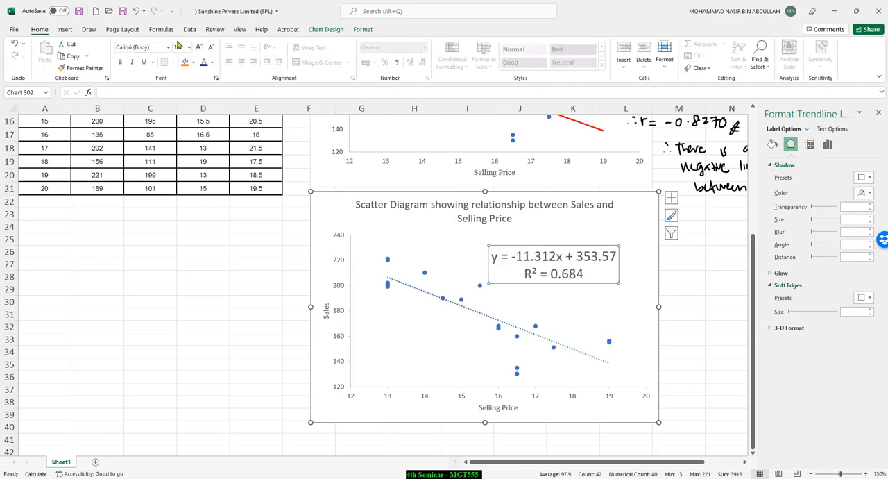
{"action": "left_click", "coordinate": [710, 301]}
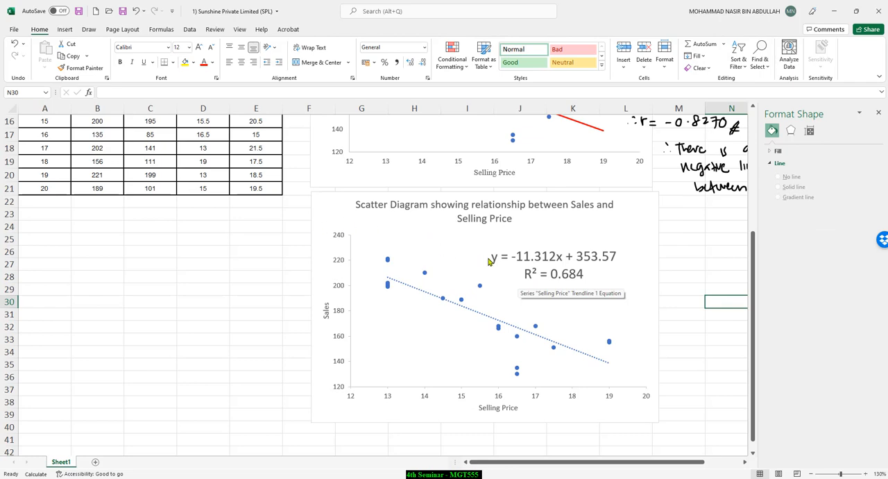
Step: Handwrite an arrow from the equation to the trendline and label the R² value "coefficient of determination"
{"action": "left_click_drag", "start_coordinate": [433, 289], "coordinate": [438, 289]}
{"action": "left_click_drag", "start_coordinate": [591, 274], "coordinate": [687, 269]}
{"action": "left_click_drag", "start_coordinate": [628, 286], "coordinate": [709, 284]}
{"action": "left_click", "coordinate": [716, 283]}
Step: Compare with the upper chart and handwrite "bx" and "a" above the equation's terms, with "mx + c" over them
{"action": "scroll", "coordinate": [639, 197], "scroll_direction": "up", "scroll_amount": 3}
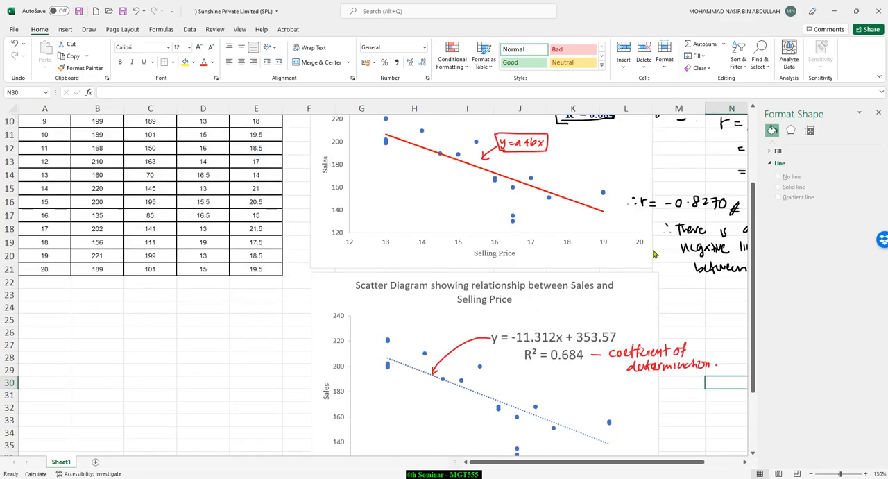
{"action": "scroll", "coordinate": [621, 224], "scroll_direction": "up", "scroll_amount": 1}
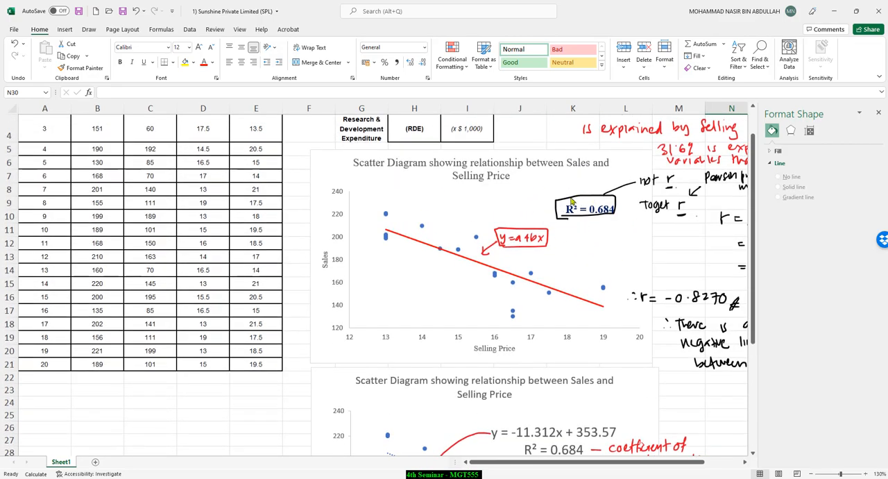
{"action": "scroll", "coordinate": [615, 250], "scroll_direction": "down", "scroll_amount": 3}
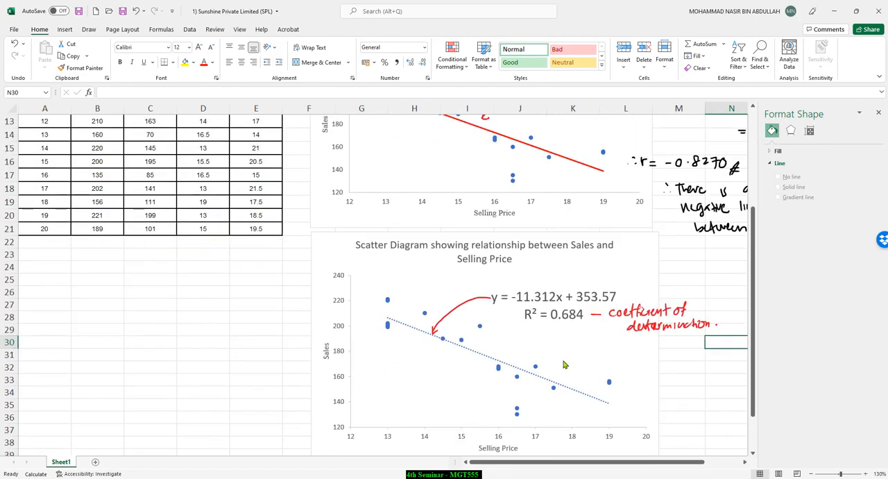
{"action": "scroll", "coordinate": [545, 346], "scroll_direction": "down", "scroll_amount": 2}
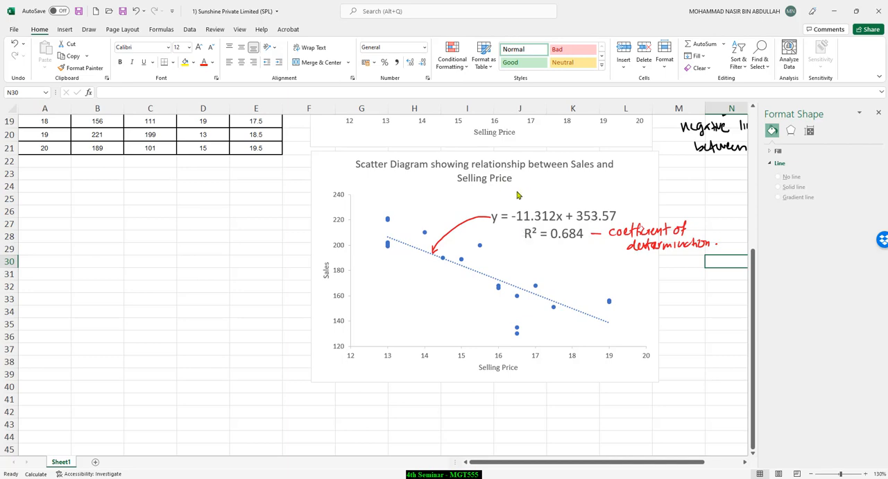
{"action": "left_click_drag", "start_coordinate": [532, 200], "coordinate": [594, 207]}
{"action": "left_click_drag", "start_coordinate": [531, 181], "coordinate": [593, 189]}
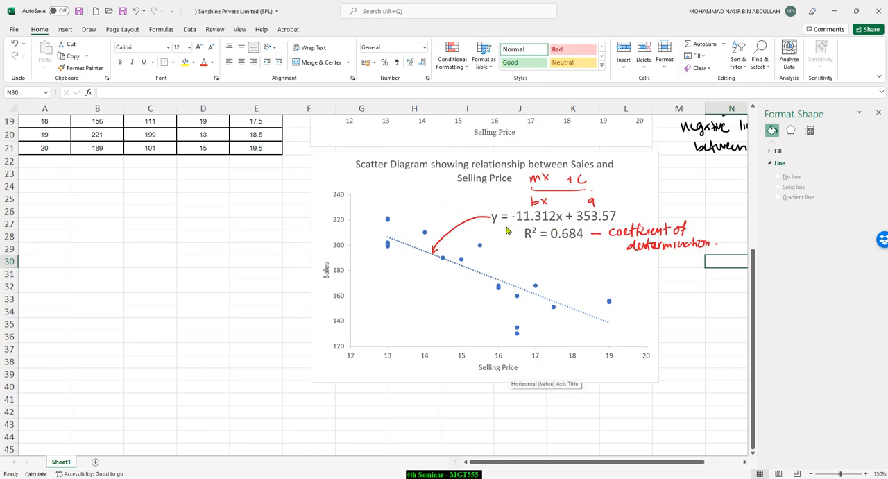
Step: Handwrite the boxed equation y = 353.57 − 11.312x under the R² value and label its y intercept and slope
{"action": "left_click_drag", "start_coordinate": [506, 226], "coordinate": [525, 267]}
{"action": "left_click_drag", "start_coordinate": [529, 260], "coordinate": [534, 260]}
{"action": "left_click_drag", "start_coordinate": [529, 263], "coordinate": [533, 262]}
{"action": "mouse_move", "coordinate": [547, 258]}
{"action": "left_mouse_down"}
{"action": "mouse_move", "coordinate": [549, 266]}
{"action": "mouse_move", "coordinate": [622, 264]}
{"action": "left_mouse_up"}
{"action": "left_click", "coordinate": [560, 262]}
{"action": "left_click", "coordinate": [611, 263]}
{"action": "left_click_drag", "start_coordinate": [625, 257], "coordinate": [633, 265]}
{"action": "mouse_move", "coordinate": [533, 274]}
{"action": "left_mouse_down"}
{"action": "mouse_move", "coordinate": [622, 272]}
{"action": "mouse_move", "coordinate": [560, 254]}
{"action": "mouse_move", "coordinate": [517, 254]}
{"action": "left_mouse_up"}
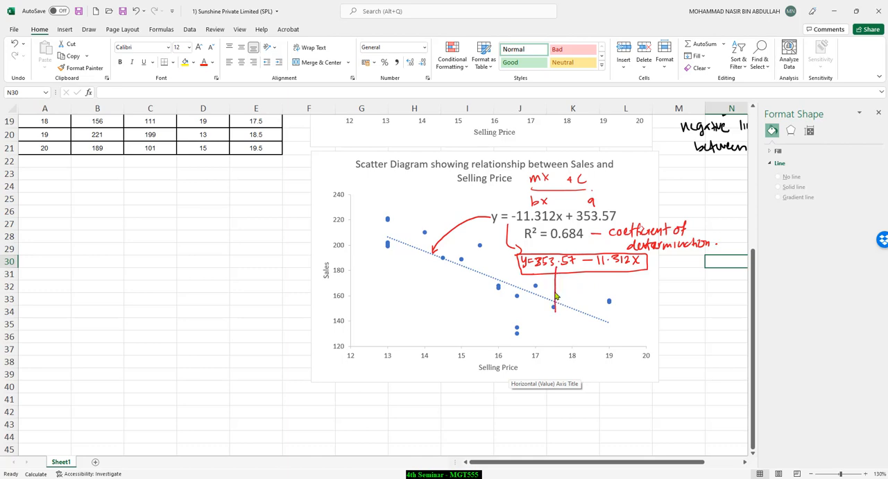
{"action": "mouse_move", "coordinate": [552, 315]}
{"action": "left_mouse_down"}
{"action": "mouse_move", "coordinate": [559, 311]}
{"action": "mouse_move", "coordinate": [559, 335]}
{"action": "mouse_move", "coordinate": [603, 333]}
{"action": "left_mouse_up"}
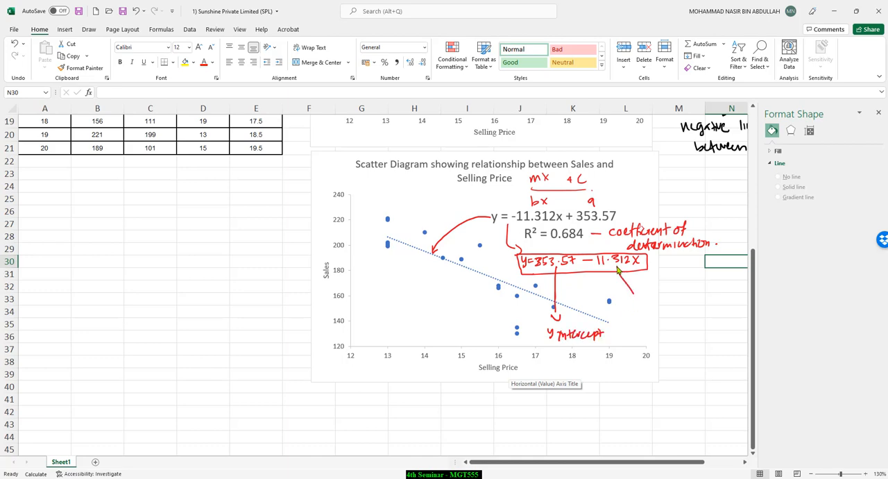
{"action": "left_click_drag", "start_coordinate": [641, 293], "coordinate": [677, 303]}
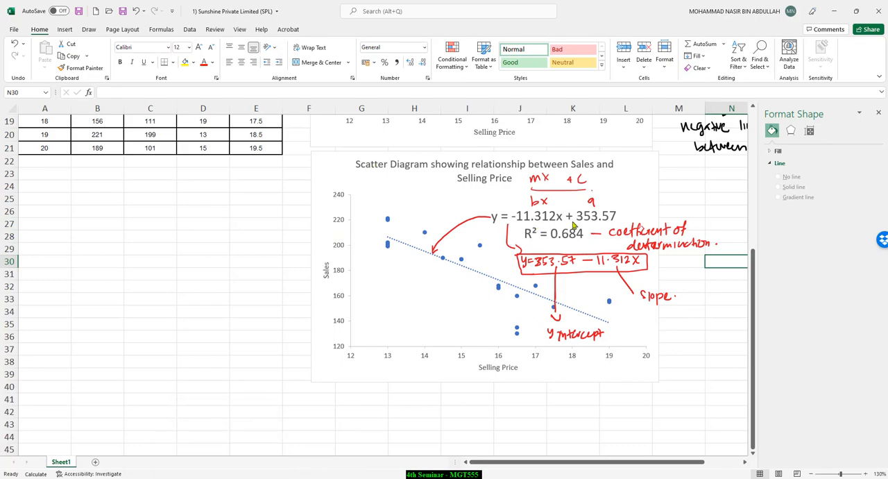
Step: Switch to the Trendlines and Regression Analysis presentation in PowerPoint and bring up the Formula slide for a and b
{"action": "left_click", "coordinate": [224, 477]}
{"action": "scroll", "coordinate": [390, 341], "scroll_direction": "down", "scroll_amount": 1}
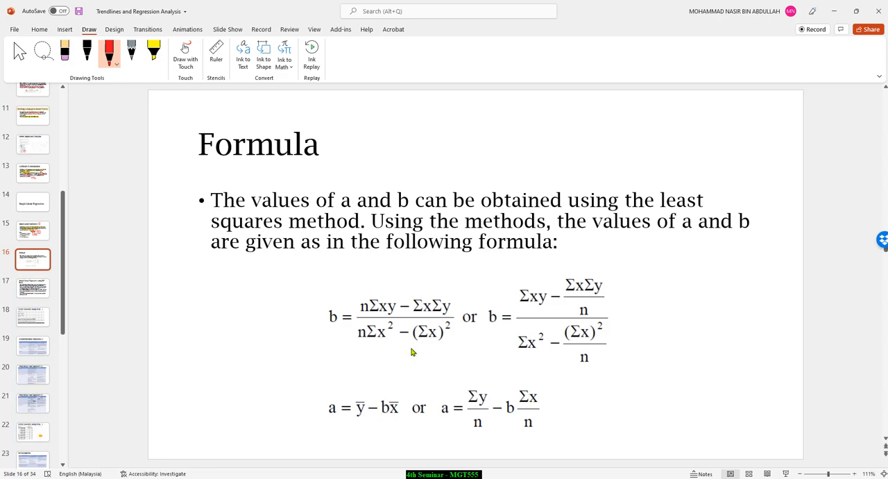
Step: Look through the slides on simple linear regression using MS Excel and the Sales and Selling Price output
{"action": "scroll", "coordinate": [412, 353], "scroll_direction": "down", "scroll_amount": 1}
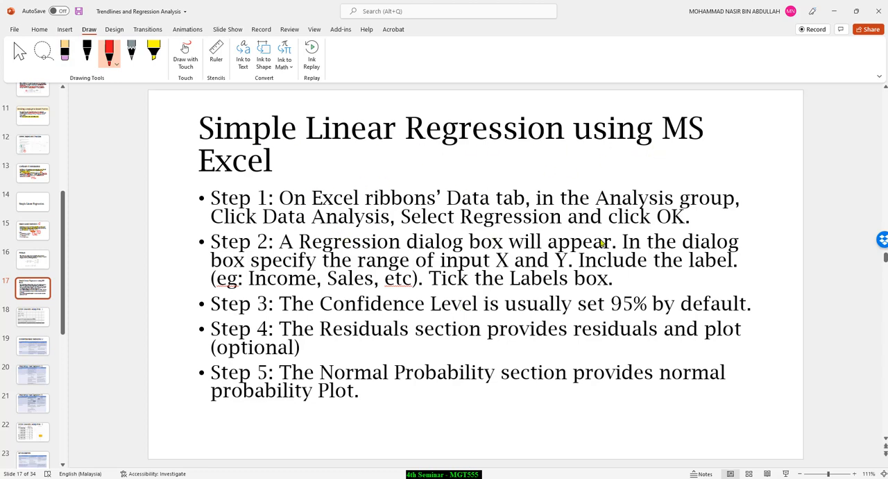
{"action": "scroll", "coordinate": [442, 289], "scroll_direction": "down", "scroll_amount": 1}
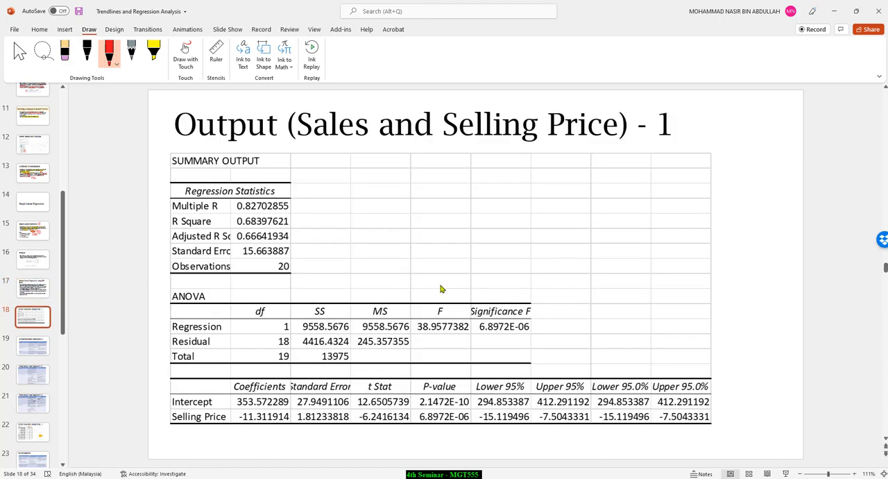
{"action": "scroll", "coordinate": [442, 289], "scroll_direction": "up", "scroll_amount": 1}
{"action": "scroll", "coordinate": [444, 287], "scroll_direction": "down", "scroll_amount": 1}
Step: Switch to the Sunshine Private Limited workbook in Excel, return to the branch data table and close the Format Shape pane
{"action": "left_click", "coordinate": [834, 12]}
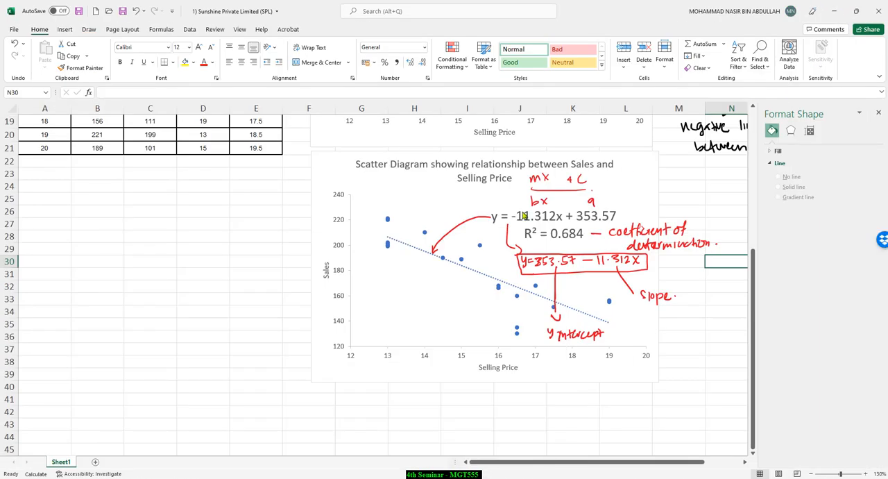
{"action": "scroll", "coordinate": [368, 251], "scroll_direction": "up", "scroll_amount": 6}
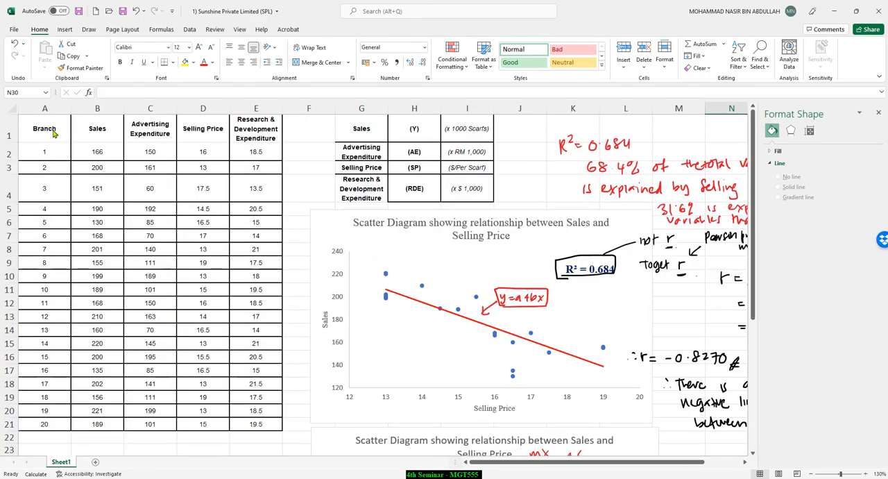
{"action": "mouse_move", "coordinate": [38, 136]}
{"action": "left_mouse_down"}
{"action": "mouse_move", "coordinate": [203, 132]}
{"action": "mouse_move", "coordinate": [250, 347]}
{"action": "mouse_move", "coordinate": [255, 424]}
{"action": "left_mouse_up"}
{"action": "left_click", "coordinate": [202, 263]}
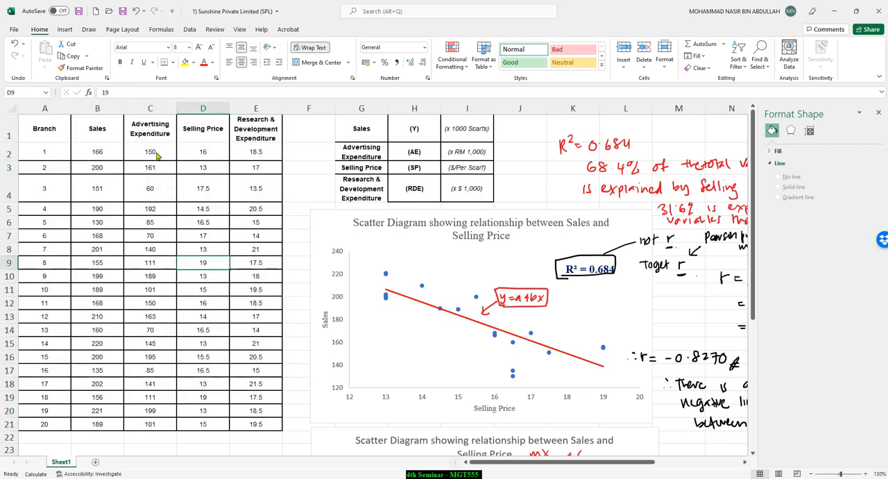
{"action": "left_click", "coordinate": [189, 31]}
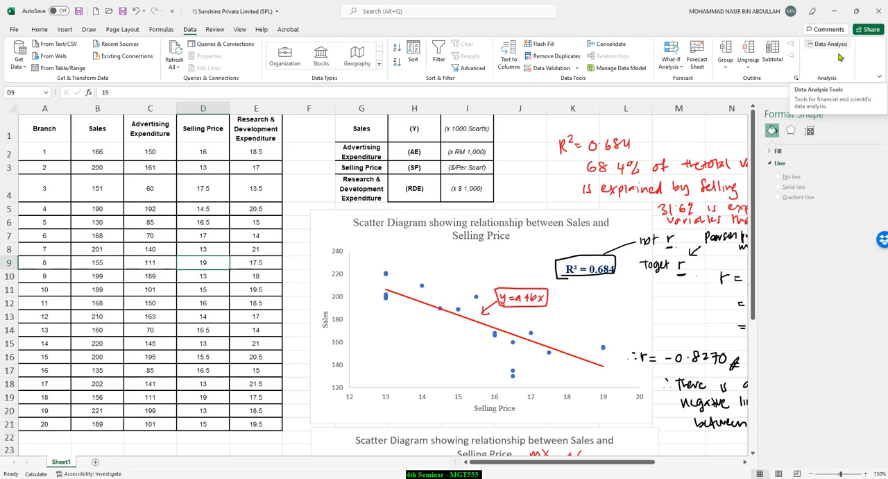
{"action": "left_click", "coordinate": [735, 128]}
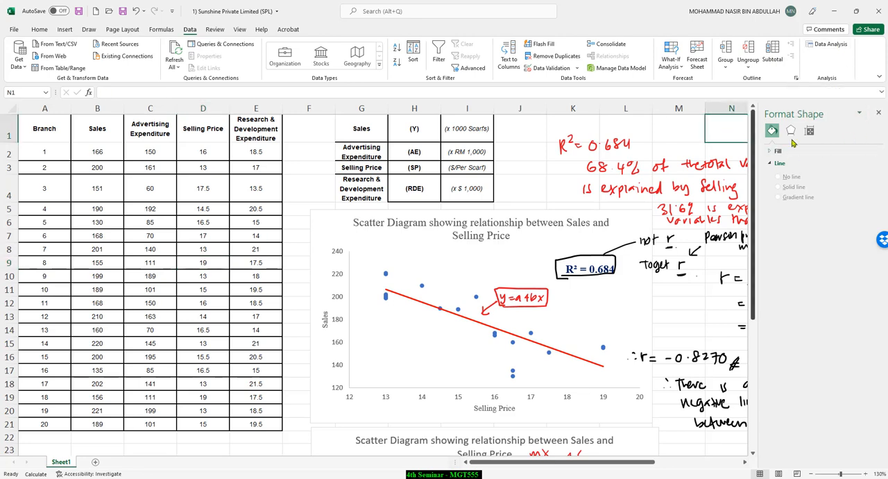
{"action": "left_click", "coordinate": [879, 113]}
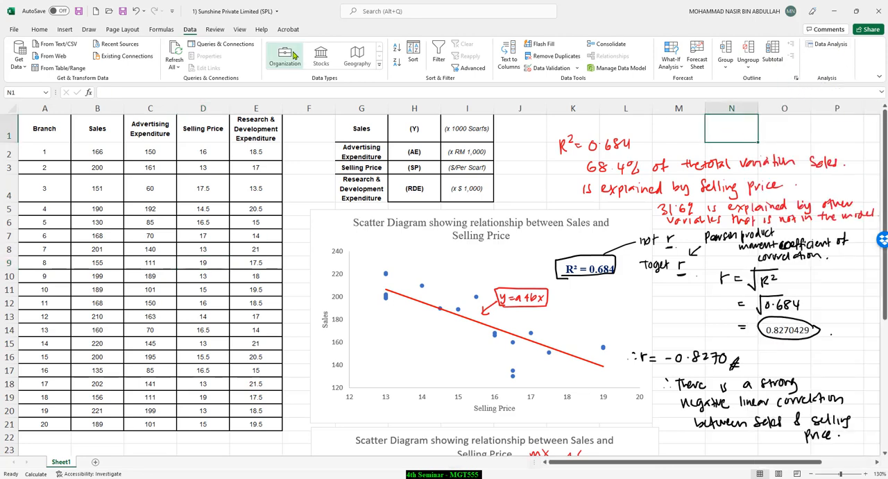
Step: Start the Regression tool from Excel's Data Analysis tools
{"action": "left_click", "coordinate": [826, 44]}
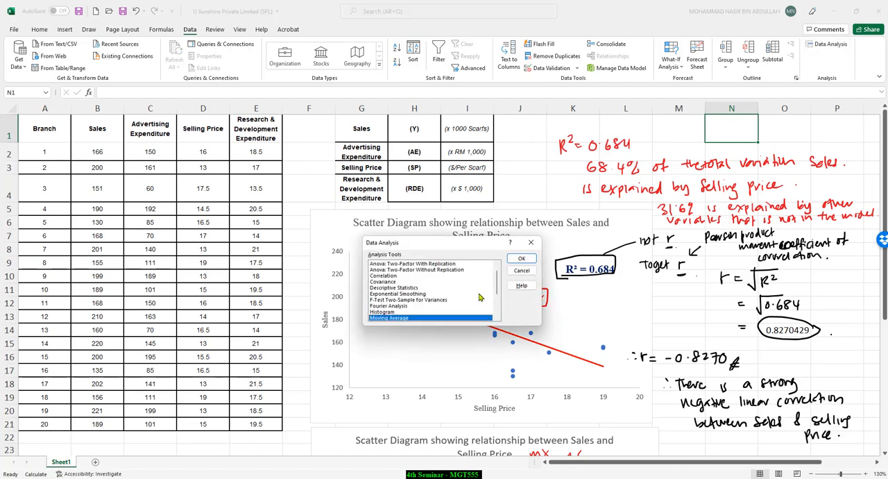
{"action": "left_click_drag", "start_coordinate": [497, 287], "coordinate": [496, 305]}
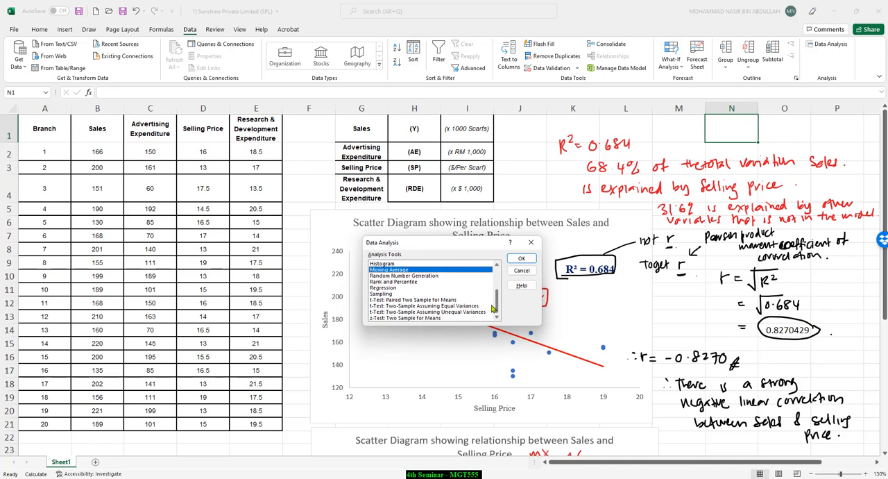
{"action": "left_click", "coordinate": [384, 289]}
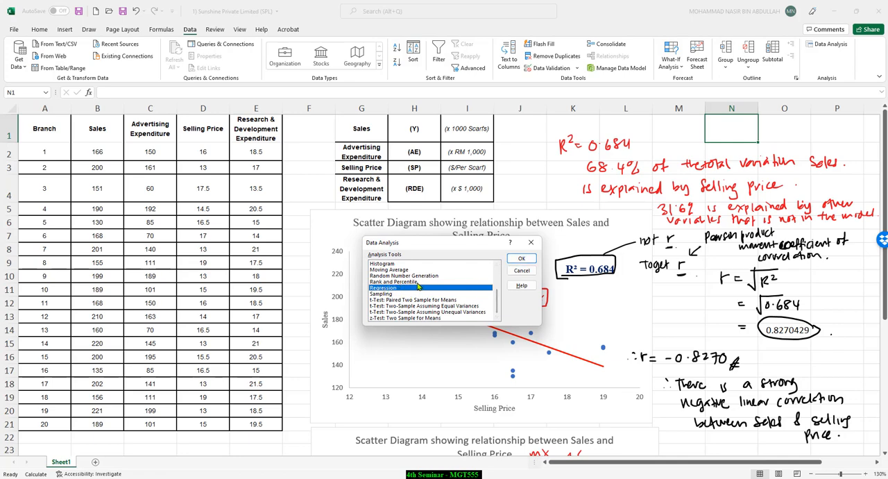
{"action": "left_click", "coordinate": [521, 258]}
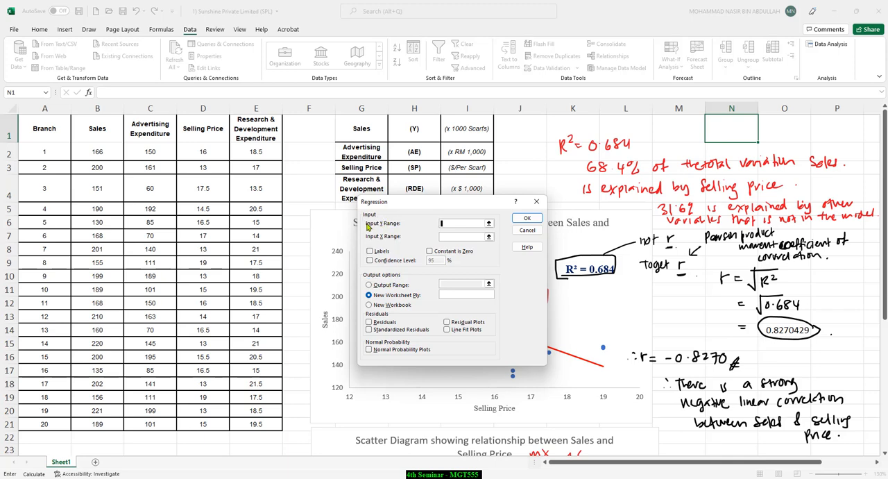
Step: Set the regression's Y range to the Sales column $B$1:$B$21 and its X range to the Selling Price column $D$1:$D$21
{"action": "left_click", "coordinate": [488, 224]}
{"action": "left_click_drag", "start_coordinate": [108, 130], "coordinate": [111, 424]}
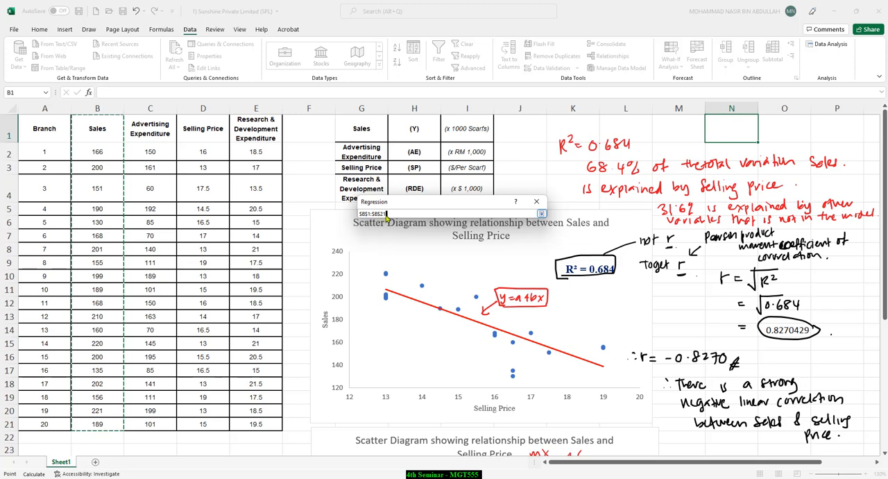
{"action": "left_click", "coordinate": [541, 213]}
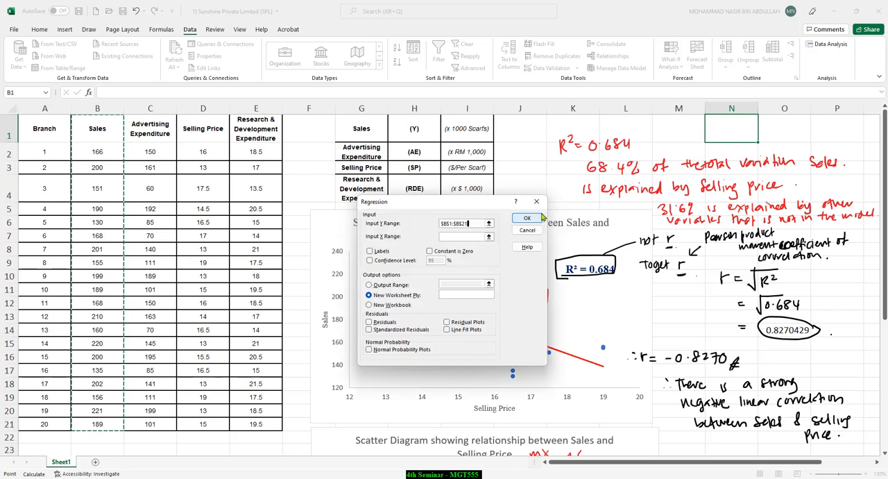
{"action": "left_click", "coordinate": [490, 237]}
{"action": "left_click_drag", "start_coordinate": [198, 124], "coordinate": [199, 424]}
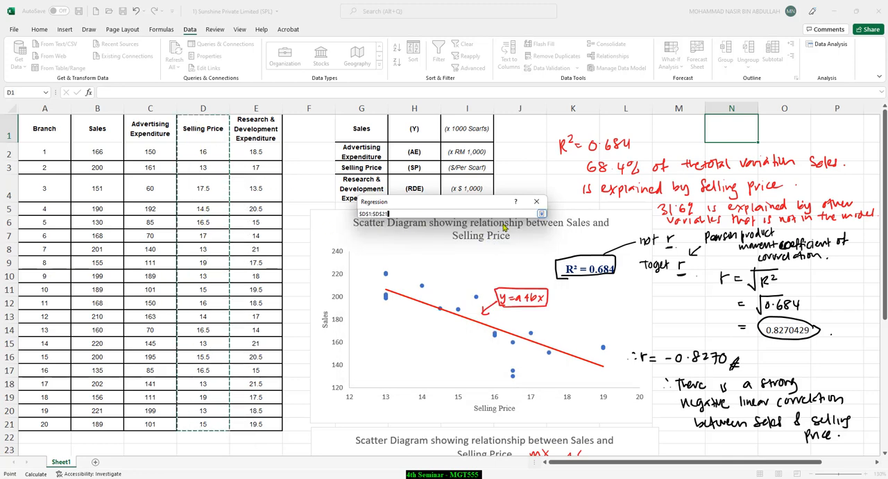
{"action": "left_click", "coordinate": [542, 214]}
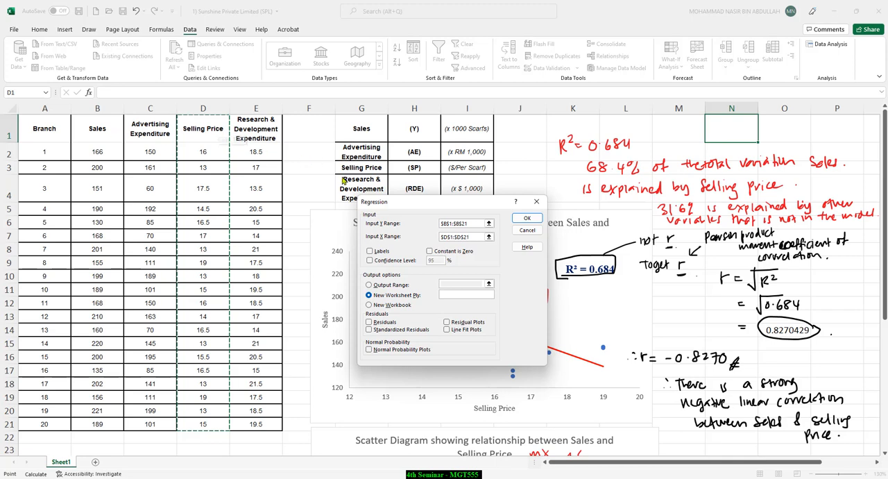
Step: Enable labels and the 95% confidence level for the regression, and set its output range to the empty cell $F$42 below the chart
{"action": "left_click", "coordinate": [369, 251]}
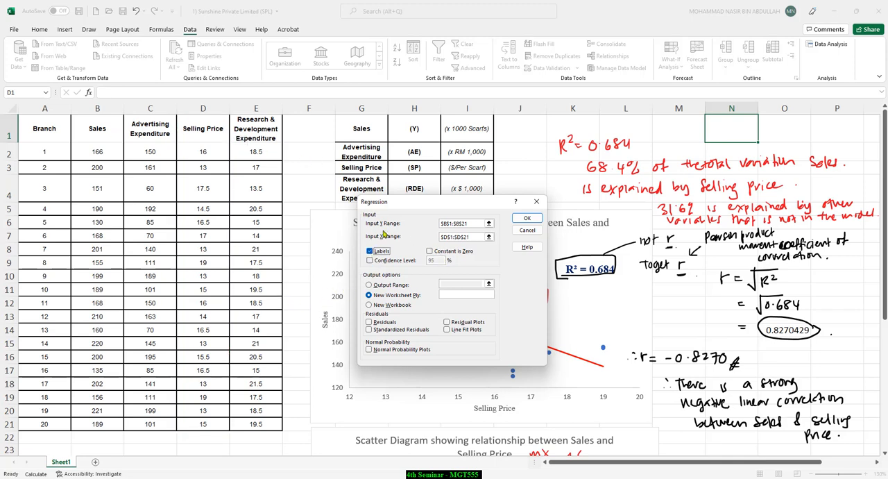
{"action": "left_click", "coordinate": [370, 260]}
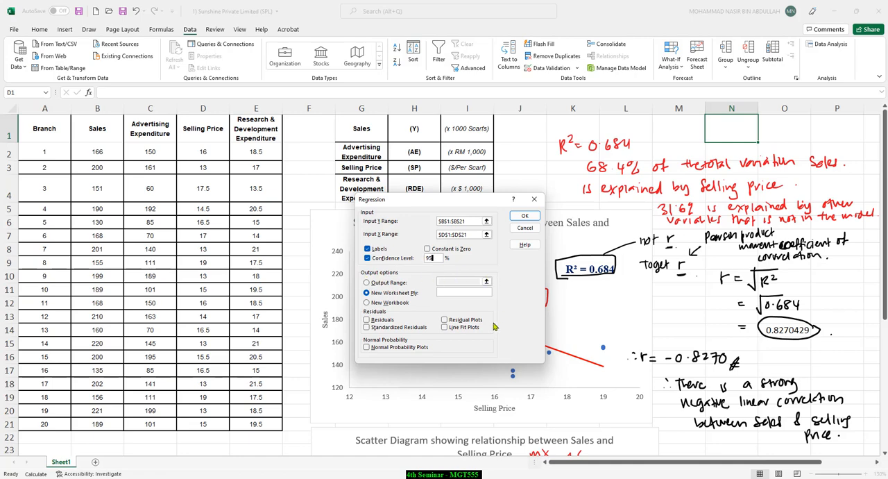
{"action": "left_click", "coordinate": [366, 284]}
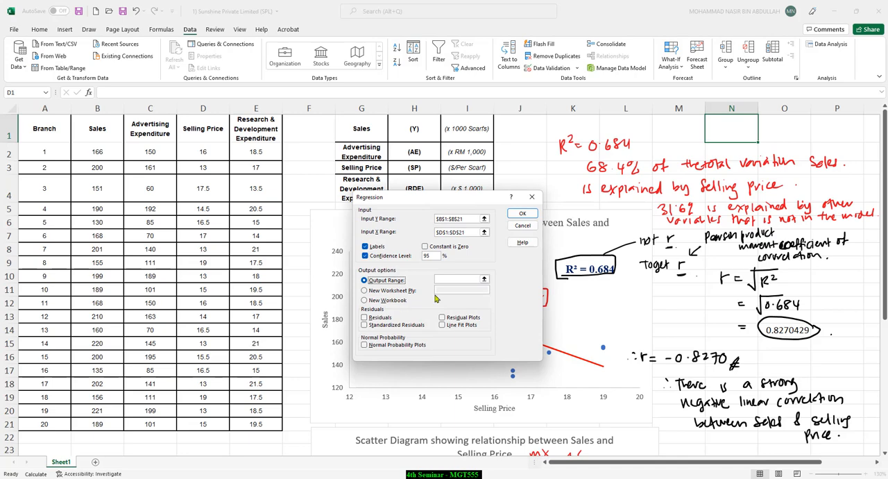
{"action": "left_click", "coordinate": [484, 279]}
{"action": "scroll", "coordinate": [222, 276], "scroll_direction": "down", "scroll_amount": 7}
{"action": "scroll", "coordinate": [220, 277], "scroll_direction": "down", "scroll_amount": 2}
{"action": "left_click", "coordinate": [310, 298]}
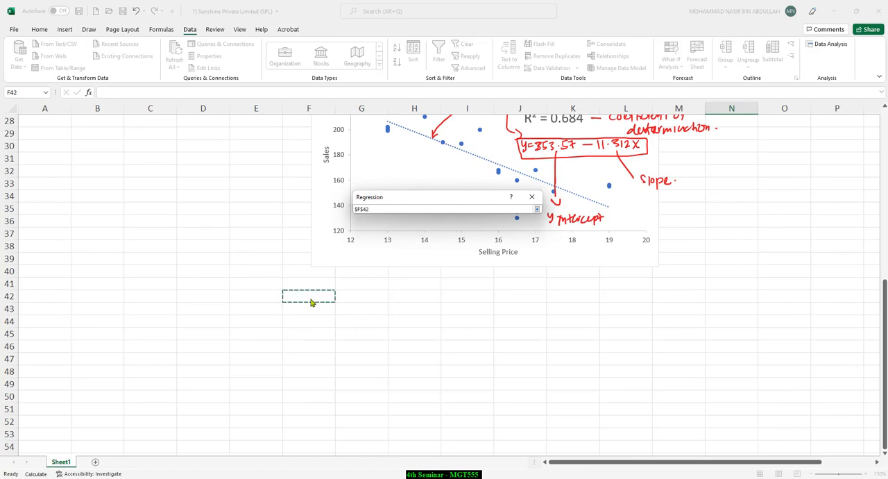
{"action": "left_click", "coordinate": [537, 211]}
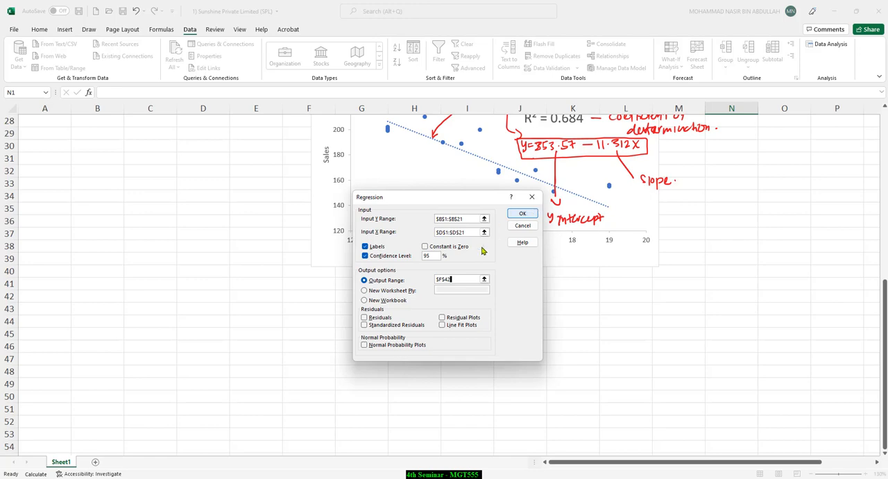
Step: Include residuals, residual plots and normal probability plots in the regression output, and run the analysis
{"action": "left_click", "coordinate": [365, 318]}
{"action": "left_click", "coordinate": [443, 318]}
{"action": "left_click", "coordinate": [364, 346]}
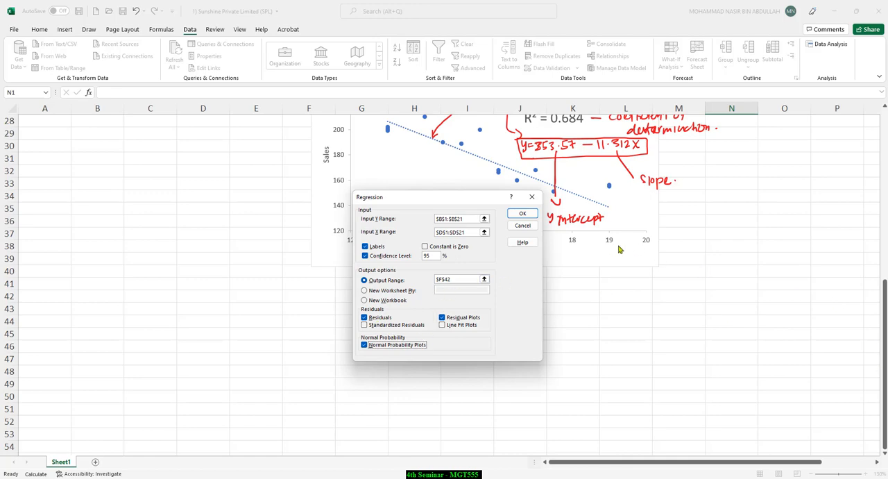
{"action": "left_click", "coordinate": [521, 214]}
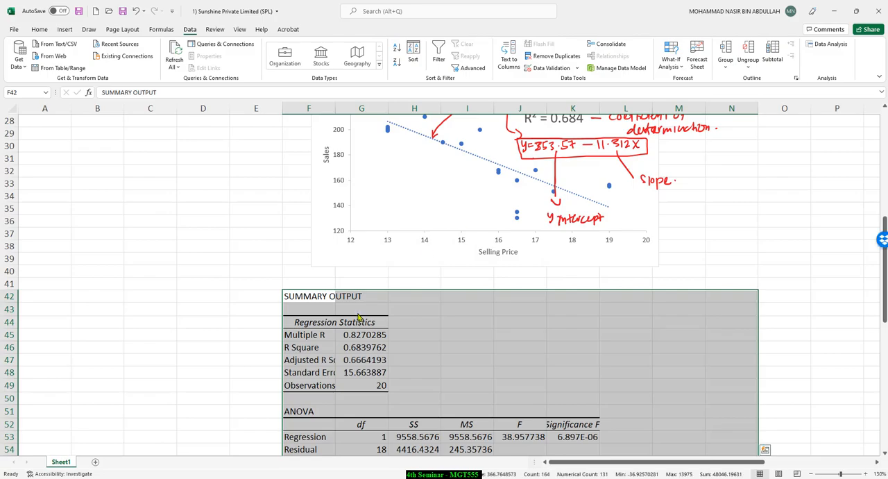
Step: Move the Normal Probability Plot and the Selling Price Residual Plot to the empty area beside the summary output, one below the other
{"action": "scroll", "coordinate": [361, 315], "scroll_direction": "down", "scroll_amount": 6}
{"action": "scroll", "coordinate": [378, 308], "scroll_direction": "down", "scroll_amount": 8}
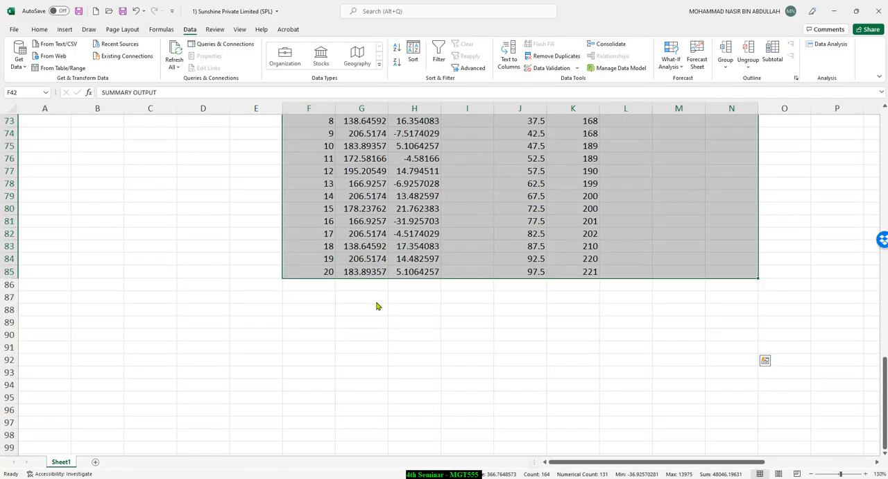
{"action": "scroll", "coordinate": [376, 305], "scroll_direction": "up", "scroll_amount": 11}
{"action": "scroll", "coordinate": [548, 300], "scroll_direction": "down", "scroll_amount": 3}
{"action": "scroll", "coordinate": [506, 303], "scroll_direction": "up", "scroll_amount": 12}
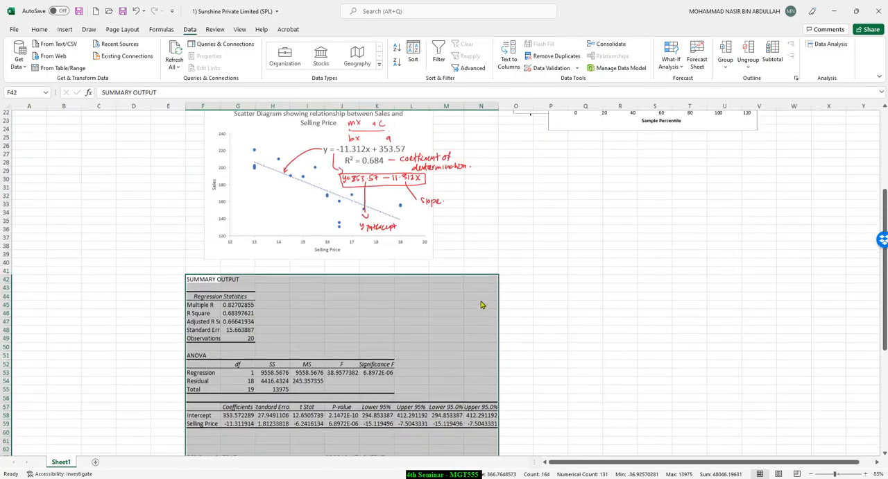
{"action": "left_click_drag", "start_coordinate": [582, 257], "coordinate": [568, 368]}
{"action": "left_click_drag", "start_coordinate": [539, 254], "coordinate": [555, 428]}
{"action": "scroll", "coordinate": [566, 380], "scroll_direction": "down", "scroll_amount": 6}
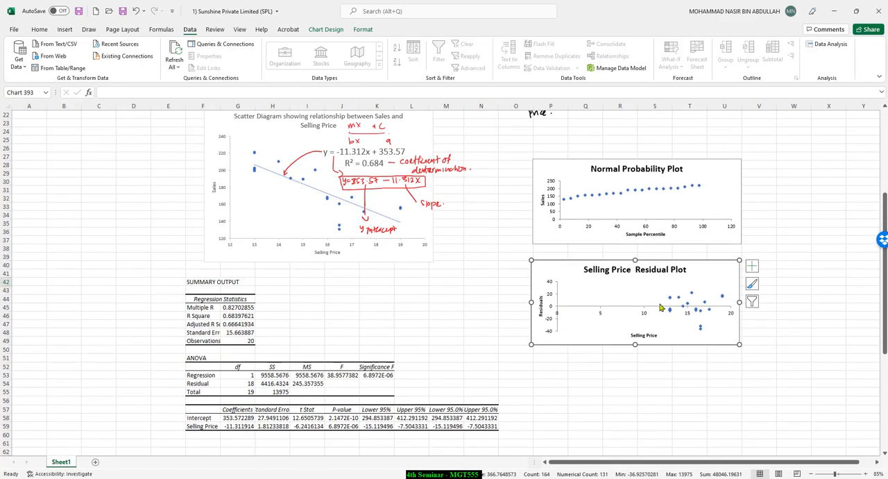
{"action": "left_click_drag", "start_coordinate": [562, 282], "coordinate": [558, 385]}
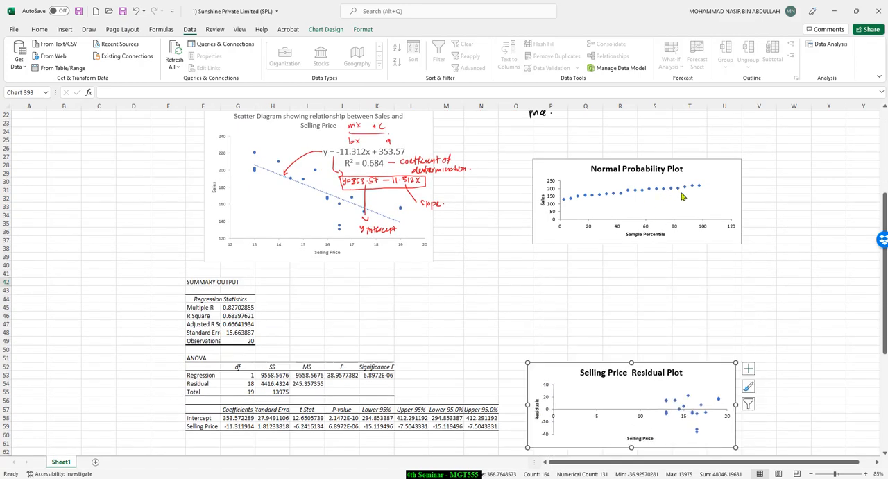
Step: Enlarge the Normal Probability Plot and the Selling Price Residual Plot to matching widths, with the residual plot directly beneath
{"action": "left_click", "coordinate": [704, 197]}
{"action": "left_click_drag", "start_coordinate": [741, 245], "coordinate": [787, 313]}
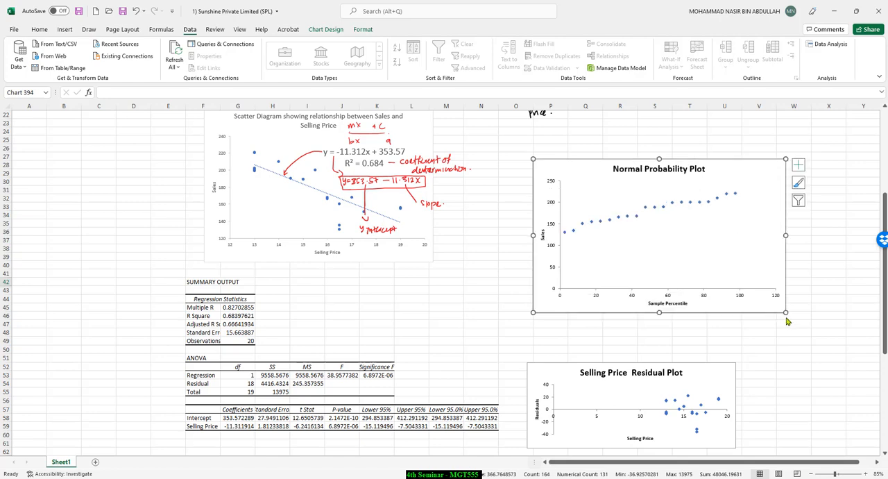
{"action": "left_click_drag", "start_coordinate": [692, 378], "coordinate": [698, 334]}
{"action": "left_click_drag", "start_coordinate": [742, 408], "coordinate": [787, 450]}
{"action": "left_click", "coordinate": [811, 301]}
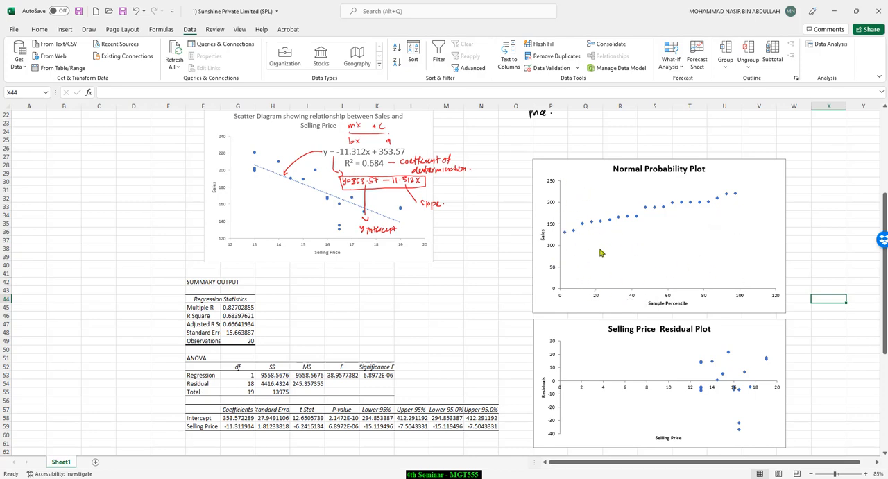
Step: Set the minimum bound of the Normal Probability Plot's vertical axis to 100, and raise it to 120
{"action": "left_click", "coordinate": [553, 272]}
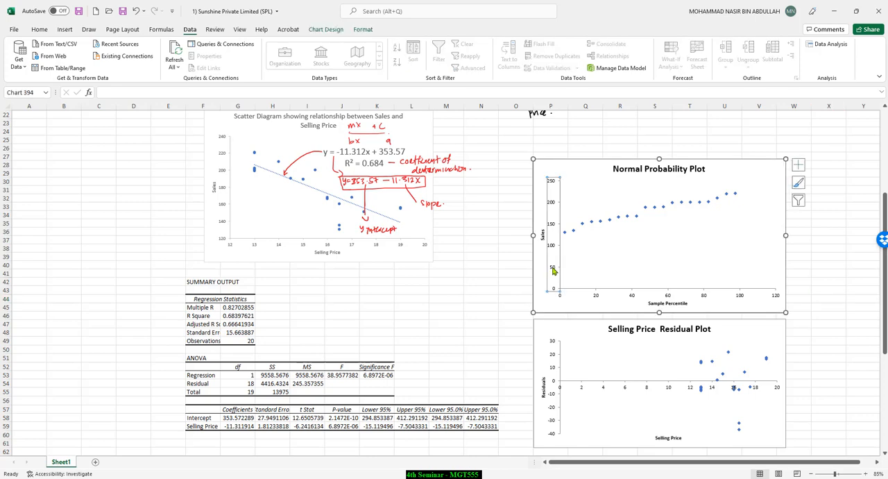
{"action": "right_click", "coordinate": [553, 271]}
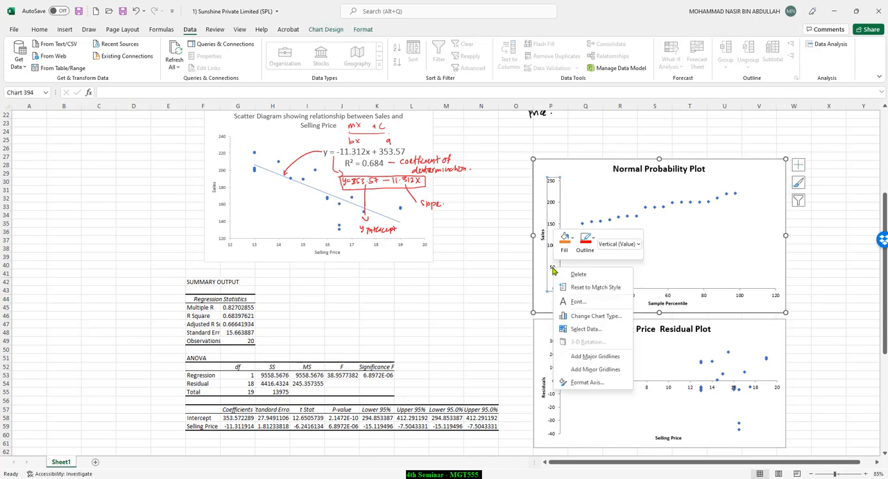
{"action": "left_click", "coordinate": [586, 387]}
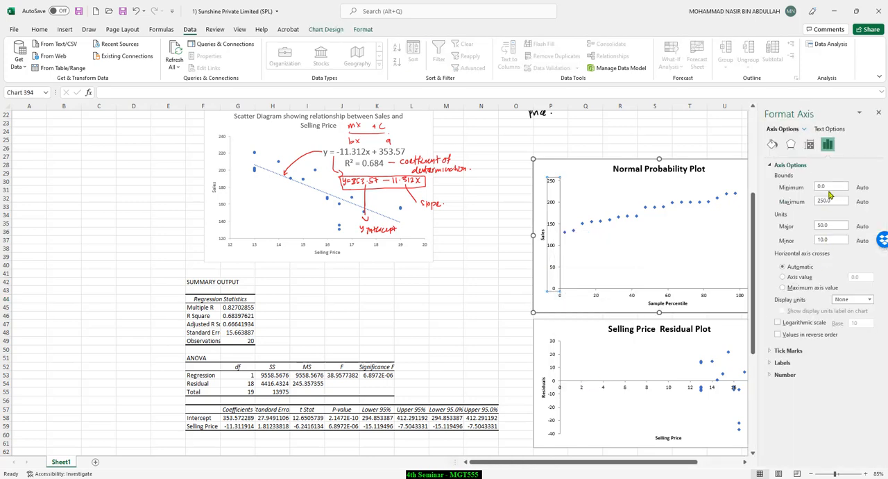
{"action": "left_click", "coordinate": [832, 187]}
{"action": "type", "text": "100"}
{"action": "key", "text": "Tab"}
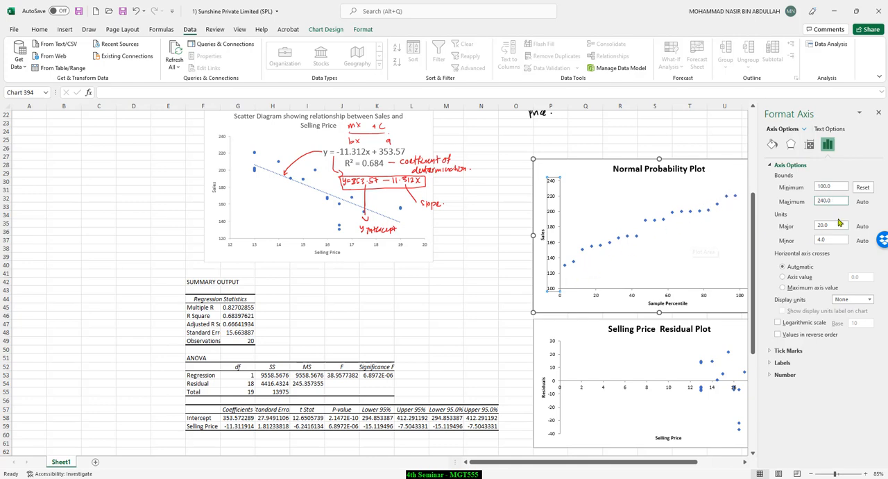
{"action": "double_click", "coordinate": [835, 187]}
{"action": "type", "text": "120"}
{"action": "left_click", "coordinate": [832, 201]}
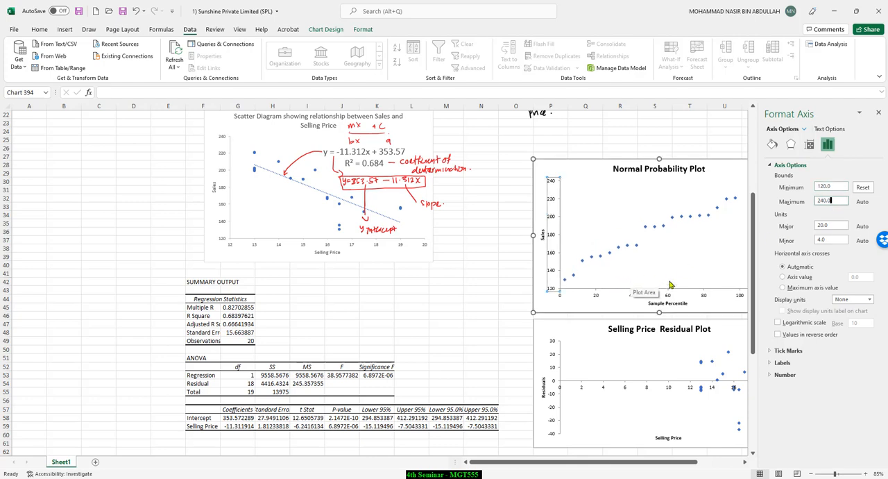
{"action": "left_click", "coordinate": [683, 222]}
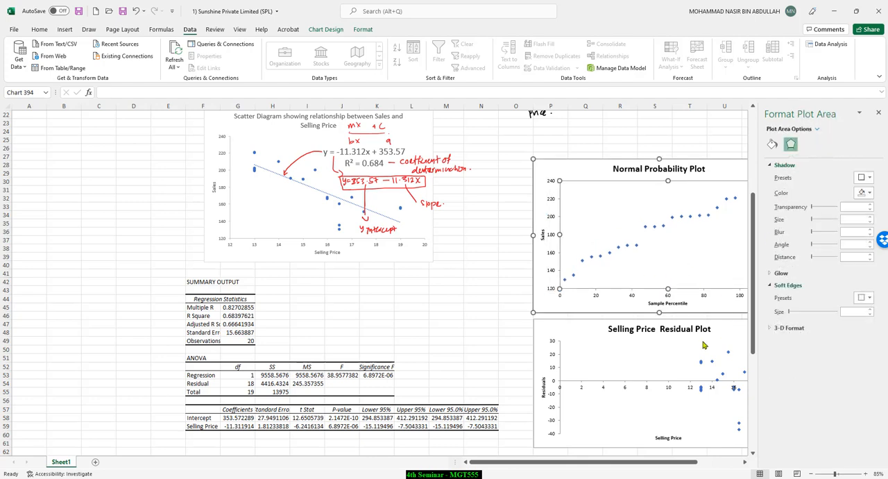
Step: Set the minimum bound of the Selling Price Residual Plot's horizontal axis to 12 and close the formatting options
{"action": "left_click", "coordinate": [650, 364]}
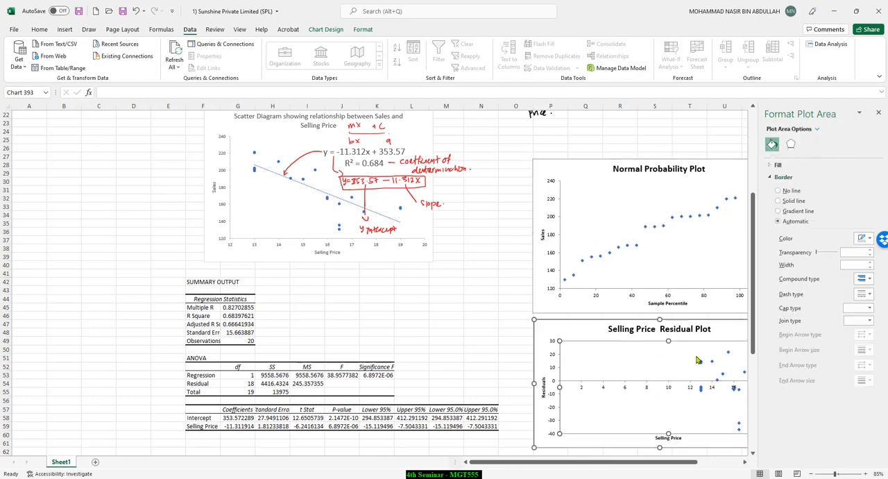
{"action": "left_click", "coordinate": [625, 391]}
{"action": "left_click", "coordinate": [828, 144]}
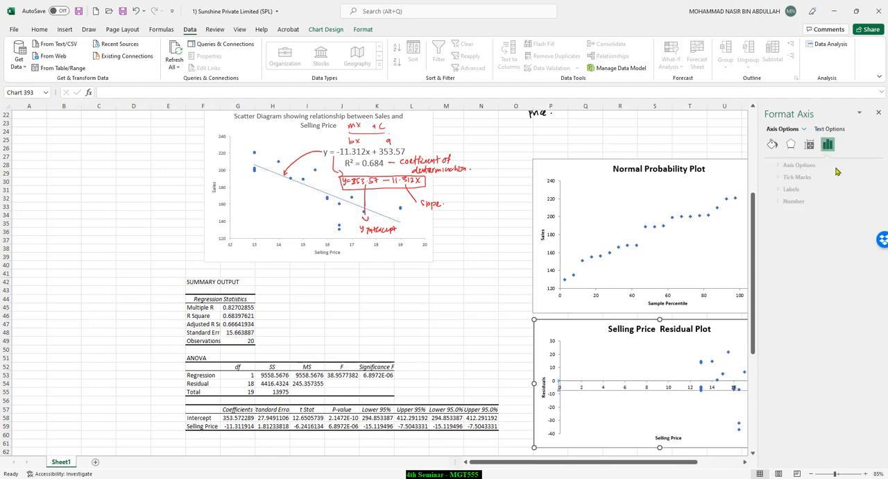
{"action": "left_click", "coordinate": [791, 165]}
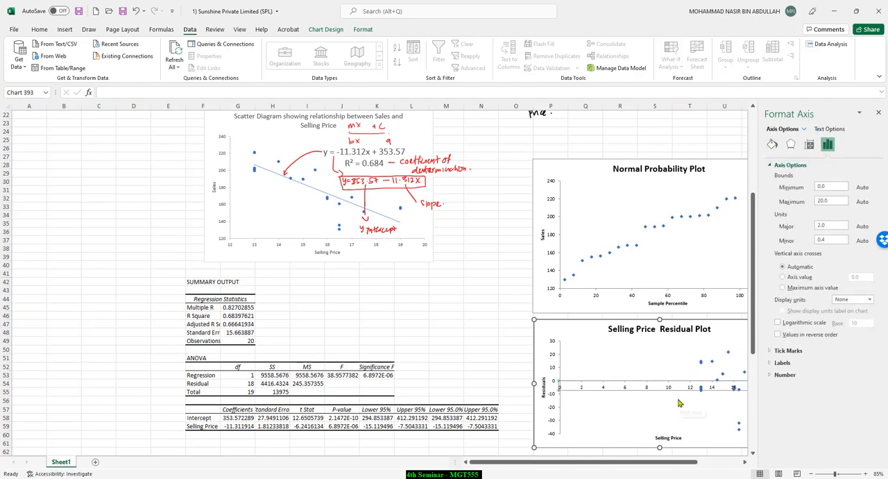
{"action": "left_click_drag", "start_coordinate": [832, 188], "coordinate": [808, 191]}
{"action": "key", "text": "Tab"}
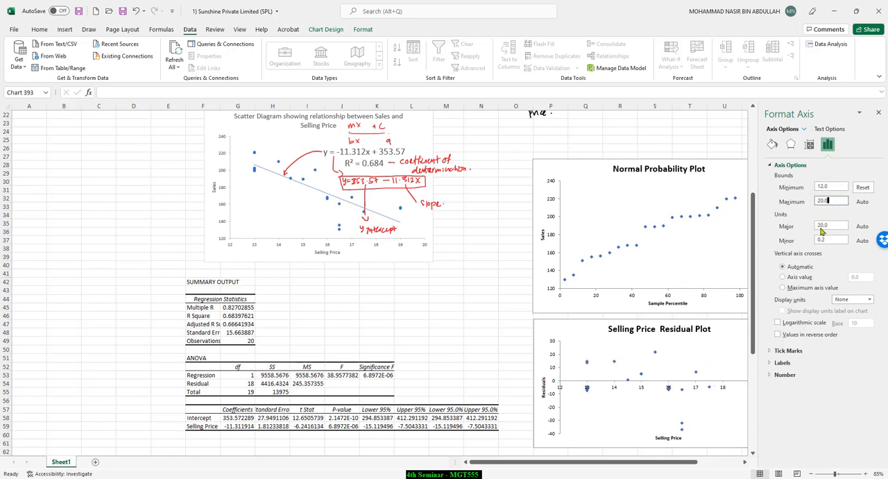
{"action": "left_click", "coordinate": [725, 315]}
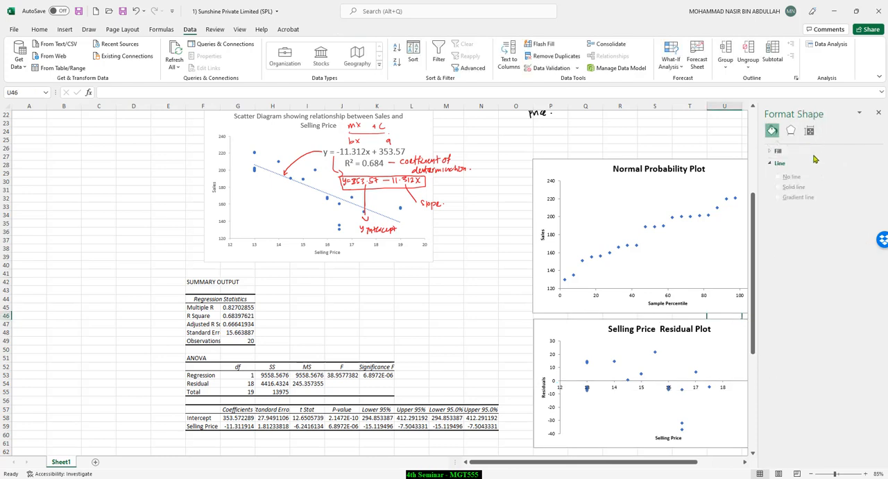
{"action": "left_click", "coordinate": [878, 112]}
{"action": "left_click", "coordinate": [811, 333]}
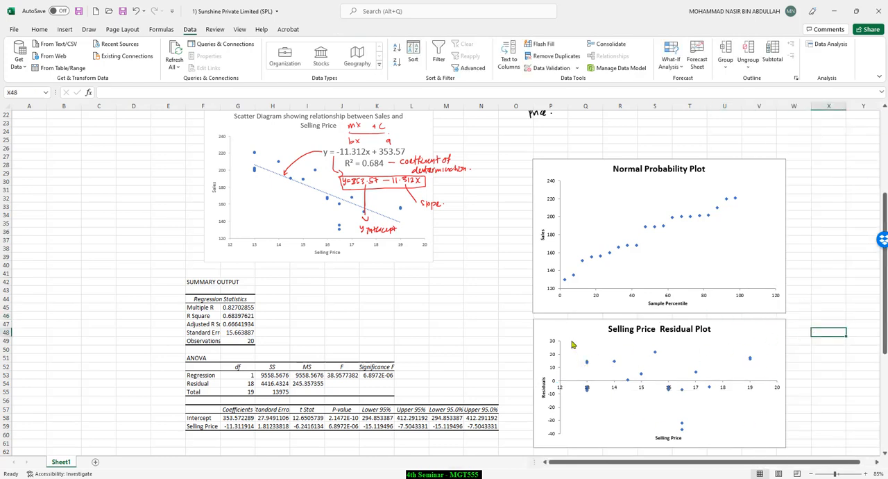
Step: Review the regression statistics, ANOVA, coefficients and probability output tables on the sheet
{"action": "scroll", "coordinate": [400, 311], "scroll_direction": "down", "scroll_amount": 3}
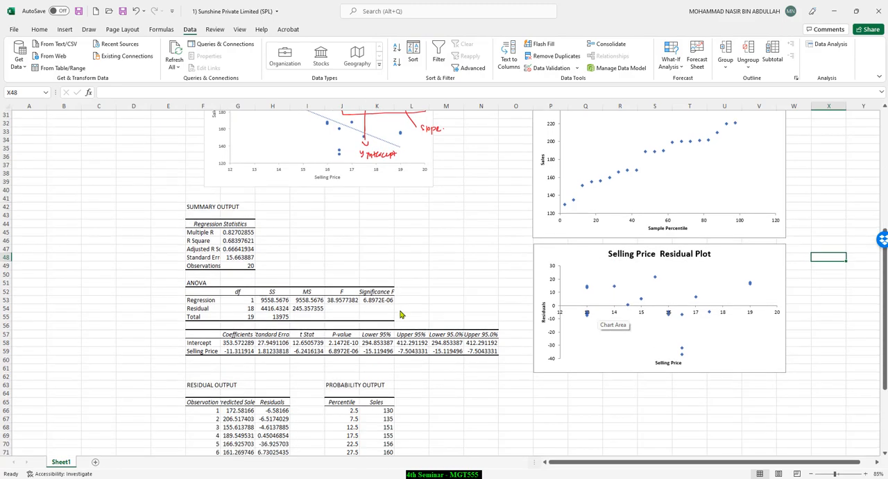
{"action": "scroll", "coordinate": [234, 293], "scroll_direction": "down", "scroll_amount": 1}
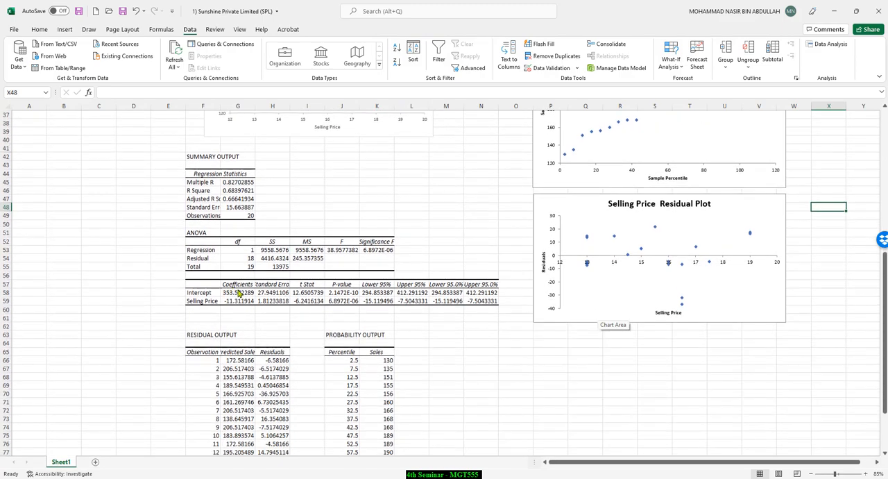
{"action": "left_click", "coordinate": [207, 199]}
{"action": "left_click", "coordinate": [207, 250]}
{"action": "left_click", "coordinate": [207, 301]}
{"action": "left_click", "coordinate": [383, 369]}
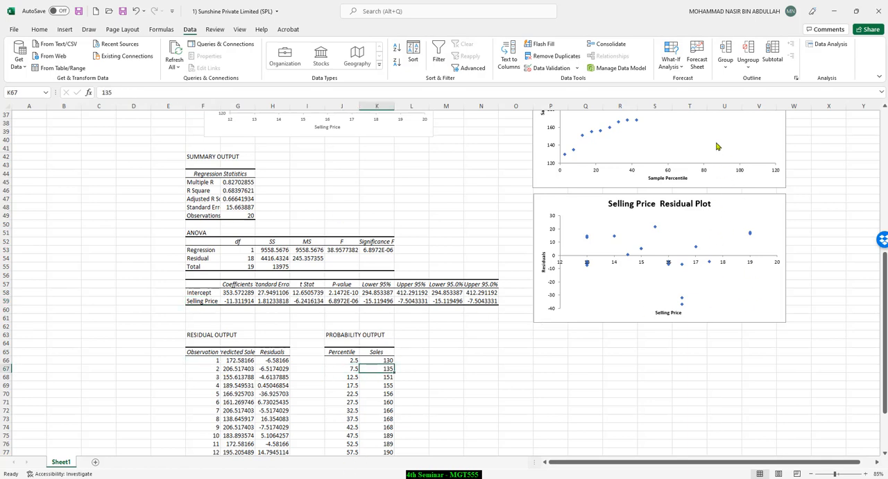
Step: Move the Normal Probability Plot and Selling Price Residual Plot down together, beside the regression tables and residual output, and view the sheet at 115%
{"action": "left_click", "coordinate": [772, 148]}
{"action": "left_click", "coordinate": [771, 206], "text": "ctrl"}
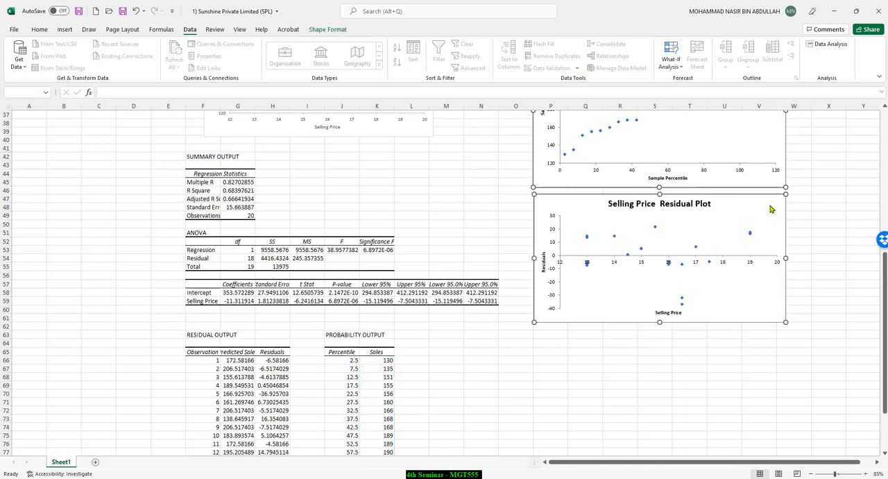
{"action": "left_click_drag", "start_coordinate": [736, 180], "coordinate": [727, 295]}
{"action": "left_click_drag", "start_coordinate": [600, 463], "coordinate": [636, 464]}
{"action": "scroll", "coordinate": [248, 239], "scroll_direction": "up", "scroll_amount": 2}
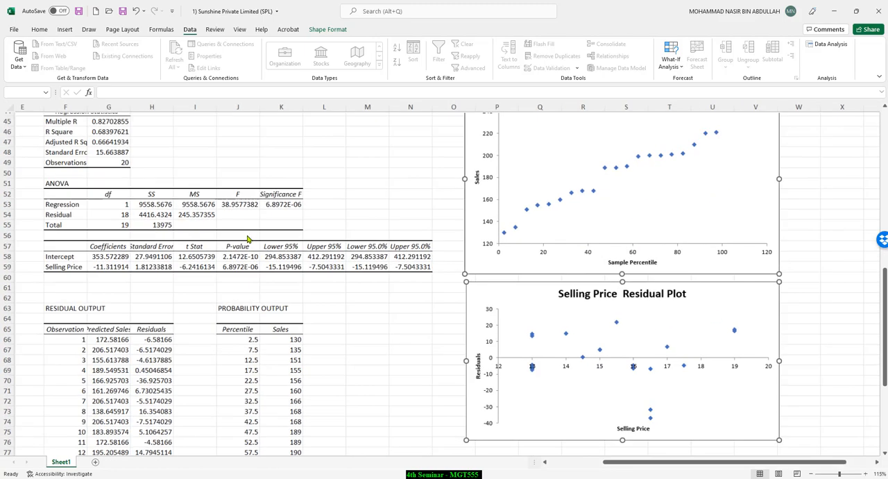
{"action": "scroll", "coordinate": [248, 240], "scroll_direction": "up", "scroll_amount": 1}
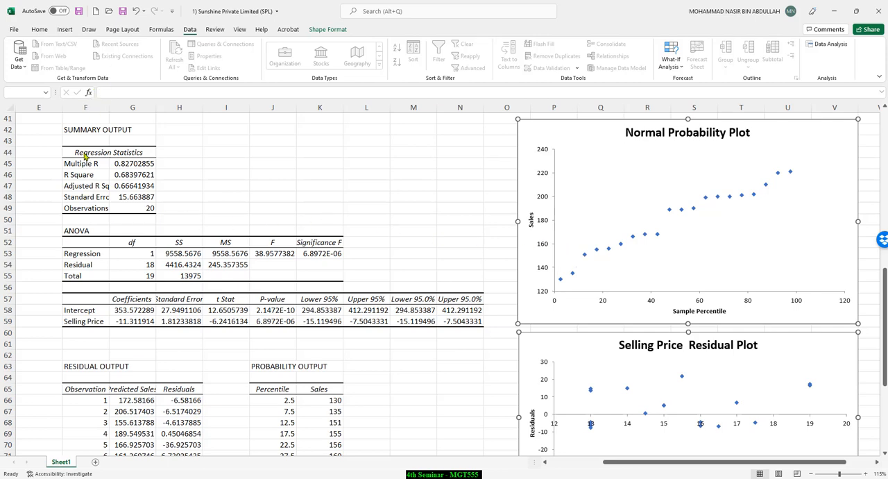
Step: Underline the SUMMARY OUTPUT heading in red ink, circle the Multiple R value, and annotate it "Pearson product moment of correlation"
{"action": "key", "text": "Escape"}
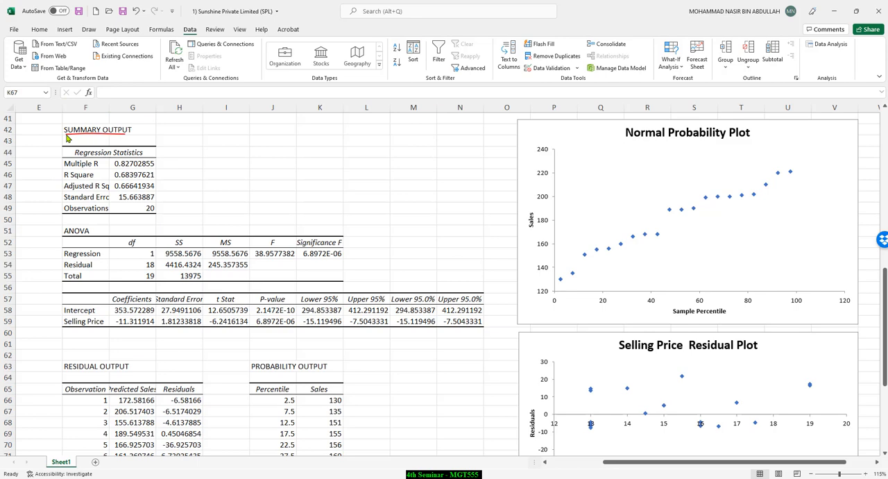
{"action": "left_click_drag", "start_coordinate": [66, 136], "coordinate": [127, 135]}
{"action": "mouse_move", "coordinate": [108, 174]}
{"action": "left_mouse_down"}
{"action": "mouse_move", "coordinate": [252, 138]}
{"action": "mouse_move", "coordinate": [295, 135]}
{"action": "mouse_move", "coordinate": [267, 155]}
{"action": "mouse_move", "coordinate": [313, 146]}
{"action": "left_mouse_up"}
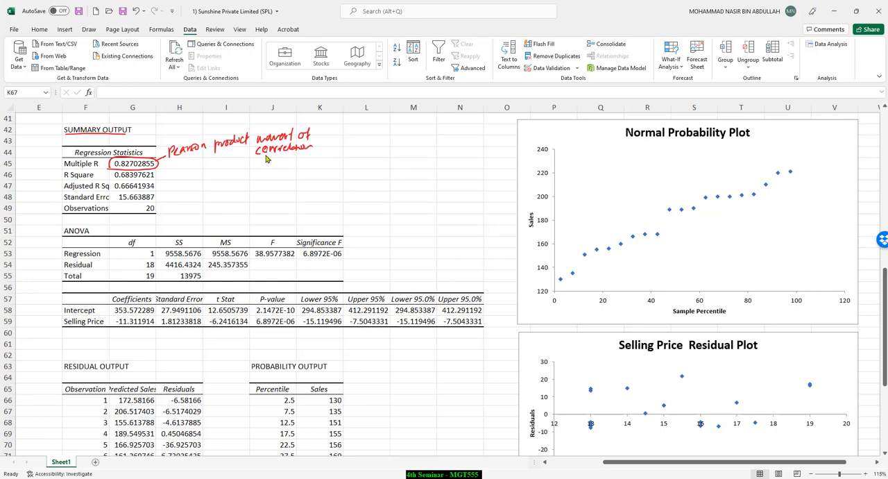
Step: Compare the annotated scatter diagram with the regression statistics, including R Square, Adjusted R Square, Standard Error and Observations
{"action": "scroll", "coordinate": [139, 185], "scroll_direction": "up", "scroll_amount": 1}
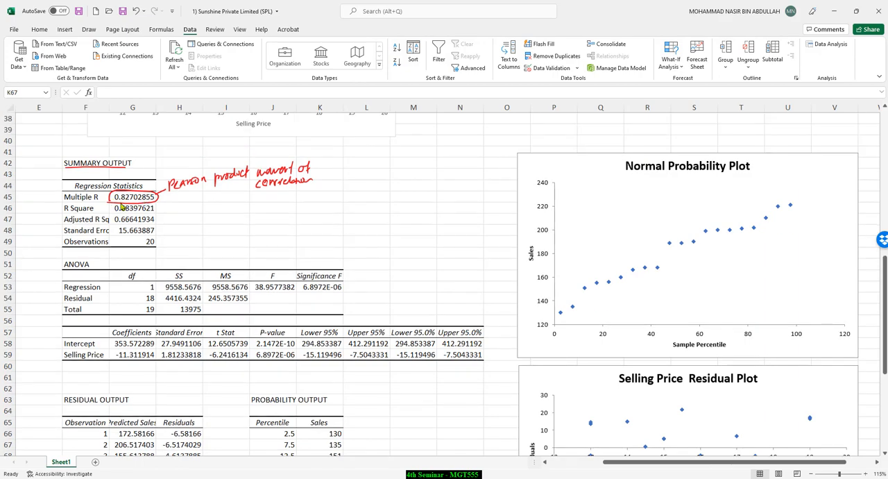
{"action": "scroll", "coordinate": [118, 200], "scroll_direction": "up", "scroll_amount": 6}
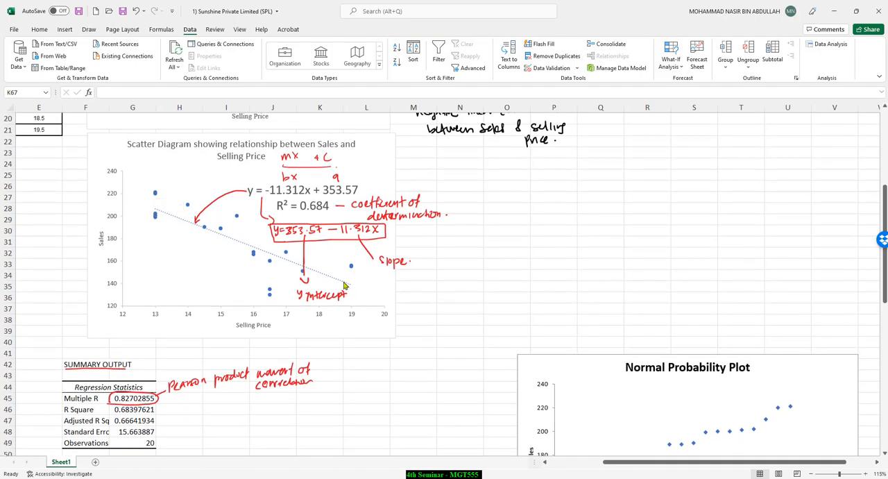
{"action": "scroll", "coordinate": [163, 318], "scroll_direction": "down", "scroll_amount": 2}
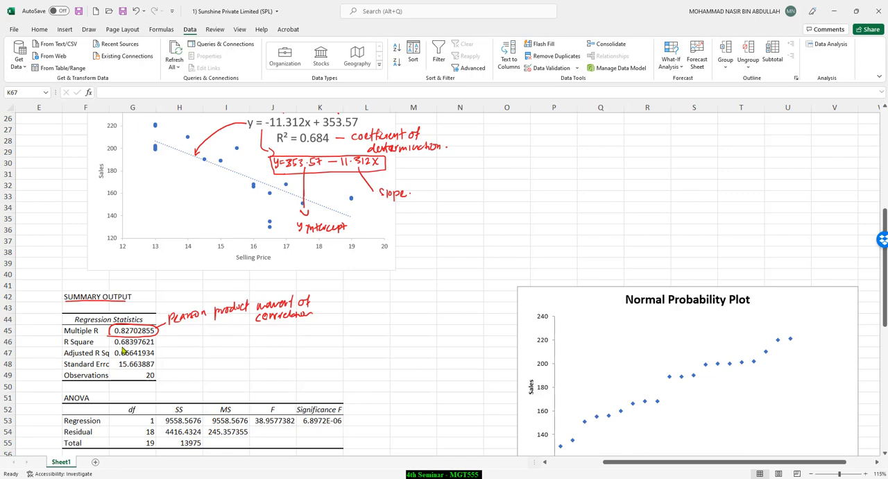
{"action": "left_click", "coordinate": [122, 346]}
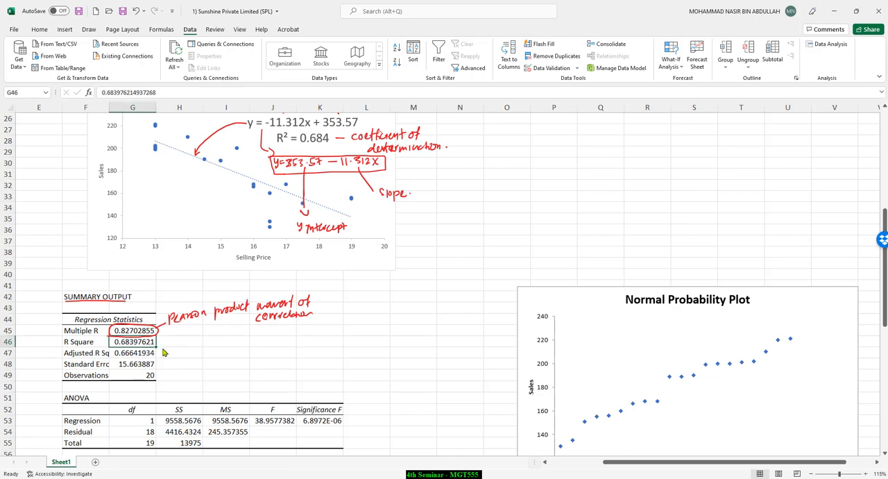
{"action": "scroll", "coordinate": [142, 332], "scroll_direction": "down", "scroll_amount": 1}
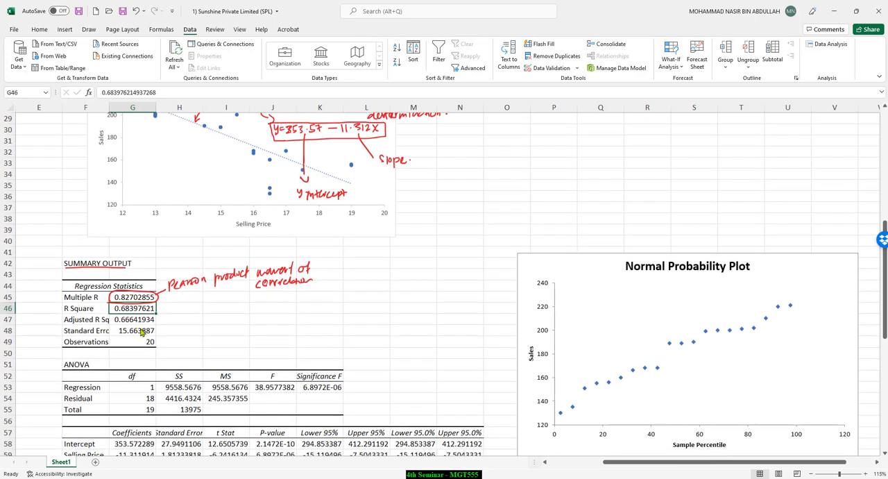
{"action": "left_click", "coordinate": [99, 333]}
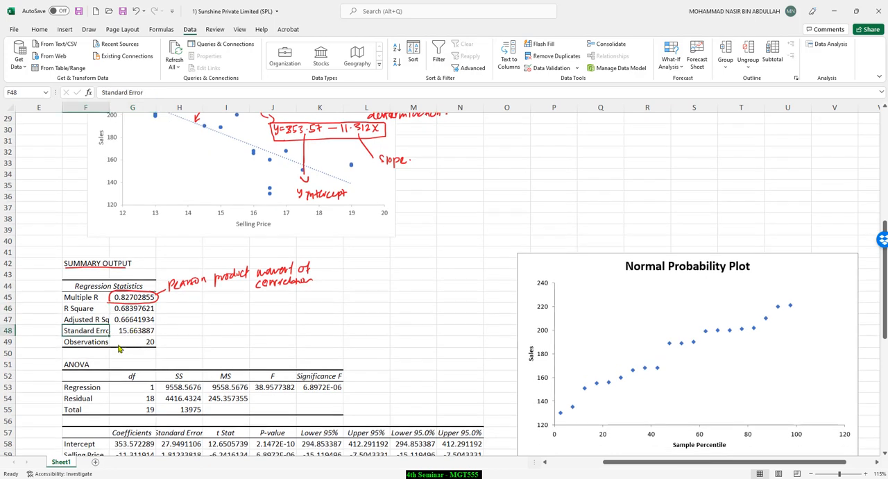
{"action": "left_click", "coordinate": [100, 347]}
{"action": "left_click_drag", "start_coordinate": [97, 319], "coordinate": [142, 344]}
{"action": "left_click", "coordinate": [180, 331]}
{"action": "left_click", "coordinate": [106, 344]}
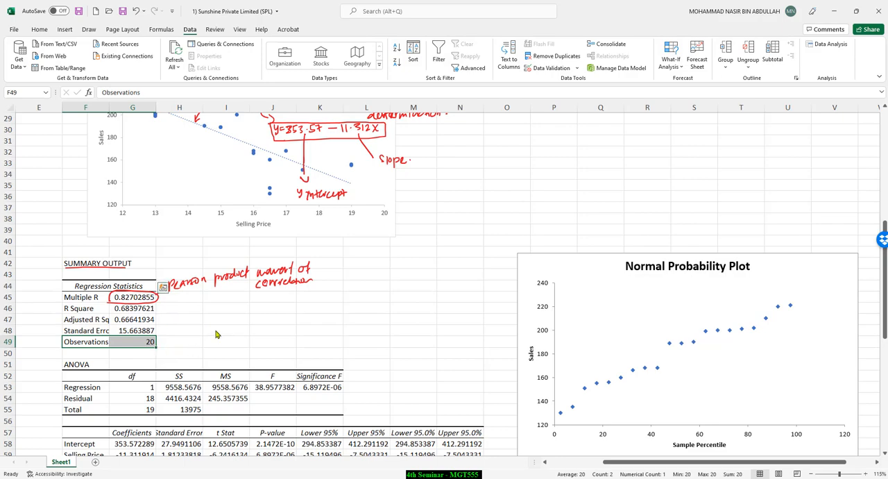
Step: Go through the ANOVA, coefficients, residual output and probability output tables, highlighting the cells of the last three
{"action": "scroll", "coordinate": [163, 321], "scroll_direction": "down", "scroll_amount": 3}
{"action": "left_click", "coordinate": [72, 268]}
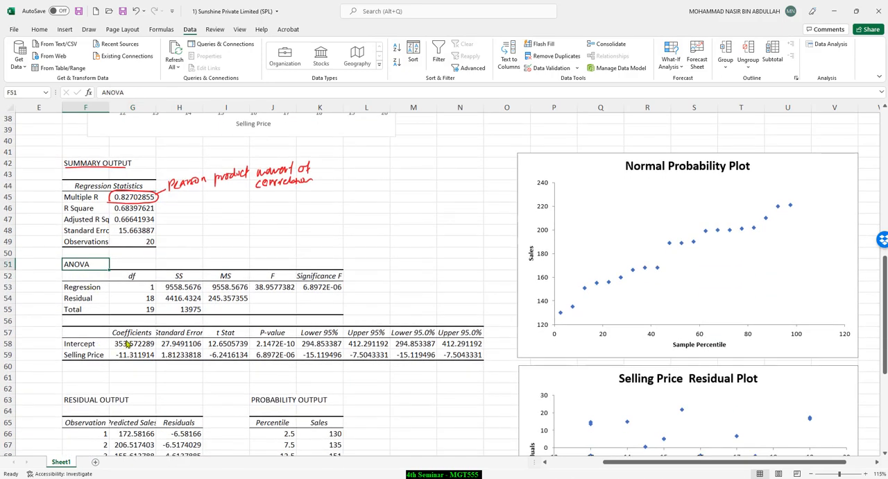
{"action": "left_click_drag", "start_coordinate": [91, 336], "coordinate": [481, 356]}
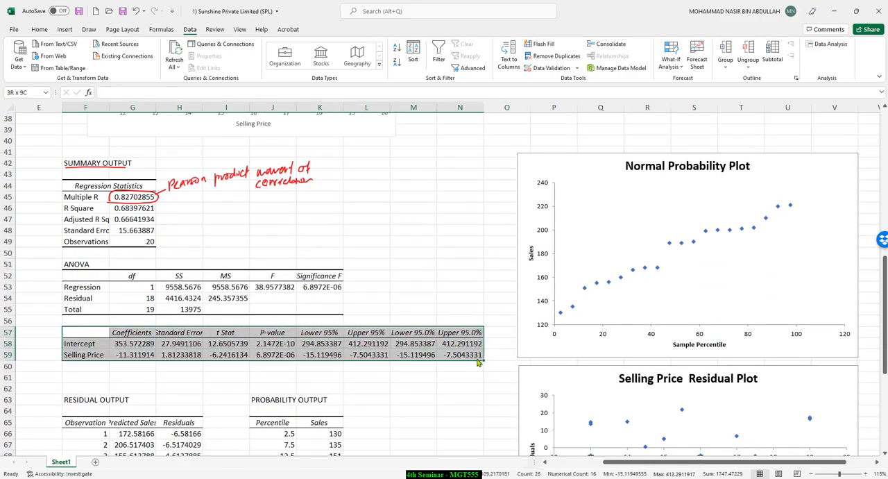
{"action": "scroll", "coordinate": [127, 355], "scroll_direction": "down", "scroll_amount": 3}
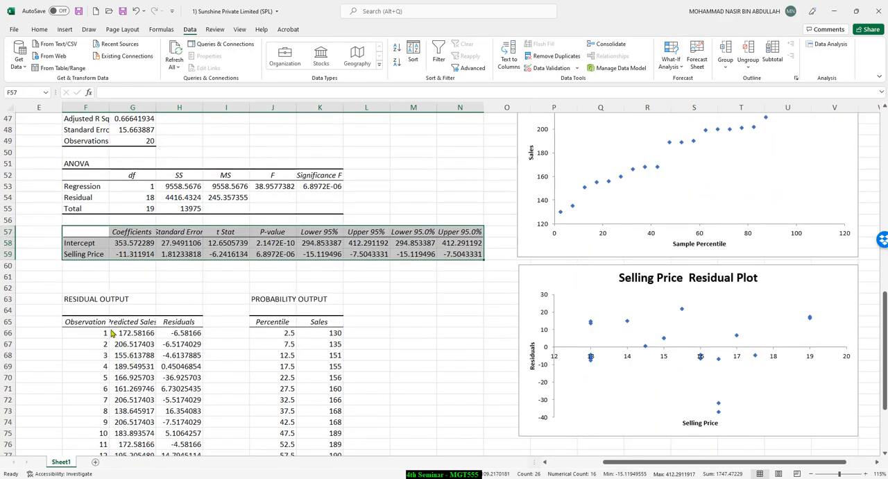
{"action": "left_click_drag", "start_coordinate": [74, 301], "coordinate": [199, 424]}
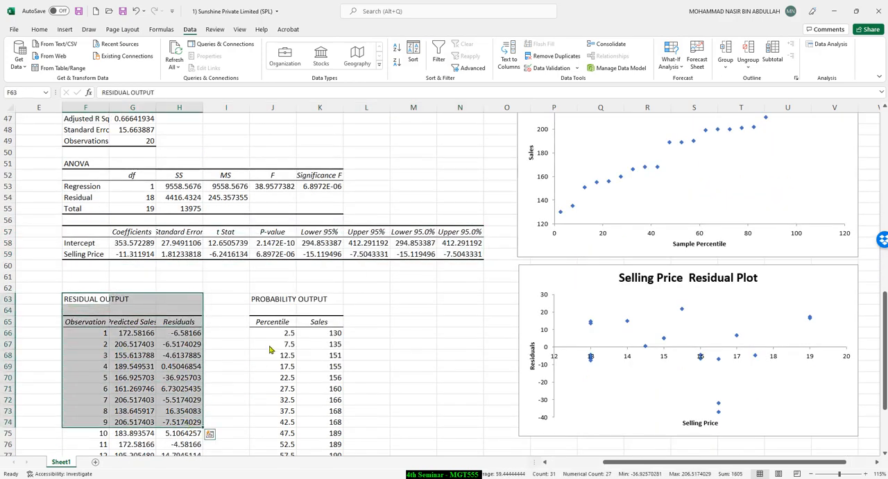
{"action": "left_click_drag", "start_coordinate": [261, 299], "coordinate": [337, 448]}
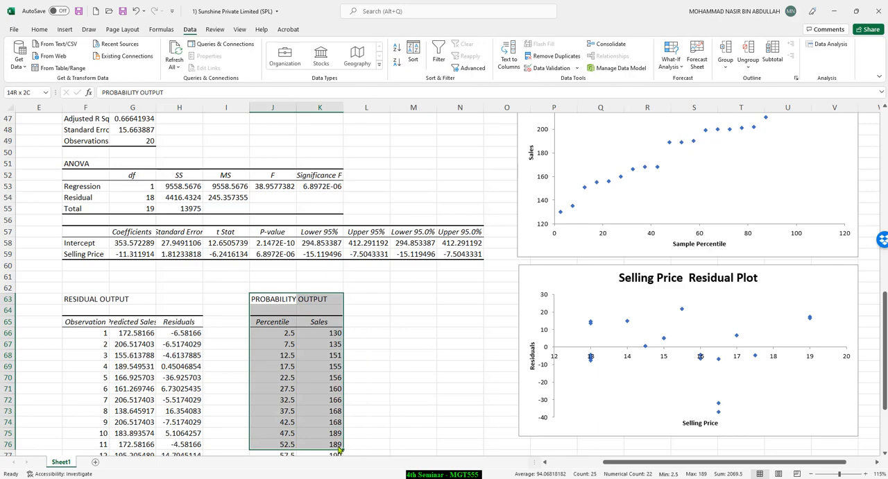
{"action": "left_click", "coordinate": [398, 380]}
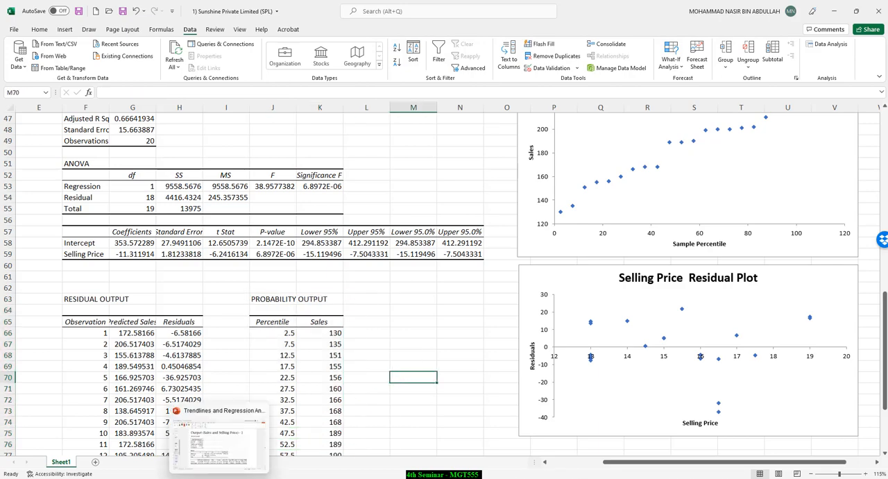
Step: Switch to the Trendlines and Regression Analysis presentation in PowerPoint and show the "Interpreting linear Regression (1)" slide
{"action": "left_click", "coordinate": [229, 478]}
{"action": "scroll", "coordinate": [362, 328], "scroll_direction": "down", "scroll_amount": 1}
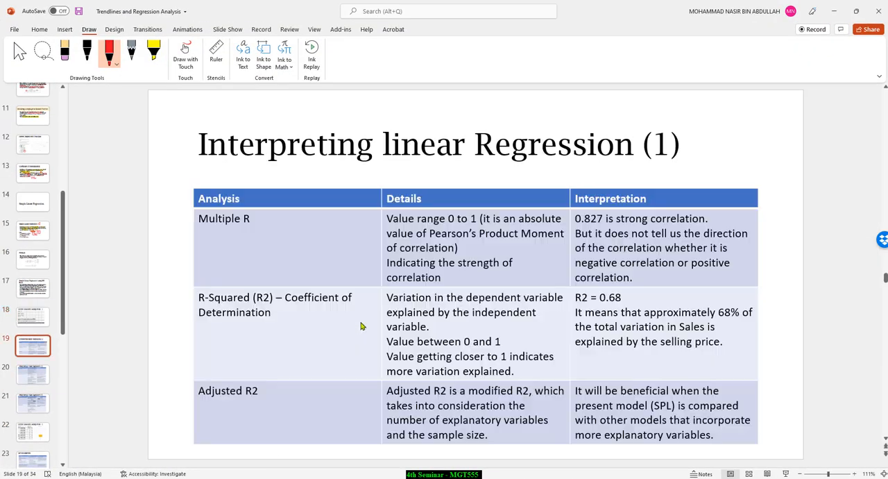
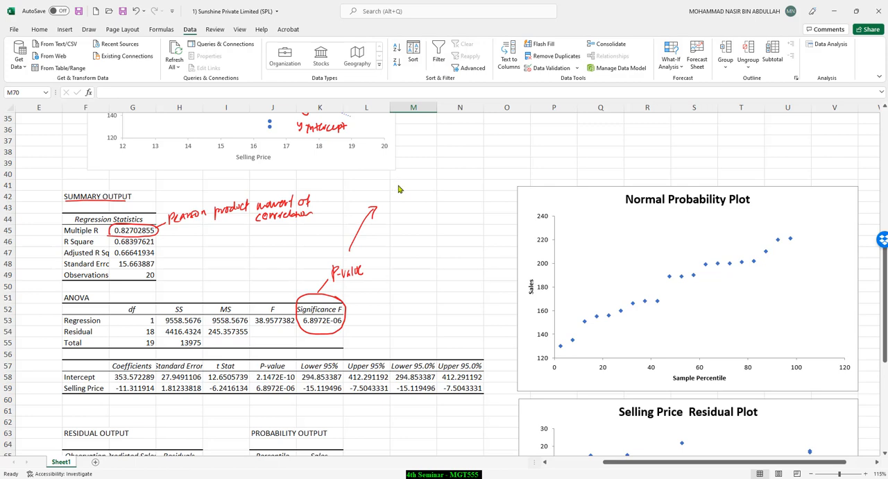
Step: Handwrite the slope hypotheses "H0: β1 = 0" and "H1: β1 ≠ 0" in red ink above the P-value arrow
{"action": "left_click_drag", "start_coordinate": [406, 163], "coordinate": [407, 170]}
{"action": "left_click_drag", "start_coordinate": [409, 162], "coordinate": [424, 169]}
{"action": "left_click", "coordinate": [419, 163]}
{"action": "left_click", "coordinate": [419, 168]}
{"action": "left_click_drag", "start_coordinate": [430, 164], "coordinate": [439, 165]}
{"action": "left_click_drag", "start_coordinate": [435, 168], "coordinate": [439, 168]}
{"action": "left_click_drag", "start_coordinate": [443, 164], "coordinate": [412, 188]}
{"action": "left_click_drag", "start_coordinate": [408, 183], "coordinate": [412, 183]}
{"action": "left_click_drag", "start_coordinate": [416, 183], "coordinate": [440, 186]}
{"action": "left_click", "coordinate": [420, 183]}
{"action": "left_click", "coordinate": [421, 186]}
Step: Write "α = 0.05" and "P-value < 0.05" below the hypotheses and underline the Significance F value
{"action": "left_click_drag", "start_coordinate": [440, 179], "coordinate": [415, 201]}
{"action": "left_click_drag", "start_coordinate": [411, 204], "coordinate": [438, 205]}
{"action": "left_click", "coordinate": [428, 202]}
{"action": "mouse_move", "coordinate": [439, 200]}
{"action": "left_mouse_down"}
{"action": "mouse_move", "coordinate": [404, 222]}
{"action": "mouse_move", "coordinate": [437, 219]}
{"action": "left_mouse_up"}
{"action": "left_click_drag", "start_coordinate": [305, 328], "coordinate": [336, 326]}
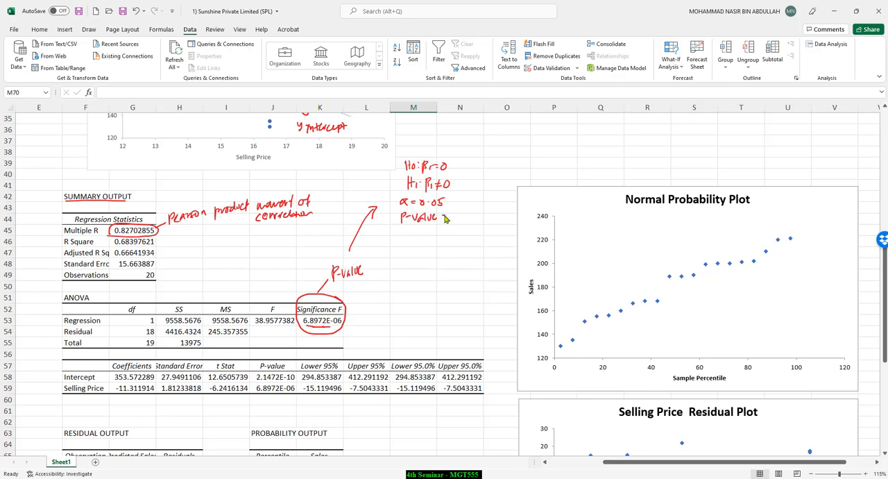
{"action": "left_click_drag", "start_coordinate": [448, 217], "coordinate": [466, 219]}
Step: Write the decision "Since p-value is less than 0.05 H0 is rejected" below the P-value comparison
{"action": "mouse_move", "coordinate": [405, 233]}
{"action": "left_mouse_down"}
{"action": "mouse_move", "coordinate": [400, 242]}
{"action": "mouse_move", "coordinate": [505, 239]}
{"action": "left_mouse_up"}
{"action": "left_click_drag", "start_coordinate": [402, 251], "coordinate": [465, 256]}
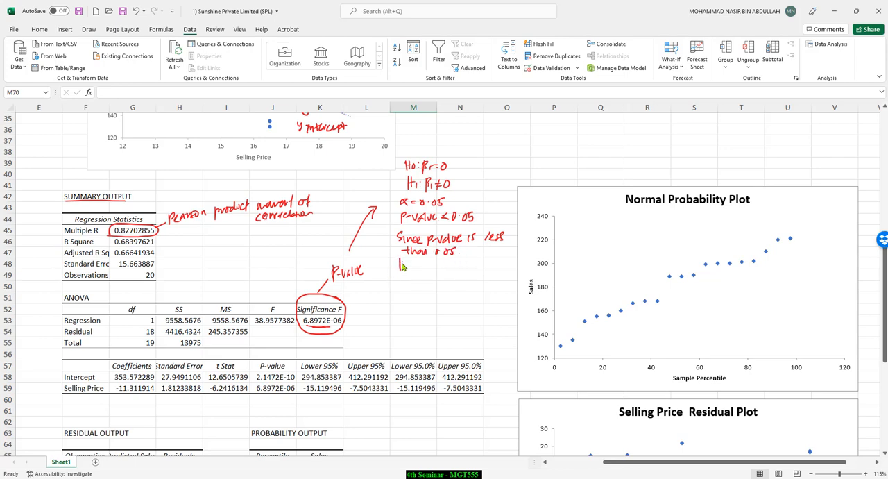
{"action": "left_click_drag", "start_coordinate": [401, 267], "coordinate": [479, 262]}
Step: Draw an arrow from H0 and annotate it "the regression model is not valid for prediction"
{"action": "left_click_drag", "start_coordinate": [455, 169], "coordinate": [472, 154]}
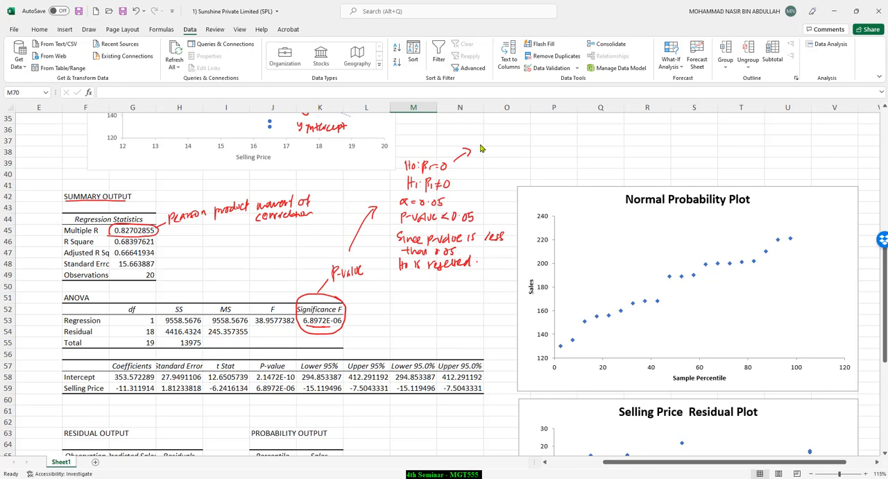
{"action": "mouse_move", "coordinate": [482, 137]}
{"action": "left_mouse_down"}
{"action": "mouse_move", "coordinate": [473, 141]}
{"action": "mouse_move", "coordinate": [522, 141]}
{"action": "left_mouse_up"}
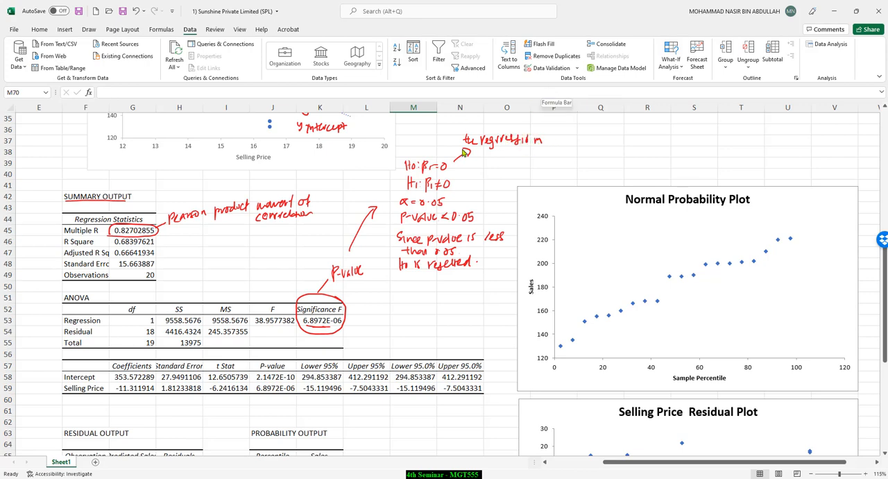
{"action": "mouse_move", "coordinate": [544, 141]}
{"action": "left_mouse_down"}
{"action": "mouse_move", "coordinate": [469, 137]}
{"action": "mouse_move", "coordinate": [714, 138]}
{"action": "left_mouse_up"}
{"action": "left_click", "coordinate": [718, 141]}
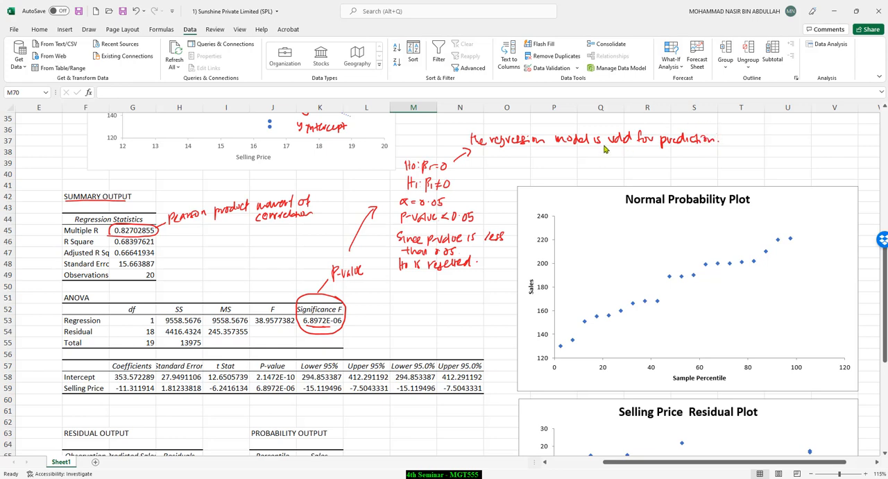
{"action": "left_click_drag", "start_coordinate": [603, 150], "coordinate": [608, 144]}
{"action": "left_click_drag", "start_coordinate": [604, 129], "coordinate": [616, 122]}
Step: Annotate H1 with an arrow and a ditto-marked line stating that the regression model "is valid" for prediction
{"action": "left_click_drag", "start_coordinate": [485, 164], "coordinate": [522, 169]}
{"action": "left_click_drag", "start_coordinate": [524, 164], "coordinate": [562, 168]}
{"action": "left_click_drag", "start_coordinate": [565, 163], "coordinate": [585, 171]}
{"action": "mouse_move", "coordinate": [591, 166]}
{"action": "left_mouse_down"}
{"action": "mouse_move", "coordinate": [589, 173]}
{"action": "mouse_move", "coordinate": [630, 171]}
{"action": "left_mouse_up"}
{"action": "left_click_drag", "start_coordinate": [649, 163], "coordinate": [656, 170]}
{"action": "left_click_drag", "start_coordinate": [675, 163], "coordinate": [684, 168]}
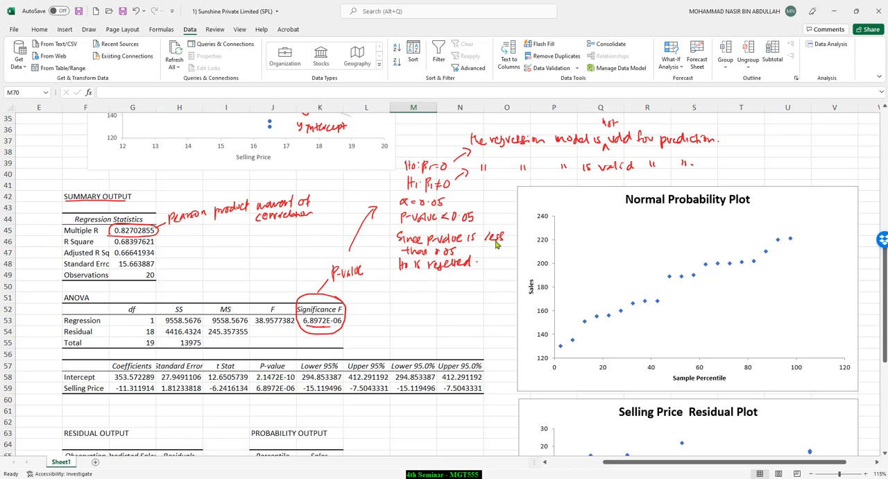
Step: Write an underlined "Conclusion" heading below the decision, followed by "The regression model is valid for prediction"
{"action": "left_click", "coordinate": [478, 262]}
{"action": "mouse_move", "coordinate": [393, 284]}
{"action": "left_mouse_down"}
{"action": "mouse_move", "coordinate": [444, 285]}
{"action": "mouse_move", "coordinate": [410, 293]}
{"action": "mouse_move", "coordinate": [431, 290]}
{"action": "mouse_move", "coordinate": [406, 305]}
{"action": "mouse_move", "coordinate": [493, 311]}
{"action": "mouse_move", "coordinate": [521, 301]}
{"action": "left_mouse_up"}
{"action": "left_click_drag", "start_coordinate": [406, 329], "coordinate": [525, 319]}
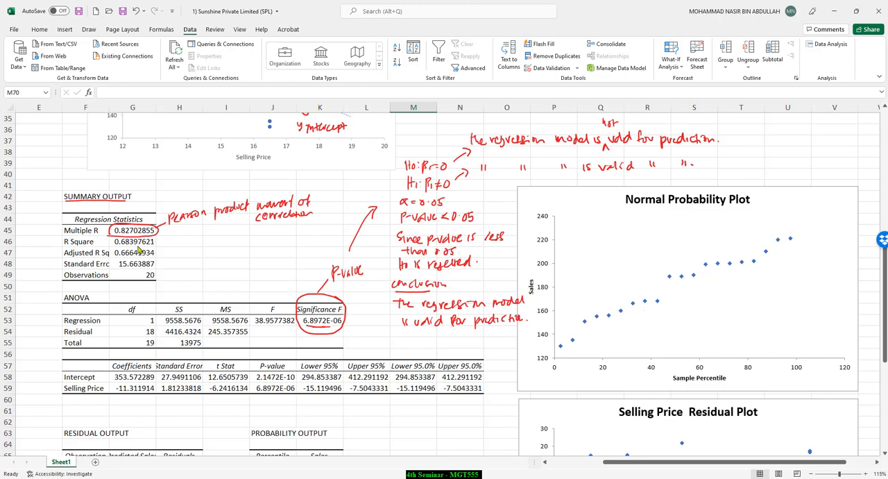
Step: Mark the coefficients table with a red arrow, box the Selling Price label, and highlight the whole Selling Price row yellow
{"action": "scroll", "coordinate": [344, 292], "scroll_direction": "down", "scroll_amount": 2}
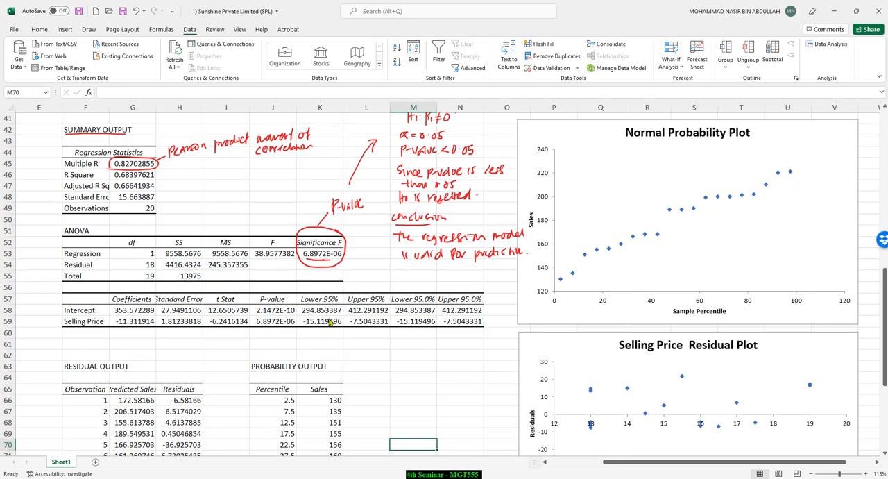
{"action": "scroll", "coordinate": [206, 370], "scroll_direction": "down", "scroll_amount": 1}
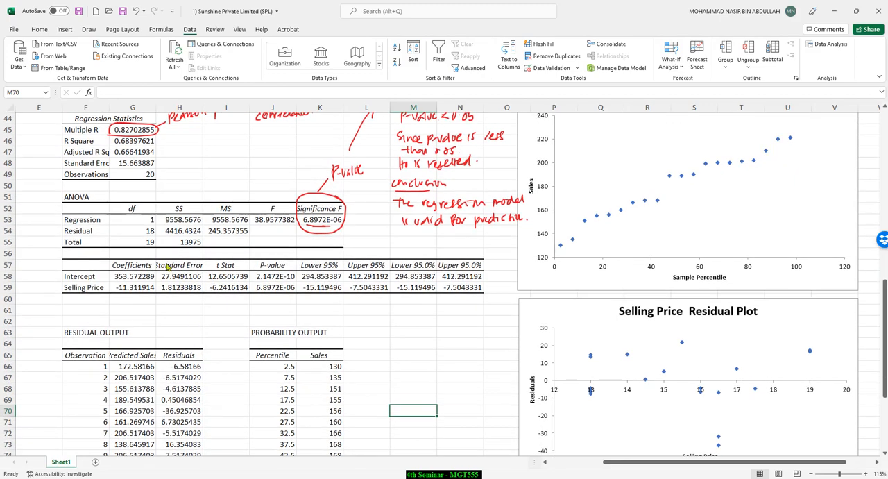
{"action": "scroll", "coordinate": [281, 267], "scroll_direction": "up", "scroll_amount": 2}
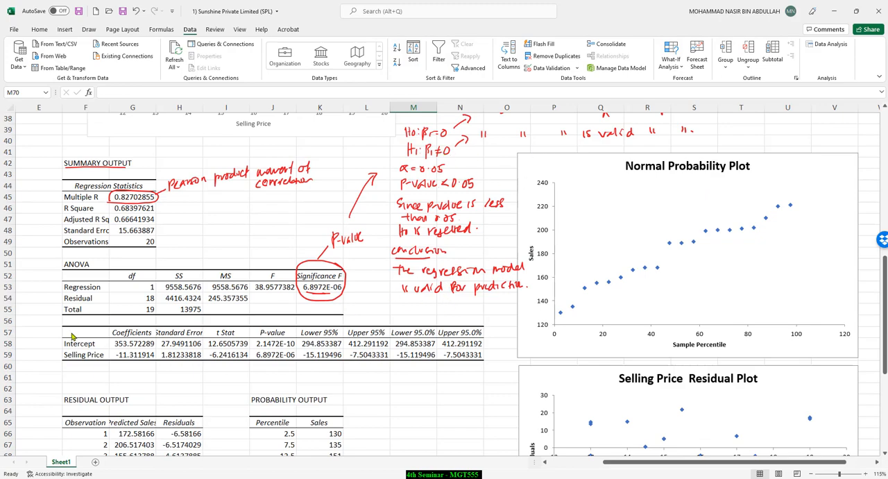
{"action": "scroll", "coordinate": [72, 336], "scroll_direction": "down", "scroll_amount": 2}
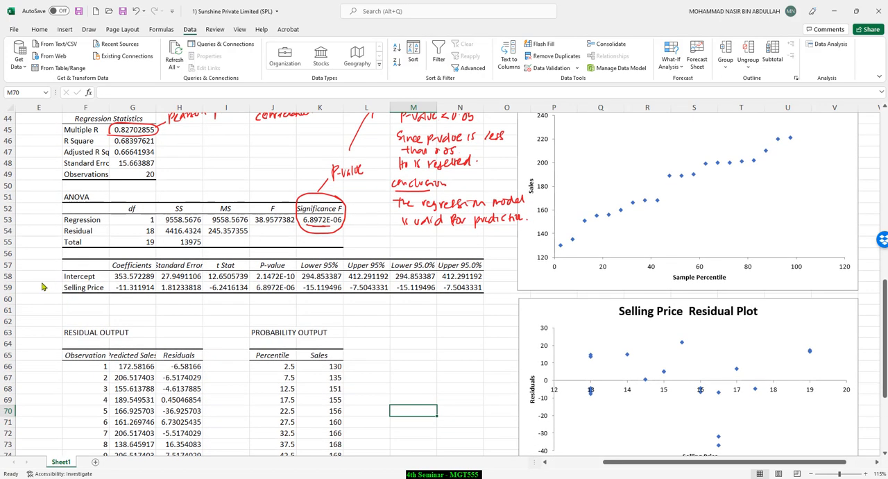
{"action": "mouse_move", "coordinate": [32, 281]}
{"action": "left_mouse_down"}
{"action": "mouse_move", "coordinate": [51, 278]}
{"action": "mouse_move", "coordinate": [42, 285]}
{"action": "left_mouse_up"}
{"action": "mouse_move", "coordinate": [65, 282]}
{"action": "left_mouse_down"}
{"action": "mouse_move", "coordinate": [96, 282]}
{"action": "mouse_move", "coordinate": [63, 292]}
{"action": "left_mouse_up"}
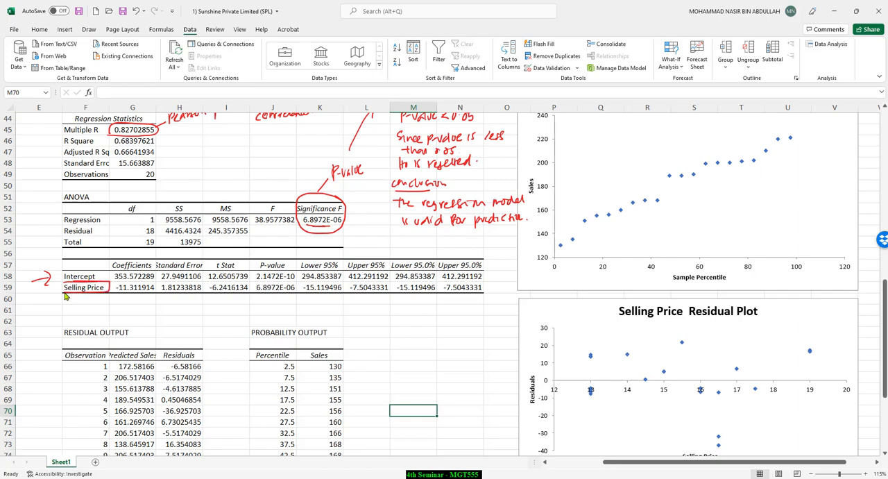
{"action": "left_click", "coordinate": [89, 29]}
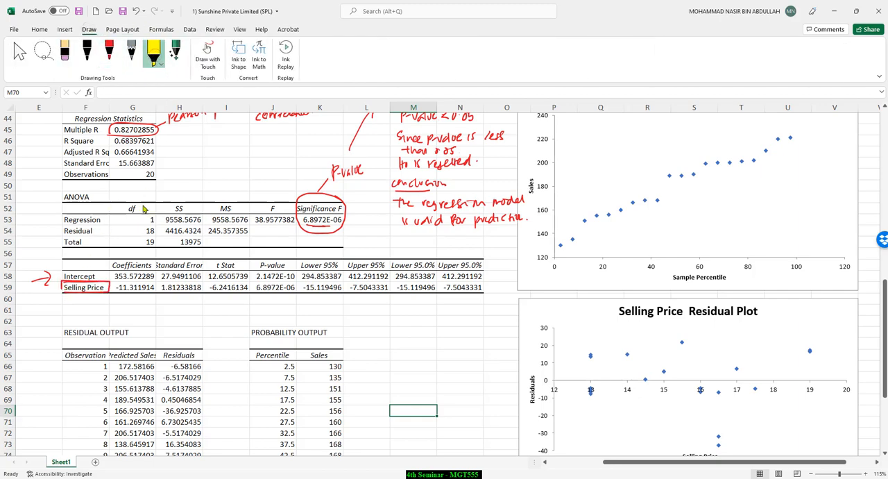
{"action": "left_click_drag", "start_coordinate": [65, 287], "coordinate": [484, 286]}
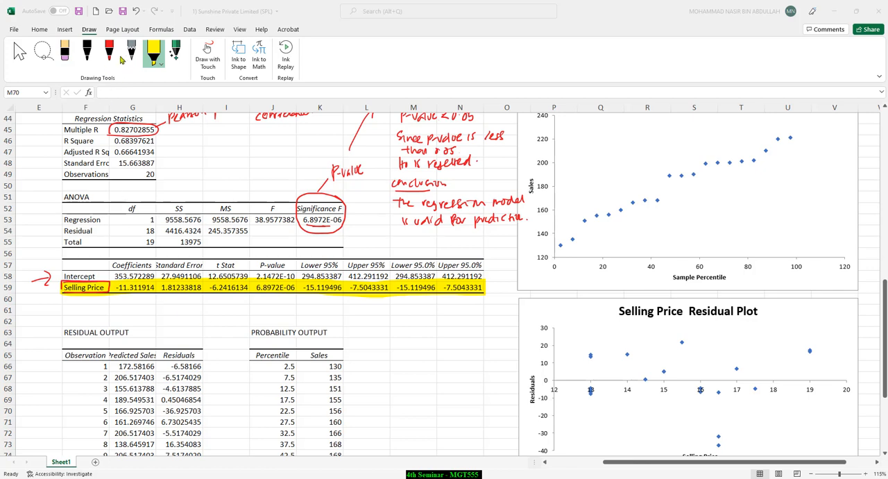
Step: Box the P-value column of the coefficients table in red ink and draw an arrow from it to Significance F
{"action": "left_click", "coordinate": [88, 54]}
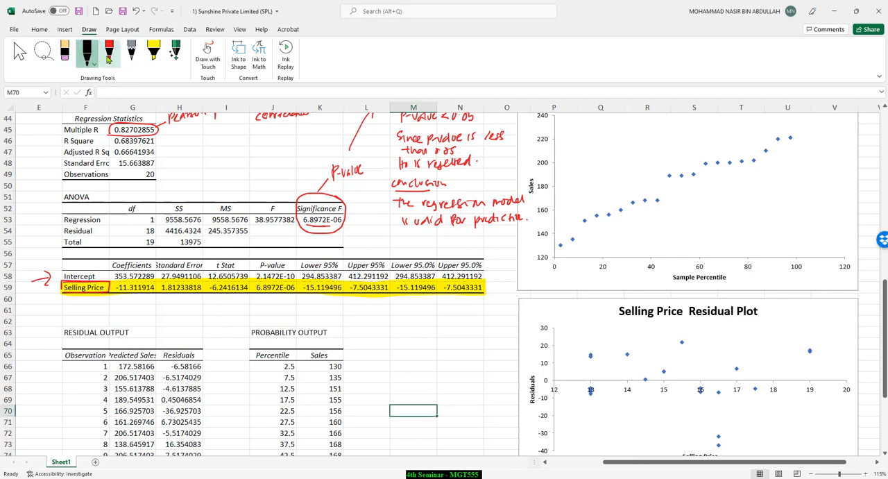
{"action": "left_click", "coordinate": [109, 54]}
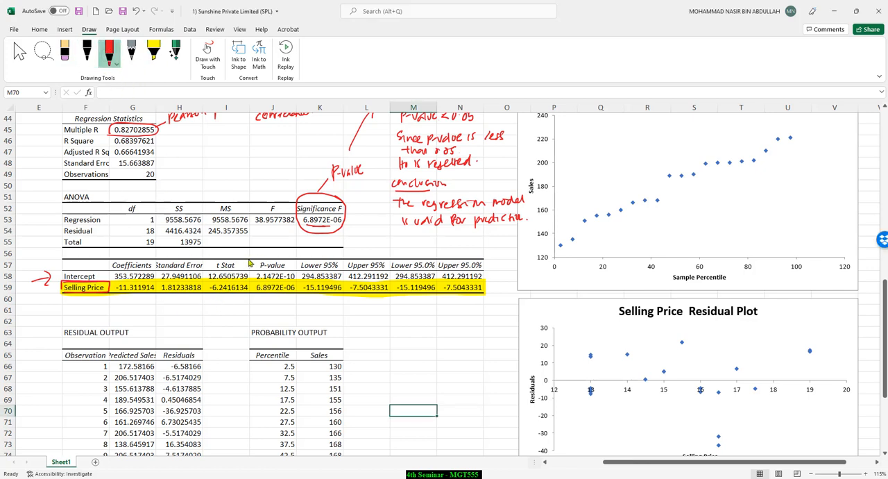
{"action": "mouse_move", "coordinate": [250, 263]}
{"action": "left_mouse_down"}
{"action": "mouse_move", "coordinate": [251, 285]}
{"action": "mouse_move", "coordinate": [251, 258]}
{"action": "mouse_move", "coordinate": [295, 257]}
{"action": "left_mouse_up"}
{"action": "mouse_move", "coordinate": [270, 295]}
{"action": "left_mouse_down"}
{"action": "mouse_move", "coordinate": [252, 292]}
{"action": "mouse_move", "coordinate": [353, 228]}
{"action": "left_mouse_up"}
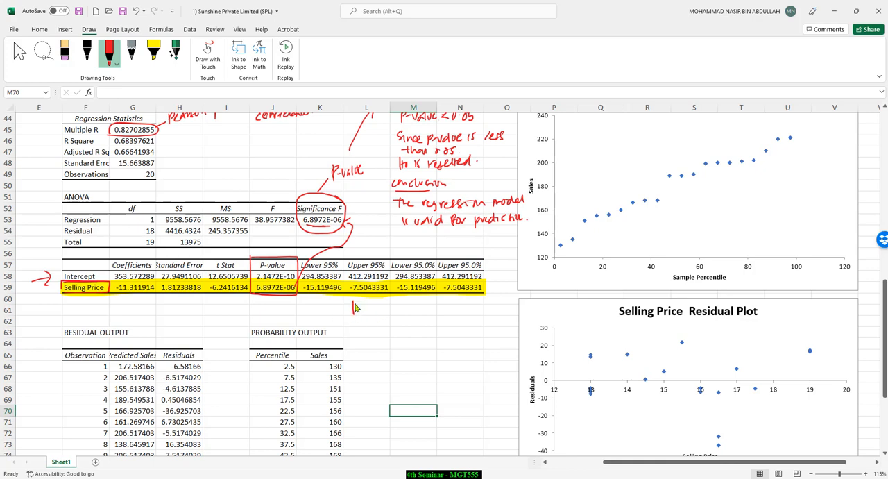
Step: Write "H0: there is no relationship between sales and selling price" below the coefficients table and mark the Selling Price row as x
{"action": "left_click_drag", "start_coordinate": [361, 305], "coordinate": [361, 311]}
{"action": "left_click_drag", "start_coordinate": [373, 308], "coordinate": [469, 308]}
{"action": "left_click_drag", "start_coordinate": [481, 308], "coordinate": [525, 313]}
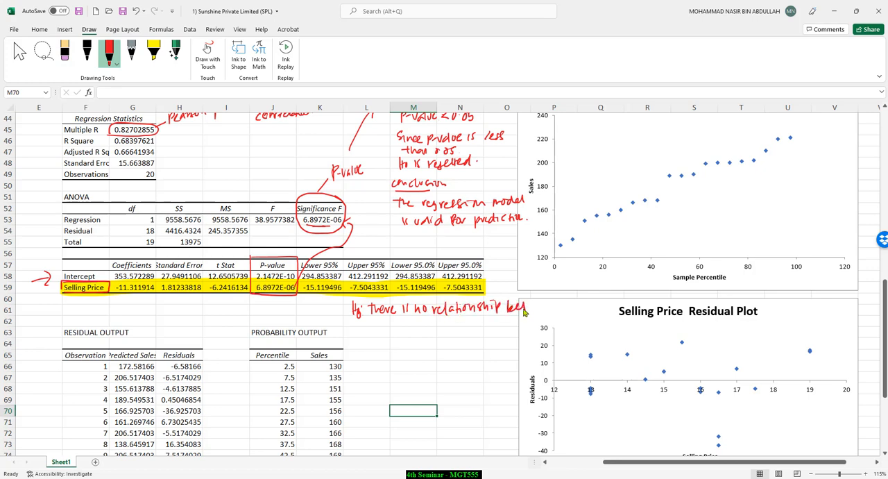
{"action": "mouse_move", "coordinate": [380, 319]}
{"action": "left_mouse_down"}
{"action": "mouse_move", "coordinate": [399, 331]}
{"action": "mouse_move", "coordinate": [506, 320]}
{"action": "left_mouse_up"}
{"action": "left_click_drag", "start_coordinate": [55, 289], "coordinate": [44, 298]}
{"action": "left_click_drag", "start_coordinate": [43, 292], "coordinate": [39, 297]}
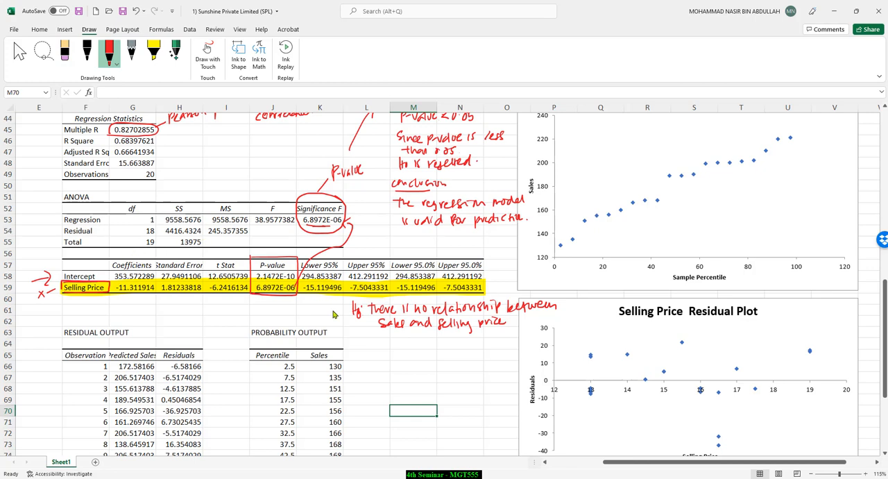
Step: Write the alternative hypothesis "H1: There is a relationship between sales and selling price" below H0
{"action": "mouse_move", "coordinate": [351, 336]}
{"action": "left_mouse_down"}
{"action": "mouse_move", "coordinate": [352, 345]}
{"action": "mouse_move", "coordinate": [357, 340]}
{"action": "left_mouse_up"}
{"action": "mouse_move", "coordinate": [356, 335]}
{"action": "left_mouse_down"}
{"action": "mouse_move", "coordinate": [361, 347]}
{"action": "mouse_move", "coordinate": [552, 340]}
{"action": "left_mouse_up"}
{"action": "left_click_drag", "start_coordinate": [373, 357], "coordinate": [473, 356]}
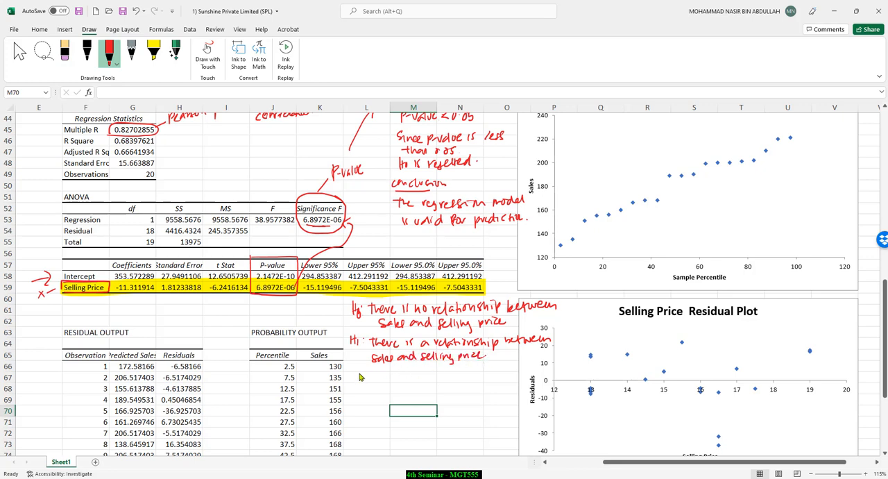
Step: Write "α = 0.05", "P-value < 0.05" and "Since p-value is less than 0.05, H0 is rejected", circling Selling Price's P-value
{"action": "mouse_move", "coordinate": [360, 377]}
{"action": "left_mouse_down"}
{"action": "mouse_move", "coordinate": [395, 375]}
{"action": "mouse_move", "coordinate": [373, 392]}
{"action": "mouse_move", "coordinate": [400, 393]}
{"action": "left_mouse_up"}
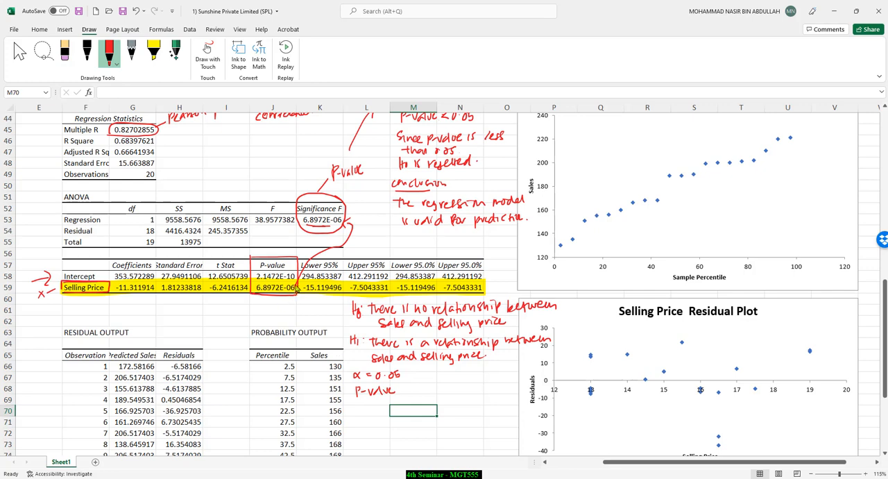
{"action": "mouse_move", "coordinate": [299, 286]}
{"action": "left_mouse_down"}
{"action": "mouse_move", "coordinate": [251, 280]}
{"action": "mouse_move", "coordinate": [301, 291]}
{"action": "mouse_move", "coordinate": [292, 284]}
{"action": "left_mouse_up"}
{"action": "left_click_drag", "start_coordinate": [409, 390], "coordinate": [438, 392]}
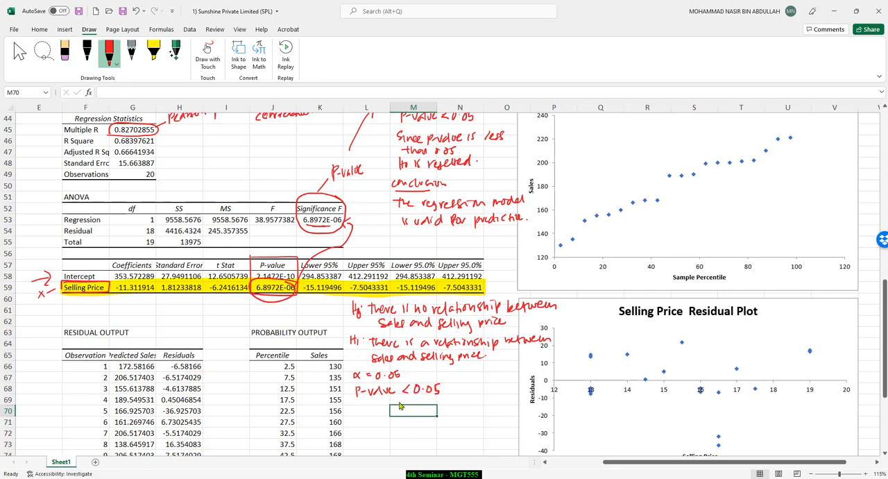
{"action": "mouse_move", "coordinate": [368, 405]}
{"action": "left_mouse_down"}
{"action": "mouse_move", "coordinate": [363, 414]}
{"action": "mouse_move", "coordinate": [512, 404]}
{"action": "left_mouse_up"}
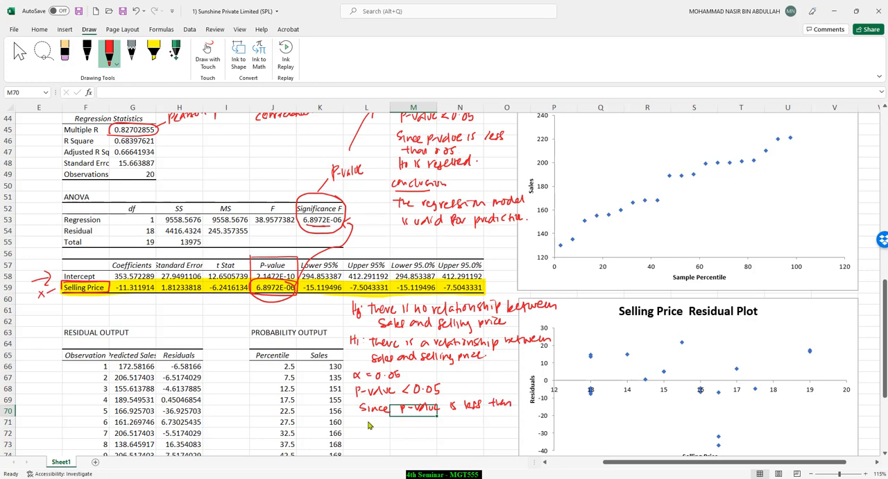
{"action": "left_click_drag", "start_coordinate": [370, 426], "coordinate": [479, 424]}
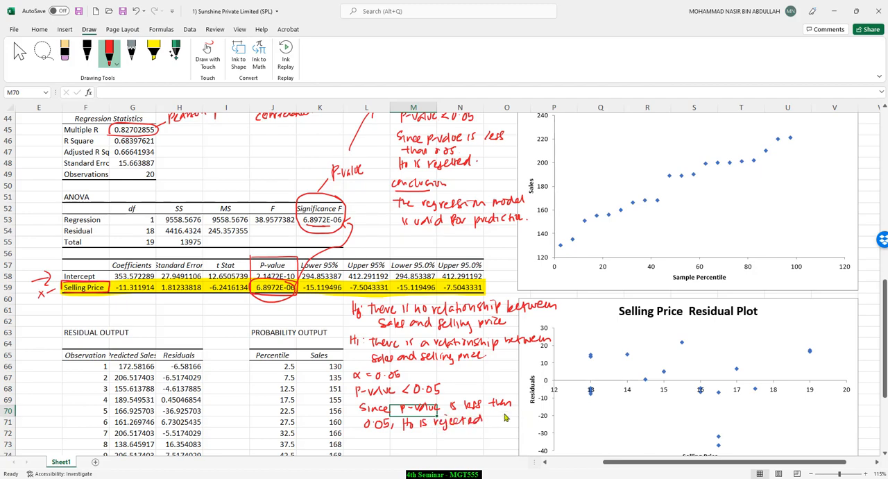
Step: Circle H1 and write an underlined "Conclusion" stating that there is a relationship between sales and selling price
{"action": "scroll", "coordinate": [506, 416], "scroll_direction": "down", "scroll_amount": 2}
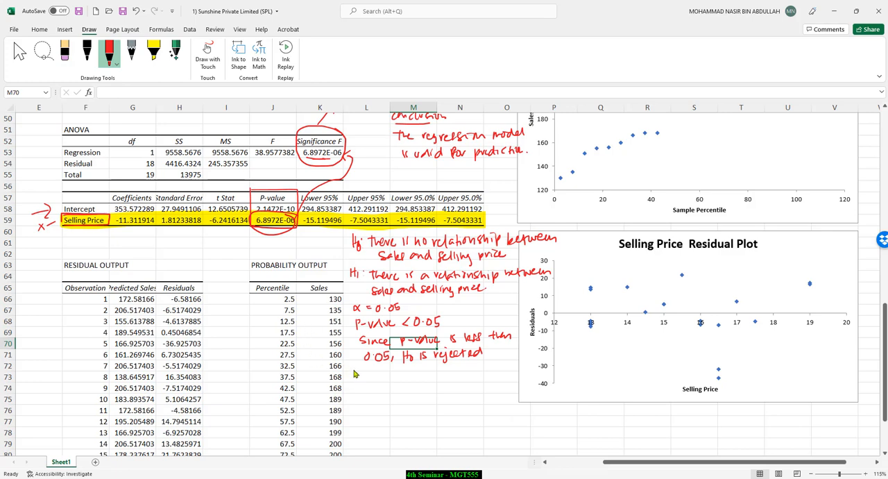
{"action": "left_click_drag", "start_coordinate": [355, 374], "coordinate": [395, 374]}
{"action": "left_click_drag", "start_coordinate": [355, 380], "coordinate": [383, 381]}
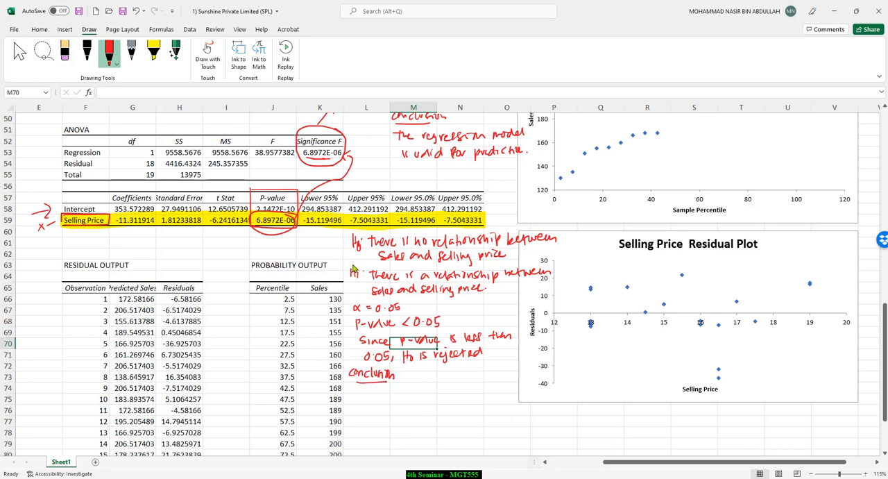
{"action": "mouse_move", "coordinate": [353, 262]}
{"action": "left_mouse_down"}
{"action": "mouse_move", "coordinate": [344, 288]}
{"action": "mouse_move", "coordinate": [362, 287]}
{"action": "mouse_move", "coordinate": [353, 260]}
{"action": "left_mouse_up"}
{"action": "left_click_drag", "start_coordinate": [359, 386], "coordinate": [370, 386]}
{"action": "mouse_move", "coordinate": [364, 387]}
{"action": "left_mouse_down"}
{"action": "mouse_move", "coordinate": [365, 394]}
{"action": "mouse_move", "coordinate": [525, 390]}
{"action": "left_mouse_up"}
{"action": "mouse_move", "coordinate": [379, 403]}
{"action": "left_mouse_down"}
{"action": "mouse_move", "coordinate": [375, 413]}
{"action": "mouse_move", "coordinate": [492, 408]}
{"action": "left_mouse_up"}
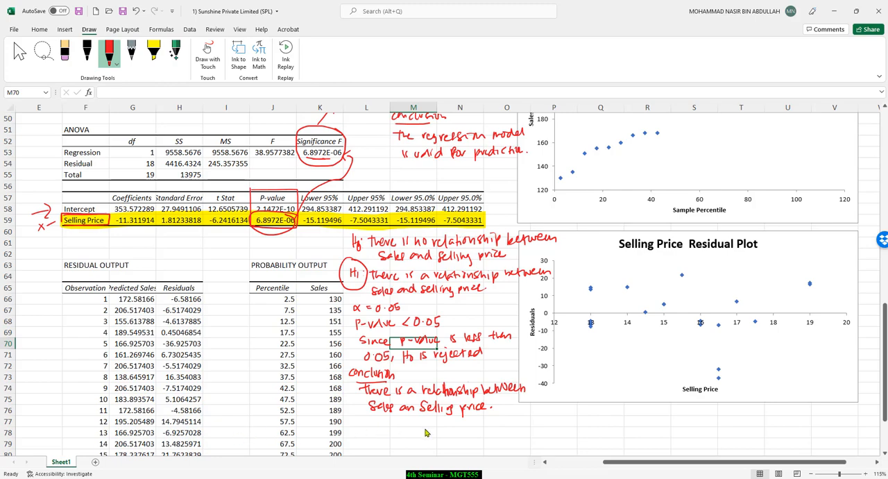
{"action": "scroll", "coordinate": [496, 336], "scroll_direction": "up", "scroll_amount": 3}
{"action": "scroll", "coordinate": [430, 340], "scroll_direction": "down", "scroll_amount": 4}
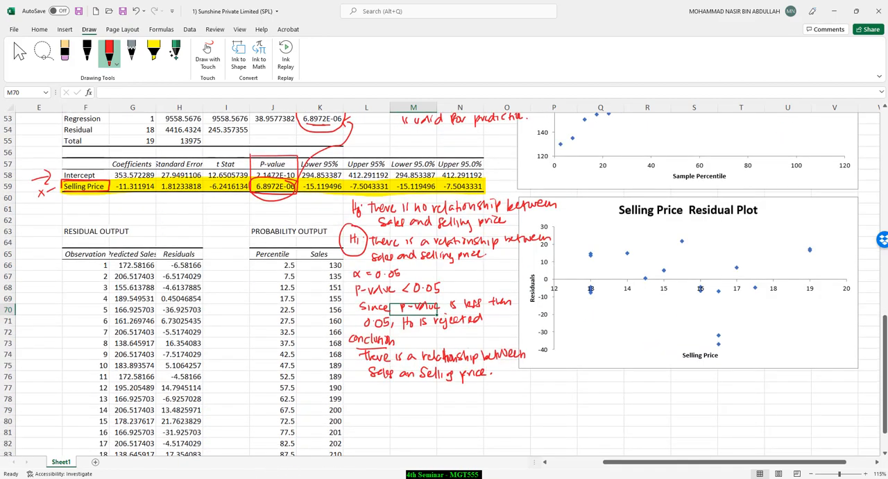
Step: Switch to the PowerPoint presentation and review the slides from "Interpreting linear Regression (3)" to checking assumptions of linearity & equal variance
{"action": "key", "text": "alt+Tab"}
{"action": "scroll", "coordinate": [476, 337], "scroll_direction": "down", "scroll_amount": 1}
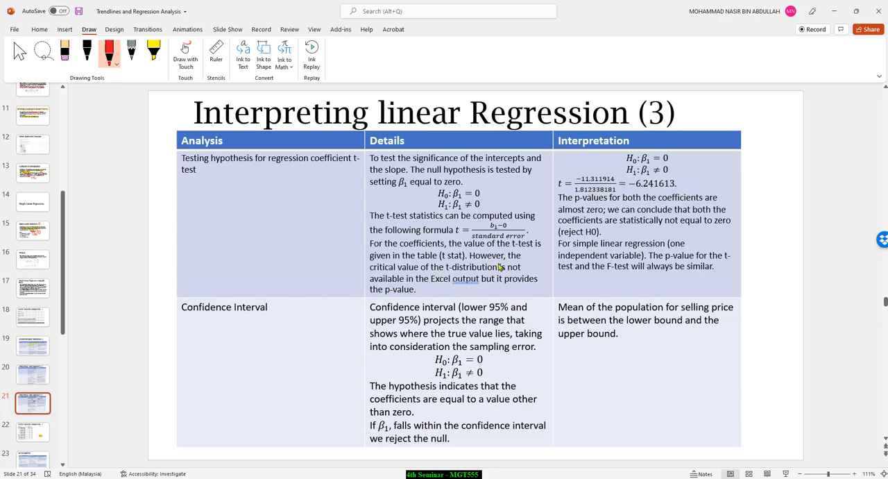
{"action": "scroll", "coordinate": [487, 292], "scroll_direction": "down", "scroll_amount": 1}
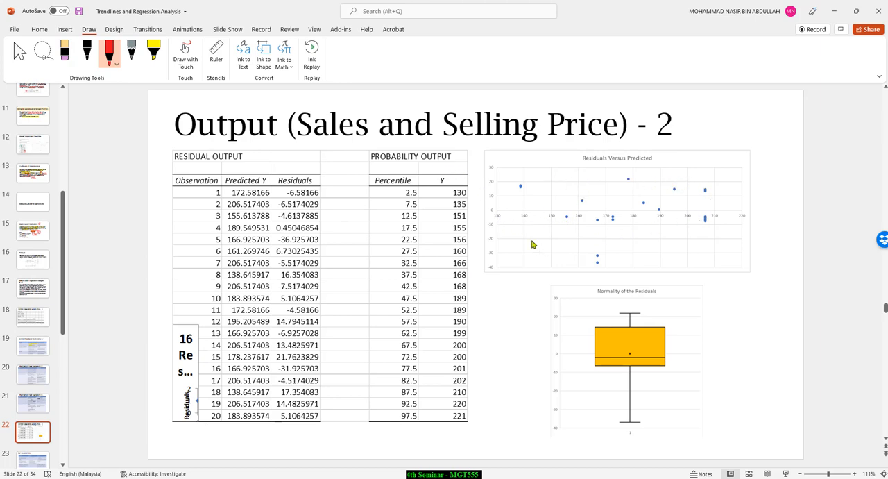
{"action": "scroll", "coordinate": [572, 262], "scroll_direction": "down", "scroll_amount": 3}
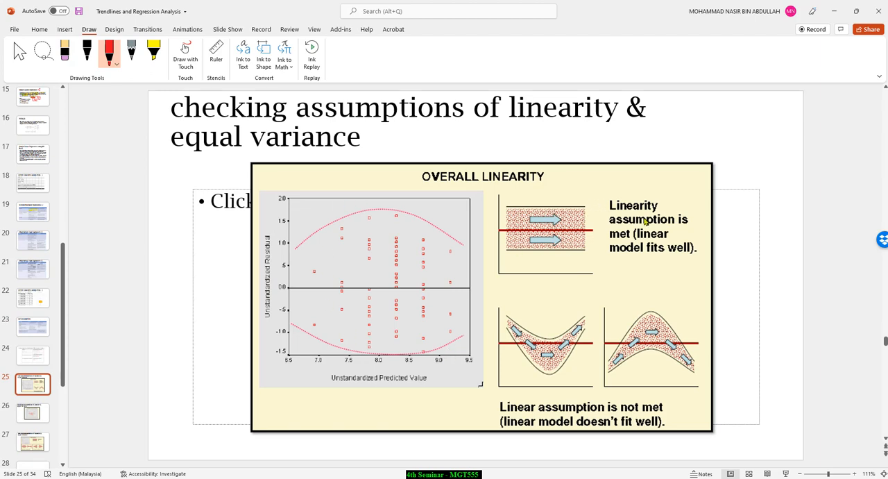
{"action": "scroll", "coordinate": [591, 233], "scroll_direction": "up", "scroll_amount": 1}
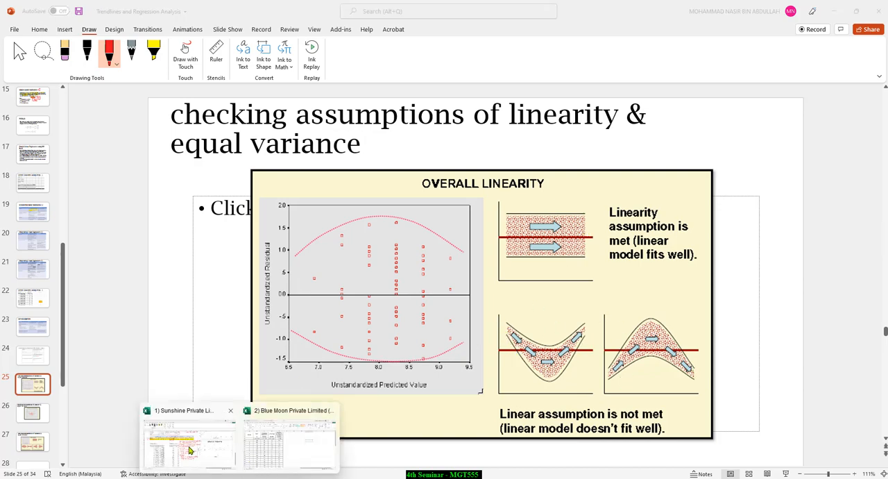
Step: Return to the Sunshine Private Limited workbook in Excel and draw red boundary lines above and below the residual plot's main points
{"action": "left_click", "coordinate": [188, 436]}
{"action": "scroll", "coordinate": [680, 255], "scroll_direction": "up", "scroll_amount": 2}
{"action": "scroll", "coordinate": [666, 249], "scroll_direction": "down", "scroll_amount": 3}
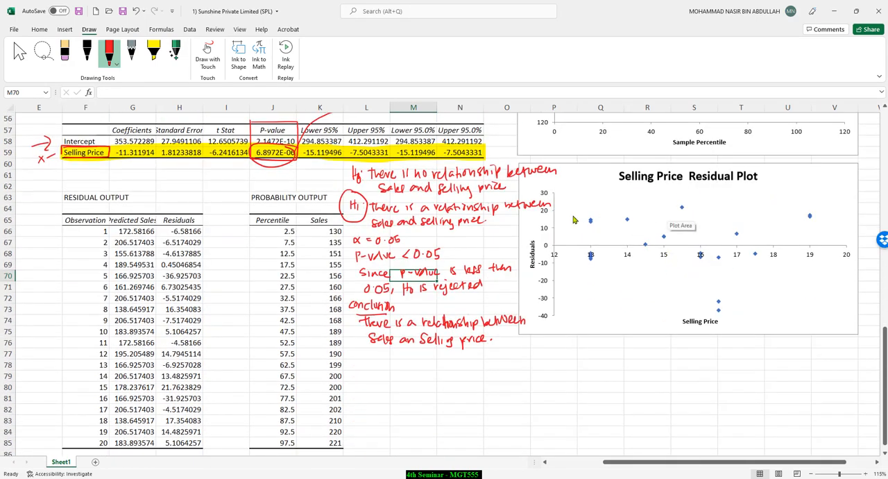
{"action": "left_click_drag", "start_coordinate": [566, 204], "coordinate": [813, 199]}
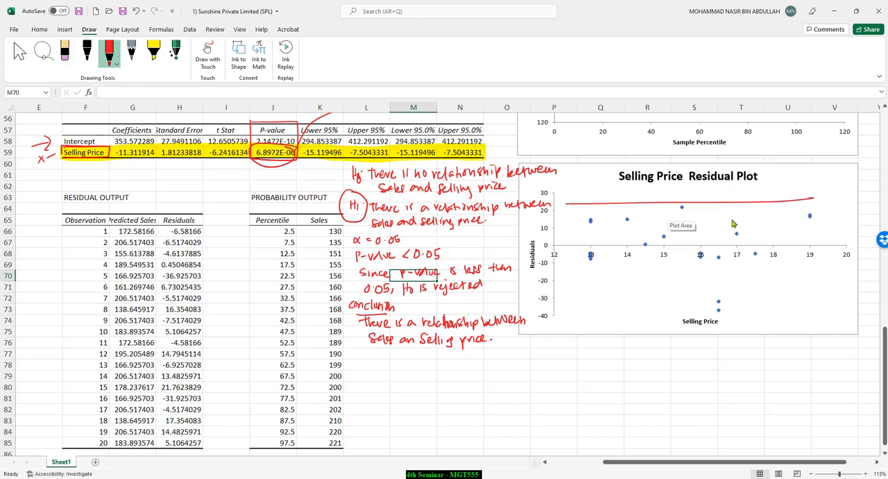
{"action": "left_click_drag", "start_coordinate": [560, 276], "coordinate": [851, 263]}
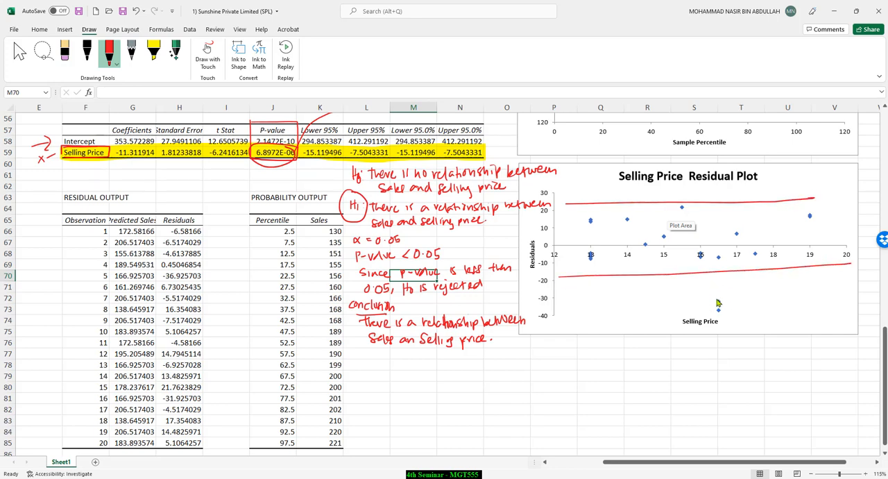
Step: Circle the residual plot's two lowest points and draw red boundary lines above and below the points of the Normal Probability Plot
{"action": "left_click_drag", "start_coordinate": [722, 291], "coordinate": [742, 300]}
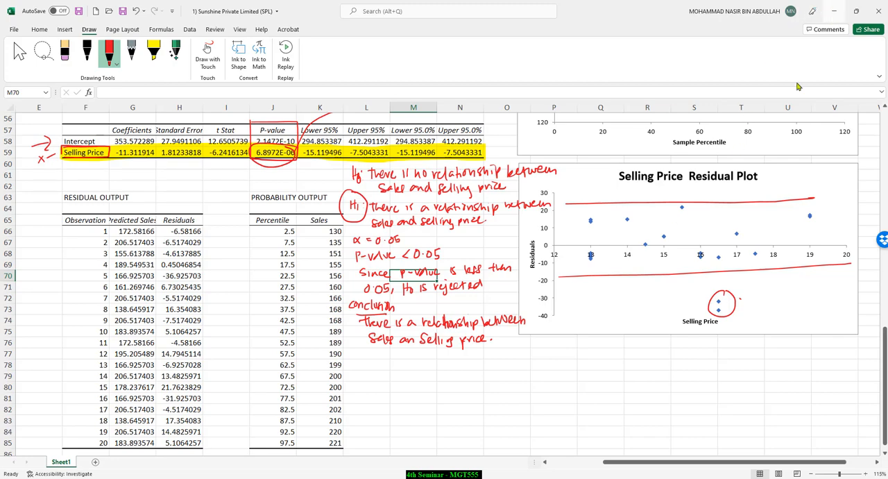
{"action": "scroll", "coordinate": [576, 276], "scroll_direction": "up", "scroll_amount": 5}
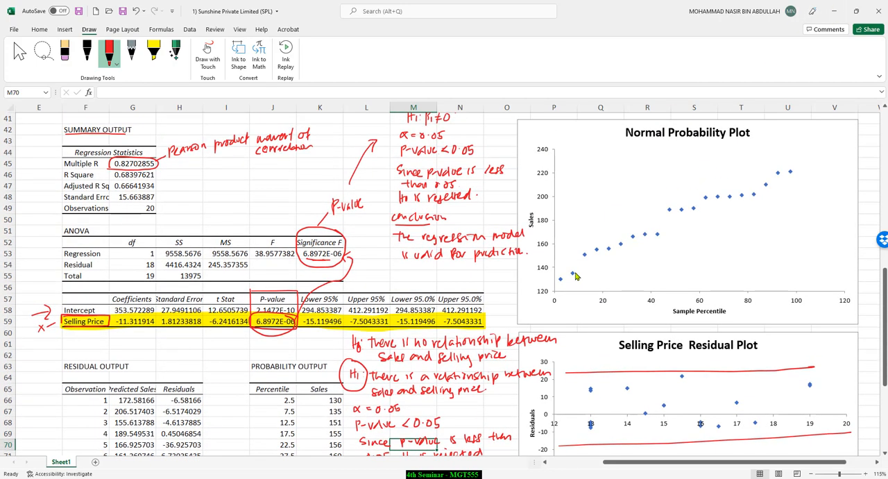
{"action": "mouse_move", "coordinate": [555, 262]}
{"action": "left_mouse_down"}
{"action": "mouse_move", "coordinate": [648, 206]}
{"action": "mouse_move", "coordinate": [791, 148]}
{"action": "left_mouse_up"}
{"action": "left_click_drag", "start_coordinate": [569, 292], "coordinate": [818, 175]}
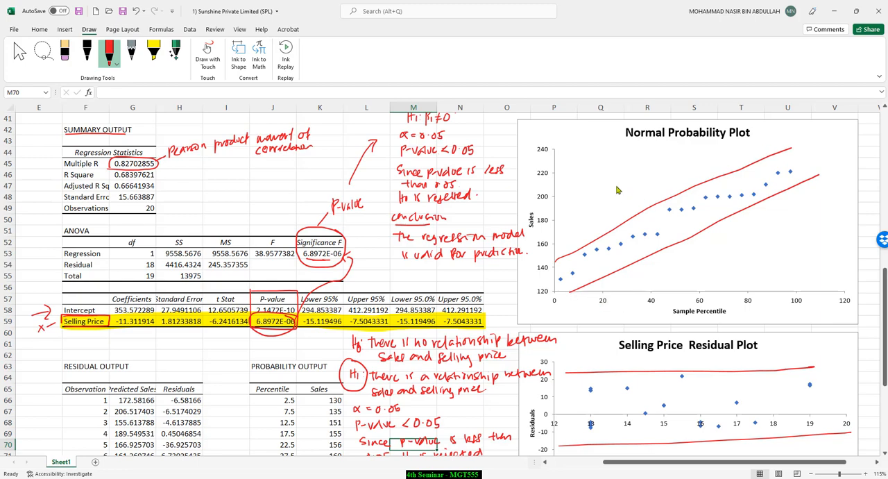
Step: Switch to the PowerPoint presentation, review the linearity and equal variance slides up to "Multiple Linear Regression", and return to the Excel workbook
{"action": "scroll", "coordinate": [459, 255], "scroll_direction": "down", "scroll_amount": 2}
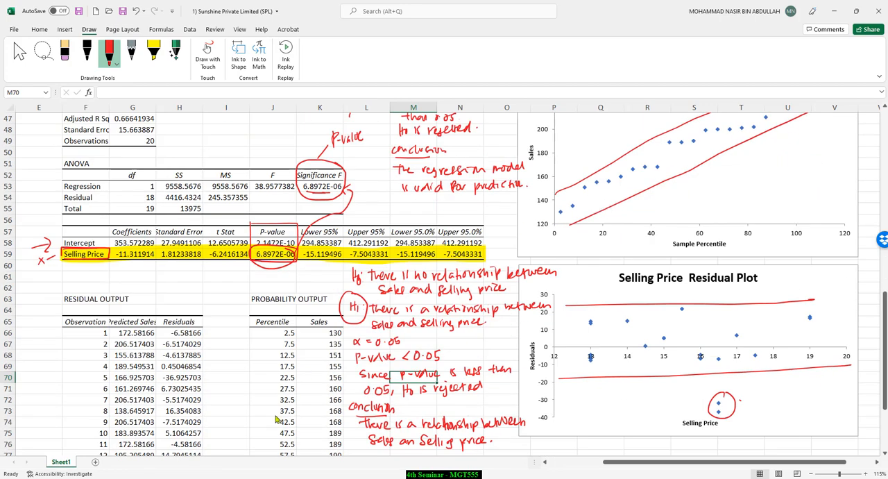
{"action": "left_click", "coordinate": [260, 441]}
{"action": "scroll", "coordinate": [490, 308], "scroll_direction": "down", "scroll_amount": 3}
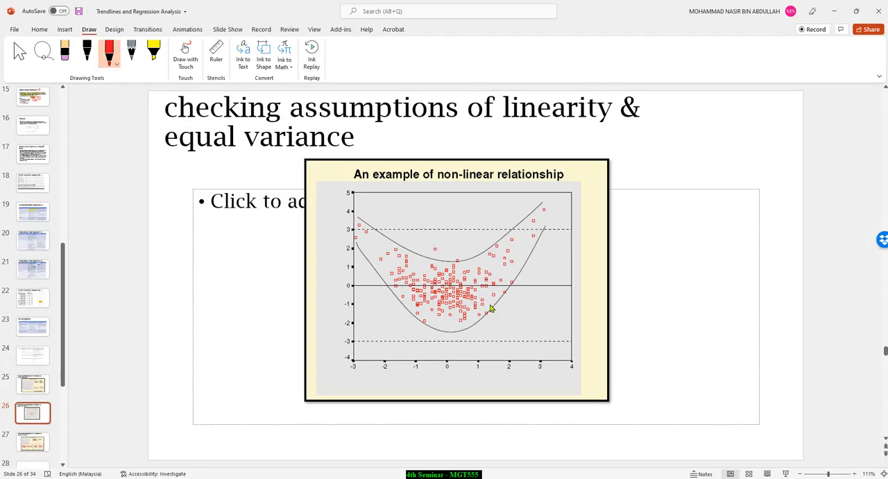
{"action": "scroll", "coordinate": [481, 299], "scroll_direction": "up", "scroll_amount": 3}
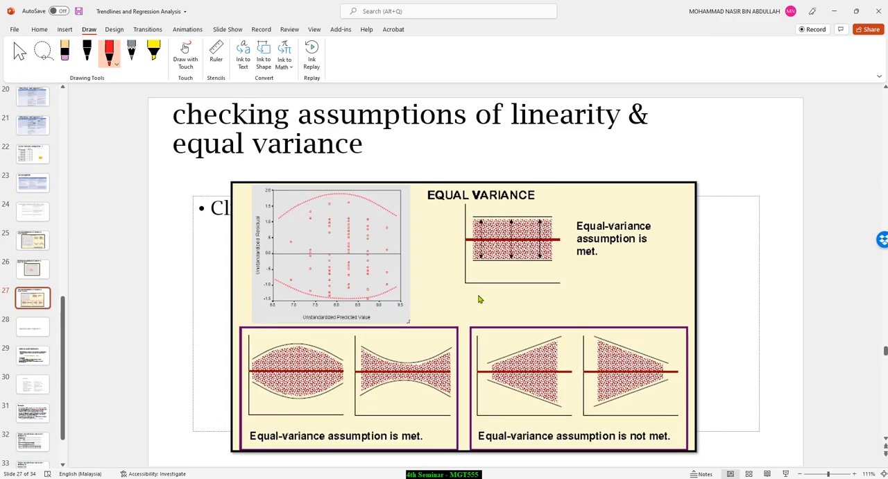
{"action": "scroll", "coordinate": [478, 297], "scroll_direction": "down", "scroll_amount": 3}
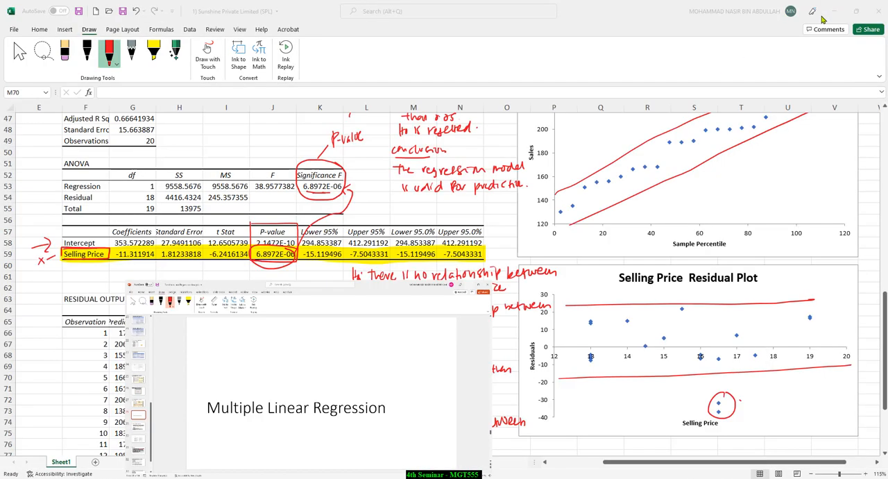
{"action": "left_click", "coordinate": [834, 11]}
Step: Circle the regression table's Coefficients in red and write the linked, boxed equation "y = 353.57 − 11.312x" beside them
{"action": "scroll", "coordinate": [327, 301], "scroll_direction": "down", "scroll_amount": 4}
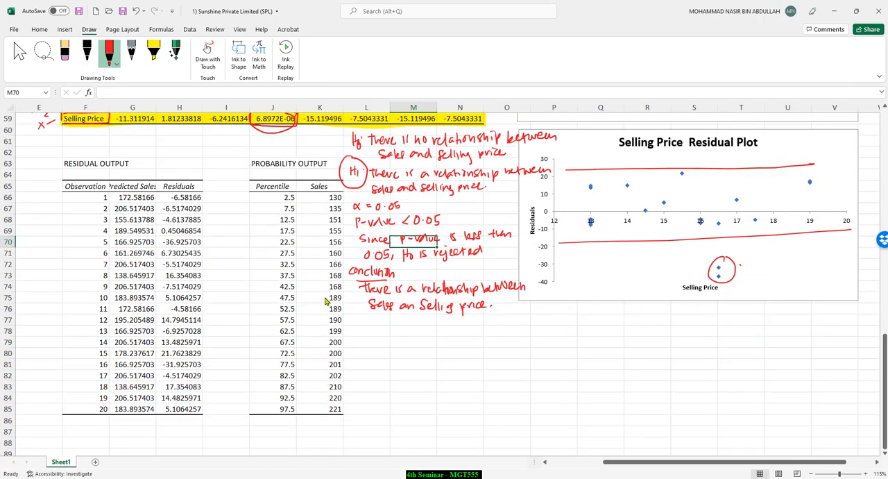
{"action": "scroll", "coordinate": [324, 299], "scroll_direction": "up", "scroll_amount": 6}
{"action": "scroll", "coordinate": [324, 295], "scroll_direction": "down", "scroll_amount": 2}
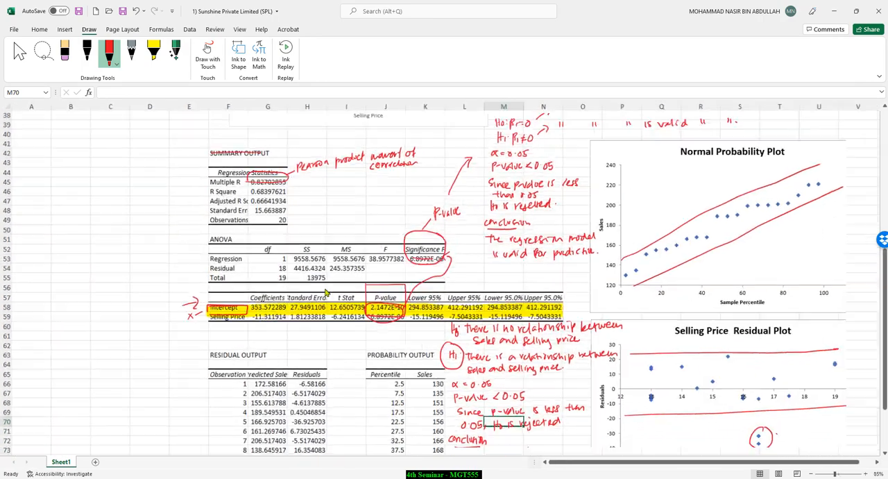
{"action": "scroll", "coordinate": [345, 265], "scroll_direction": "down", "scroll_amount": 3}
{"action": "scroll", "coordinate": [333, 270], "scroll_direction": "up", "scroll_amount": 2}
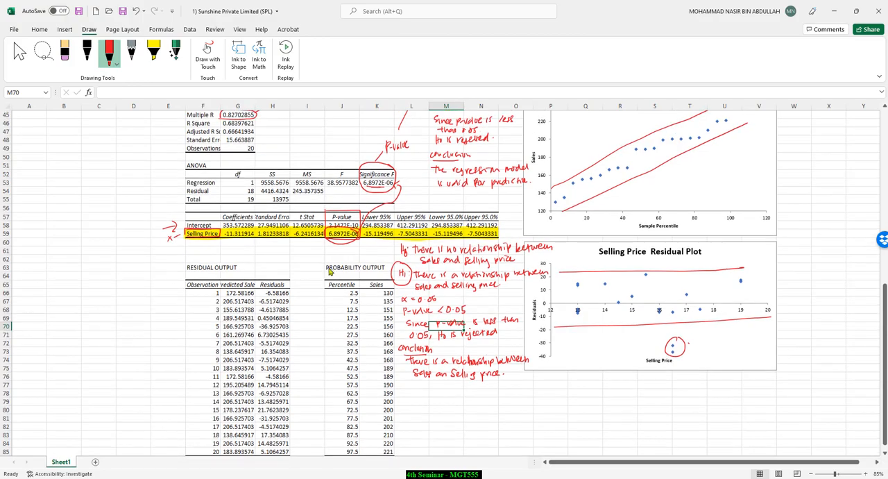
{"action": "scroll", "coordinate": [323, 280], "scroll_direction": "down", "scroll_amount": 3}
{"action": "scroll", "coordinate": [228, 268], "scroll_direction": "up", "scroll_amount": 1}
{"action": "scroll", "coordinate": [271, 271], "scroll_direction": "up", "scroll_amount": 1}
{"action": "scroll", "coordinate": [303, 263], "scroll_direction": "up", "scroll_amount": 1}
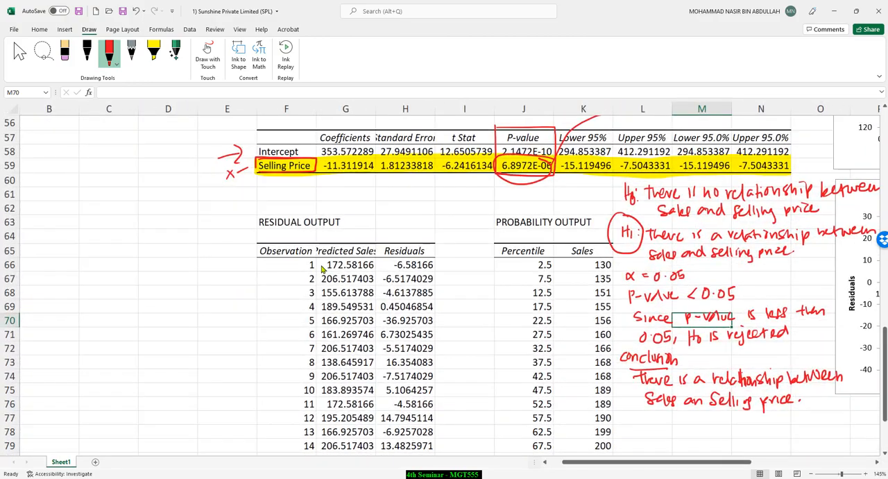
{"action": "scroll", "coordinate": [321, 261], "scroll_direction": "up", "scroll_amount": 5}
{"action": "scroll", "coordinate": [337, 263], "scroll_direction": "up", "scroll_amount": 1}
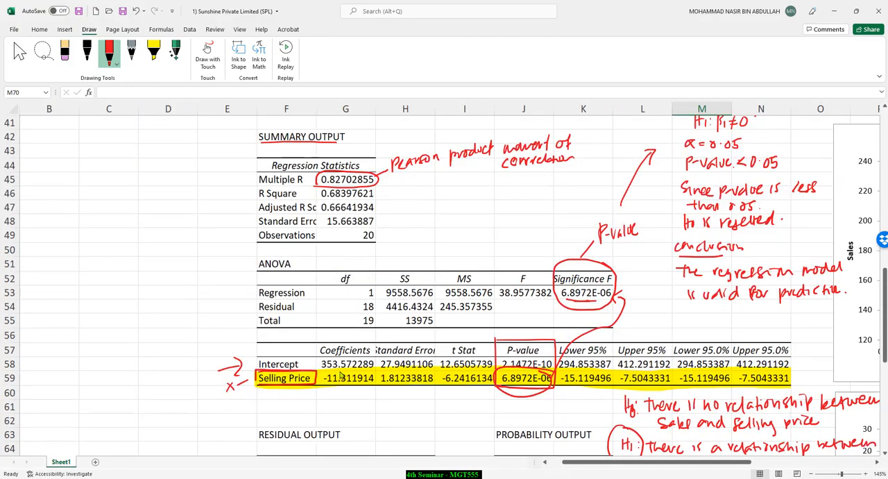
{"action": "mouse_move", "coordinate": [355, 342]}
{"action": "left_mouse_down"}
{"action": "mouse_move", "coordinate": [312, 353]}
{"action": "mouse_move", "coordinate": [371, 390]}
{"action": "mouse_move", "coordinate": [354, 336]}
{"action": "mouse_move", "coordinate": [268, 344]}
{"action": "mouse_move", "coordinate": [167, 336]}
{"action": "left_mouse_up"}
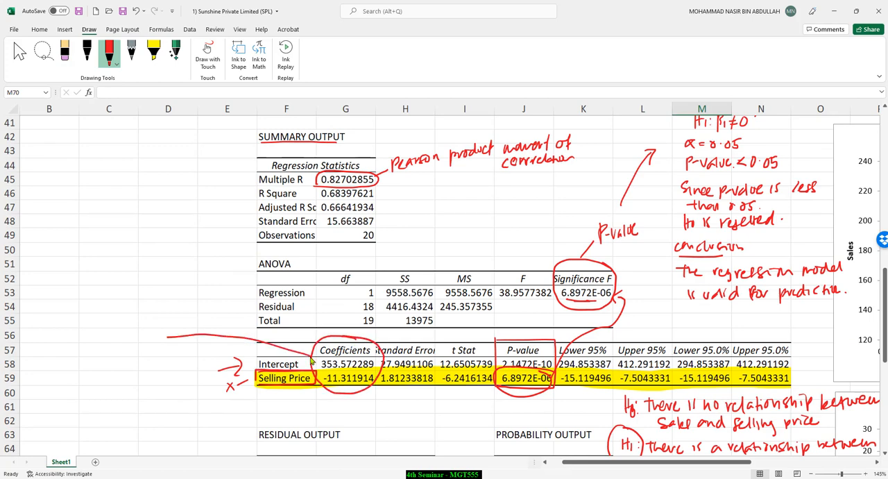
{"action": "left_click_drag", "start_coordinate": [86, 319], "coordinate": [93, 318]}
{"action": "mouse_move", "coordinate": [86, 322]}
{"action": "left_mouse_down"}
{"action": "mouse_move", "coordinate": [116, 313]}
{"action": "mouse_move", "coordinate": [131, 322]}
{"action": "left_mouse_up"}
{"action": "mouse_move", "coordinate": [132, 310]}
{"action": "left_mouse_down"}
{"action": "mouse_move", "coordinate": [140, 321]}
{"action": "mouse_move", "coordinate": [208, 309]}
{"action": "mouse_move", "coordinate": [200, 310]}
{"action": "left_mouse_up"}
{"action": "left_click", "coordinate": [176, 310]}
{"action": "mouse_move", "coordinate": [72, 340]}
{"action": "left_mouse_down"}
{"action": "mouse_move", "coordinate": [224, 303]}
{"action": "mouse_move", "coordinate": [132, 287]}
{"action": "mouse_move", "coordinate": [75, 344]}
{"action": "left_mouse_up"}
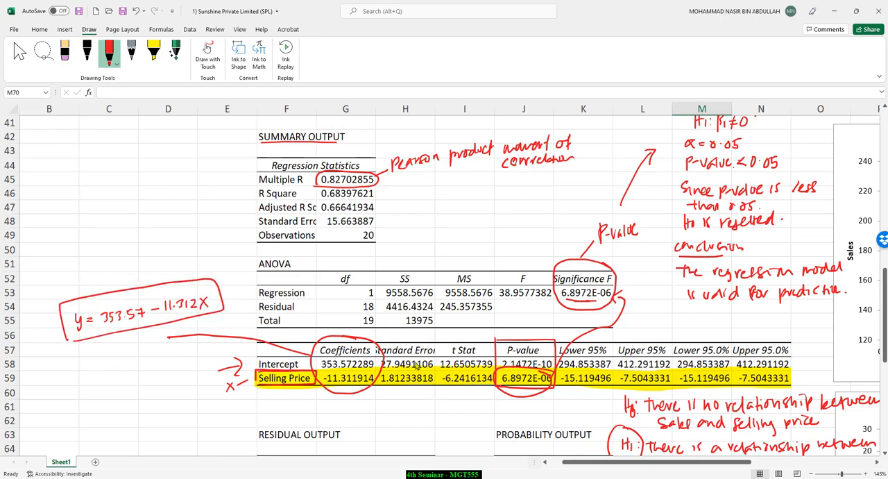
Step: Compare the boxed equation with the scatter diagram's trendline equation, and label its 353.57 as "a" and its 11.312 as "b"
{"action": "scroll", "coordinate": [417, 366], "scroll_direction": "up", "scroll_amount": 7}
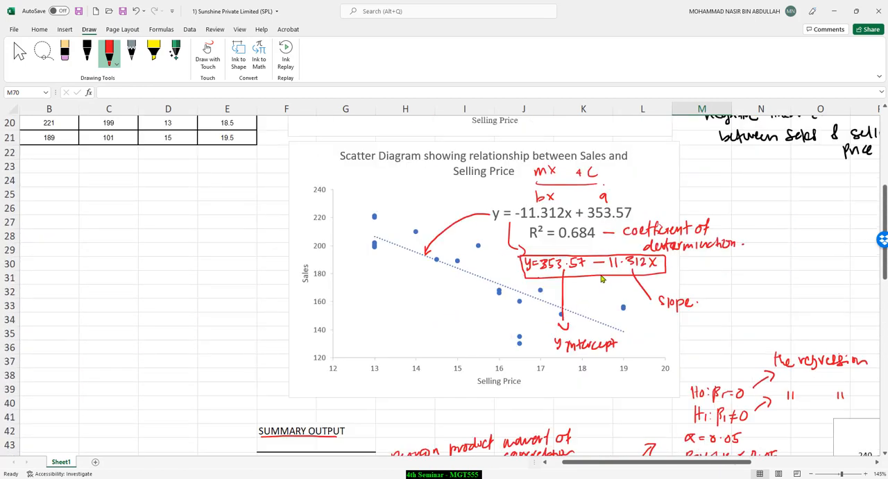
{"action": "scroll", "coordinate": [602, 278], "scroll_direction": "down", "scroll_amount": 1}
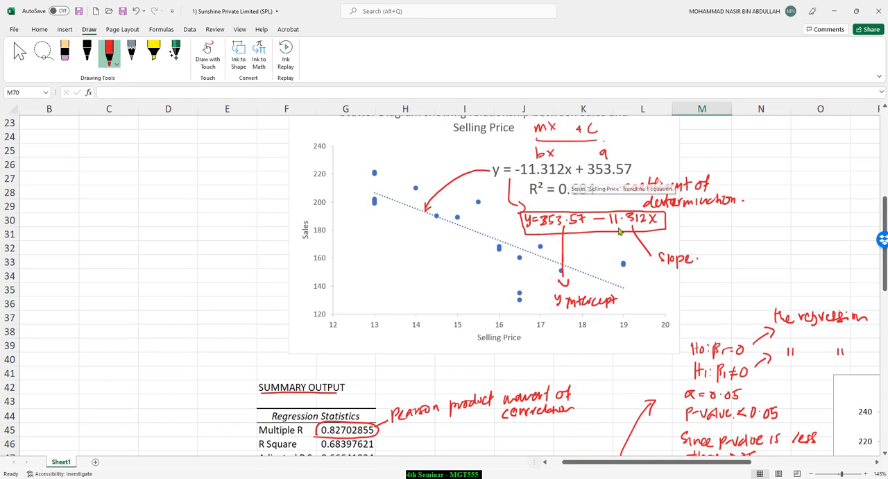
{"action": "scroll", "coordinate": [496, 259], "scroll_direction": "down", "scroll_amount": 2}
{"action": "scroll", "coordinate": [319, 332], "scroll_direction": "up", "scroll_amount": 5}
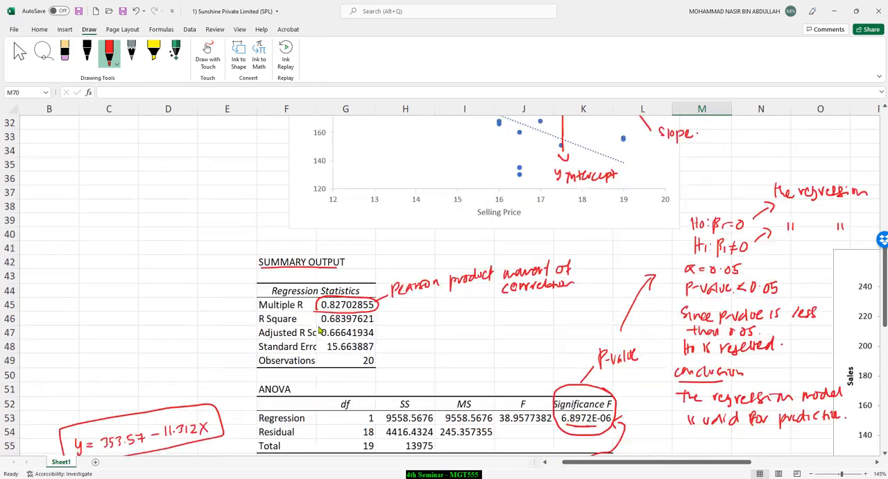
{"action": "scroll", "coordinate": [414, 346], "scroll_direction": "down", "scroll_amount": 6}
{"action": "scroll", "coordinate": [414, 345], "scroll_direction": "down", "scroll_amount": 4}
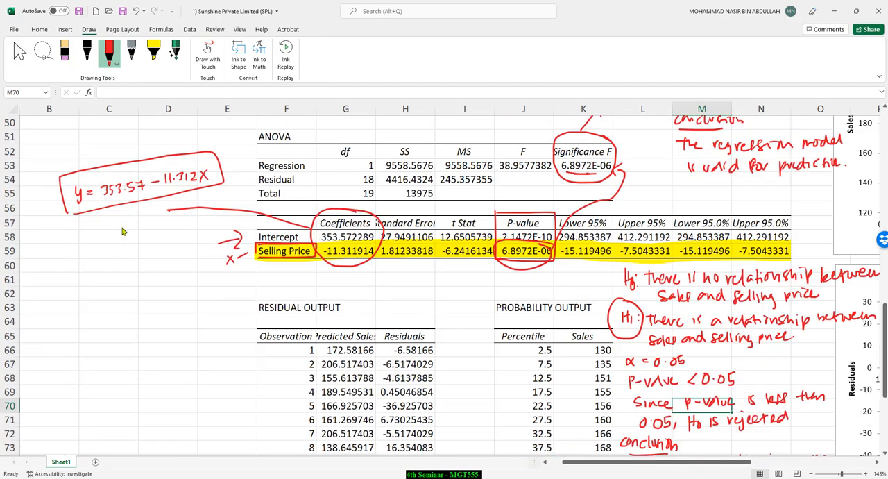
{"action": "left_click_drag", "start_coordinate": [119, 202], "coordinate": [115, 236]}
{"action": "left_click_drag", "start_coordinate": [177, 188], "coordinate": [173, 234]}
{"action": "left_click", "coordinate": [183, 231]}
Step: Write the interpretation "a = if selling price is 0; the total sales is RM353.57 ×1000" in red below the equation
{"action": "left_click_drag", "start_coordinate": [63, 280], "coordinate": [62, 288]}
{"action": "left_click_drag", "start_coordinate": [66, 282], "coordinate": [88, 288]}
{"action": "left_click_drag", "start_coordinate": [85, 281], "coordinate": [113, 285]}
{"action": "mouse_move", "coordinate": [118, 275]}
{"action": "left_mouse_down"}
{"action": "mouse_move", "coordinate": [117, 287]}
{"action": "mouse_move", "coordinate": [138, 294]}
{"action": "mouse_move", "coordinate": [147, 285]}
{"action": "left_mouse_up"}
{"action": "mouse_move", "coordinate": [148, 287]}
{"action": "left_mouse_down"}
{"action": "mouse_move", "coordinate": [186, 289]}
{"action": "mouse_move", "coordinate": [201, 278]}
{"action": "left_mouse_up"}
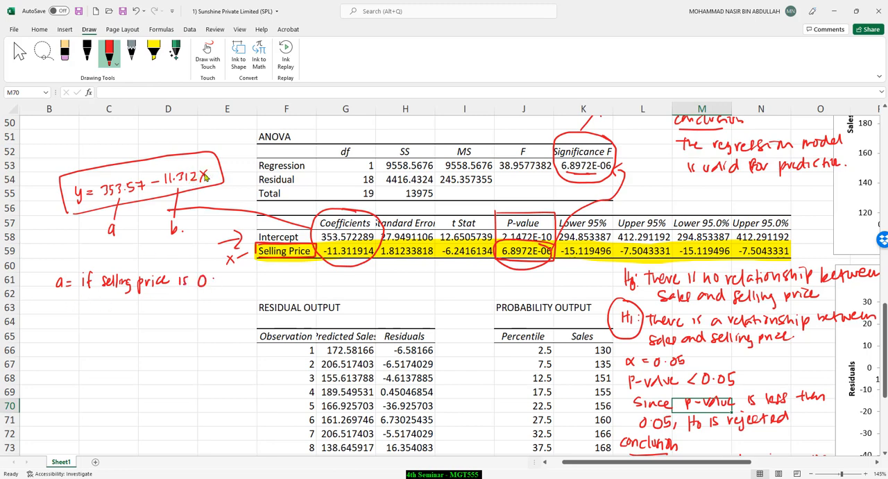
{"action": "left_click", "coordinate": [215, 285]}
{"action": "mouse_move", "coordinate": [82, 298]}
{"action": "left_mouse_down"}
{"action": "mouse_move", "coordinate": [193, 300]}
{"action": "mouse_move", "coordinate": [223, 309]}
{"action": "mouse_move", "coordinate": [235, 293]}
{"action": "mouse_move", "coordinate": [288, 297]}
{"action": "mouse_move", "coordinate": [313, 286]}
{"action": "left_mouse_up"}
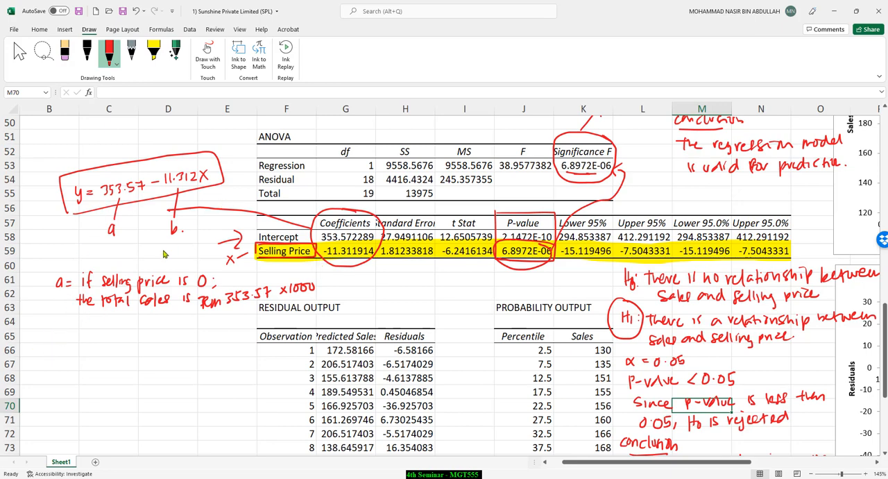
Step: Write "b = if selling price increase by RM1, the sales will decrease by" in red under the interpretation of a
{"action": "mouse_move", "coordinate": [35, 331]}
{"action": "left_mouse_down"}
{"action": "mouse_move", "coordinate": [42, 346]}
{"action": "mouse_move", "coordinate": [51, 338]}
{"action": "left_mouse_up"}
{"action": "left_click_drag", "start_coordinate": [44, 343], "coordinate": [65, 347]}
{"action": "left_click_drag", "start_coordinate": [63, 337], "coordinate": [224, 341]}
{"action": "left_click_drag", "start_coordinate": [224, 335], "coordinate": [226, 347]}
{"action": "mouse_move", "coordinate": [67, 349]}
{"action": "left_mouse_down"}
{"action": "mouse_move", "coordinate": [118, 368]}
{"action": "mouse_move", "coordinate": [122, 354]}
{"action": "mouse_move", "coordinate": [133, 366]}
{"action": "mouse_move", "coordinate": [180, 361]}
{"action": "left_mouse_up"}
{"action": "mouse_move", "coordinate": [54, 370]}
{"action": "left_mouse_down"}
{"action": "mouse_move", "coordinate": [61, 380]}
{"action": "mouse_move", "coordinate": [70, 373]}
{"action": "mouse_move", "coordinate": [163, 384]}
{"action": "left_mouse_up"}
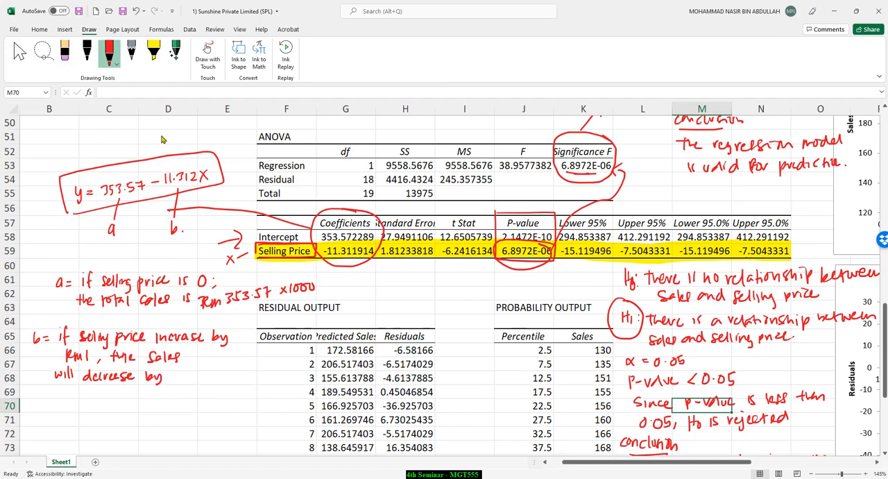
Step: Circle the boxed equation's minus sign in black and complete the red interpretation of b with "RM11.312 ×1000"
{"action": "left_click", "coordinate": [87, 50]}
{"action": "mouse_move", "coordinate": [157, 173]}
{"action": "left_mouse_down"}
{"action": "mouse_move", "coordinate": [148, 189]}
{"action": "mouse_move", "coordinate": [159, 179]}
{"action": "left_mouse_up"}
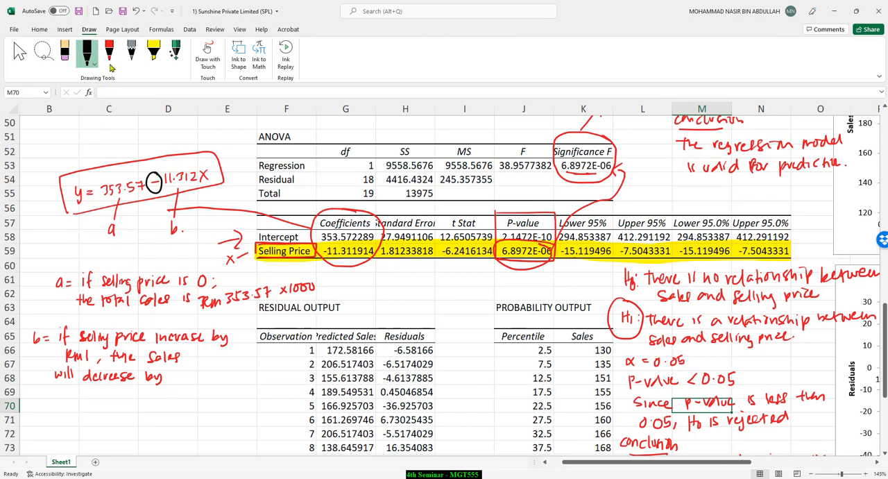
{"action": "left_click", "coordinate": [109, 51]}
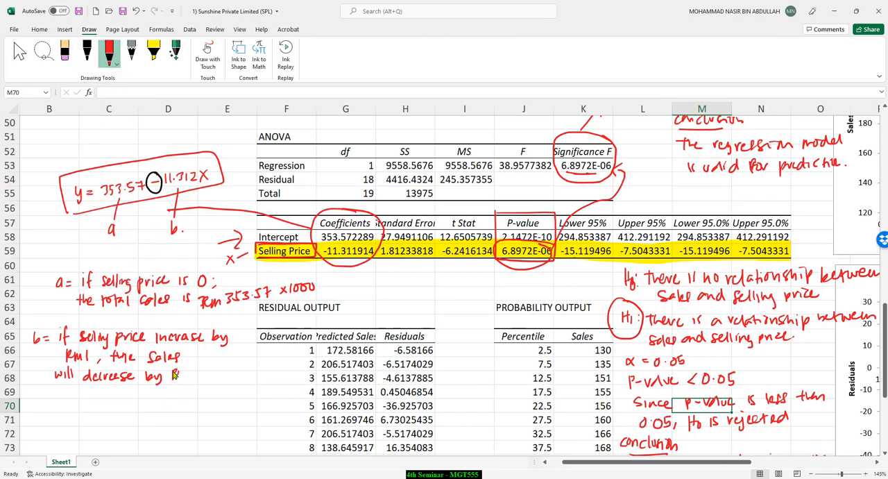
{"action": "left_click_drag", "start_coordinate": [173, 375], "coordinate": [243, 381]}
{"action": "left_click", "coordinate": [203, 377]}
{"action": "mouse_move", "coordinate": [243, 374]}
{"action": "left_mouse_down"}
{"action": "mouse_move", "coordinate": [236, 381]}
{"action": "mouse_move", "coordinate": [267, 380]}
{"action": "left_mouse_up"}
{"action": "left_click", "coordinate": [281, 374]}
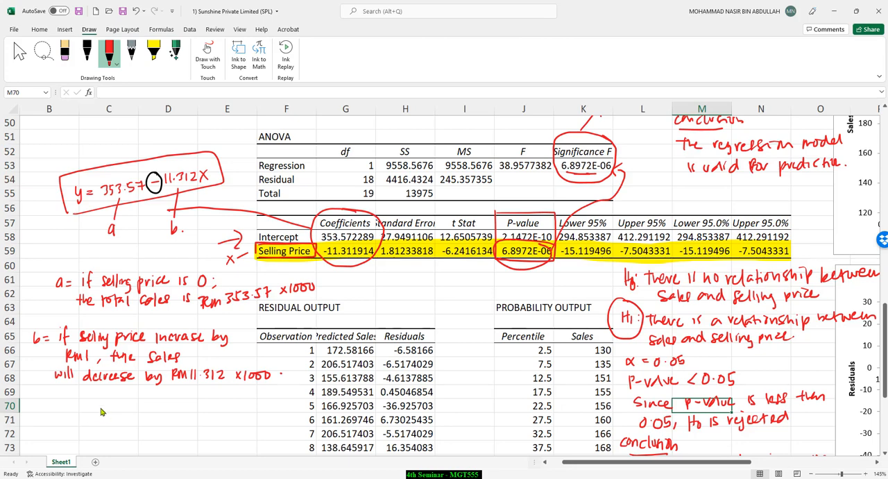
Step: Write the contrasting equation "y = 353.57 + 11.312x" with the black pen below b's interpretation, and underline the start of a's interpretation
{"action": "left_click", "coordinate": [86, 52]}
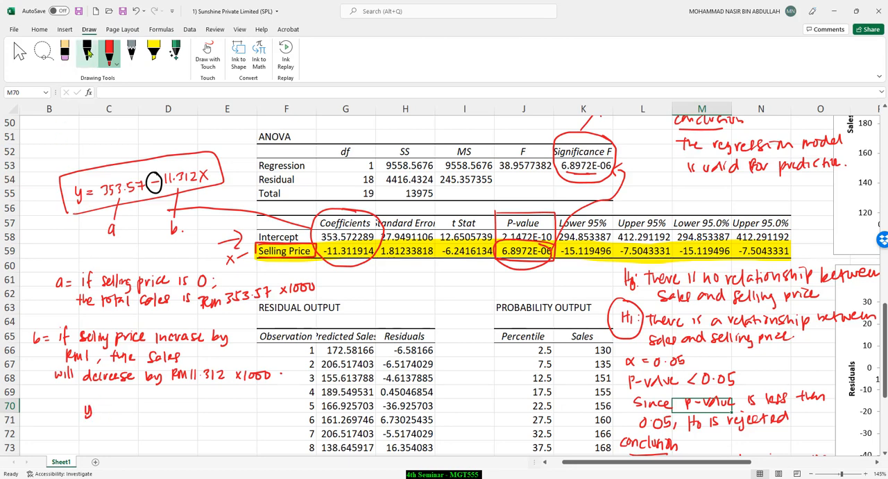
{"action": "left_click_drag", "start_coordinate": [91, 406], "coordinate": [86, 418]}
{"action": "left_click_drag", "start_coordinate": [98, 408], "coordinate": [117, 414]}
{"action": "mouse_move", "coordinate": [119, 406]}
{"action": "left_mouse_down"}
{"action": "mouse_move", "coordinate": [129, 415]}
{"action": "mouse_move", "coordinate": [209, 415]}
{"action": "left_mouse_up"}
{"action": "left_click", "coordinate": [136, 415]}
{"action": "left_click", "coordinate": [196, 415]}
{"action": "mouse_move", "coordinate": [211, 407]}
{"action": "left_mouse_down"}
{"action": "mouse_move", "coordinate": [233, 415]}
{"action": "mouse_move", "coordinate": [226, 415]}
{"action": "left_mouse_up"}
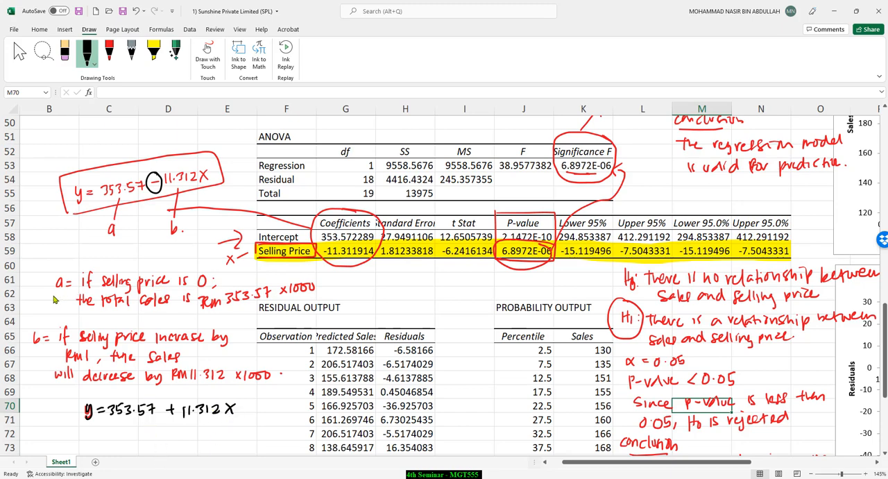
{"action": "left_click_drag", "start_coordinate": [50, 295], "coordinate": [61, 295]}
Step: Write "b = if selling price increase by RM1" in black under the plus-sign equation, correcting the ending of "increase"
{"action": "left_click_drag", "start_coordinate": [31, 428], "coordinate": [32, 442]}
{"action": "left_click_drag", "start_coordinate": [43, 434], "coordinate": [63, 439]}
{"action": "left_click_drag", "start_coordinate": [72, 424], "coordinate": [67, 440]}
{"action": "mouse_move", "coordinate": [66, 432]}
{"action": "left_mouse_down"}
{"action": "mouse_move", "coordinate": [128, 446]}
{"action": "mouse_move", "coordinate": [139, 433]}
{"action": "mouse_move", "coordinate": [212, 436]}
{"action": "left_mouse_up"}
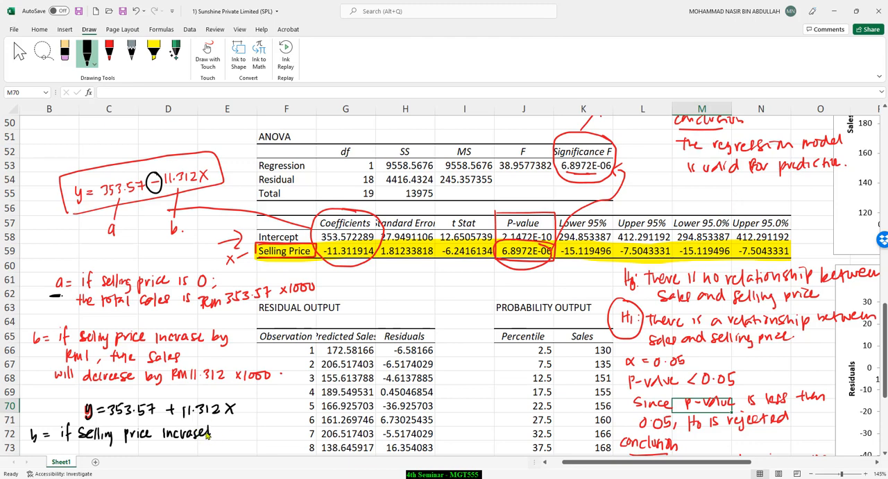
{"action": "key", "text": "ctrl+z"}
{"action": "key", "text": "ctrl+z"}
{"action": "left_click_drag", "start_coordinate": [199, 434], "coordinate": [206, 436]}
{"action": "mouse_move", "coordinate": [215, 427]}
{"action": "left_mouse_down"}
{"action": "mouse_move", "coordinate": [225, 438]}
{"action": "mouse_move", "coordinate": [252, 434]}
{"action": "left_mouse_up"}
{"action": "left_click_drag", "start_coordinate": [258, 428], "coordinate": [258, 437]}
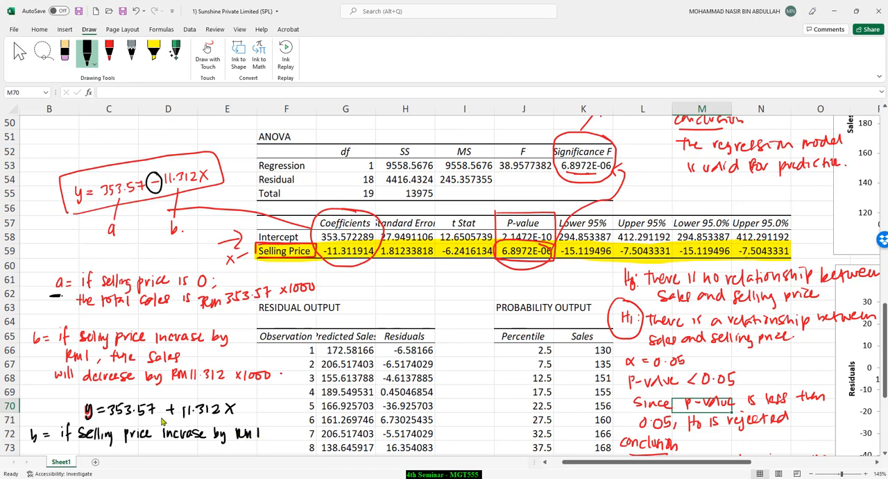
Step: Complete the black interpretation of b with "the sales will increase by RM11.312 ×1000"
{"action": "scroll", "coordinate": [166, 390], "scroll_direction": "down", "scroll_amount": 2}
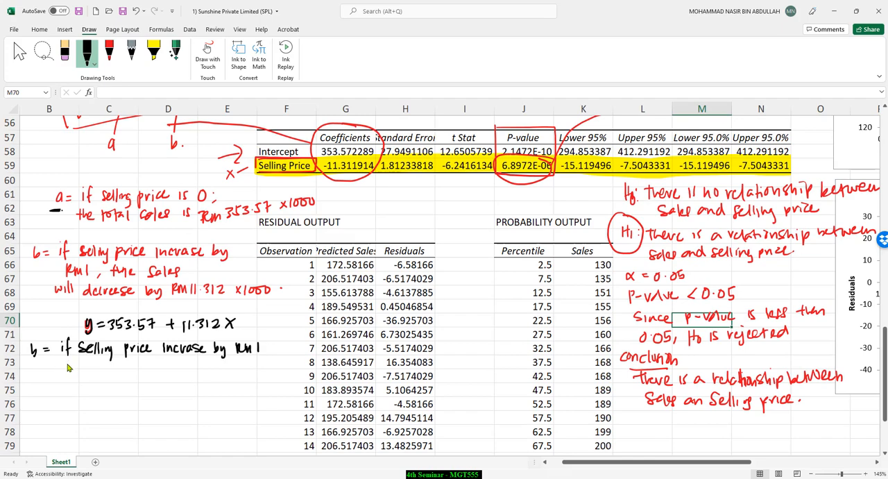
{"action": "left_click_drag", "start_coordinate": [61, 365], "coordinate": [67, 371]}
{"action": "left_click_drag", "start_coordinate": [70, 360], "coordinate": [75, 369]}
{"action": "mouse_move", "coordinate": [77, 366]}
{"action": "left_mouse_down"}
{"action": "mouse_move", "coordinate": [138, 371]}
{"action": "mouse_move", "coordinate": [148, 360]}
{"action": "mouse_move", "coordinate": [219, 372]}
{"action": "left_mouse_up"}
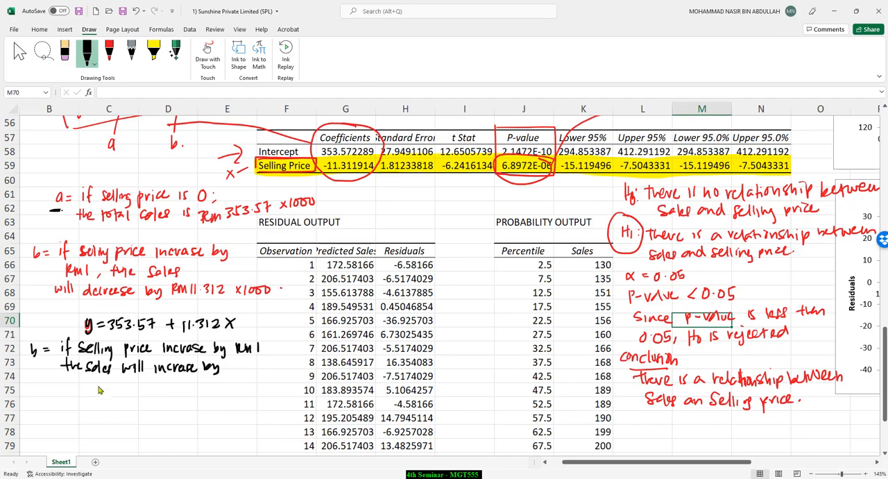
{"action": "left_click_drag", "start_coordinate": [86, 383], "coordinate": [116, 390]}
{"action": "left_click_drag", "start_coordinate": [121, 388], "coordinate": [193, 386]}
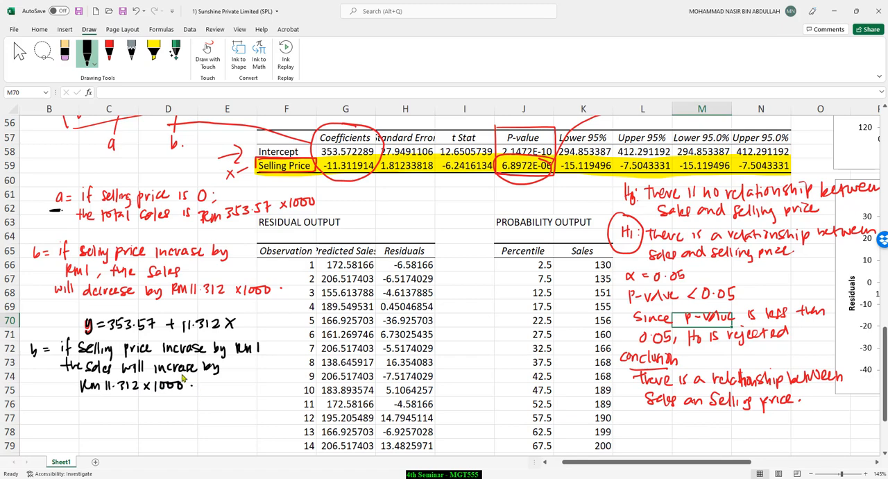
Step: Emphasise the plus sign in the black equation with an extra stroke and yellow highlighter
{"action": "scroll", "coordinate": [159, 58], "scroll_direction": "up", "scroll_amount": 1}
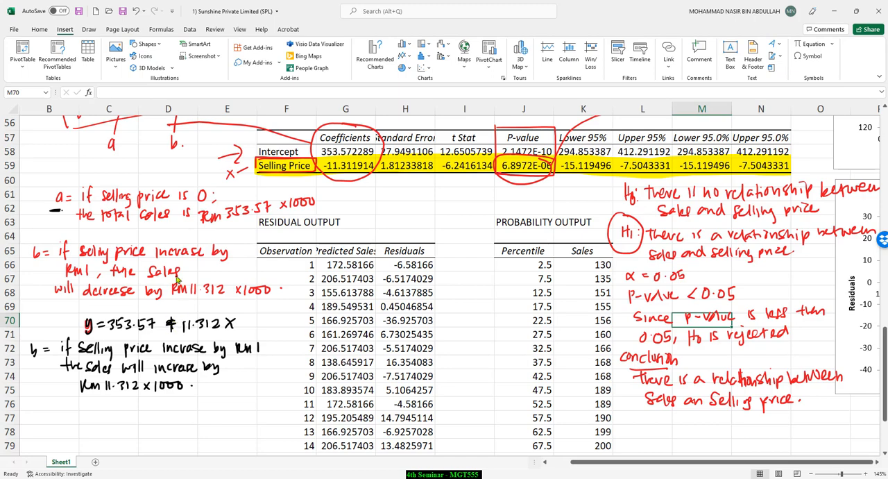
{"action": "left_click", "coordinate": [188, 29]}
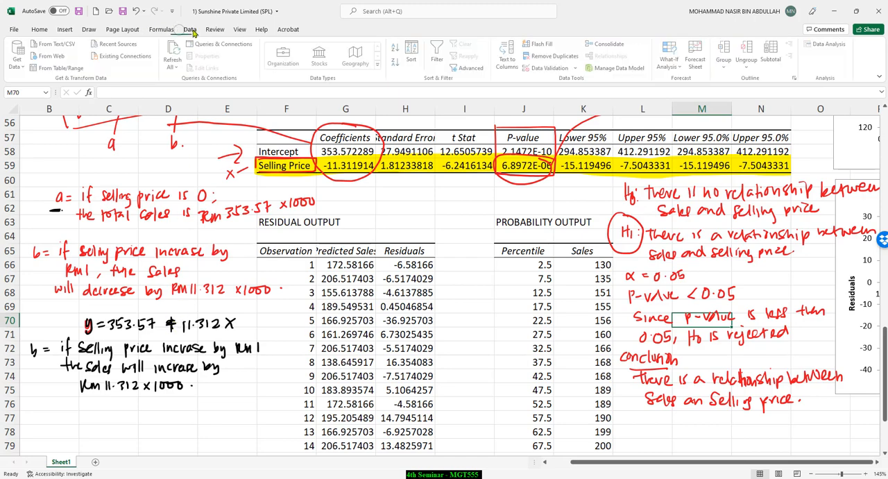
{"action": "left_click", "coordinate": [89, 29]}
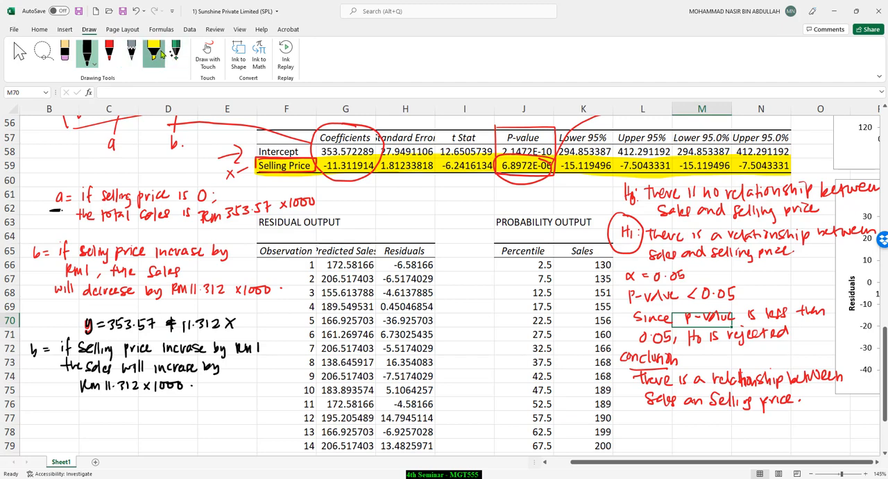
{"action": "left_click", "coordinate": [153, 52]}
{"action": "left_click_drag", "start_coordinate": [169, 311], "coordinate": [171, 329]}
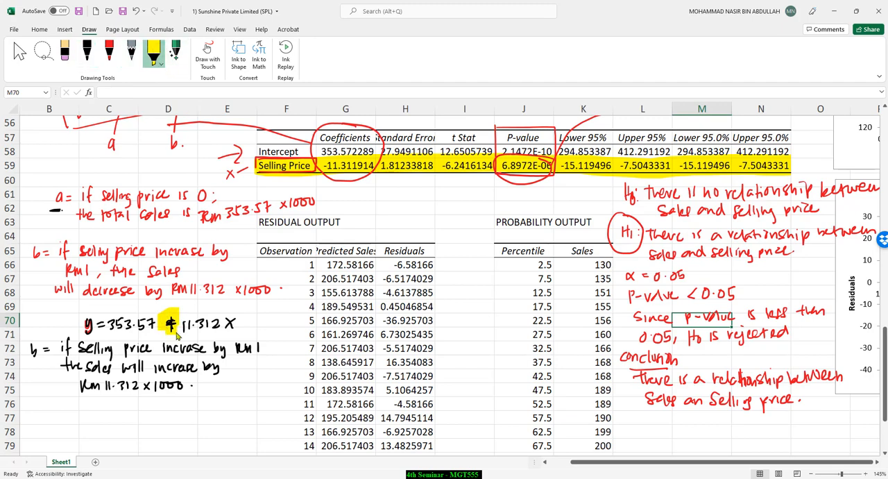
Step: Highlight in yellow "increase" in the black interpretation, the circled minus sign in the boxed equation, and "decrease" in the red interpretation
{"action": "left_click_drag", "start_coordinate": [150, 368], "coordinate": [200, 367]}
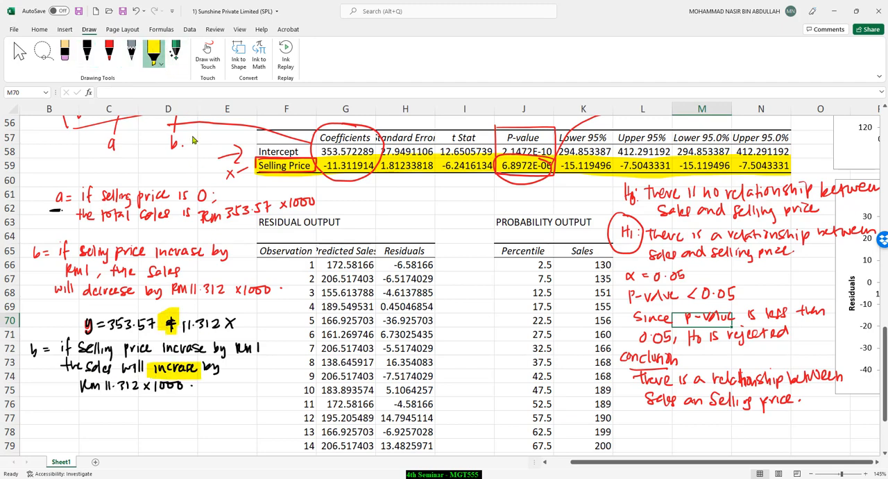
{"action": "scroll", "coordinate": [194, 196], "scroll_direction": "up", "scroll_amount": 1}
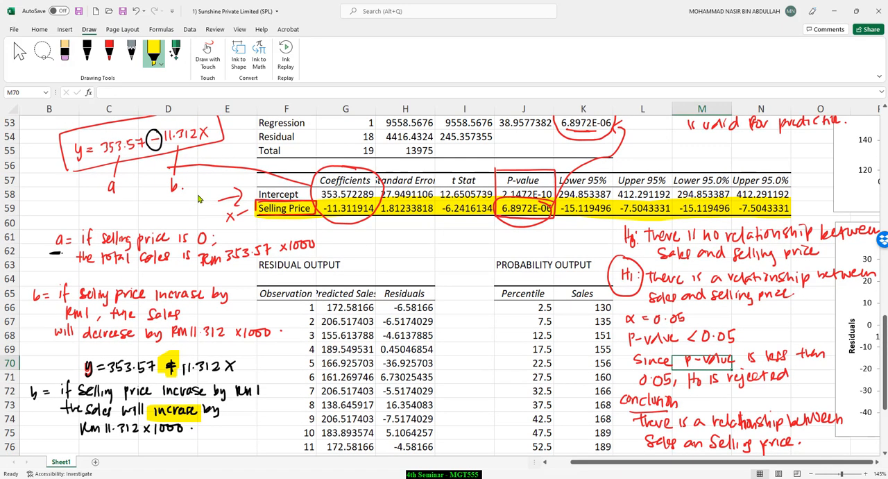
{"action": "left_click_drag", "start_coordinate": [155, 147], "coordinate": [154, 140]}
{"action": "left_click_drag", "start_coordinate": [89, 334], "coordinate": [135, 333]}
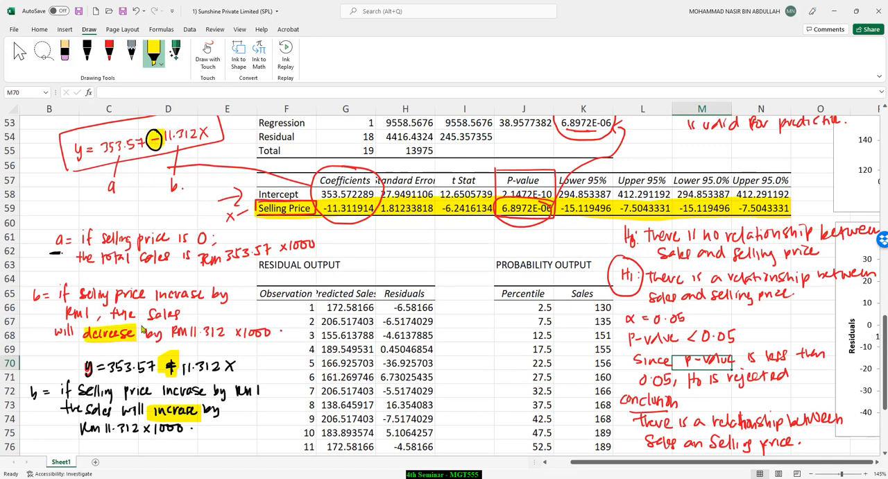
{"action": "left_click", "coordinate": [96, 59]}
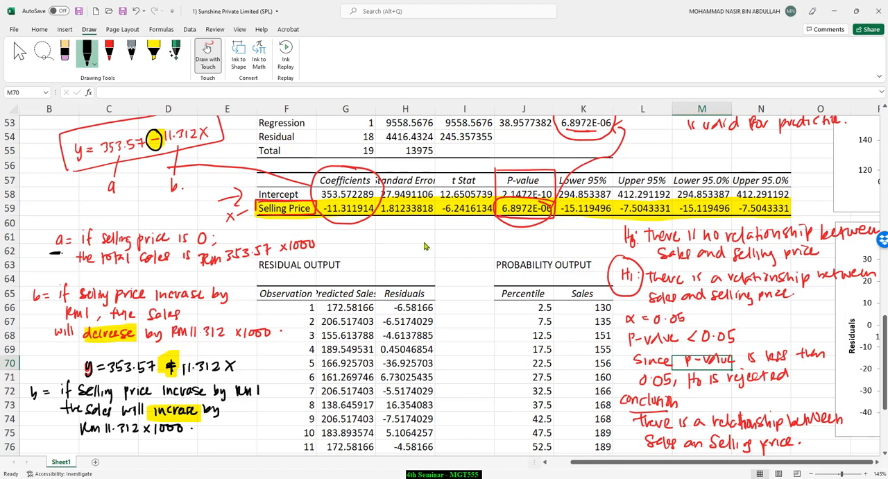
{"action": "left_click", "coordinate": [445, 247]}
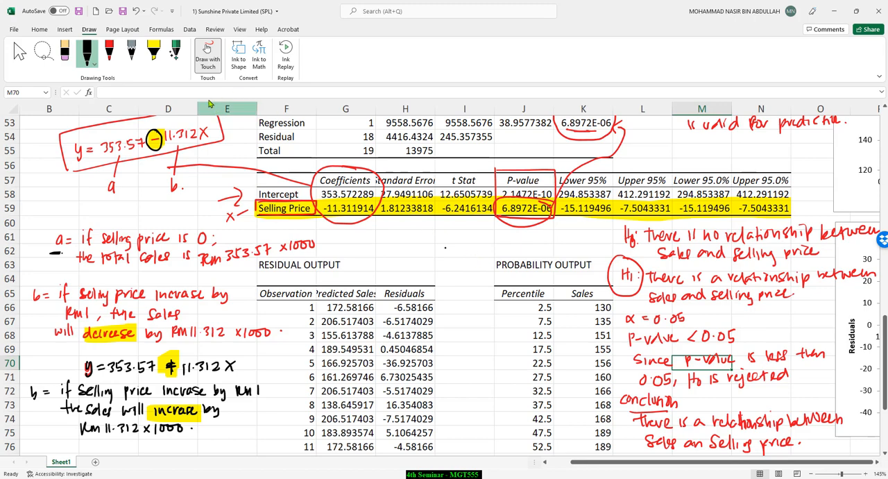
{"action": "left_click", "coordinate": [38, 29]}
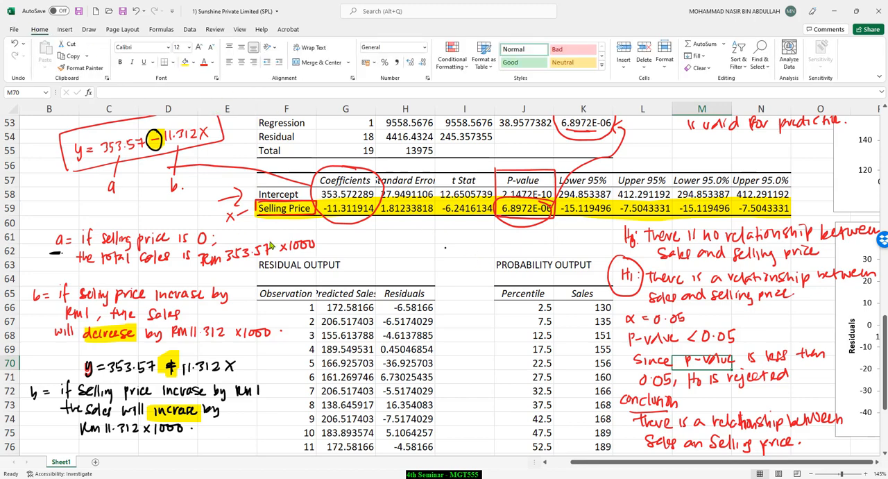
{"action": "left_click", "coordinate": [70, 30]}
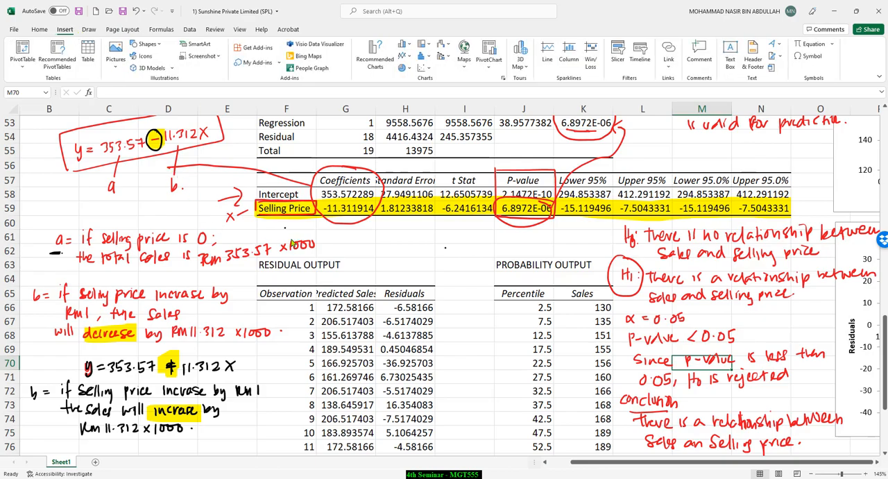
{"action": "left_click", "coordinate": [369, 251]}
Step: Review the source data's Sales, Advertising Expenditure, Selling Price and Research & Development Expenditure columns, and return to the regression summary output
{"action": "scroll", "coordinate": [369, 240], "scroll_direction": "up", "scroll_amount": 13}
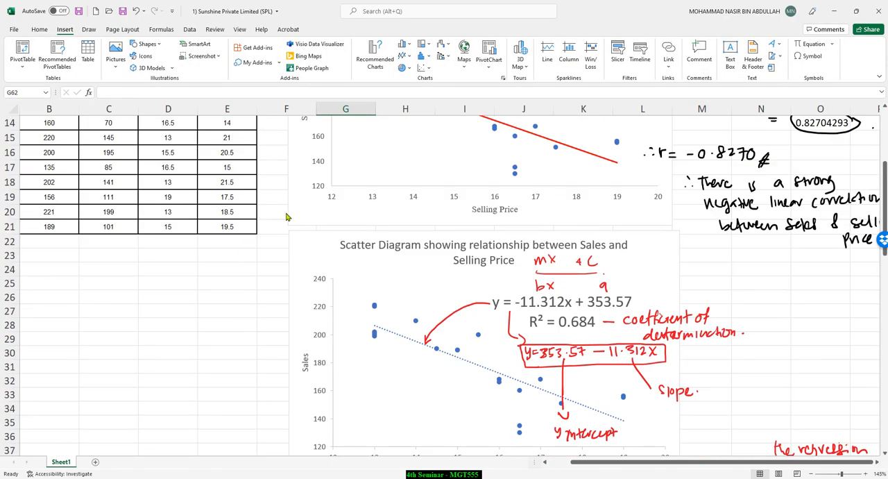
{"action": "scroll", "coordinate": [232, 197], "scroll_direction": "up", "scroll_amount": 4}
{"action": "scroll", "coordinate": [185, 161], "scroll_direction": "down", "scroll_amount": 1, "text": "ctrl"}
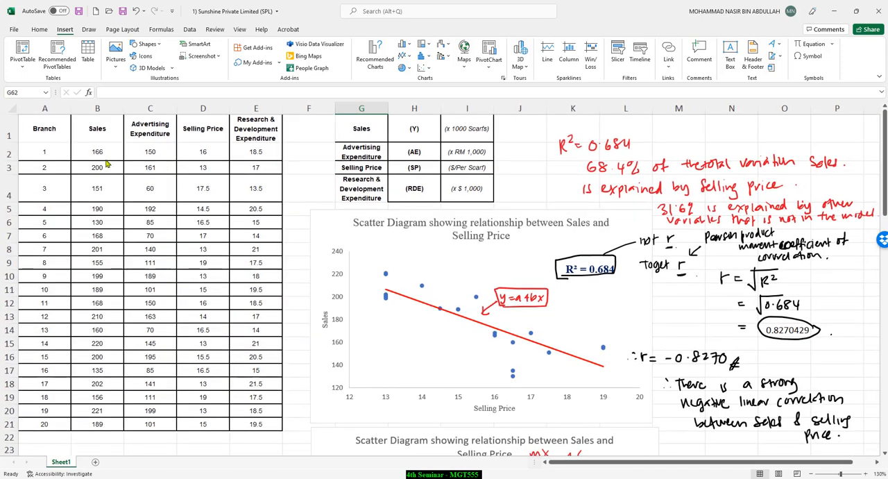
{"action": "left_click_drag", "start_coordinate": [102, 138], "coordinate": [97, 424]}
{"action": "left_click_drag", "start_coordinate": [150, 129], "coordinate": [152, 423]}
{"action": "left_click_drag", "start_coordinate": [97, 124], "coordinate": [125, 427]}
{"action": "left_click_drag", "start_coordinate": [269, 124], "coordinate": [251, 425]}
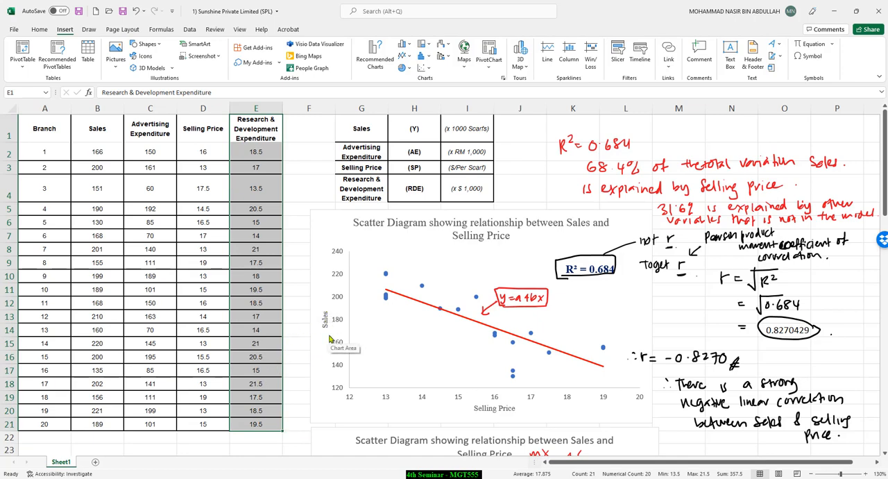
{"action": "scroll", "coordinate": [329, 338], "scroll_direction": "down", "scroll_amount": 5}
{"action": "scroll", "coordinate": [331, 337], "scroll_direction": "down", "scroll_amount": 6}
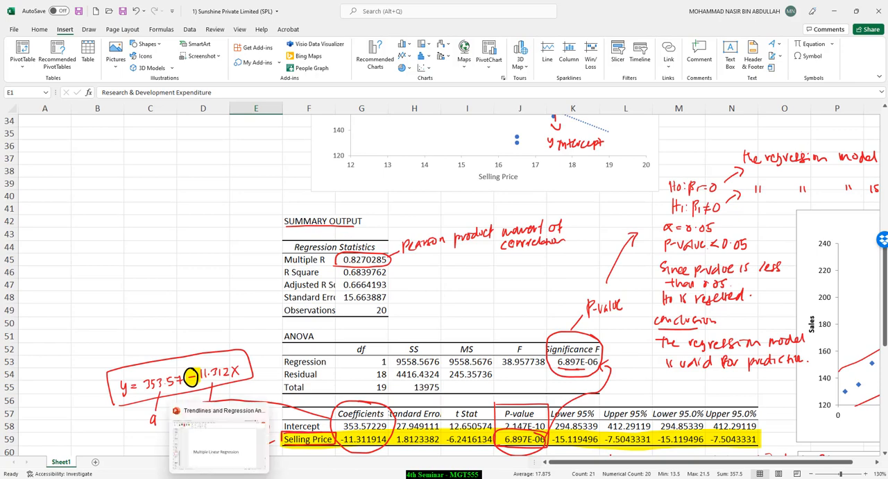
Step: Switch to the Trendlines and Regression Analysis presentation in PowerPoint and read the Multiple Linear Regression definition slide
{"action": "left_click", "coordinate": [218, 477]}
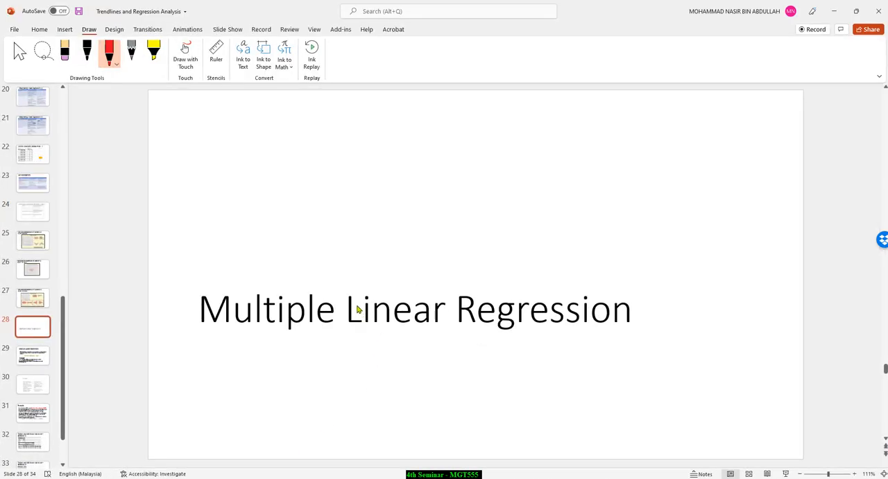
{"action": "scroll", "coordinate": [281, 316], "scroll_direction": "down", "scroll_amount": 1}
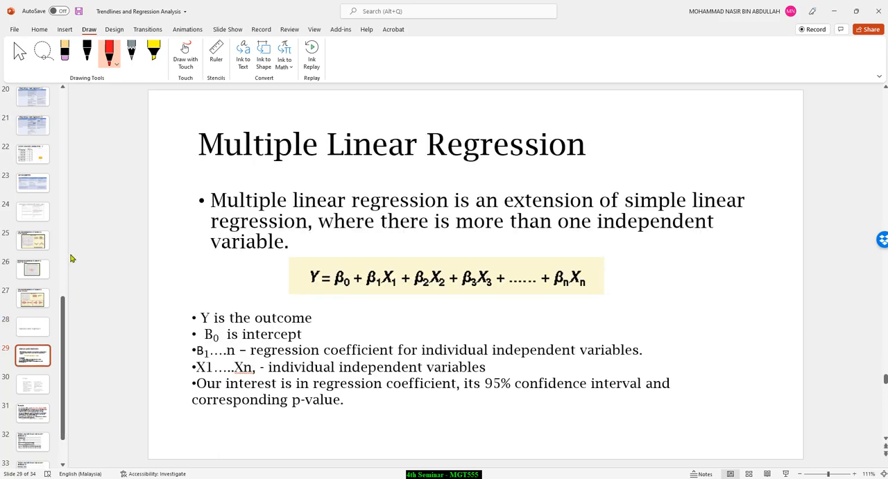
{"action": "scroll", "coordinate": [37, 295], "scroll_direction": "down", "scroll_amount": 2}
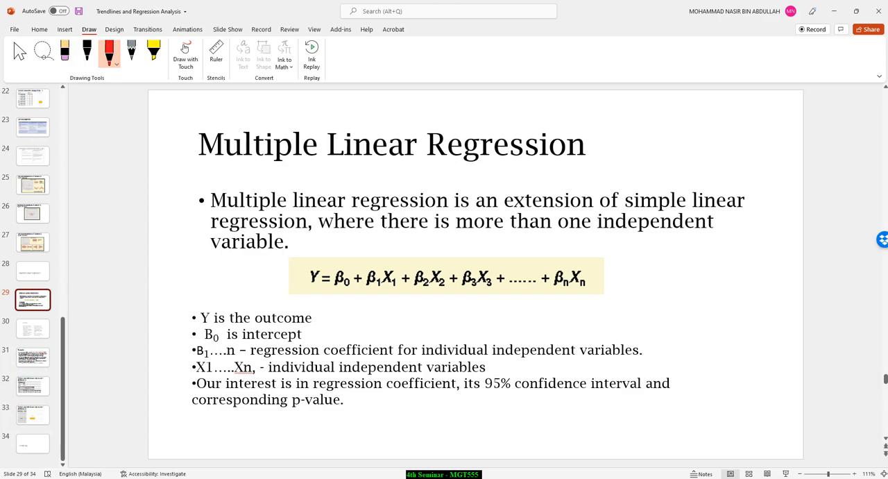
Step: Switch to the Blue Moon Excel workbook and run the regression with Y range B1:B41, X range C1:E41 and output at G2
{"action": "key", "text": "alt+Tab"}
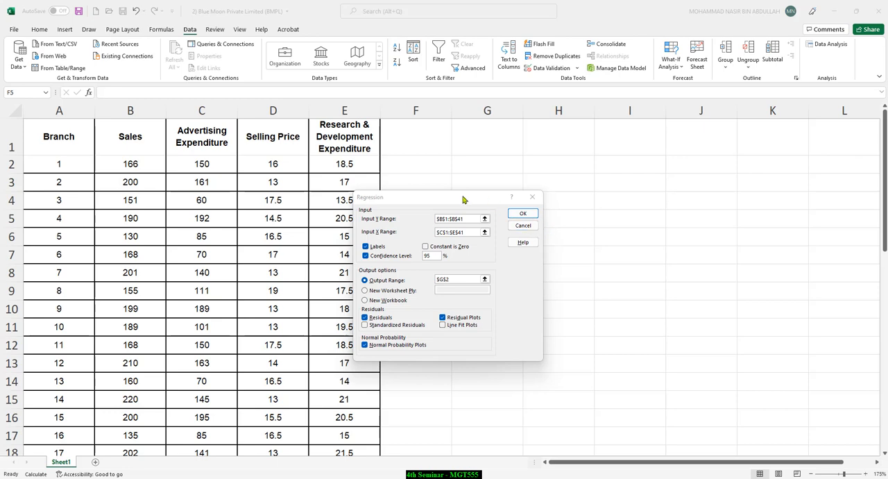
{"action": "left_click_drag", "start_coordinate": [464, 199], "coordinate": [497, 194]}
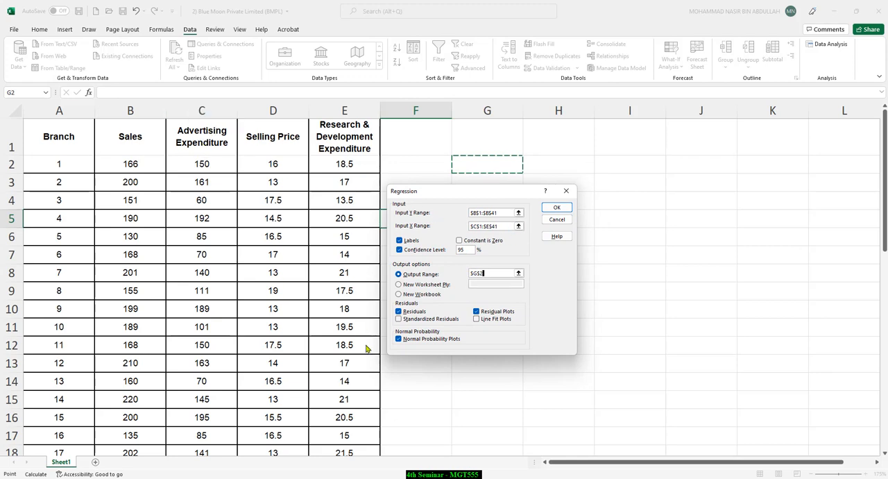
{"action": "left_click", "coordinate": [555, 209]}
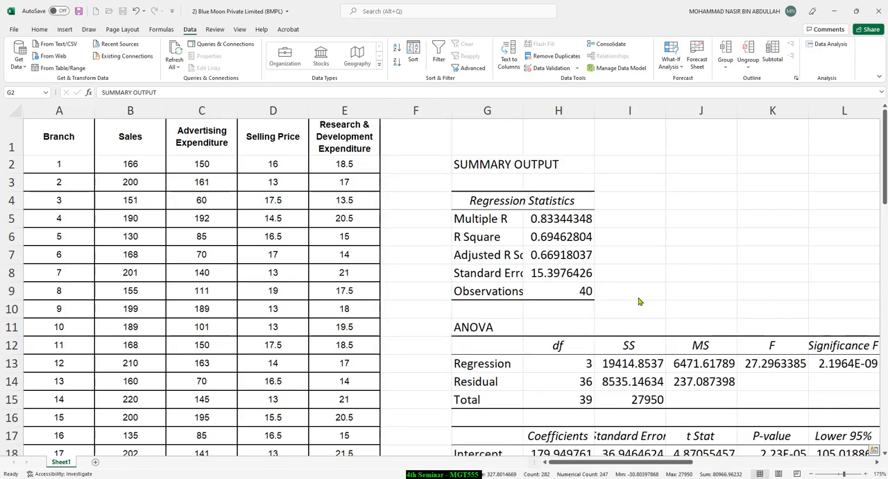
Step: Separate the overlapping regression charts, placing the Selling Price residual plot beside the Advertising Expenditure residual plot
{"action": "scroll", "coordinate": [640, 302], "scroll_direction": "down", "scroll_amount": 3, "text": "ctrl"}
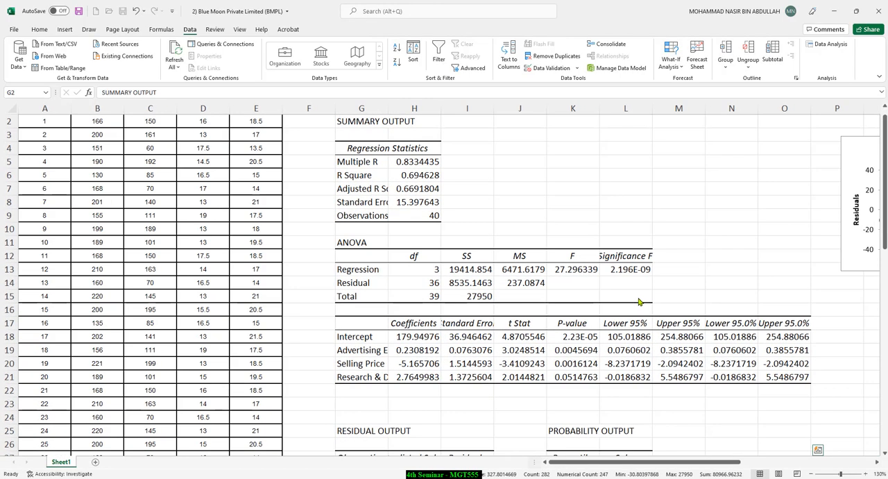
{"action": "scroll", "coordinate": [636, 311], "scroll_direction": "down", "scroll_amount": 2, "text": "ctrl"}
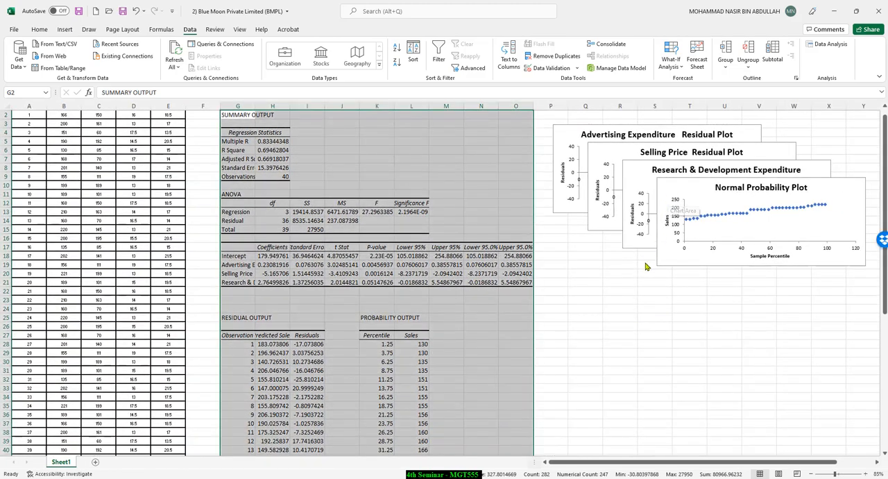
{"action": "left_click_drag", "start_coordinate": [665, 191], "coordinate": [564, 271]}
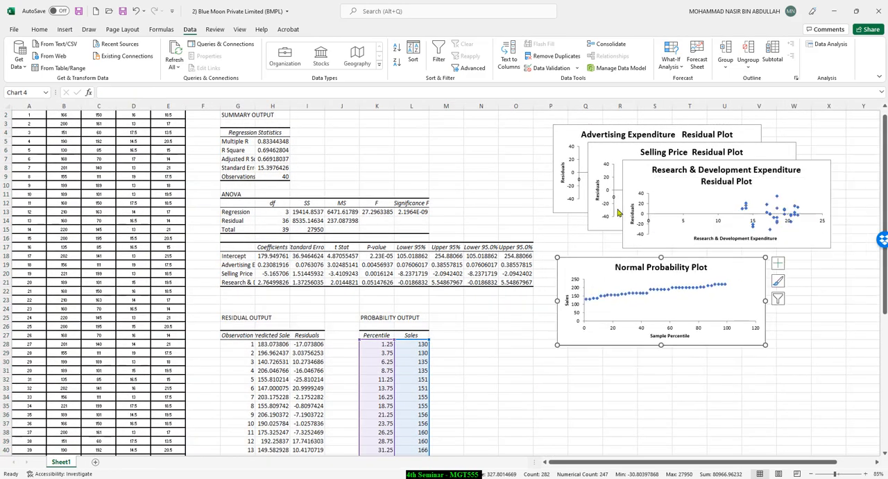
{"action": "left_click_drag", "start_coordinate": [633, 178], "coordinate": [568, 373]}
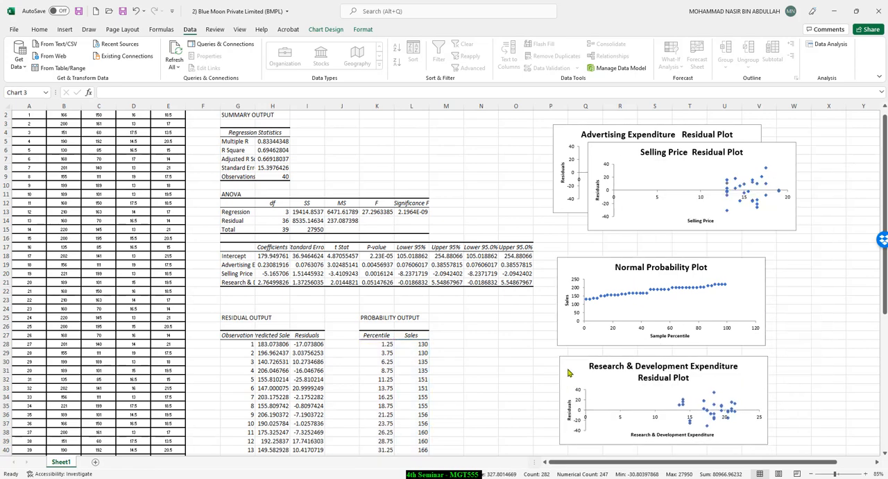
{"action": "left_click_drag", "start_coordinate": [607, 173], "coordinate": [715, 309]}
{"action": "left_click_drag", "start_coordinate": [737, 206], "coordinate": [782, 137]}
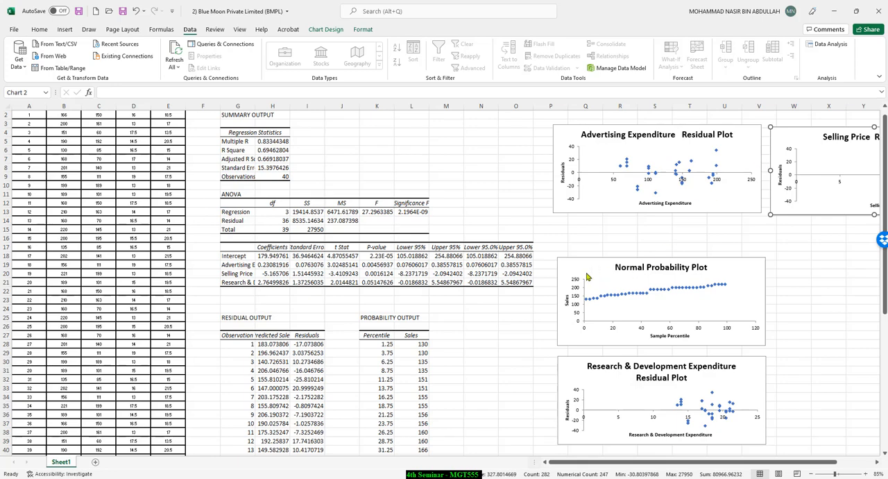
Step: Stack the normal probability, Research & Development and Advertising Expenditure plots over the Selling Price residual plot, clear of the output tables
{"action": "left_click_drag", "start_coordinate": [582, 271], "coordinate": [783, 173]}
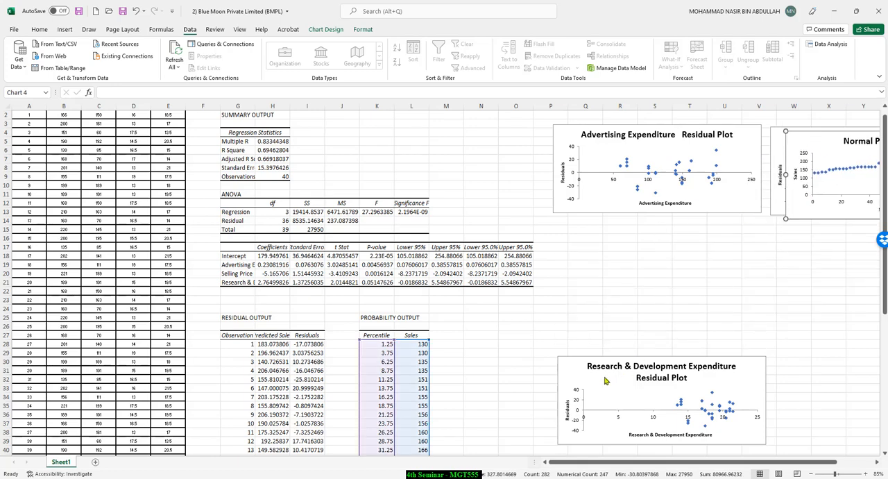
{"action": "left_click", "coordinate": [596, 362]}
{"action": "left_click_drag", "start_coordinate": [596, 362], "coordinate": [783, 140]}
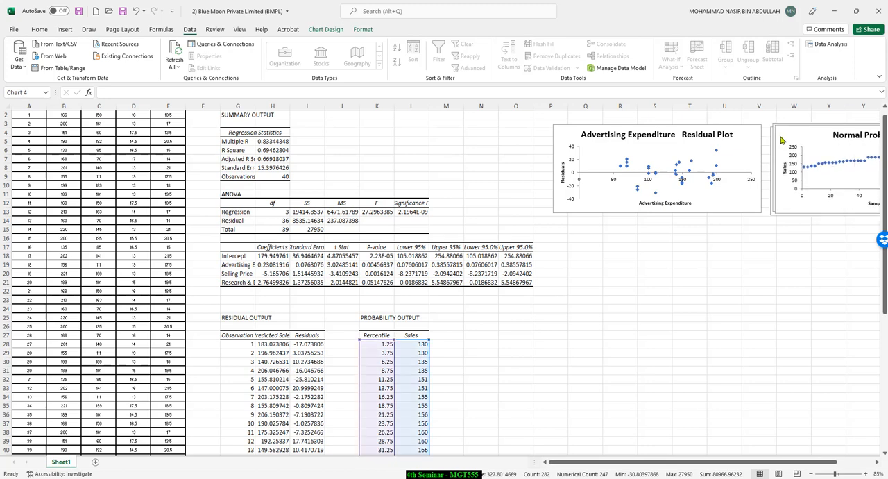
{"action": "left_click_drag", "start_coordinate": [603, 140], "coordinate": [810, 136]}
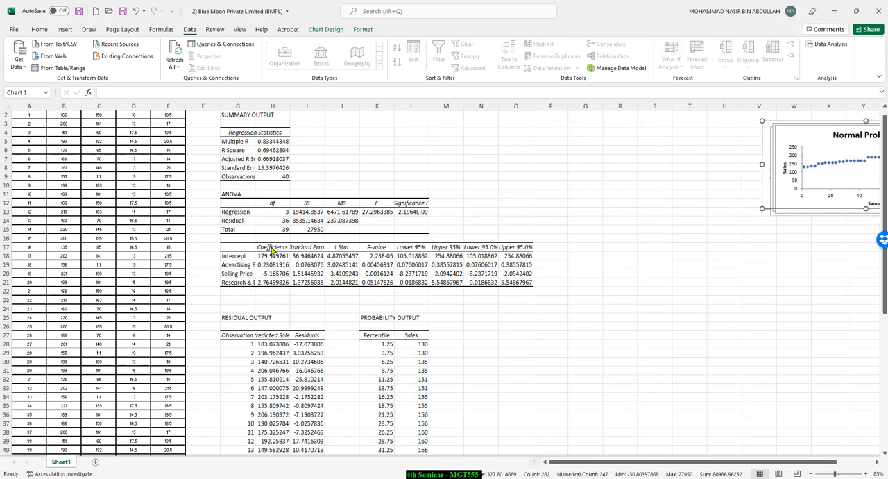
Step: Outline the Multiple R row in red ink and mark the R Square row with an arrow
{"action": "scroll", "coordinate": [272, 246], "scroll_direction": "up", "scroll_amount": 1, "text": "ctrl"}
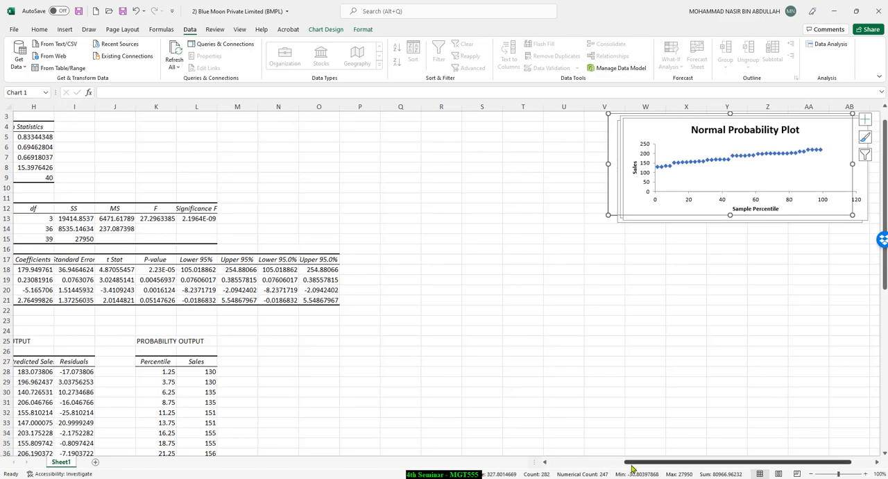
{"action": "left_click_drag", "start_coordinate": [631, 463], "coordinate": [552, 463]}
{"action": "scroll", "coordinate": [344, 258], "scroll_direction": "up", "scroll_amount": 1, "text": "ctrl"}
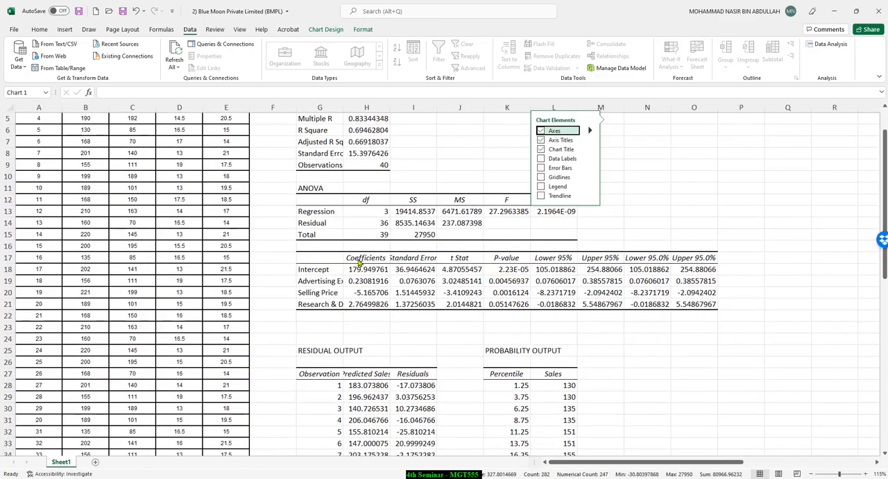
{"action": "scroll", "coordinate": [363, 265], "scroll_direction": "up", "scroll_amount": 2}
{"action": "left_click", "coordinate": [416, 227]}
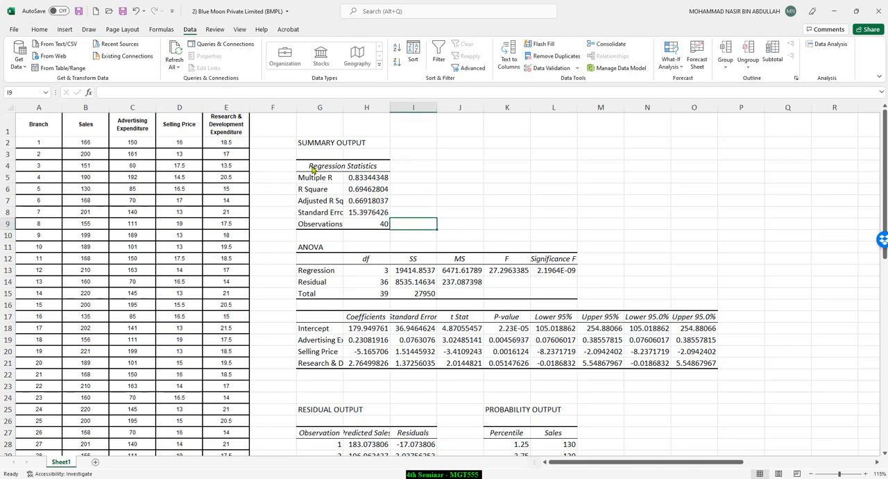
{"action": "left_click", "coordinate": [89, 29]}
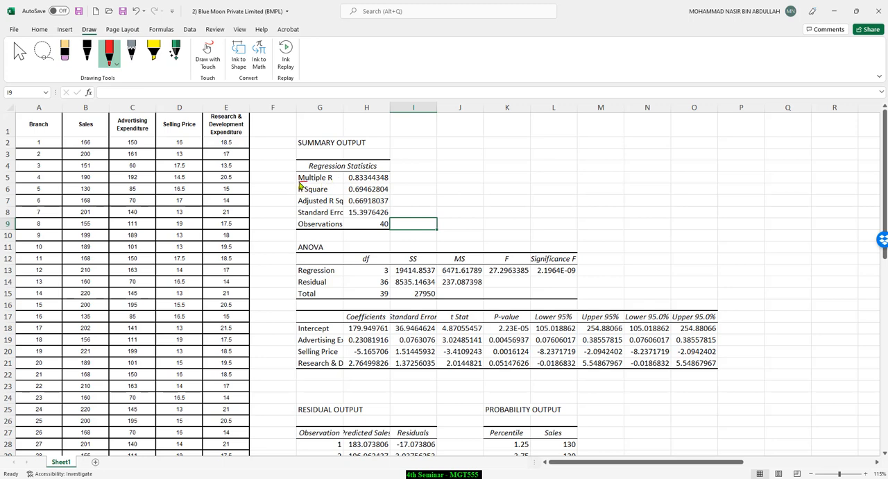
{"action": "mouse_move", "coordinate": [389, 172]}
{"action": "left_mouse_down"}
{"action": "mouse_move", "coordinate": [312, 169]}
{"action": "mouse_move", "coordinate": [290, 190]}
{"action": "left_mouse_up"}
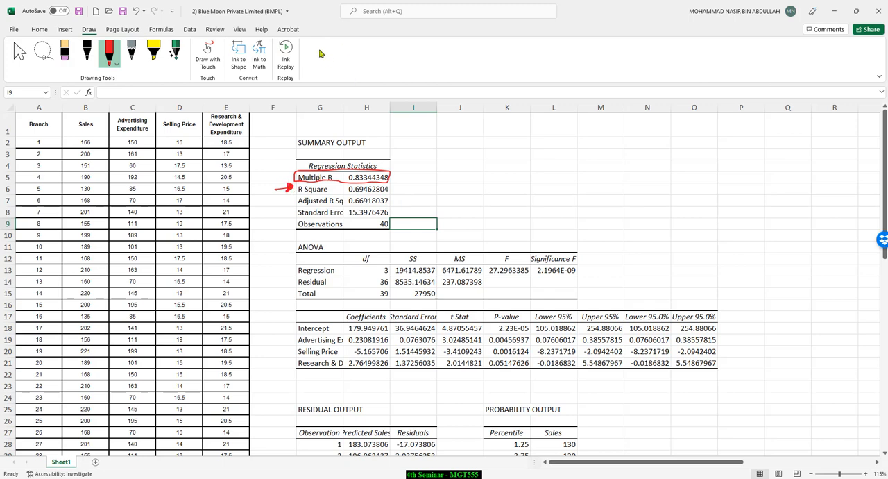
Step: Write "R² = 69.46%" in red above the regression statistics
{"action": "mouse_move", "coordinate": [410, 125]}
{"action": "left_mouse_down"}
{"action": "mouse_move", "coordinate": [417, 136]}
{"action": "mouse_move", "coordinate": [433, 132]}
{"action": "left_mouse_up"}
{"action": "left_click_drag", "start_coordinate": [448, 126], "coordinate": [446, 134]}
{"action": "mouse_move", "coordinate": [462, 123]}
{"action": "left_mouse_down"}
{"action": "mouse_move", "coordinate": [462, 136]}
{"action": "mouse_move", "coordinate": [479, 132]}
{"action": "left_mouse_up"}
{"action": "mouse_move", "coordinate": [480, 124]}
{"action": "left_mouse_down"}
{"action": "mouse_move", "coordinate": [480, 135]}
{"action": "mouse_move", "coordinate": [492, 133]}
{"action": "left_mouse_up"}
{"action": "left_click", "coordinate": [502, 131]}
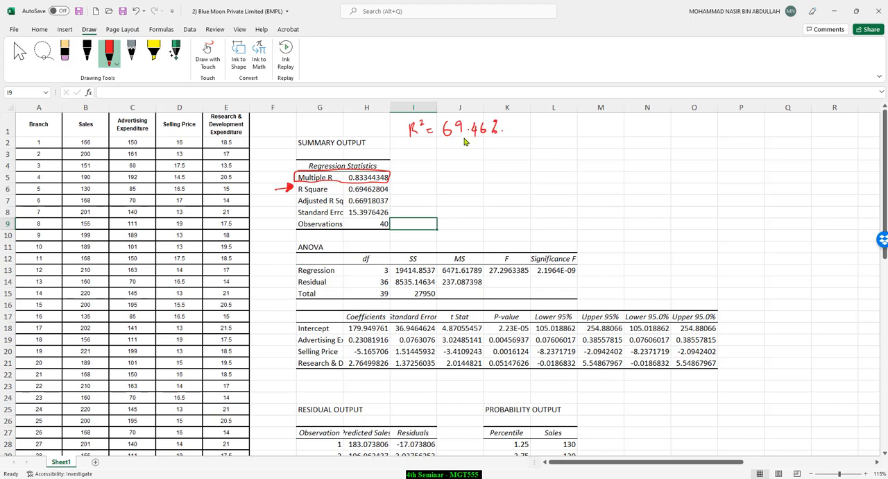
Step: Box R², write that 69.46% of total sales variation is explained by Adv Expenditure, Selling price and R&D expenditure, and mark these predictors' rows
{"action": "mouse_move", "coordinate": [409, 143]}
{"action": "left_mouse_down"}
{"action": "mouse_move", "coordinate": [506, 141]}
{"action": "mouse_move", "coordinate": [430, 115]}
{"action": "mouse_move", "coordinate": [404, 141]}
{"action": "mouse_move", "coordinate": [437, 162]}
{"action": "mouse_move", "coordinate": [758, 157]}
{"action": "left_mouse_up"}
{"action": "left_click_drag", "start_coordinate": [434, 176], "coordinate": [555, 177]}
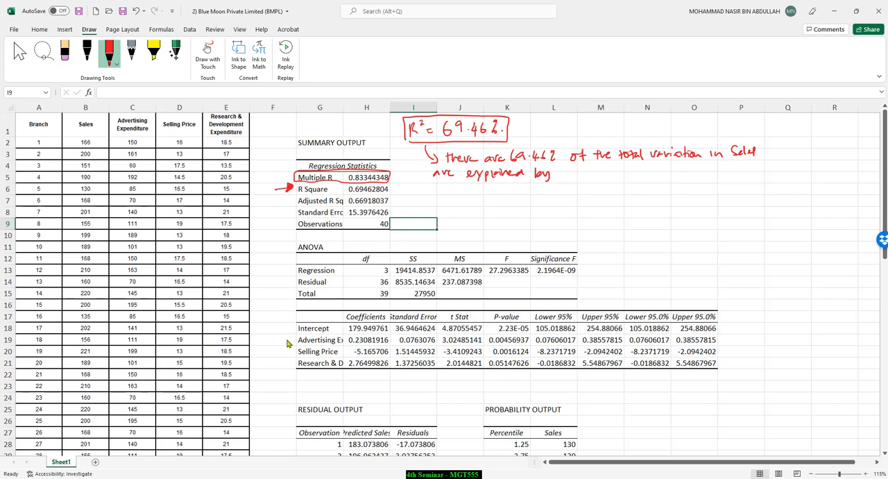
{"action": "mouse_move", "coordinate": [282, 341]}
{"action": "left_mouse_down"}
{"action": "mouse_move", "coordinate": [290, 341]}
{"action": "mouse_move", "coordinate": [287, 363]}
{"action": "left_mouse_up"}
{"action": "mouse_move", "coordinate": [557, 169]}
{"action": "left_mouse_down"}
{"action": "mouse_move", "coordinate": [655, 179]}
{"action": "mouse_move", "coordinate": [762, 172]}
{"action": "left_mouse_up"}
{"action": "mouse_move", "coordinate": [428, 193]}
{"action": "left_mouse_down"}
{"action": "mouse_move", "coordinate": [527, 200]}
{"action": "mouse_move", "coordinate": [494, 211]}
{"action": "mouse_move", "coordinate": [575, 206]}
{"action": "left_mouse_up"}
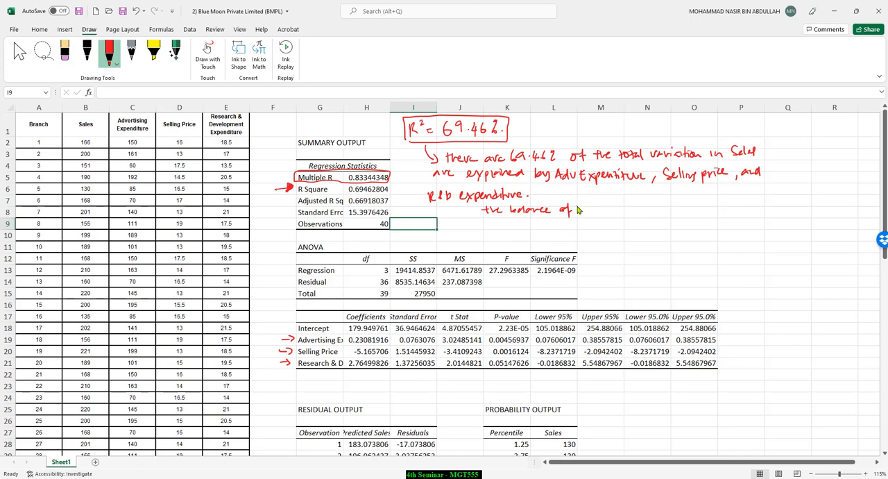
Step: Complete the balance note with "30.54% is explained by other variable that not in the model" in red
{"action": "mouse_move", "coordinate": [576, 206]}
{"action": "left_mouse_down"}
{"action": "mouse_move", "coordinate": [578, 214]}
{"action": "mouse_move", "coordinate": [588, 206]}
{"action": "mouse_move", "coordinate": [638, 214]}
{"action": "left_mouse_up"}
{"action": "mouse_move", "coordinate": [651, 212]}
{"action": "left_mouse_down"}
{"action": "mouse_move", "coordinate": [719, 208]}
{"action": "mouse_move", "coordinate": [727, 217]}
{"action": "left_mouse_up"}
{"action": "left_click_drag", "start_coordinate": [498, 230], "coordinate": [762, 236]}
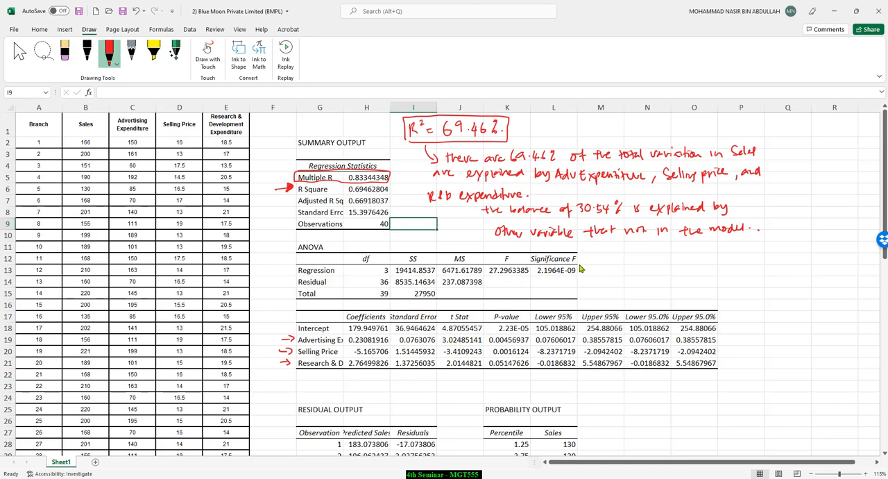
Step: Circle the Significance F value in the ANOVA table and annotate it "p-value is less than 0.05" in red
{"action": "mouse_move", "coordinate": [582, 267]}
{"action": "left_mouse_down"}
{"action": "mouse_move", "coordinate": [537, 283]}
{"action": "mouse_move", "coordinate": [595, 268]}
{"action": "mouse_move", "coordinate": [585, 272]}
{"action": "mouse_move", "coordinate": [673, 276]}
{"action": "left_mouse_up"}
{"action": "mouse_move", "coordinate": [677, 264]}
{"action": "left_mouse_down"}
{"action": "mouse_move", "coordinate": [680, 274]}
{"action": "mouse_move", "coordinate": [760, 272]}
{"action": "left_mouse_up"}
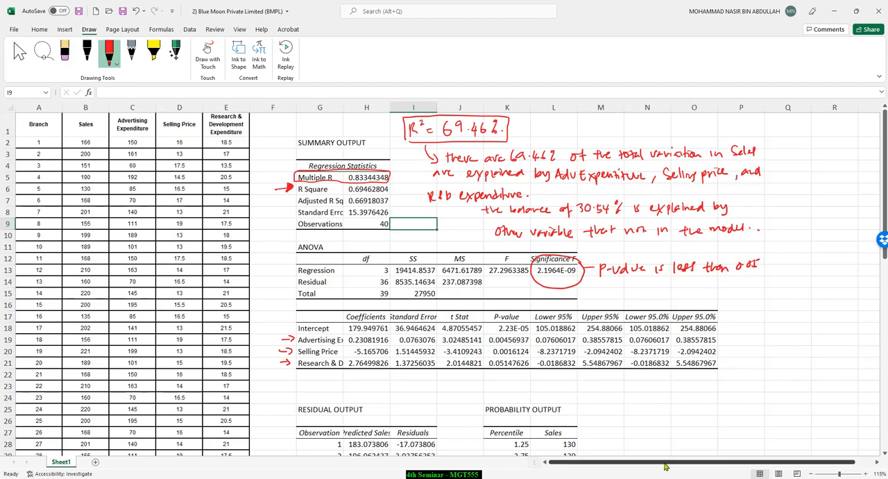
Step: Write in black beside the ANOVA table "H0: The regression model is not fit for prediction" and "H1: The regression model is fit for prediction"
{"action": "scroll", "coordinate": [663, 466], "scroll_direction": "right", "scroll_amount": 1}
{"action": "left_click", "coordinate": [876, 462]}
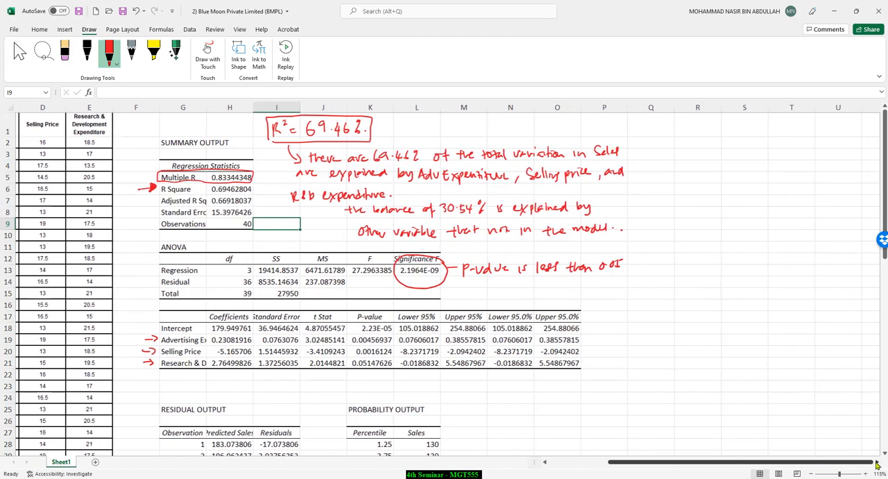
{"action": "left_click", "coordinate": [86, 52]}
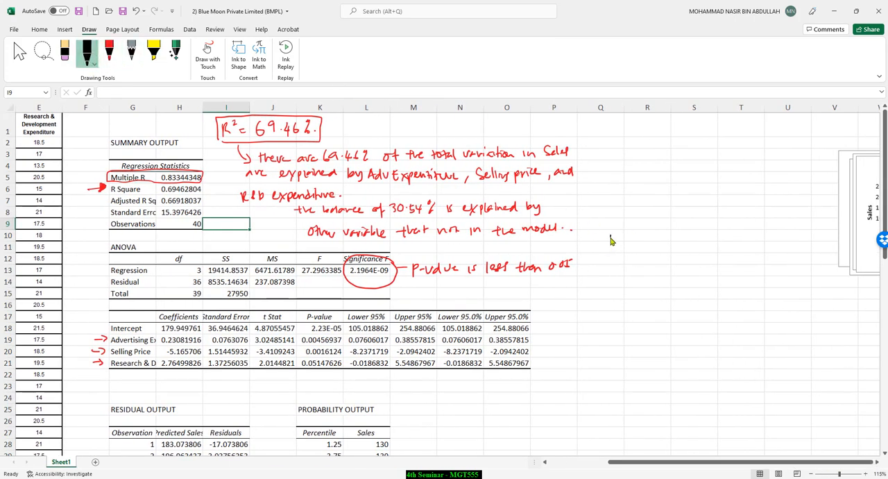
{"action": "mouse_move", "coordinate": [614, 243]}
{"action": "left_mouse_down"}
{"action": "mouse_move", "coordinate": [763, 240]}
{"action": "mouse_move", "coordinate": [756, 250]}
{"action": "left_mouse_up"}
{"action": "left_click_drag", "start_coordinate": [643, 254], "coordinate": [772, 257]}
{"action": "left_click", "coordinate": [775, 259]}
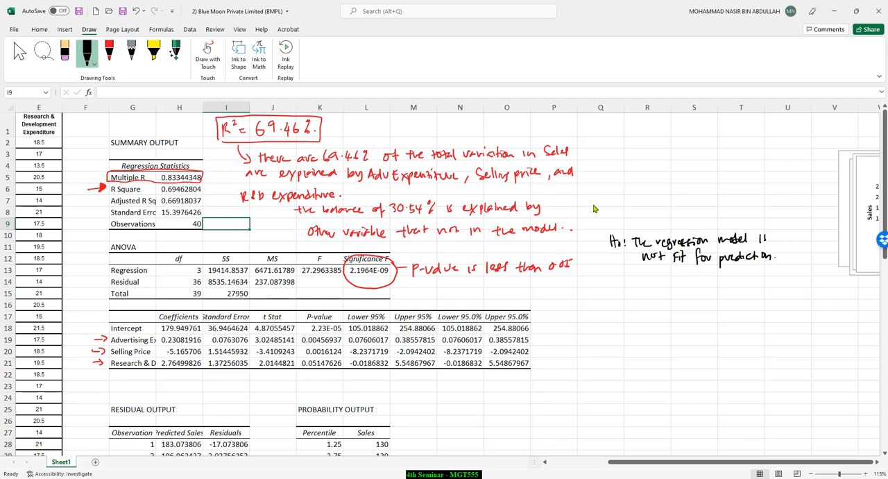
{"action": "left_click_drag", "start_coordinate": [612, 276], "coordinate": [618, 285]}
{"action": "mouse_move", "coordinate": [612, 280]}
{"action": "left_mouse_down"}
{"action": "mouse_move", "coordinate": [677, 290]}
{"action": "mouse_move", "coordinate": [763, 280]}
{"action": "mouse_move", "coordinate": [772, 289]}
{"action": "left_mouse_up"}
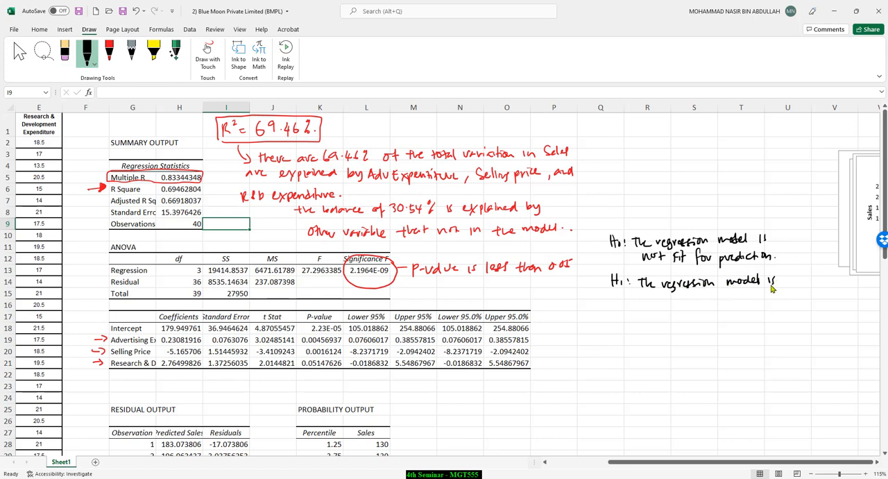
{"action": "mouse_move", "coordinate": [645, 304]}
{"action": "left_mouse_down"}
{"action": "mouse_move", "coordinate": [643, 291]}
{"action": "mouse_move", "coordinate": [697, 304]}
{"action": "mouse_move", "coordinate": [750, 297]}
{"action": "left_mouse_up"}
{"action": "left_click", "coordinate": [755, 297]}
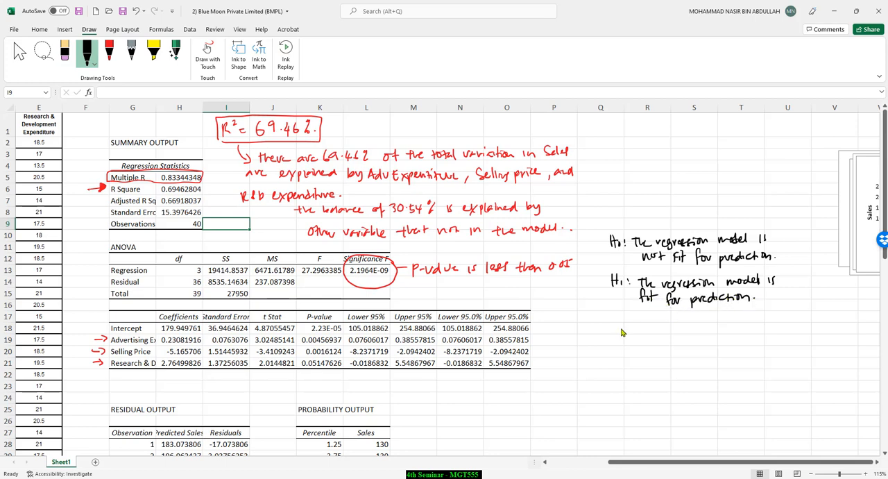
Step: Add "α = 0.05", "p-value is less than 0.05" and "Since p-value is less than 0.05 H0 is rejected" below the model hypotheses
{"action": "left_click_drag", "start_coordinate": [624, 322], "coordinate": [667, 318]}
{"action": "left_click_drag", "start_coordinate": [625, 340], "coordinate": [768, 335]}
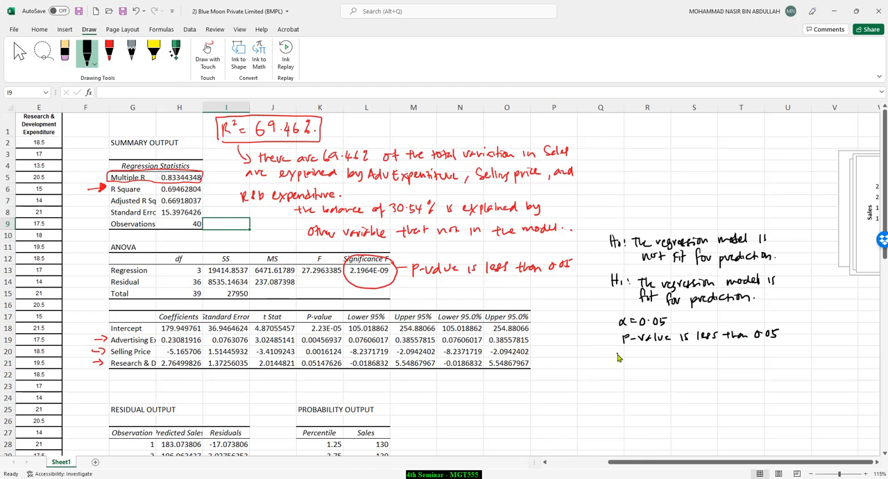
{"action": "mouse_move", "coordinate": [619, 355]}
{"action": "left_mouse_down"}
{"action": "mouse_move", "coordinate": [613, 362]}
{"action": "mouse_move", "coordinate": [810, 353]}
{"action": "left_mouse_up"}
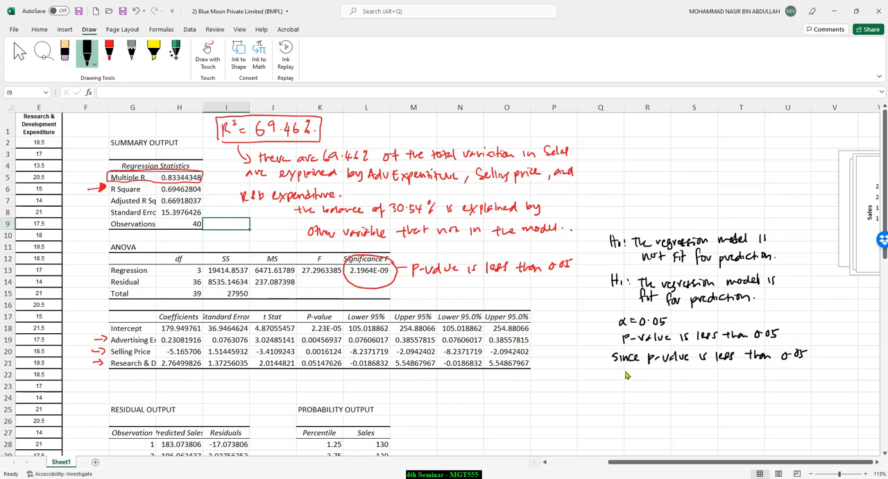
{"action": "left_click_drag", "start_coordinate": [626, 375], "coordinate": [727, 375]}
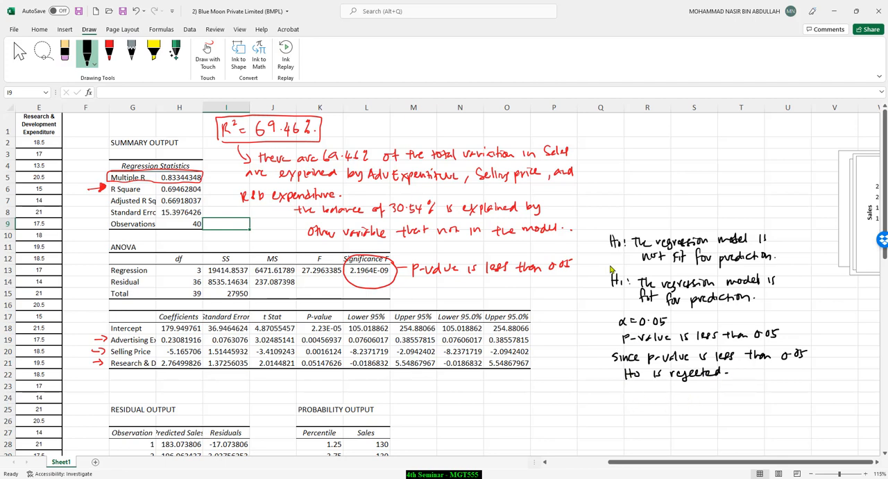
Step: Mark H1 with an arrow and write the conclusion "The regression model is fit for prediction" in black
{"action": "left_click_drag", "start_coordinate": [585, 283], "coordinate": [599, 282]}
{"action": "left_click_drag", "start_coordinate": [594, 277], "coordinate": [594, 287]}
{"action": "mouse_move", "coordinate": [621, 399]}
{"action": "left_mouse_down"}
{"action": "mouse_move", "coordinate": [734, 405]}
{"action": "mouse_move", "coordinate": [802, 394]}
{"action": "left_mouse_up"}
{"action": "mouse_move", "coordinate": [645, 424]}
{"action": "left_mouse_down"}
{"action": "mouse_move", "coordinate": [648, 433]}
{"action": "mouse_move", "coordinate": [651, 424]}
{"action": "mouse_move", "coordinate": [719, 426]}
{"action": "left_mouse_up"}
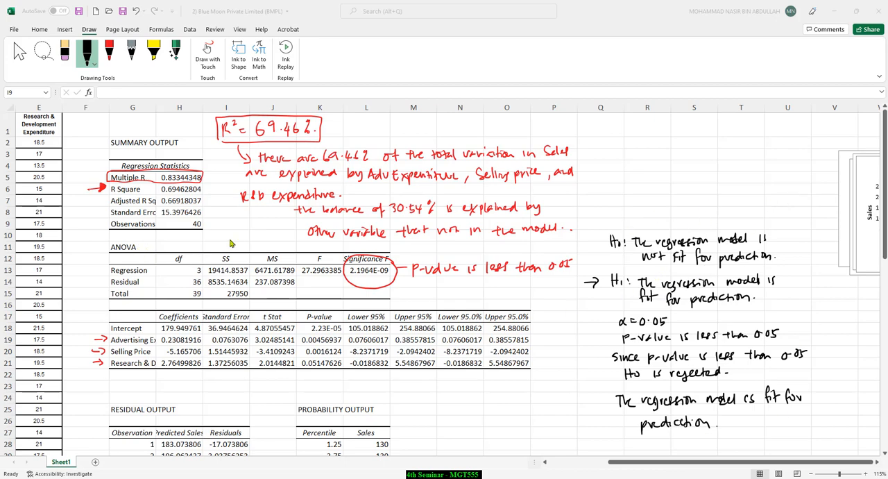
Step: Highlight in yellow the Advertising Expenditure, Selling Price and Research & Development rows' labels and their p-values in the coefficients table
{"action": "scroll", "coordinate": [231, 243], "scroll_direction": "down", "scroll_amount": 4}
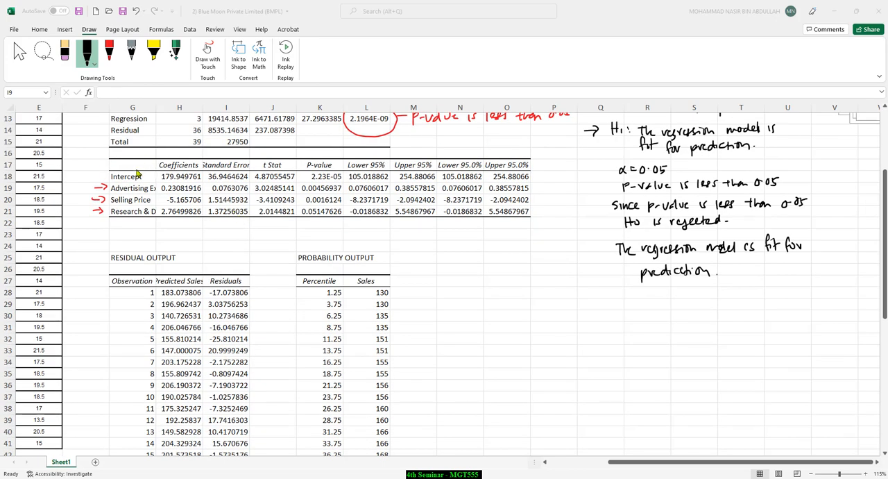
{"action": "left_click", "coordinate": [155, 57]}
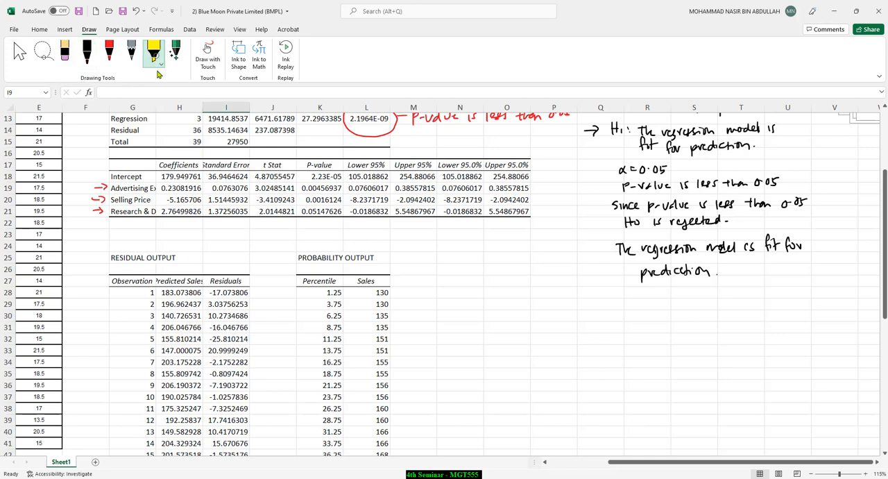
{"action": "left_click_drag", "start_coordinate": [111, 189], "coordinate": [202, 189]}
{"action": "left_click_drag", "start_coordinate": [112, 200], "coordinate": [158, 199]}
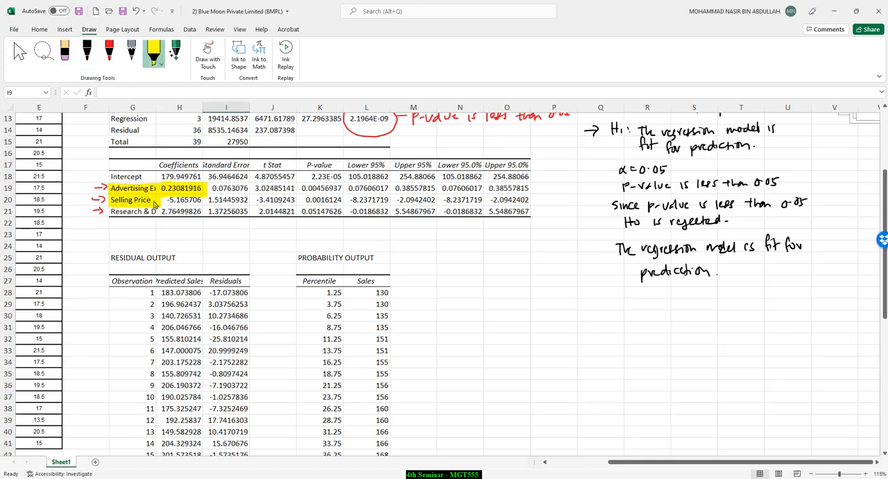
{"action": "left_click_drag", "start_coordinate": [107, 212], "coordinate": [186, 212]}
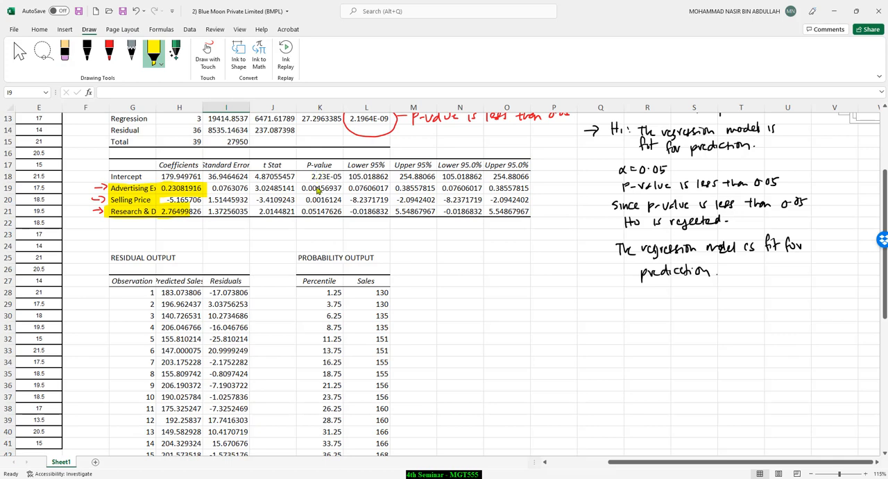
{"action": "mouse_move", "coordinate": [301, 188]}
{"action": "left_mouse_down"}
{"action": "mouse_move", "coordinate": [343, 188]}
{"action": "mouse_move", "coordinate": [342, 211]}
{"action": "left_mouse_up"}
Step: Box the three predictors' p-values in red and draw an arrow from them to the empty cells below the coefficients table
{"action": "left_click", "coordinate": [109, 52]}
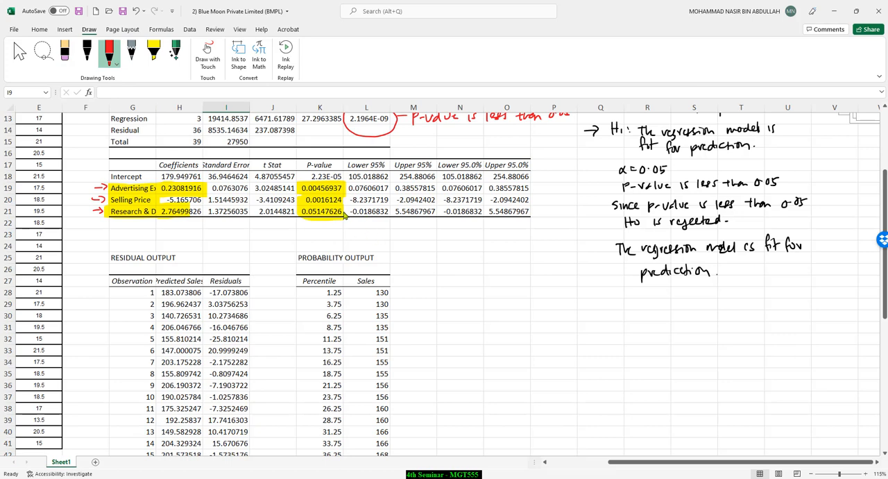
{"action": "left_click_drag", "start_coordinate": [342, 182], "coordinate": [299, 196]}
{"action": "mouse_move", "coordinate": [345, 215]}
{"action": "left_mouse_down"}
{"action": "mouse_move", "coordinate": [412, 242]}
{"action": "mouse_move", "coordinate": [408, 248]}
{"action": "left_mouse_up"}
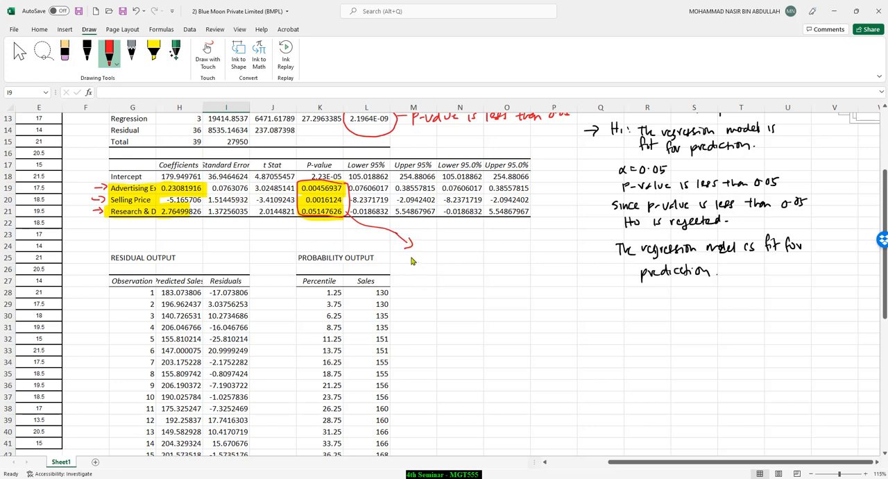
Step: Write in red "H0: There is no relationship between Sales & Adv. Exp." and "H1: There is a relationship between Sales & Adv. Exp."
{"action": "mouse_move", "coordinate": [411, 254]}
{"action": "left_mouse_down"}
{"action": "mouse_move", "coordinate": [411, 266]}
{"action": "mouse_move", "coordinate": [444, 258]}
{"action": "left_mouse_up"}
{"action": "mouse_move", "coordinate": [445, 255]}
{"action": "left_mouse_down"}
{"action": "mouse_move", "coordinate": [450, 265]}
{"action": "mouse_move", "coordinate": [575, 259]}
{"action": "left_mouse_up"}
{"action": "left_click_drag", "start_coordinate": [437, 276], "coordinate": [590, 278]}
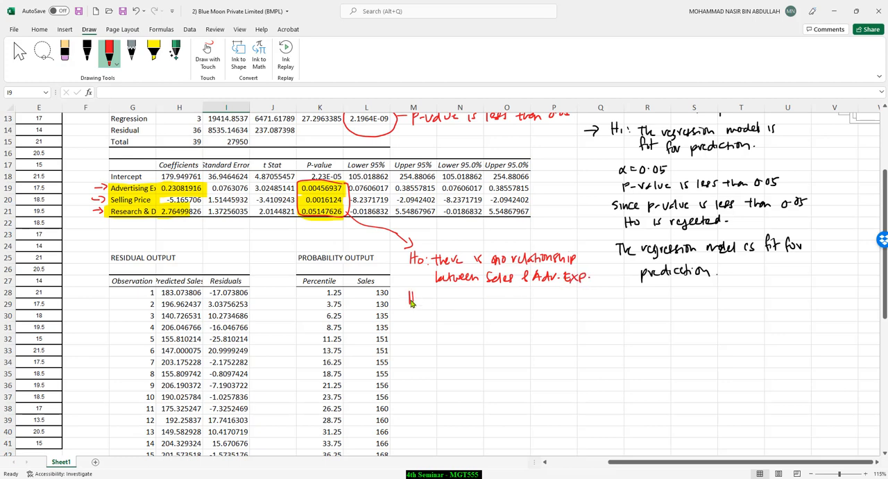
{"action": "left_click_drag", "start_coordinate": [411, 304], "coordinate": [591, 299]}
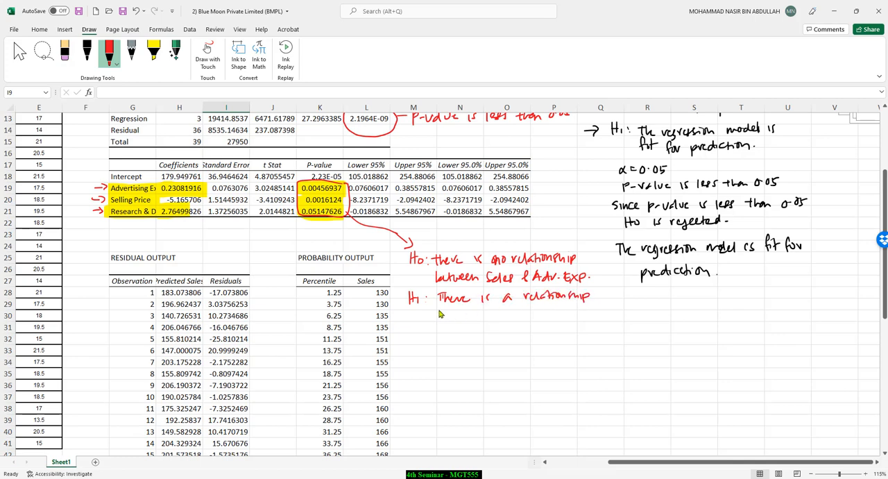
{"action": "left_click_drag", "start_coordinate": [438, 312], "coordinate": [594, 319]}
{"action": "left_click", "coordinate": [595, 317]}
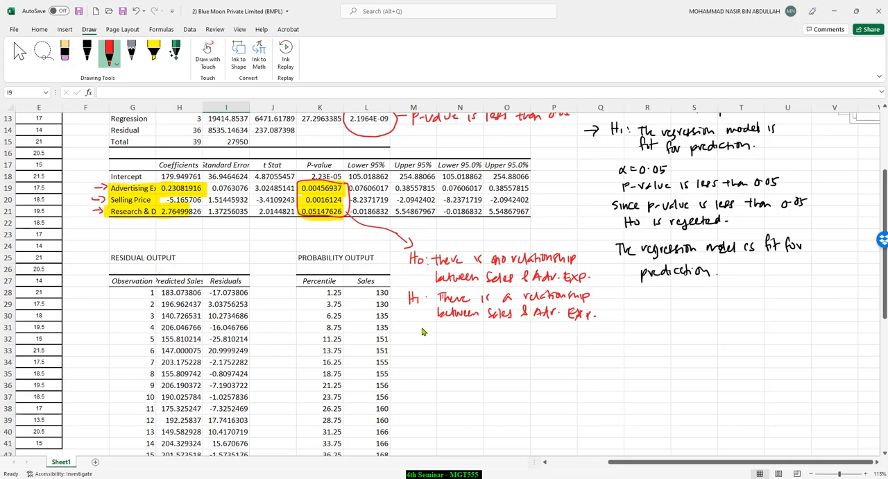
Step: Below the advertising hypotheses, write "α = 0.05", "p-value = 0.004 < 0.05" and "Since p-value is less than 0.05 H0 is rejected"
{"action": "mouse_move", "coordinate": [422, 328]}
{"action": "left_mouse_down"}
{"action": "mouse_move", "coordinate": [424, 335]}
{"action": "mouse_move", "coordinate": [437, 330]}
{"action": "left_mouse_up"}
{"action": "mouse_move", "coordinate": [428, 335]}
{"action": "left_mouse_down"}
{"action": "mouse_move", "coordinate": [455, 335]}
{"action": "mouse_move", "coordinate": [416, 353]}
{"action": "mouse_move", "coordinate": [467, 349]}
{"action": "left_mouse_up"}
{"action": "mouse_move", "coordinate": [459, 353]}
{"action": "left_mouse_down"}
{"action": "mouse_move", "coordinate": [490, 345]}
{"action": "mouse_move", "coordinate": [519, 361]}
{"action": "mouse_move", "coordinate": [559, 347]}
{"action": "mouse_move", "coordinate": [579, 351]}
{"action": "left_mouse_up"}
{"action": "left_click", "coordinate": [484, 350]}
{"action": "mouse_move", "coordinate": [415, 373]}
{"action": "left_mouse_down"}
{"action": "mouse_move", "coordinate": [411, 380]}
{"action": "mouse_move", "coordinate": [463, 375]}
{"action": "left_mouse_up"}
{"action": "left_click_drag", "start_coordinate": [483, 376], "coordinate": [595, 370]}
{"action": "mouse_move", "coordinate": [425, 386]}
{"action": "left_mouse_down"}
{"action": "mouse_move", "coordinate": [427, 396]}
{"action": "mouse_move", "coordinate": [514, 387]}
{"action": "left_mouse_up"}
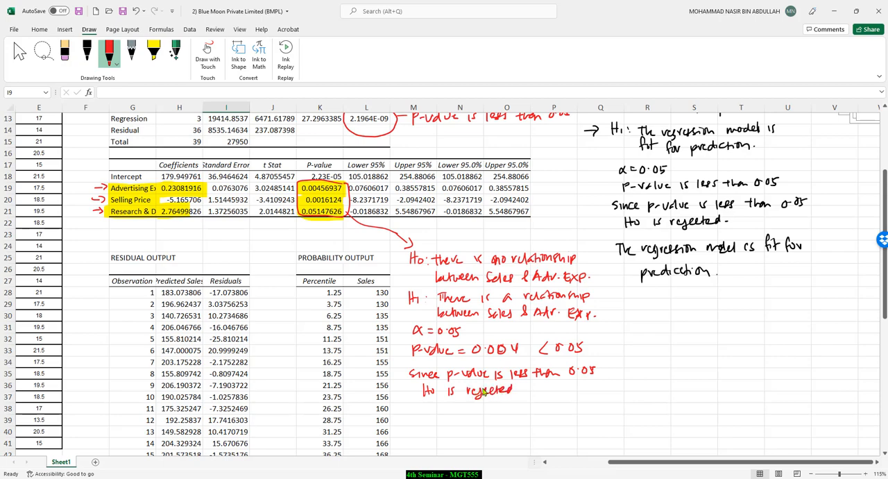
Step: Write the conclusion "There is a relationship between Sales and Adv. Exp." in red below the advertising test
{"action": "left_click_drag", "start_coordinate": [413, 411], "coordinate": [423, 410]}
{"action": "mouse_move", "coordinate": [418, 412]}
{"action": "left_mouse_down"}
{"action": "mouse_move", "coordinate": [418, 421]}
{"action": "mouse_move", "coordinate": [612, 413]}
{"action": "left_mouse_up"}
{"action": "left_click_drag", "start_coordinate": [430, 434], "coordinate": [558, 434]}
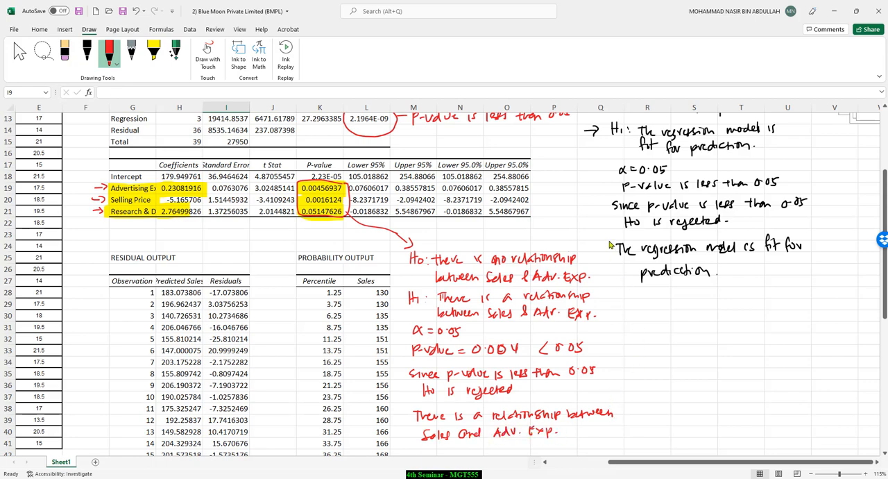
Step: Draw red divider lines beside the advertising test and under the model conclusion, and mark the Selling Price and Research & Development rows
{"action": "left_click_drag", "start_coordinate": [612, 243], "coordinate": [618, 444]}
{"action": "left_click_drag", "start_coordinate": [613, 285], "coordinate": [847, 275]}
{"action": "left_click_drag", "start_coordinate": [92, 200], "coordinate": [104, 201]}
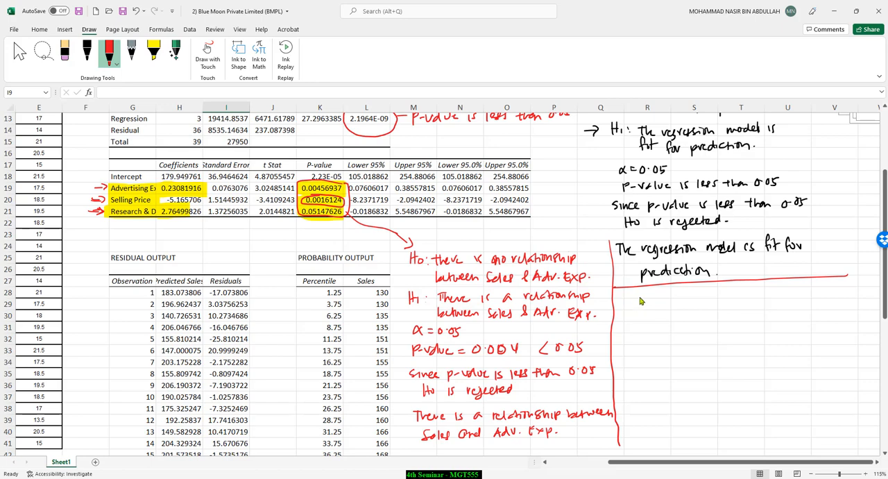
Step: Write in red "H0: There is no relationship between Sales and R&D Exp." and "H1: There is a relationship between Sales & R&D Exp"
{"action": "left_click_drag", "start_coordinate": [640, 294], "coordinate": [645, 309]}
{"action": "left_click_drag", "start_coordinate": [640, 301], "coordinate": [655, 300]}
{"action": "left_click_drag", "start_coordinate": [655, 307], "coordinate": [667, 297]}
{"action": "left_click_drag", "start_coordinate": [668, 297], "coordinate": [677, 306]}
{"action": "left_click_drag", "start_coordinate": [678, 302], "coordinate": [692, 306]}
{"action": "left_click_drag", "start_coordinate": [701, 301], "coordinate": [858, 301]}
{"action": "mouse_move", "coordinate": [673, 316]}
{"action": "left_mouse_down"}
{"action": "mouse_move", "coordinate": [665, 324]}
{"action": "mouse_move", "coordinate": [789, 322]}
{"action": "left_mouse_up"}
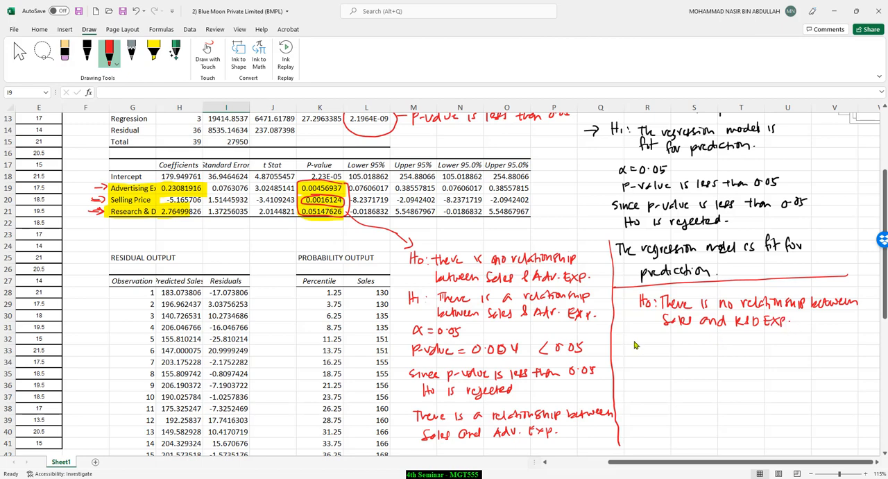
{"action": "mouse_move", "coordinate": [637, 336]}
{"action": "left_mouse_down"}
{"action": "mouse_move", "coordinate": [651, 351]}
{"action": "mouse_move", "coordinate": [698, 342]}
{"action": "left_mouse_up"}
{"action": "mouse_move", "coordinate": [708, 340]}
{"action": "left_mouse_down"}
{"action": "mouse_move", "coordinate": [756, 347]}
{"action": "mouse_move", "coordinate": [758, 338]}
{"action": "mouse_move", "coordinate": [869, 337]}
{"action": "left_mouse_up"}
{"action": "mouse_move", "coordinate": [670, 354]}
{"action": "left_mouse_down"}
{"action": "mouse_move", "coordinate": [736, 364]}
{"action": "mouse_move", "coordinate": [767, 357]}
{"action": "mouse_move", "coordinate": [775, 367]}
{"action": "left_mouse_up"}
Step: Below the R&D hypotheses, write "α = 0.05", "p-value = 0.051 > 0.05 (α)" and "Since p-value is more than 0.05 H0 is accepted"
{"action": "left_click_drag", "start_coordinate": [637, 376], "coordinate": [659, 378]}
{"action": "mouse_move", "coordinate": [651, 381]}
{"action": "left_mouse_down"}
{"action": "mouse_move", "coordinate": [687, 380]}
{"action": "mouse_move", "coordinate": [656, 400]}
{"action": "mouse_move", "coordinate": [701, 392]}
{"action": "left_mouse_up"}
{"action": "left_click_drag", "start_coordinate": [693, 396], "coordinate": [715, 390]}
{"action": "left_click_drag", "start_coordinate": [724, 394], "coordinate": [824, 398]}
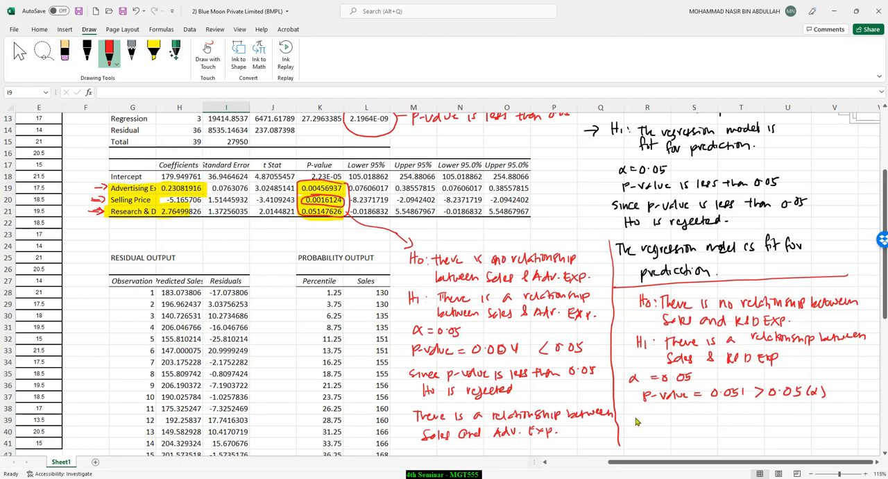
{"action": "mouse_move", "coordinate": [633, 416]}
{"action": "left_mouse_down"}
{"action": "mouse_move", "coordinate": [737, 423]}
{"action": "mouse_move", "coordinate": [841, 415]}
{"action": "mouse_move", "coordinate": [833, 416]}
{"action": "left_mouse_up"}
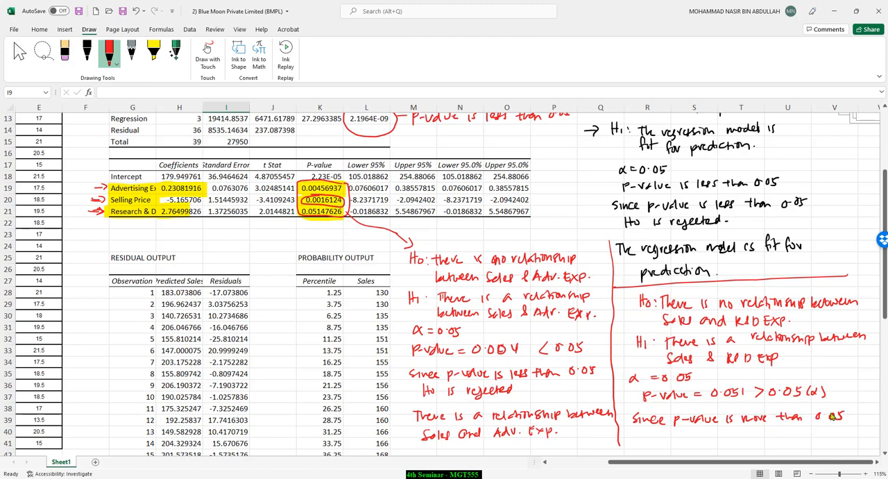
{"action": "mouse_move", "coordinate": [640, 430]}
{"action": "left_mouse_down"}
{"action": "mouse_move", "coordinate": [640, 443]}
{"action": "mouse_move", "coordinate": [647, 431]}
{"action": "mouse_move", "coordinate": [755, 437]}
{"action": "left_mouse_up"}
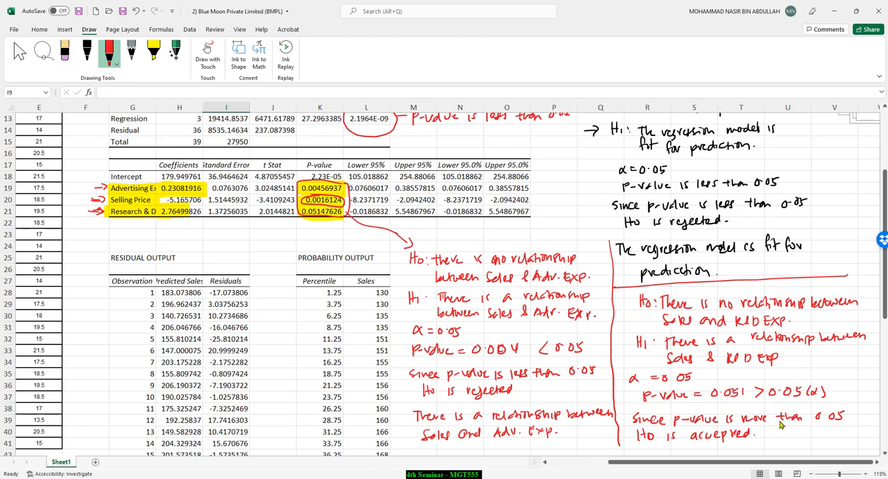
Step: Write the conclusion "There is no relationship between Sales and R&D Exp." in red below the R&D test
{"action": "scroll", "coordinate": [782, 424], "scroll_direction": "down", "scroll_amount": 3}
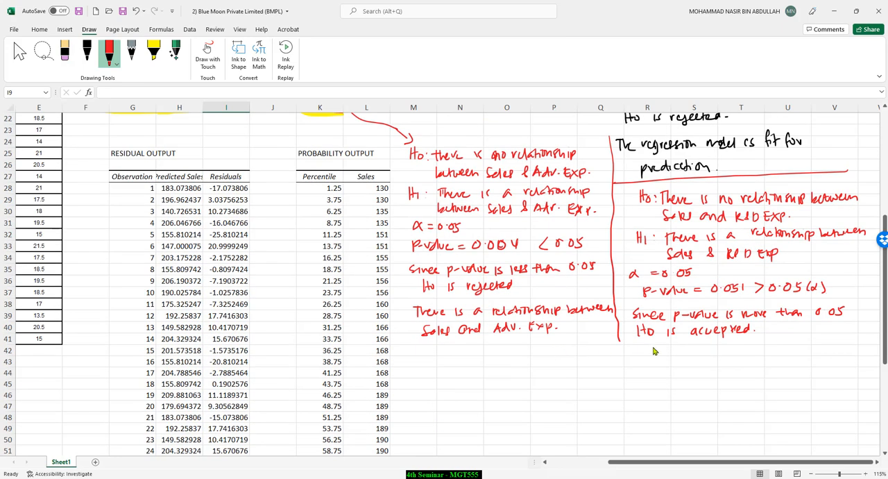
{"action": "left_click_drag", "start_coordinate": [637, 349], "coordinate": [647, 348]}
{"action": "mouse_move", "coordinate": [643, 348]}
{"action": "left_mouse_down"}
{"action": "mouse_move", "coordinate": [642, 357]}
{"action": "mouse_move", "coordinate": [711, 361]}
{"action": "mouse_move", "coordinate": [850, 352]}
{"action": "left_mouse_up"}
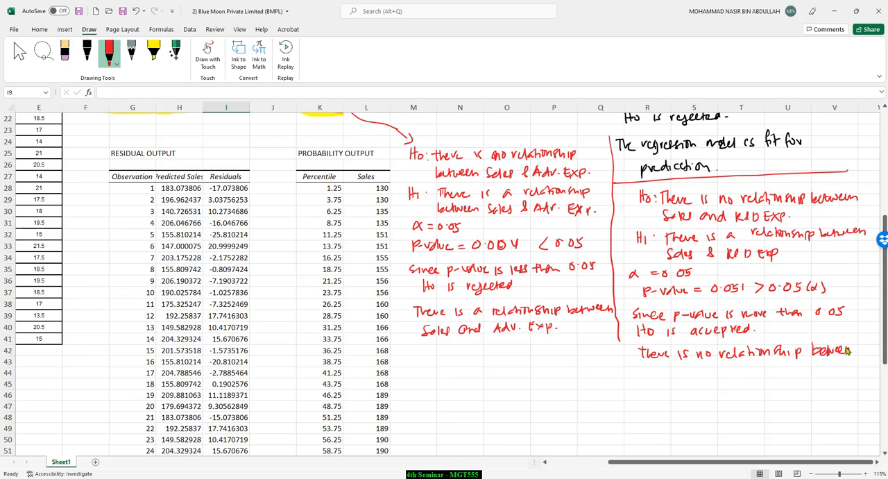
{"action": "left_click_drag", "start_coordinate": [643, 372], "coordinate": [774, 373]}
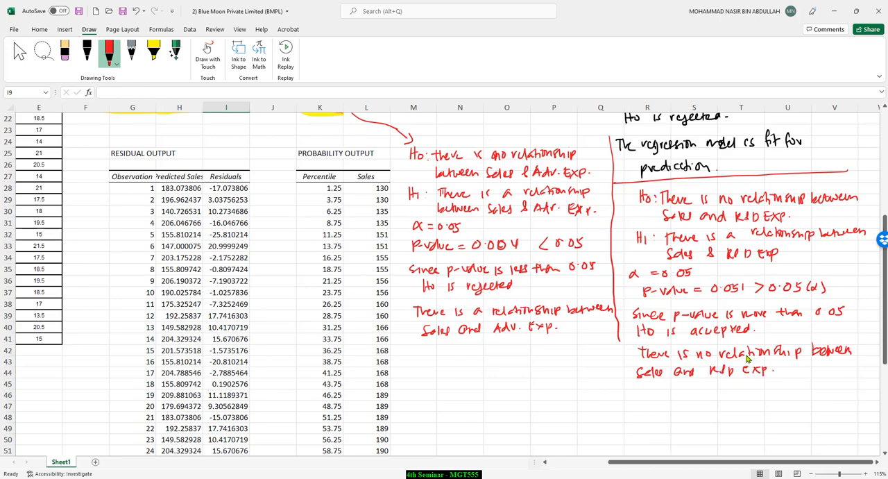
Step: Review the annotated regression output, check the "Output multiple linear regression – MS Excel (2)" slide in PowerPoint, and return to the Excel workbook
{"action": "scroll", "coordinate": [748, 358], "scroll_direction": "up", "scroll_amount": 2}
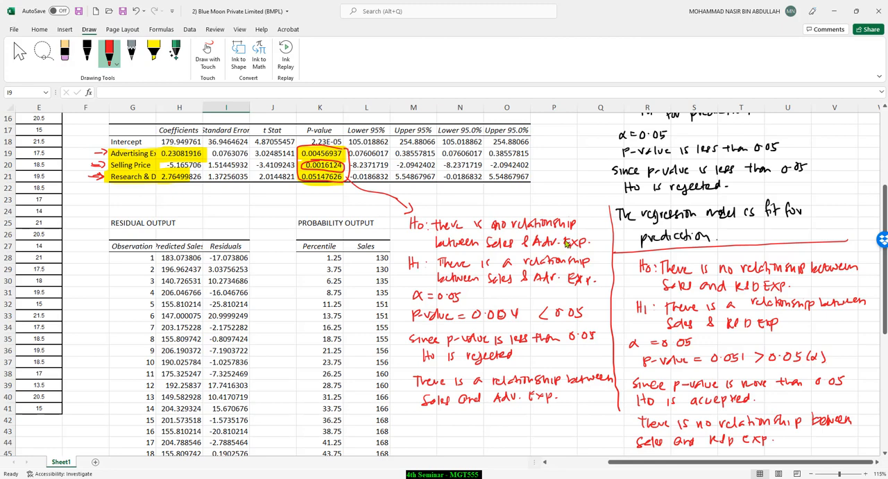
{"action": "scroll", "coordinate": [566, 242], "scroll_direction": "up", "scroll_amount": 3}
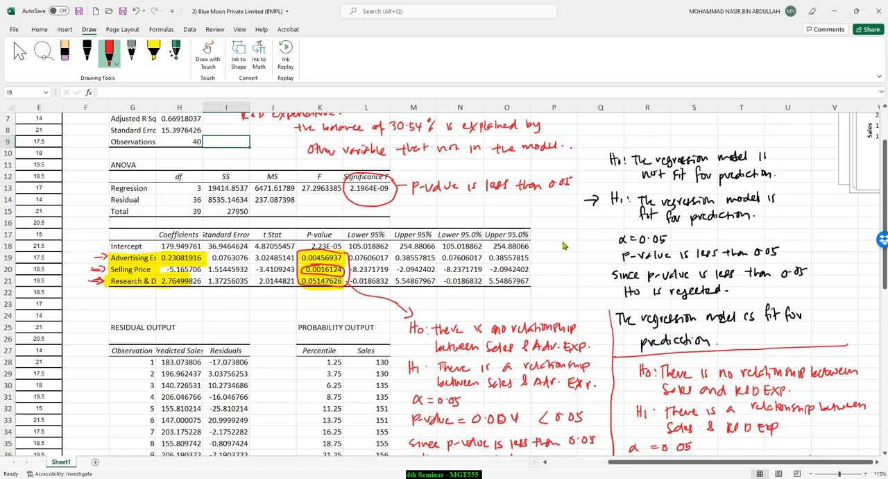
{"action": "scroll", "coordinate": [564, 245], "scroll_direction": "down", "scroll_amount": 1, "text": "ctrl"}
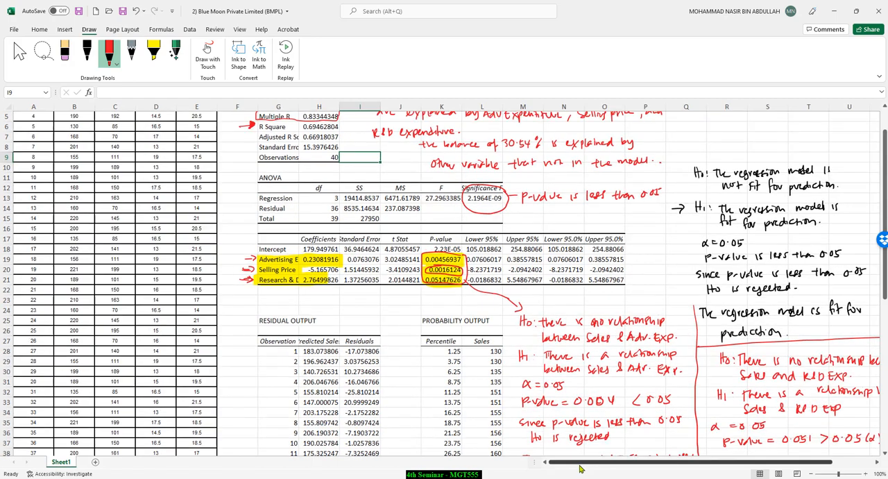
{"action": "left_click_drag", "start_coordinate": [598, 469], "coordinate": [638, 470]}
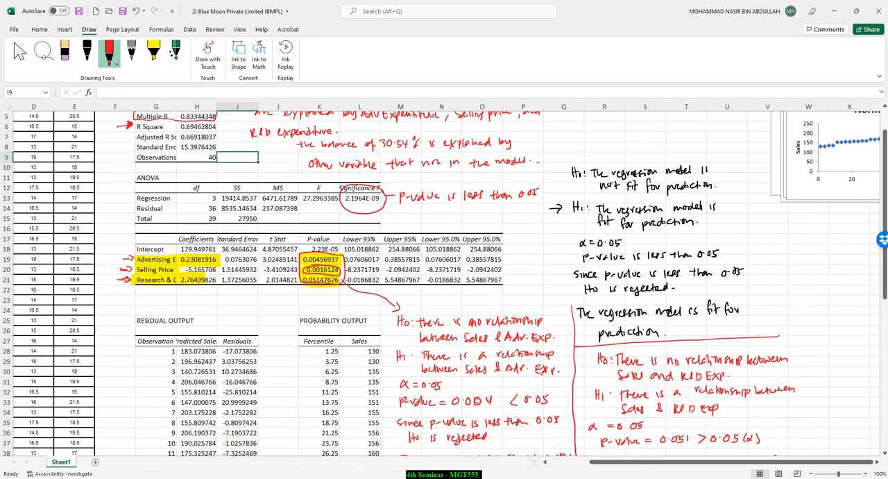
{"action": "left_click", "coordinate": [257, 478]}
{"action": "scroll", "coordinate": [485, 292], "scroll_direction": "down", "scroll_amount": 2}
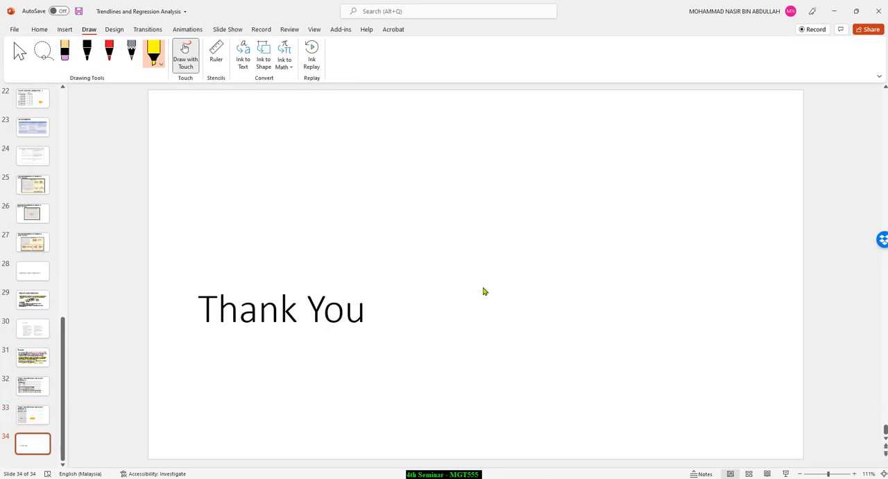
{"action": "scroll", "coordinate": [483, 291], "scroll_direction": "up", "scroll_amount": 1}
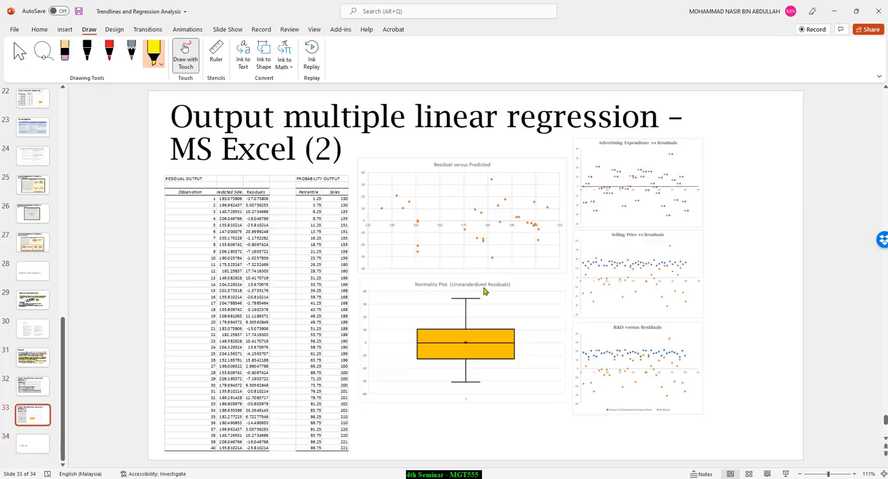
{"action": "left_click", "coordinate": [834, 11]}
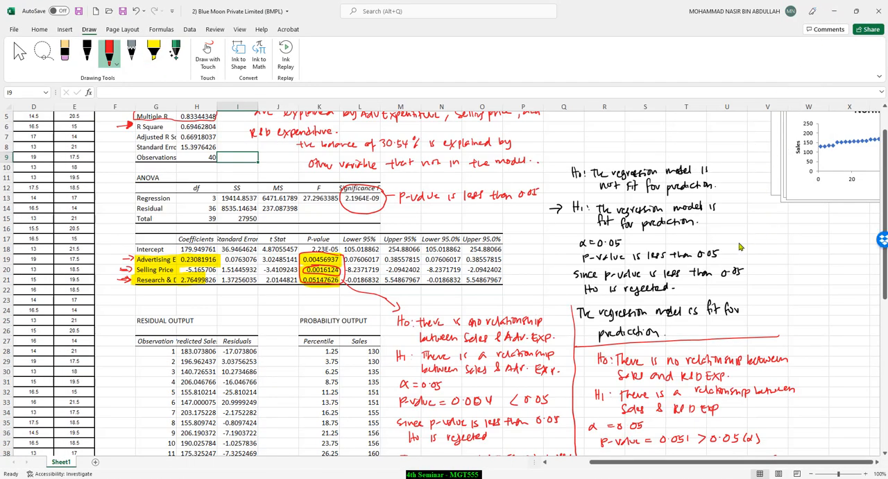
Step: Check the date 27 June 2022 in the system calendar
{"action": "scroll", "coordinate": [724, 227], "scroll_direction": "up", "scroll_amount": 2}
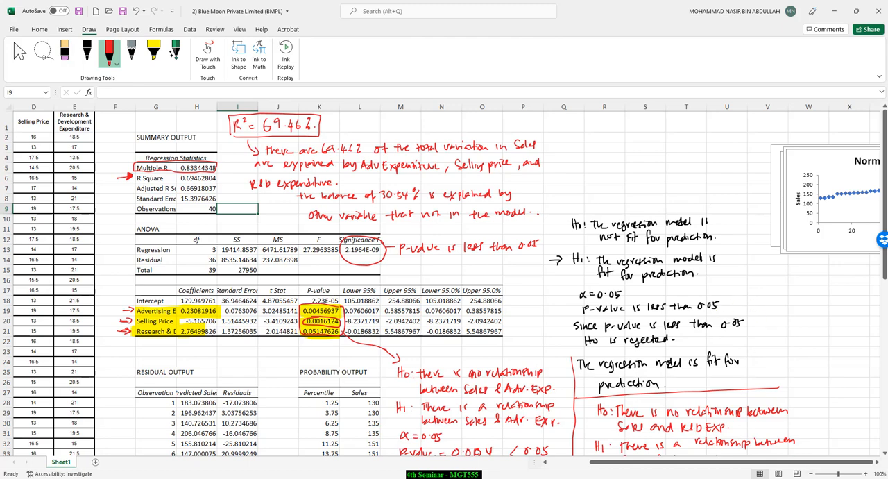
{"action": "left_click", "coordinate": [860, 478]}
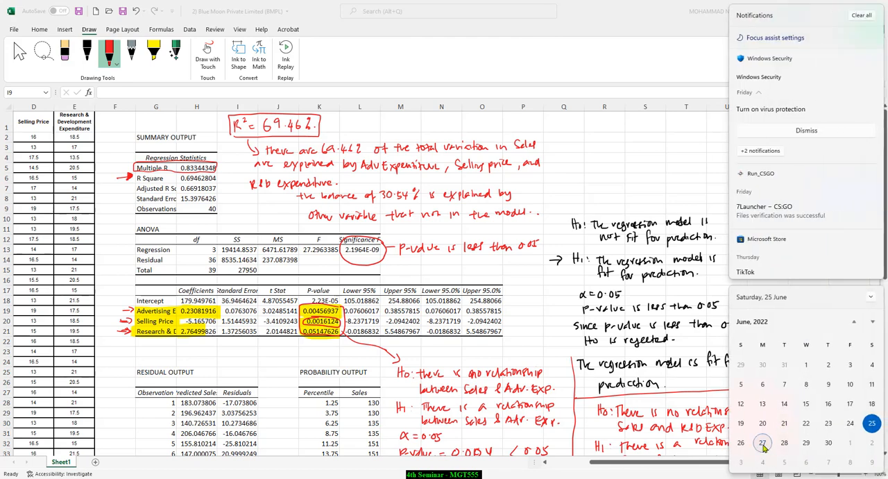
{"action": "left_click", "coordinate": [764, 447]}
{"action": "left_click", "coordinate": [657, 222]}
Step: Save a copy of the annotated Blue Moon workbook in the 7) Regression folder as "2) Blue Moon Private Limited (BMPL) - conteng"
{"action": "left_click", "coordinate": [15, 30]}
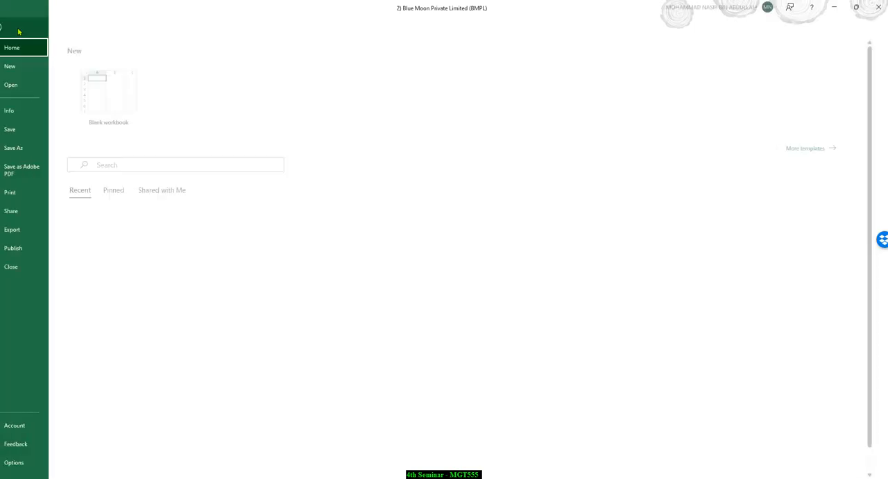
{"action": "left_click", "coordinate": [30, 147]}
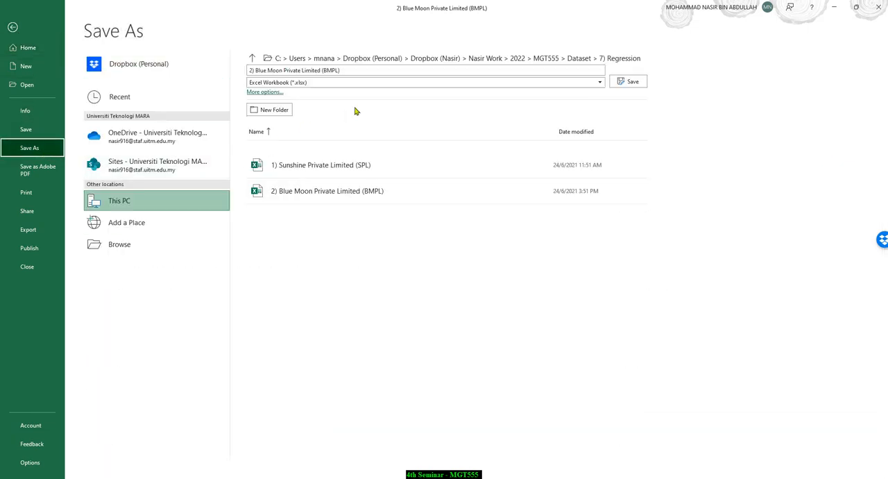
{"action": "left_click", "coordinate": [482, 76]}
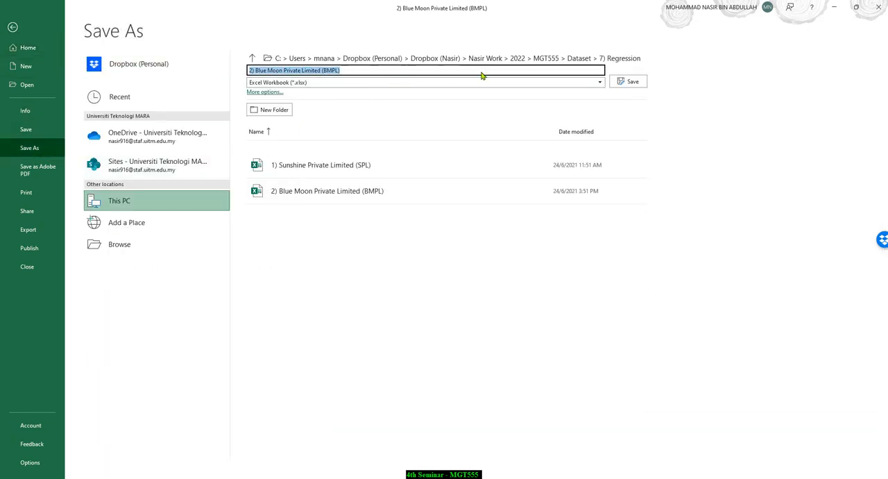
{"action": "left_click", "coordinate": [491, 75]}
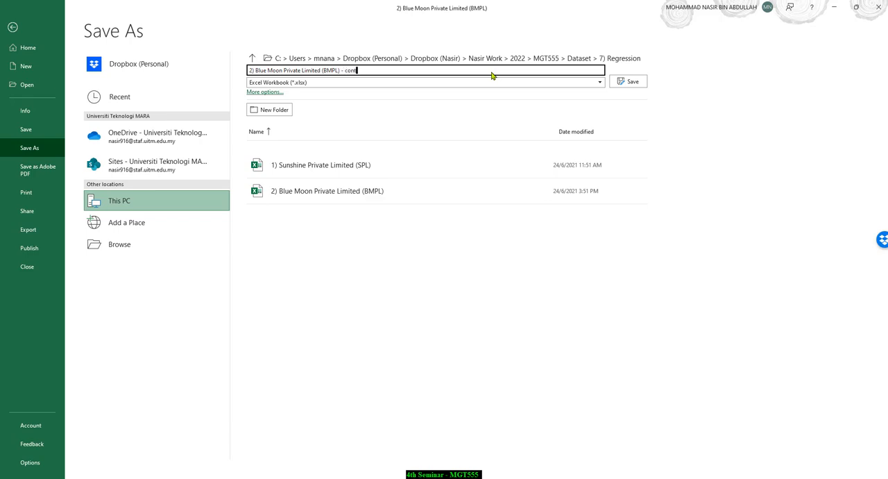
{"action": "type", "text": "- contre"}
{"action": "key", "text": "BackSpace"}
{"action": "key", "text": "BackSpace"}
{"action": "type", "text": "eng"}
{"action": "left_click", "coordinate": [616, 84]}
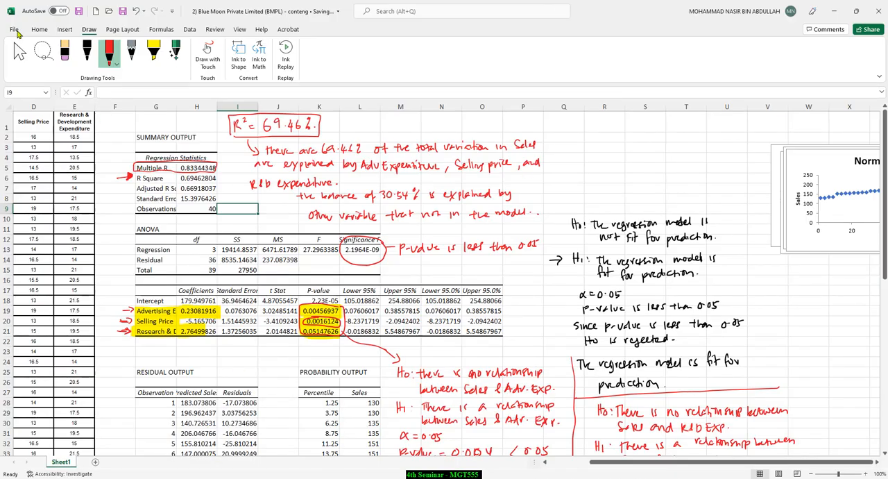
Step: Switch to the Sunshine workbook and save a copy in the same folder as "1) Sunshine Private Limited (SPL) - conteng"
{"action": "left_click", "coordinate": [214, 461]}
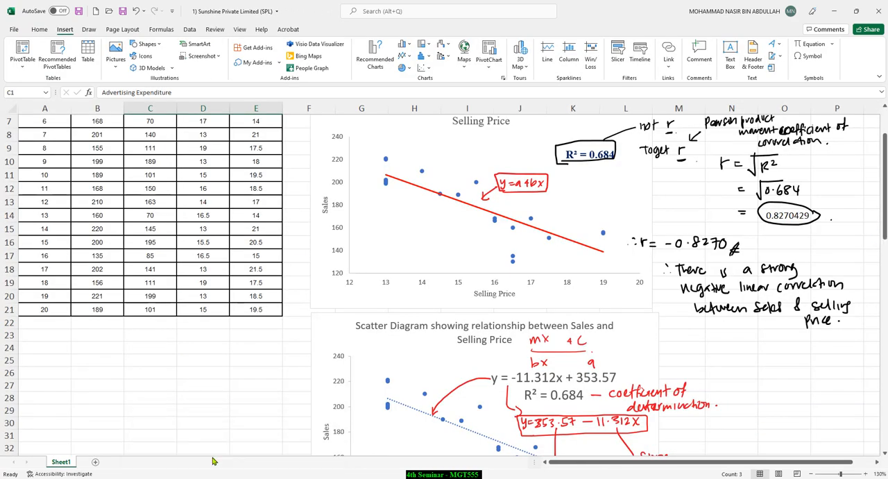
{"action": "left_click", "coordinate": [13, 29]}
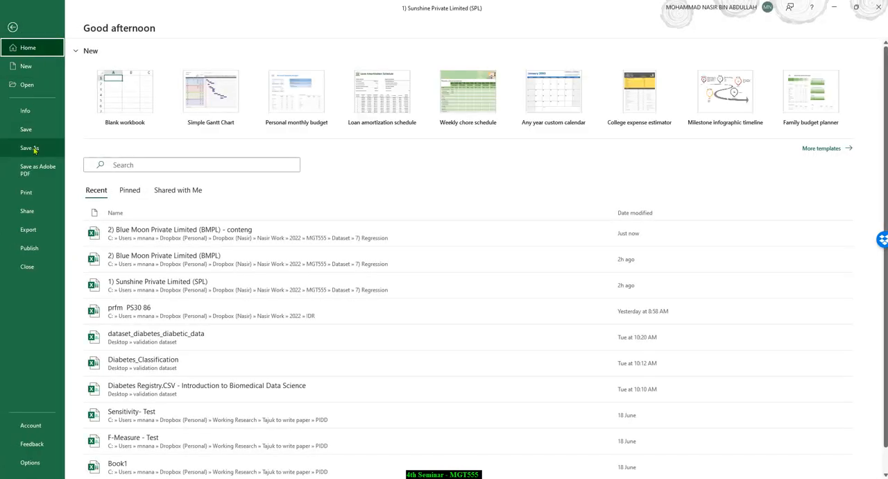
{"action": "left_click", "coordinate": [30, 147]}
{"action": "left_click", "coordinate": [374, 72]}
{"action": "left_click", "coordinate": [381, 72]}
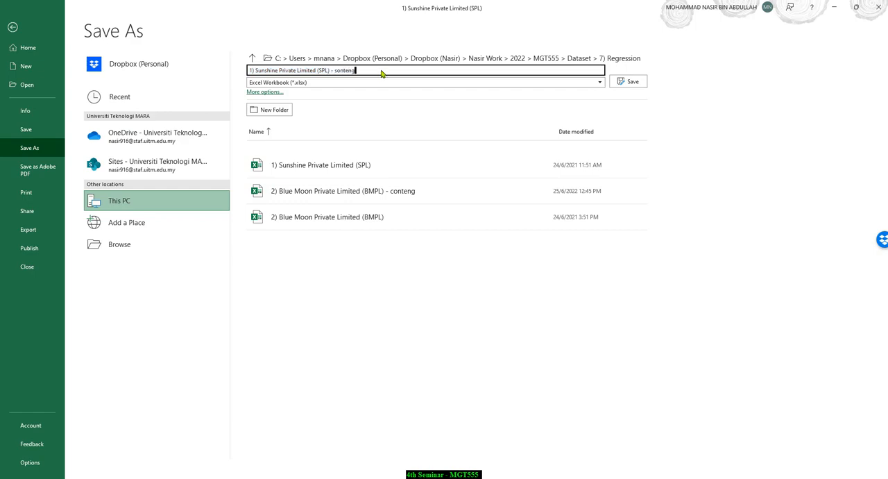
{"action": "key", "text": "BackSpace"}
{"action": "left_click", "coordinate": [629, 82]}
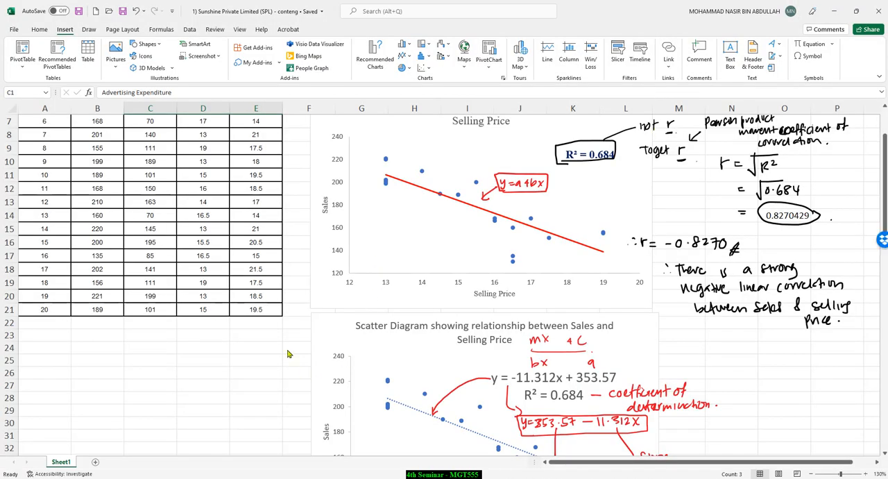
Step: Switch to PowerPoint and review the multiple linear regression slides, from the definition and Blue Moon example to the Excel output
{"action": "scroll", "coordinate": [288, 354], "scroll_direction": "up", "scroll_amount": 2}
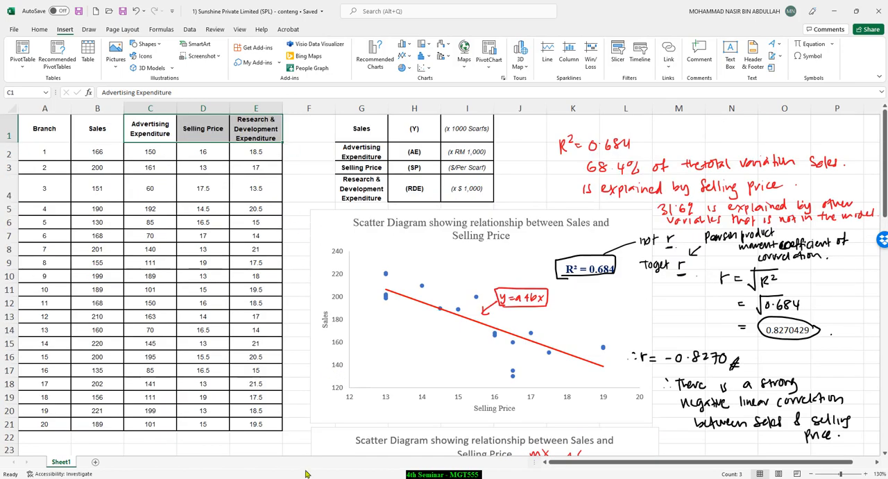
{"action": "left_click", "coordinate": [220, 478]}
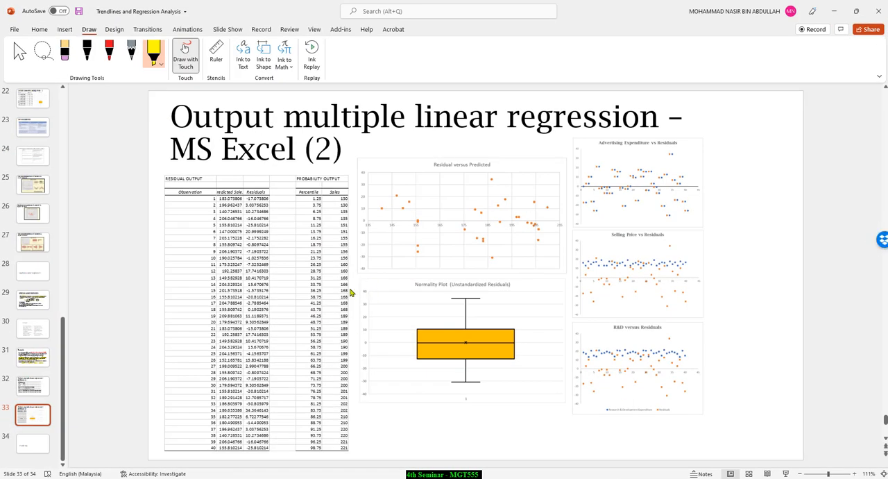
{"action": "scroll", "coordinate": [316, 305], "scroll_direction": "up", "scroll_amount": 4}
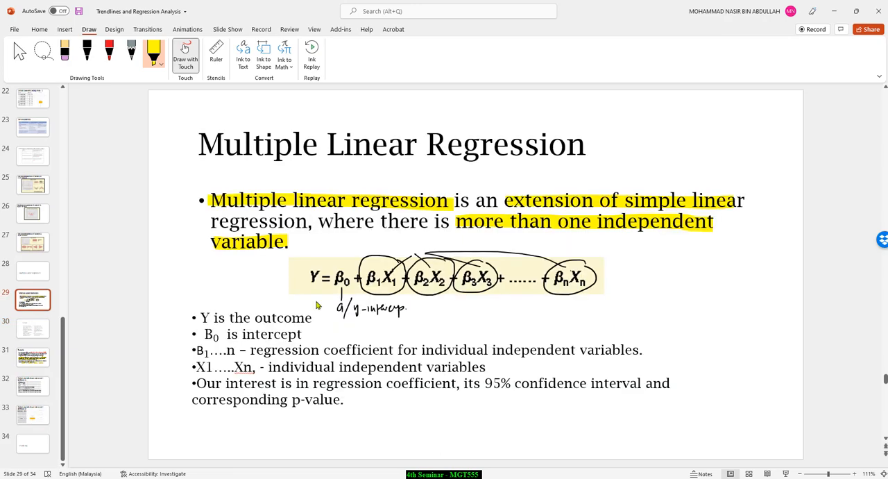
{"action": "scroll", "coordinate": [266, 217], "scroll_direction": "up", "scroll_amount": 1}
{"action": "scroll", "coordinate": [268, 224], "scroll_direction": "down", "scroll_amount": 1}
{"action": "scroll", "coordinate": [411, 300], "scroll_direction": "down", "scroll_amount": 1}
{"action": "scroll", "coordinate": [412, 300], "scroll_direction": "down", "scroll_amount": 1}
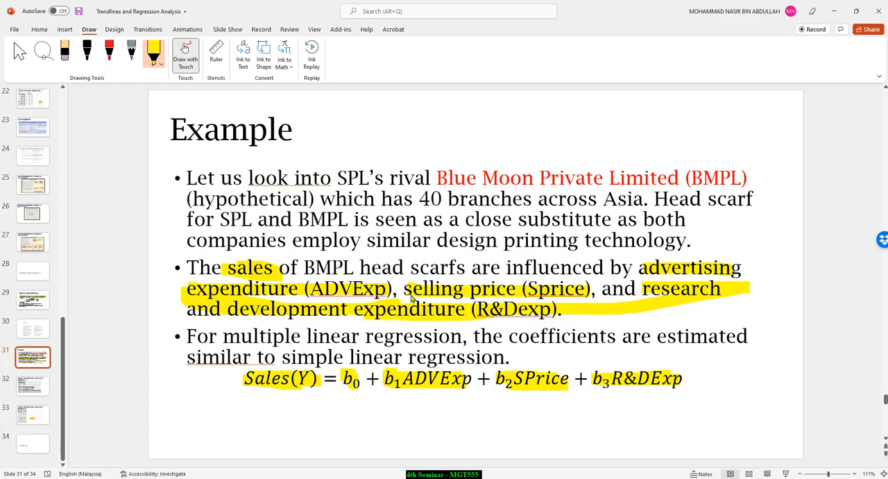
{"action": "scroll", "coordinate": [403, 311], "scroll_direction": "down", "scroll_amount": 1}
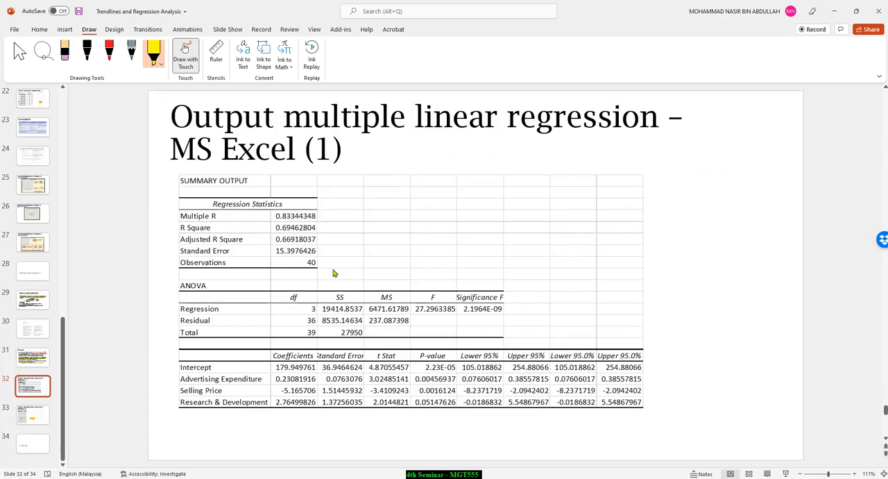
{"action": "scroll", "coordinate": [464, 304], "scroll_direction": "down", "scroll_amount": 1}
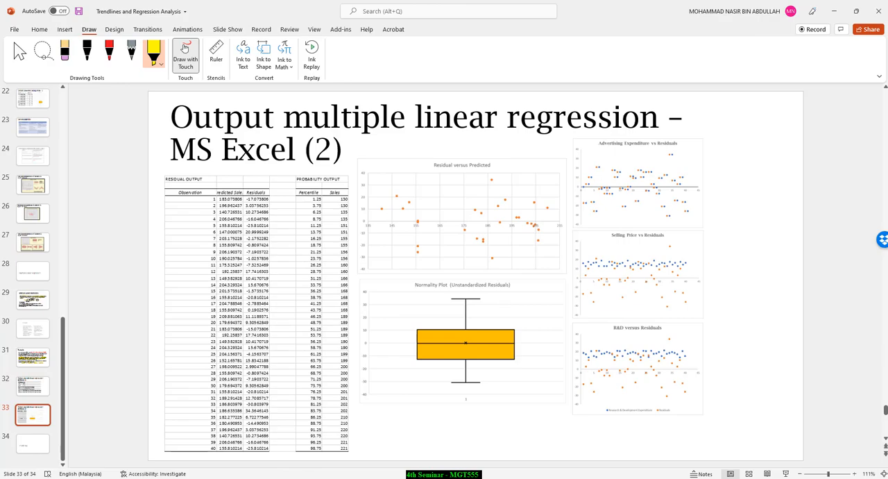
Step: Return to the Blue Moon workbook and spread out the stacked charts, separating the normal probability, R&D, selling price and advertising residual plots
{"action": "left_click", "coordinate": [293, 444]}
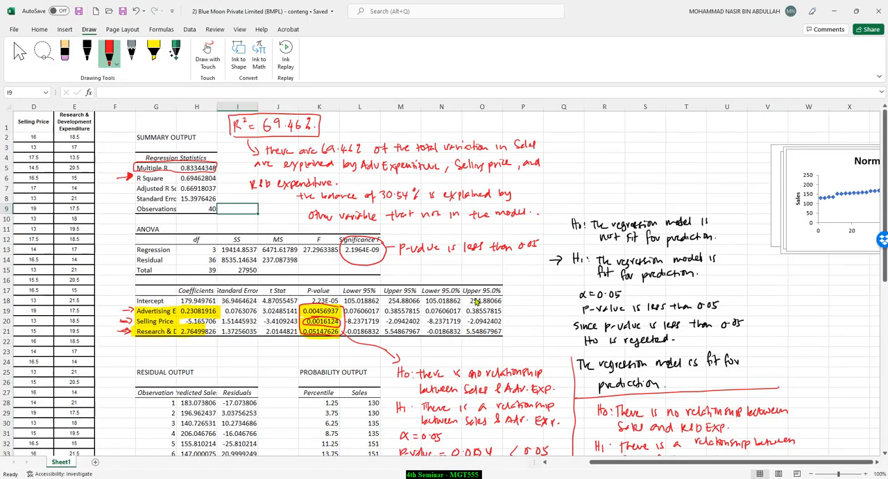
{"action": "scroll", "coordinate": [666, 378], "scroll_direction": "down", "scroll_amount": 7}
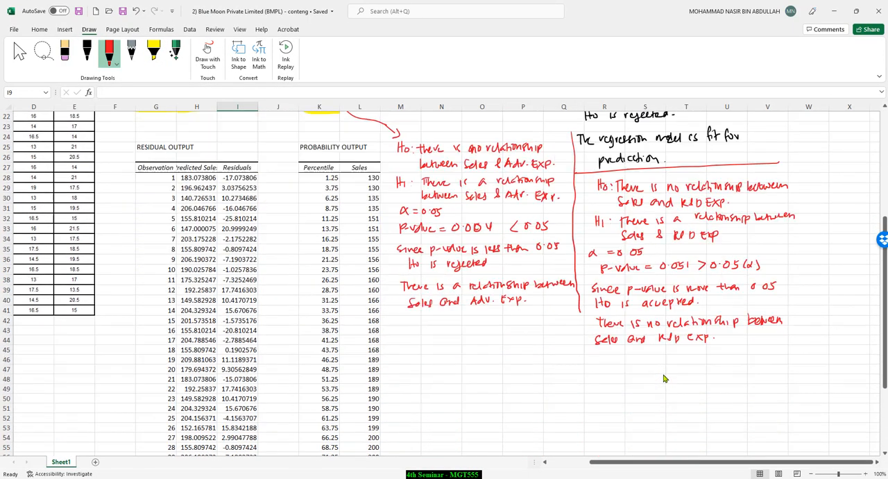
{"action": "scroll", "coordinate": [666, 379], "scroll_direction": "up", "scroll_amount": 6}
{"action": "scroll", "coordinate": [664, 378], "scroll_direction": "up", "scroll_amount": 2}
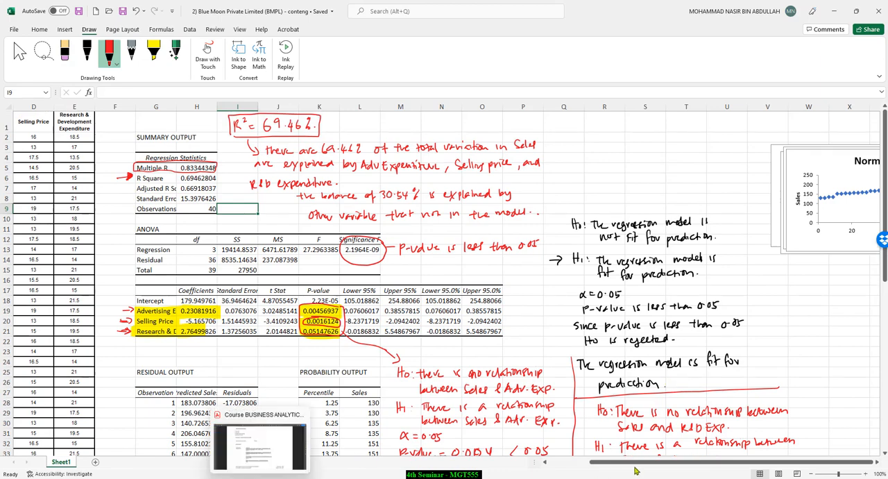
{"action": "left_click", "coordinate": [878, 462]}
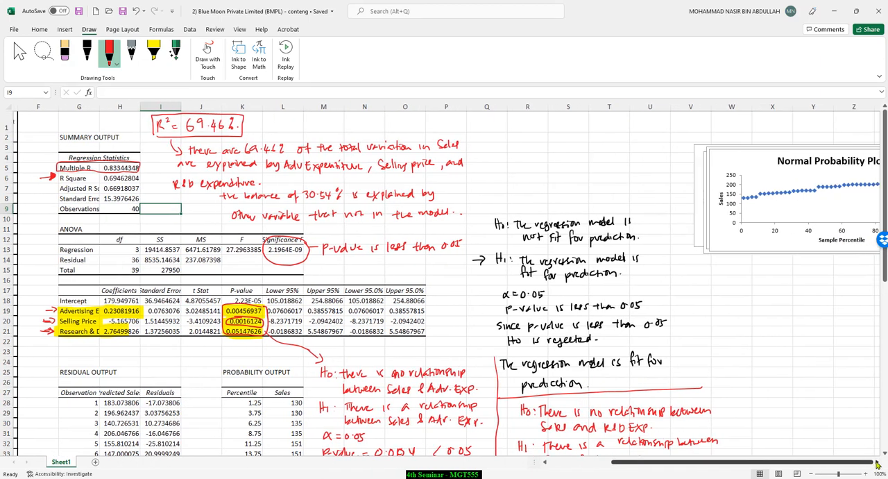
{"action": "left_click", "coordinate": [877, 462]}
{"action": "left_click_drag", "start_coordinate": [776, 164], "coordinate": [763, 272]}
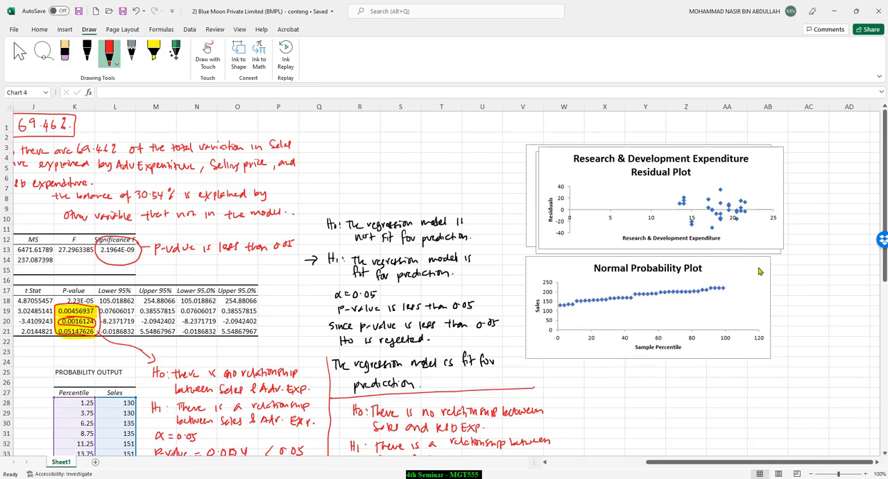
{"action": "left_click_drag", "start_coordinate": [781, 176], "coordinate": [789, 390]}
{"action": "left_click_drag", "start_coordinate": [768, 210], "coordinate": [885, 216]}
{"action": "left_click_drag", "start_coordinate": [886, 161], "coordinate": [886, 162]}
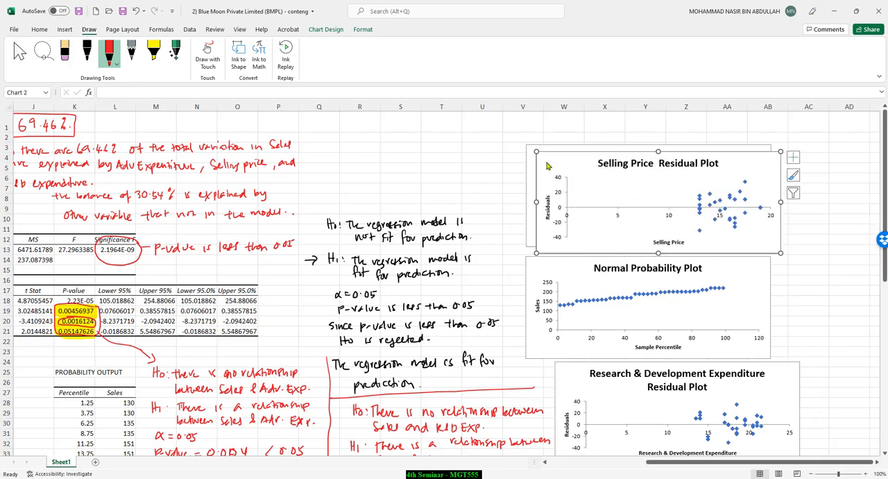
{"action": "left_click_drag", "start_coordinate": [546, 163], "coordinate": [791, 160]}
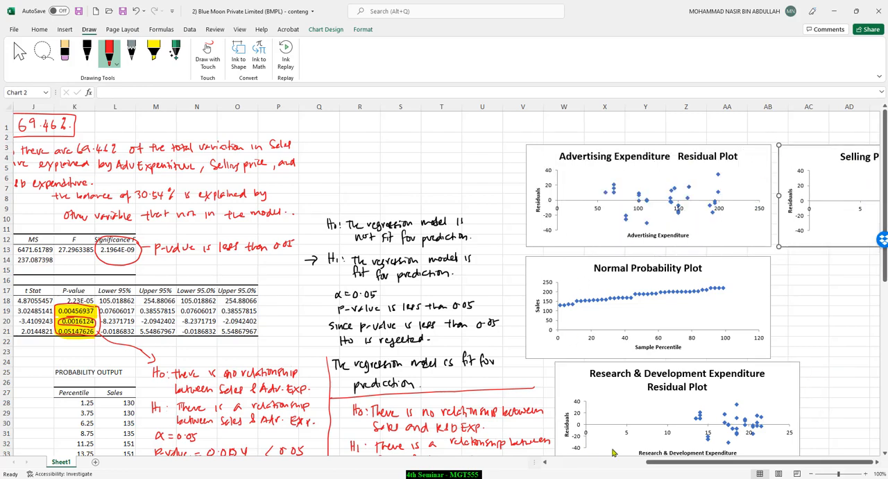
Step: Review the annotated Blue Moon regression output and the Sunshine workbook's scatter diagrams, summary output, regression equation and hypothesis tests
{"action": "left_click_drag", "start_coordinate": [658, 462], "coordinate": [548, 462]}
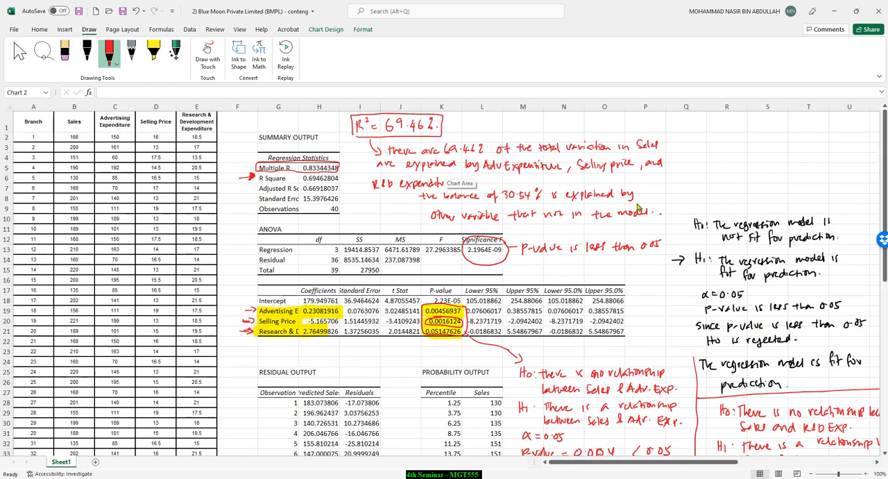
{"action": "scroll", "coordinate": [739, 304], "scroll_direction": "down", "scroll_amount": 5}
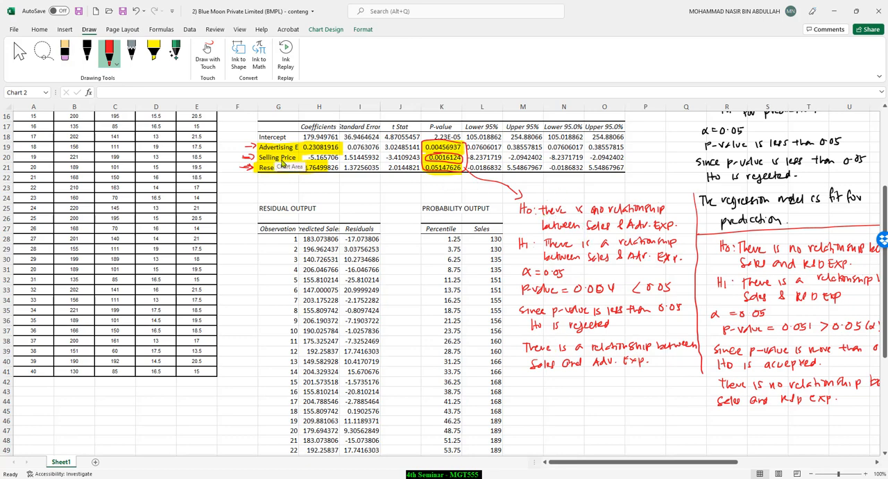
{"action": "scroll", "coordinate": [645, 263], "scroll_direction": "up", "scroll_amount": 3}
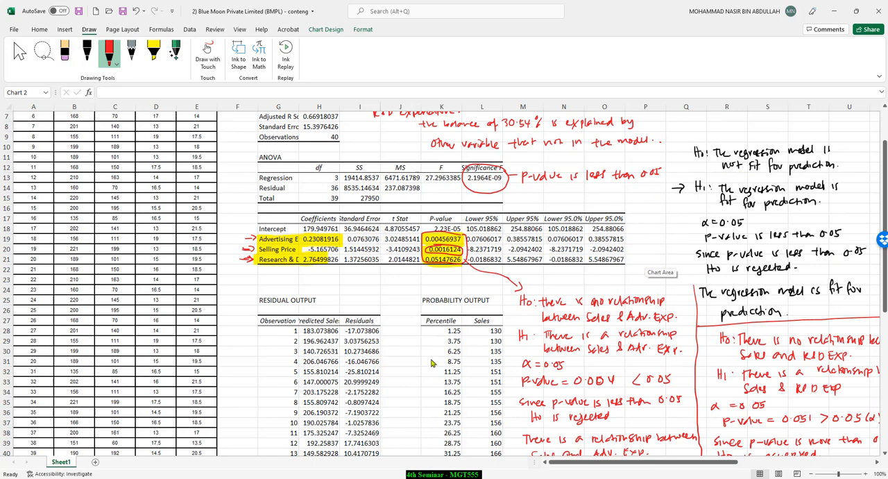
{"action": "left_click", "coordinate": [241, 477]}
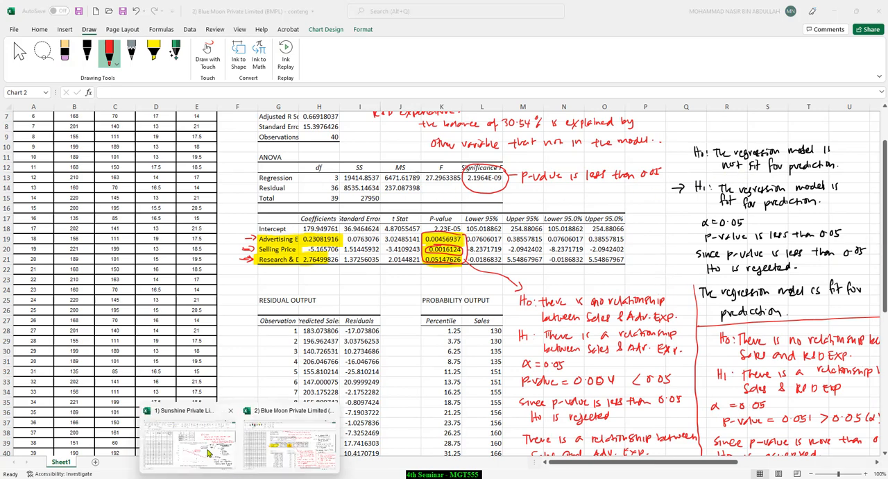
{"action": "left_click", "coordinate": [202, 434]}
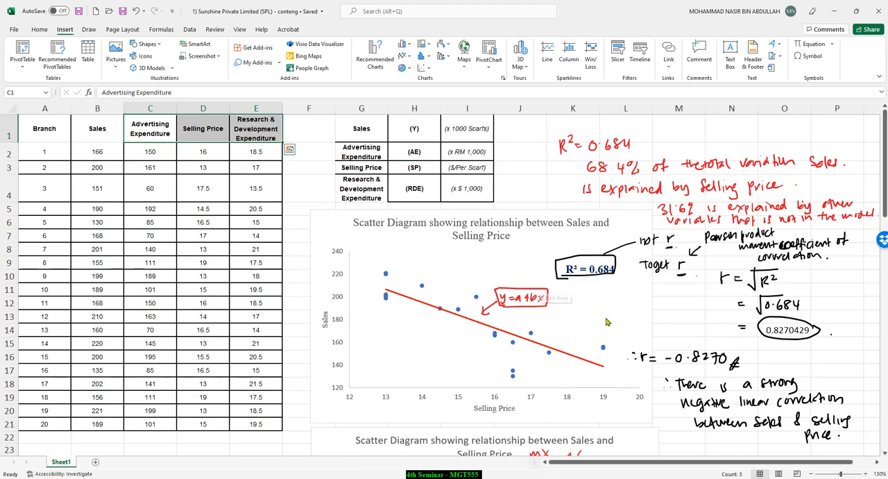
{"action": "scroll", "coordinate": [704, 323], "scroll_direction": "down", "scroll_amount": 12}
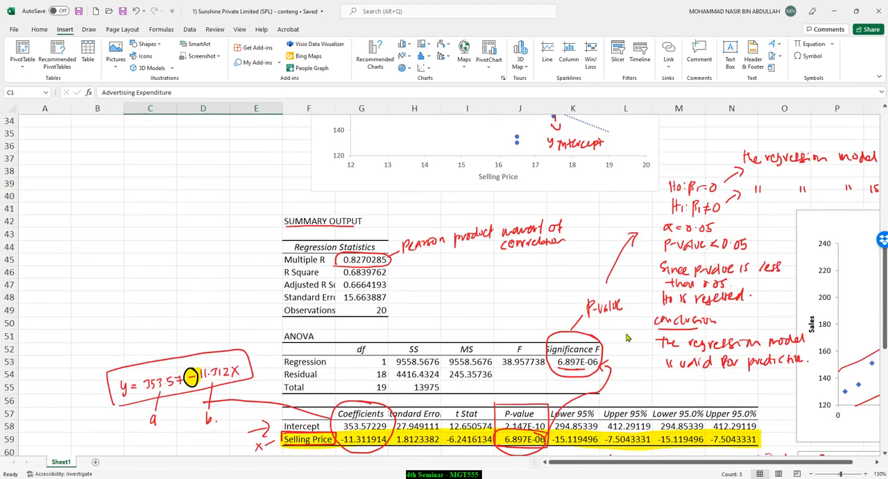
{"action": "scroll", "coordinate": [543, 393], "scroll_direction": "down", "scroll_amount": 3}
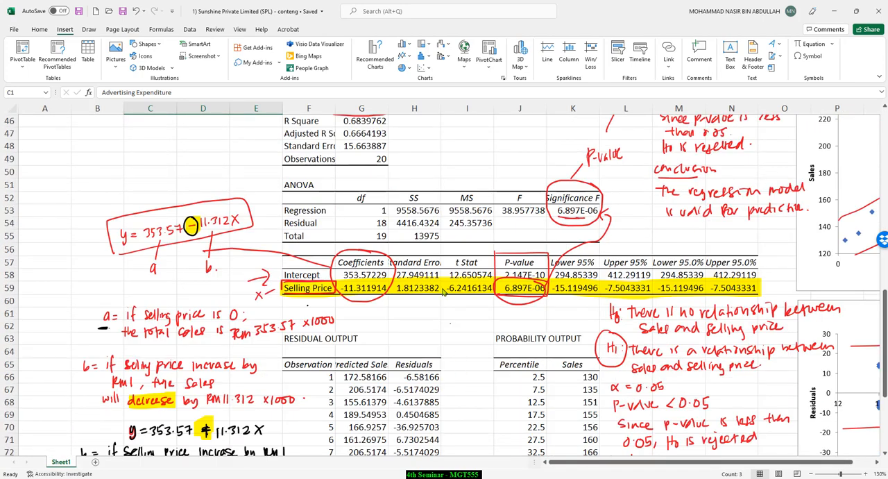
{"action": "scroll", "coordinate": [610, 233], "scroll_direction": "up", "scroll_amount": 2}
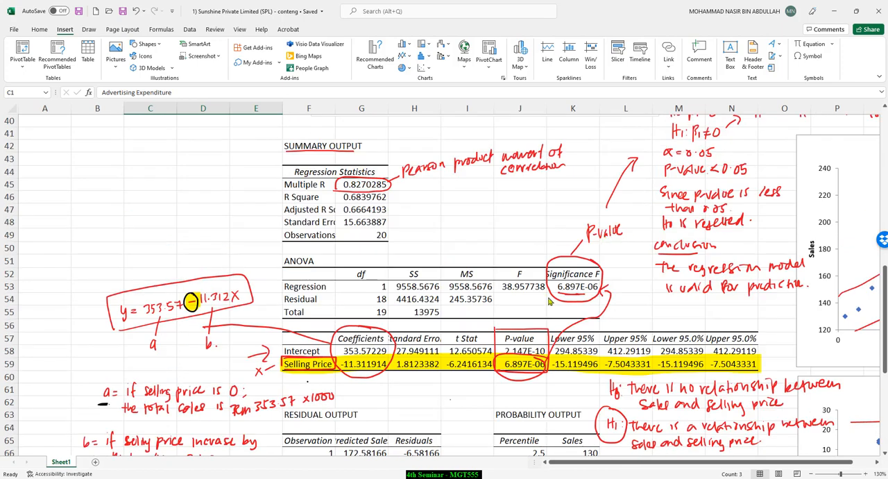
{"action": "scroll", "coordinate": [642, 254], "scroll_direction": "up", "scroll_amount": 1}
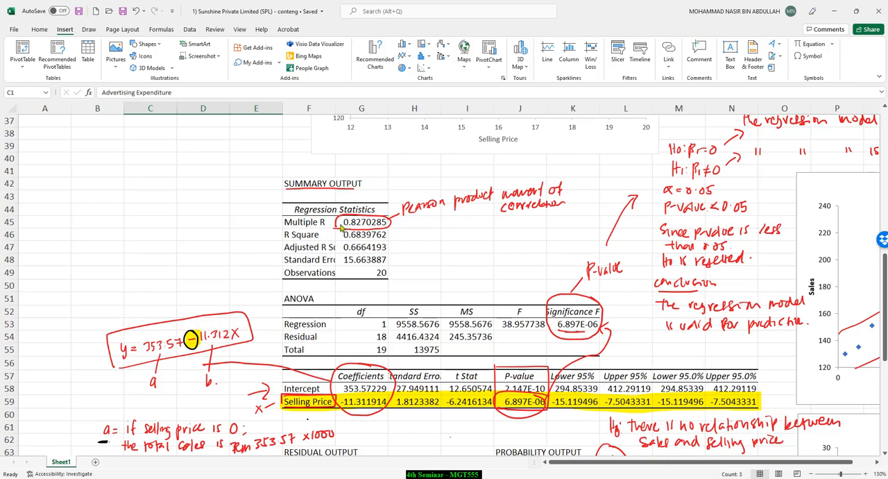
{"action": "scroll", "coordinate": [342, 227], "scroll_direction": "up", "scroll_amount": 7}
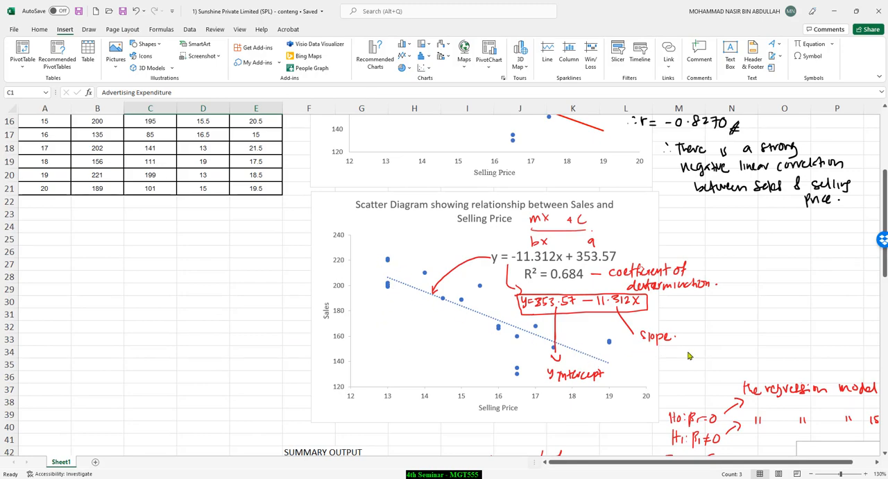
{"action": "scroll", "coordinate": [689, 356], "scroll_direction": "up", "scroll_amount": 1}
{"action": "scroll", "coordinate": [689, 356], "scroll_direction": "down", "scroll_amount": 9}
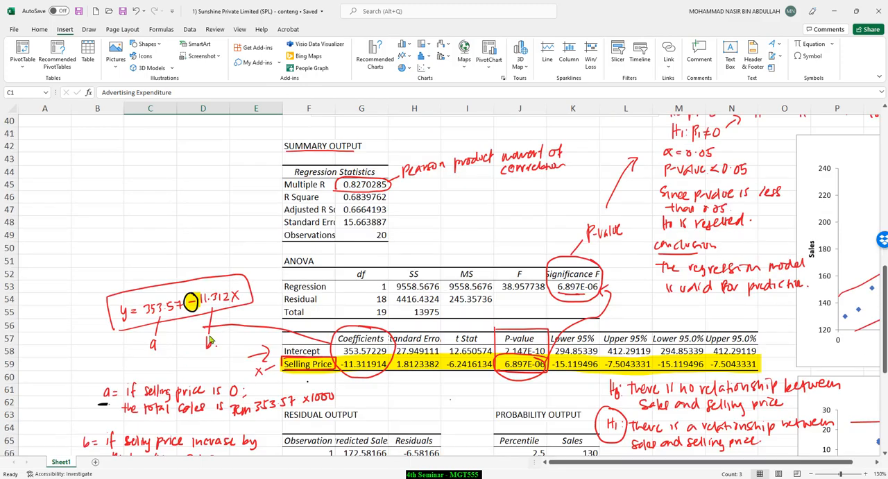
Step: Review the handwritten interpretations of a and b in the Sunshine workbook, then return to the Blue Moon coefficients table
{"action": "scroll", "coordinate": [210, 340], "scroll_direction": "down", "scroll_amount": 2}
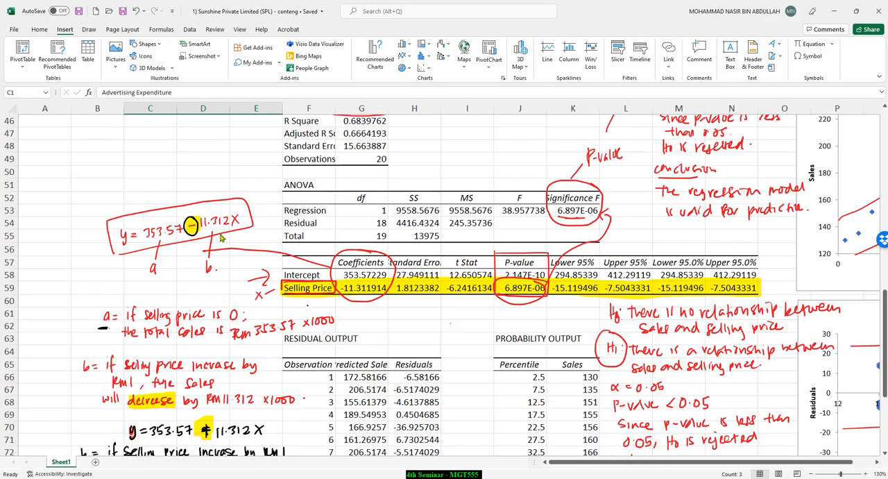
{"action": "scroll", "coordinate": [170, 340], "scroll_direction": "down", "scroll_amount": 2}
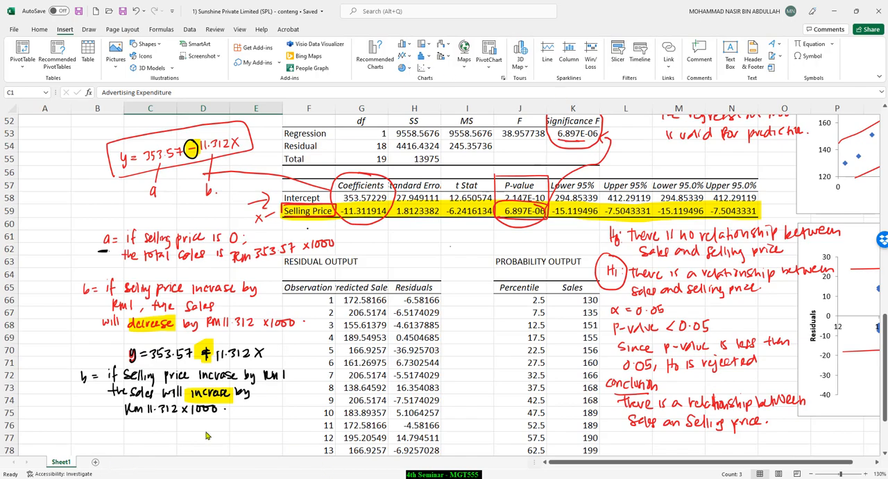
{"action": "left_click", "coordinate": [277, 468]}
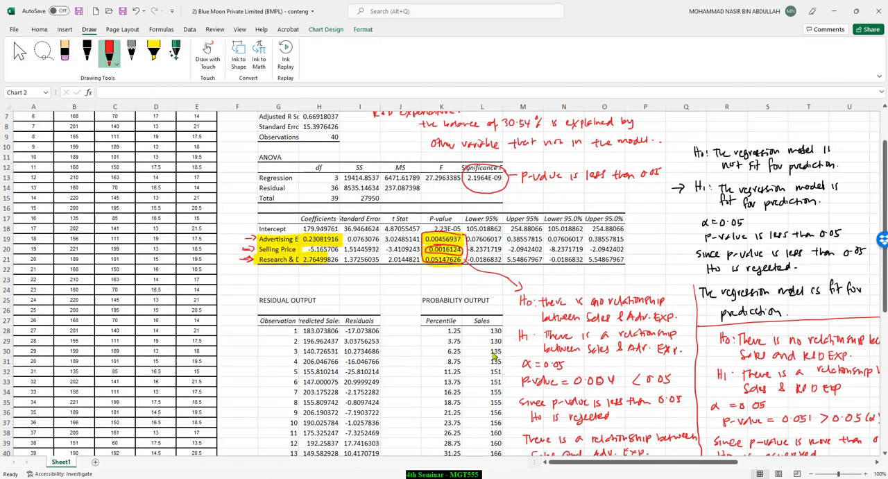
{"action": "scroll", "coordinate": [500, 354], "scroll_direction": "up", "scroll_amount": 2}
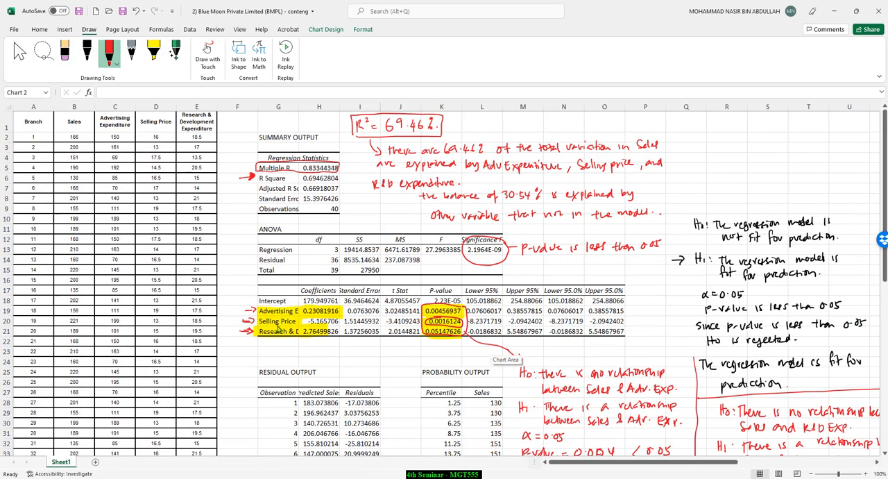
{"action": "scroll", "coordinate": [278, 331], "scroll_direction": "right", "scroll_amount": 5}
{"action": "scroll", "coordinate": [293, 341], "scroll_direction": "up", "scroll_amount": 3, "text": "ctrl"}
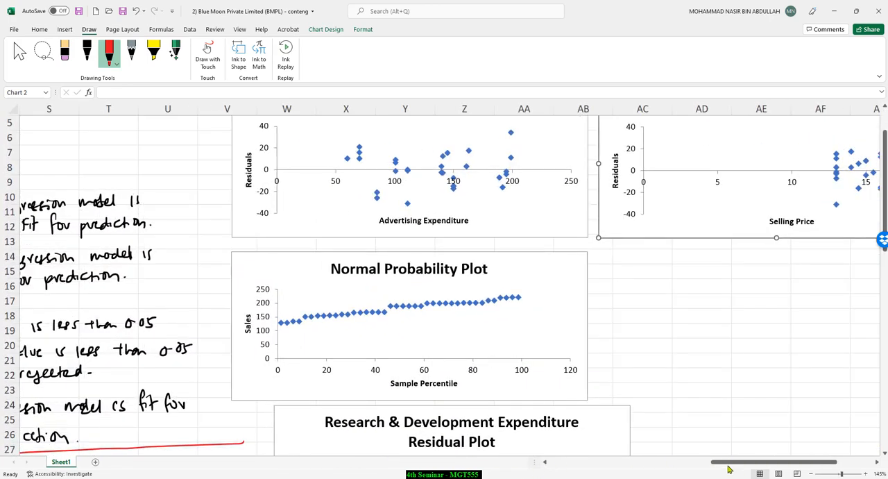
{"action": "left_click_drag", "start_coordinate": [729, 465], "coordinate": [566, 463]}
{"action": "scroll", "coordinate": [389, 310], "scroll_direction": "down", "scroll_amount": 2}
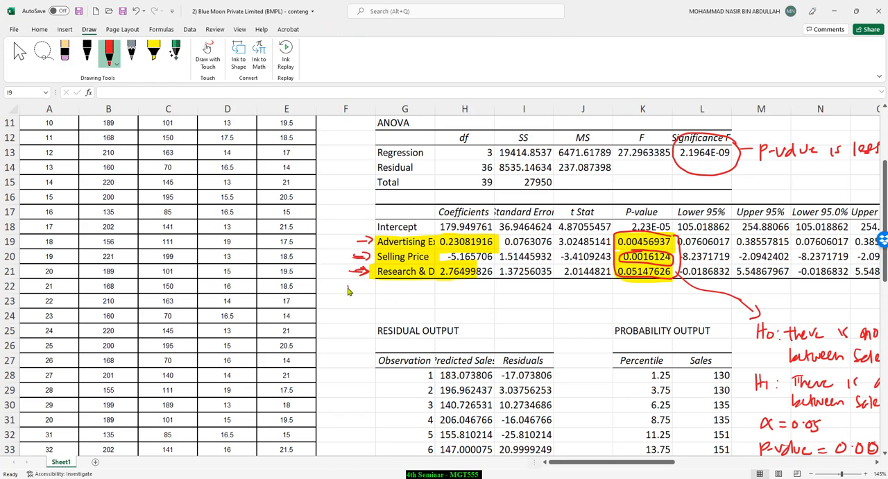
Step: Handwrite "y = 179.95 + 0.2308x" in red ink directly below the Blue Moon coefficients table
{"action": "left_click_drag", "start_coordinate": [347, 285], "coordinate": [352, 294]}
{"action": "mouse_move", "coordinate": [354, 285]}
{"action": "left_mouse_down"}
{"action": "mouse_move", "coordinate": [346, 302]}
{"action": "mouse_move", "coordinate": [365, 291]}
{"action": "left_mouse_up"}
{"action": "left_click_drag", "start_coordinate": [358, 297], "coordinate": [407, 293]}
{"action": "left_click", "coordinate": [395, 292]}
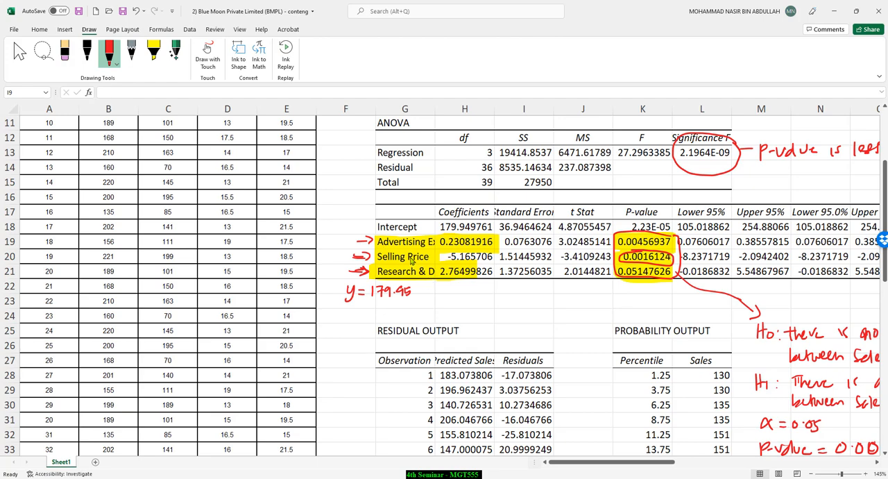
{"action": "left_click_drag", "start_coordinate": [418, 292], "coordinate": [472, 289]}
{"action": "left_click", "coordinate": [445, 295]}
{"action": "left_click_drag", "start_coordinate": [480, 288], "coordinate": [498, 298]}
Step: Label the Advertising Expenditure, Selling Price and Research & Development rows as x1, x2 and x3 in red ink
{"action": "left_click_drag", "start_coordinate": [342, 236], "coordinate": [335, 262]}
{"action": "mouse_move", "coordinate": [335, 252]}
{"action": "left_mouse_down"}
{"action": "mouse_move", "coordinate": [328, 262]}
{"action": "mouse_move", "coordinate": [343, 262]}
{"action": "left_mouse_up"}
{"action": "left_click_drag", "start_coordinate": [326, 272], "coordinate": [335, 281]}
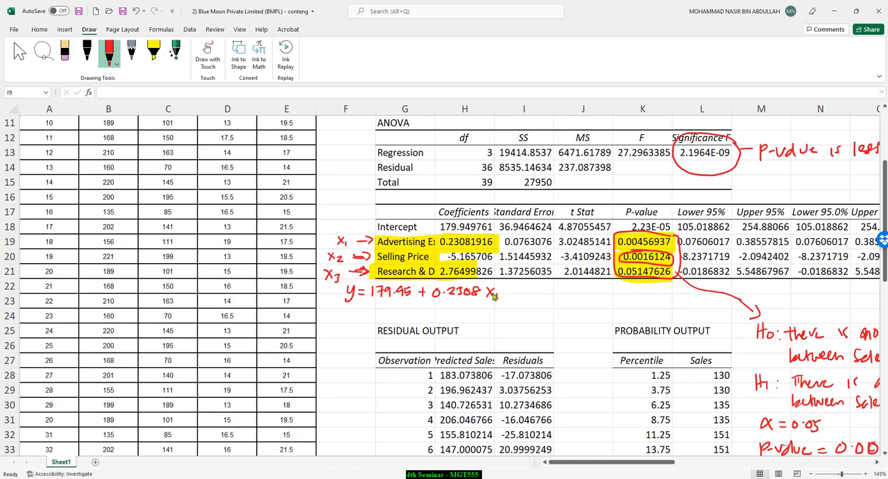
Step: Extend the handwritten regression equation with the selling price term "- 5.1657x2"
{"action": "left_click_drag", "start_coordinate": [508, 292], "coordinate": [555, 297]}
{"action": "left_click_drag", "start_coordinate": [560, 290], "coordinate": [543, 287]}
{"action": "left_click_drag", "start_coordinate": [545, 291], "coordinate": [573, 297]}
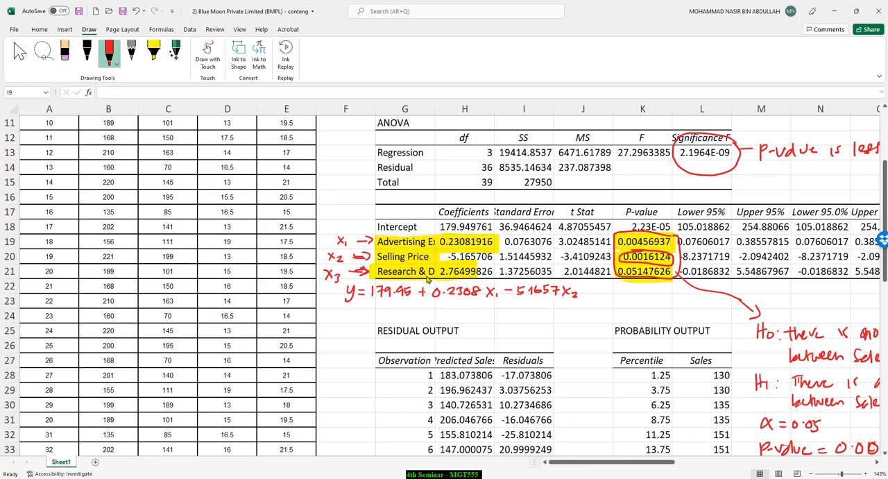
{"action": "left_click_drag", "start_coordinate": [580, 294], "coordinate": [585, 298]}
Step: Complete the handwritten equation with "+ 2.7649x3" and draw a red box around the whole equation
{"action": "left_click_drag", "start_coordinate": [604, 293], "coordinate": [660, 298]}
{"action": "left_click", "coordinate": [617, 292]}
{"action": "left_click_drag", "start_coordinate": [659, 290], "coordinate": [652, 298]}
{"action": "left_click_drag", "start_coordinate": [661, 292], "coordinate": [664, 301]}
{"action": "left_click", "coordinate": [673, 296]}
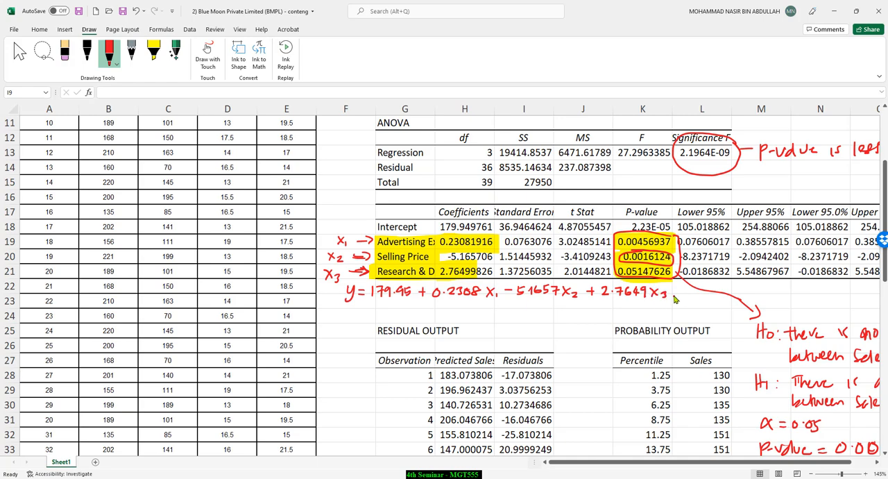
{"action": "mouse_move", "coordinate": [340, 310]}
{"action": "left_mouse_down"}
{"action": "mouse_move", "coordinate": [657, 309]}
{"action": "mouse_move", "coordinate": [683, 288]}
{"action": "mouse_move", "coordinate": [348, 275]}
{"action": "left_mouse_up"}
{"action": "left_click_drag", "start_coordinate": [338, 310], "coordinate": [342, 312]}
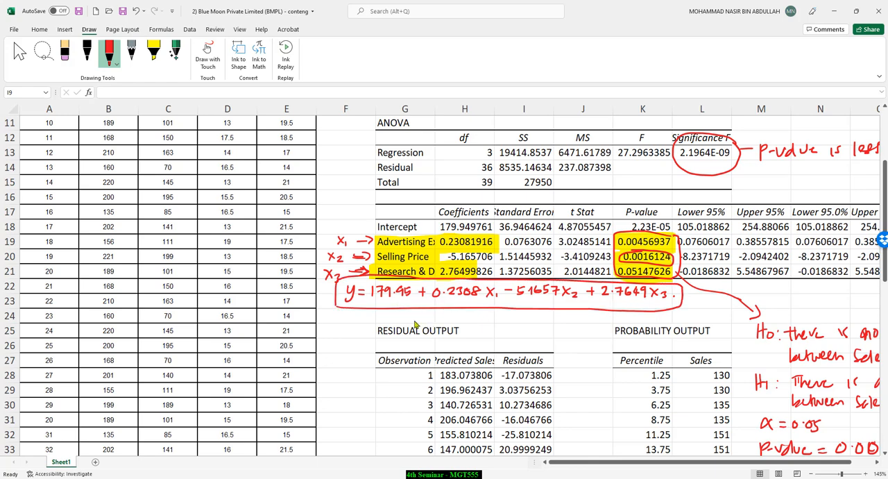
Step: Mark the terms of the boxed equation with short lines and label them a, b1, b2 and b3
{"action": "left_click_drag", "start_coordinate": [387, 301], "coordinate": [368, 322]}
{"action": "left_click_drag", "start_coordinate": [452, 301], "coordinate": [458, 321]}
{"action": "left_click_drag", "start_coordinate": [529, 303], "coordinate": [537, 321]}
{"action": "left_click_drag", "start_coordinate": [615, 303], "coordinate": [623, 324]}
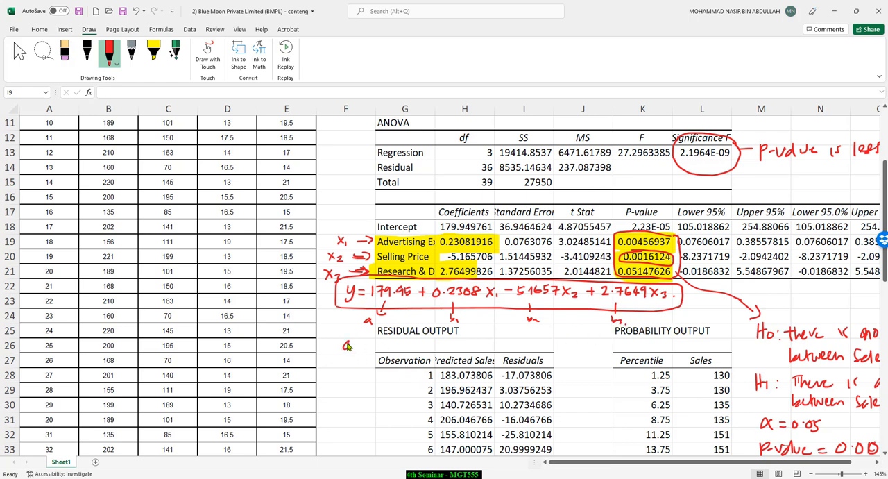
Step: Handwrite the intercept interpretation under the equation: "a = if all x1,2,3 = 0, y = RM179.95 x 1000"
{"action": "left_click_drag", "start_coordinate": [353, 344], "coordinate": [360, 344]}
{"action": "left_click_drag", "start_coordinate": [353, 348], "coordinate": [380, 350]}
{"action": "mouse_move", "coordinate": [389, 336]}
{"action": "left_mouse_down"}
{"action": "mouse_move", "coordinate": [385, 354]}
{"action": "mouse_move", "coordinate": [390, 342]}
{"action": "mouse_move", "coordinate": [413, 350]}
{"action": "left_mouse_up"}
{"action": "mouse_move", "coordinate": [420, 338]}
{"action": "left_mouse_down"}
{"action": "mouse_move", "coordinate": [420, 350]}
{"action": "mouse_move", "coordinate": [454, 350]}
{"action": "left_mouse_up"}
{"action": "mouse_move", "coordinate": [456, 347]}
{"action": "left_mouse_down"}
{"action": "mouse_move", "coordinate": [514, 352]}
{"action": "mouse_move", "coordinate": [534, 341]}
{"action": "left_mouse_up"}
{"action": "left_click_drag", "start_coordinate": [525, 346], "coordinate": [546, 346]}
{"action": "left_click_drag", "start_coordinate": [548, 346], "coordinate": [558, 341]}
{"action": "mouse_move", "coordinate": [563, 339]}
{"action": "left_mouse_down"}
{"action": "mouse_move", "coordinate": [562, 347]}
{"action": "mouse_move", "coordinate": [583, 345]}
{"action": "left_mouse_up"}
{"action": "mouse_move", "coordinate": [595, 340]}
{"action": "left_mouse_down"}
{"action": "mouse_move", "coordinate": [592, 349]}
{"action": "mouse_move", "coordinate": [610, 339]}
{"action": "mouse_move", "coordinate": [624, 350]}
{"action": "left_mouse_up"}
{"action": "mouse_move", "coordinate": [624, 341]}
{"action": "left_mouse_down"}
{"action": "mouse_move", "coordinate": [614, 350]}
{"action": "mouse_move", "coordinate": [628, 348]}
{"action": "left_mouse_up"}
{"action": "left_click_drag", "start_coordinate": [635, 340], "coordinate": [641, 341]}
{"action": "left_click_drag", "start_coordinate": [653, 343], "coordinate": [659, 343]}
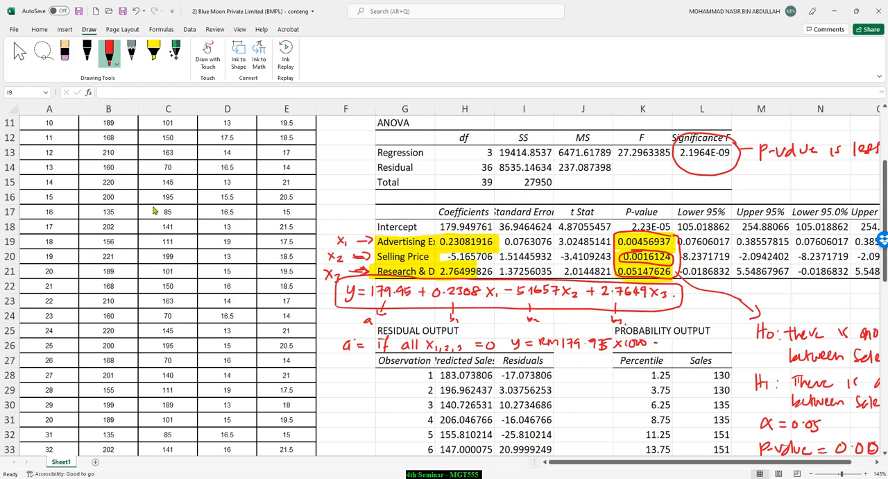
Step: Handwrite "b1 = 0.2308" beside the residual output, followed by "if adv exp. increased by RM1"
{"action": "scroll", "coordinate": [156, 210], "scroll_direction": "up", "scroll_amount": 2}
{"action": "scroll", "coordinate": [77, 153], "scroll_direction": "up", "scroll_amount": 2}
{"action": "scroll", "coordinate": [85, 155], "scroll_direction": "down", "scroll_amount": 6}
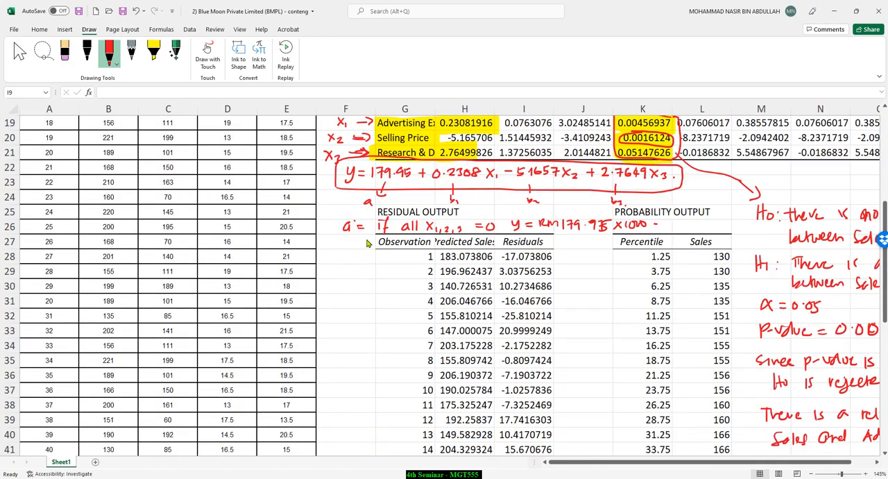
{"action": "mouse_move", "coordinate": [322, 265]}
{"action": "left_mouse_down"}
{"action": "mouse_move", "coordinate": [324, 274]}
{"action": "mouse_move", "coordinate": [341, 271]}
{"action": "left_mouse_up"}
{"action": "left_click_drag", "start_coordinate": [336, 274], "coordinate": [397, 270]}
{"action": "left_click", "coordinate": [356, 271]}
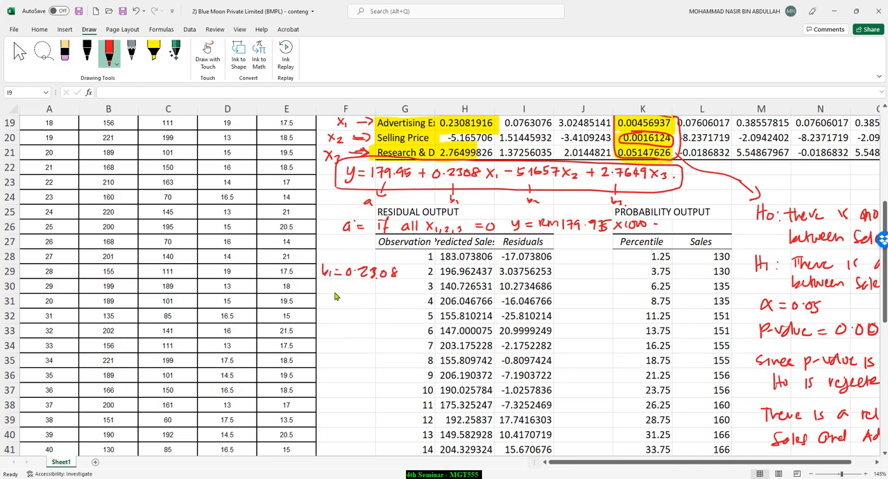
{"action": "mouse_move", "coordinate": [322, 293]}
{"action": "left_mouse_down"}
{"action": "mouse_move", "coordinate": [327, 305]}
{"action": "mouse_move", "coordinate": [352, 295]}
{"action": "mouse_move", "coordinate": [391, 305]}
{"action": "left_mouse_up"}
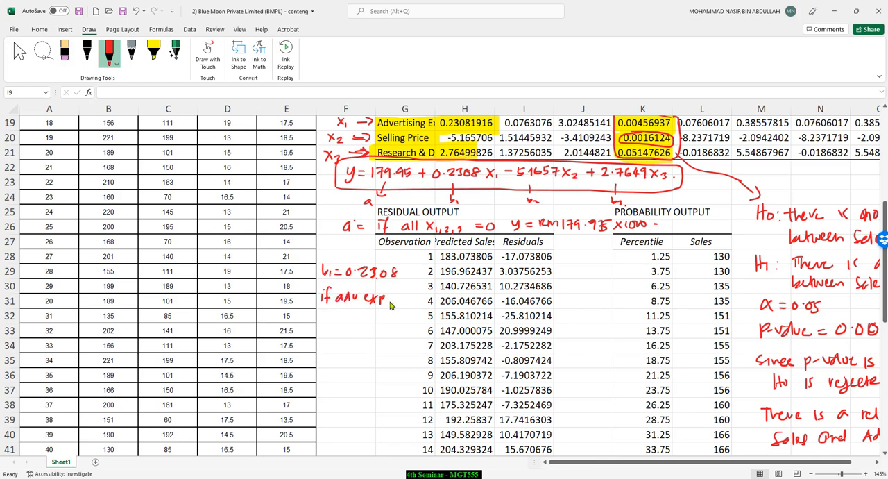
{"action": "mouse_move", "coordinate": [324, 311]}
{"action": "left_mouse_down"}
{"action": "mouse_move", "coordinate": [326, 321]}
{"action": "mouse_move", "coordinate": [414, 320]}
{"action": "left_mouse_up"}
{"action": "left_click_drag", "start_coordinate": [421, 313], "coordinate": [421, 322]}
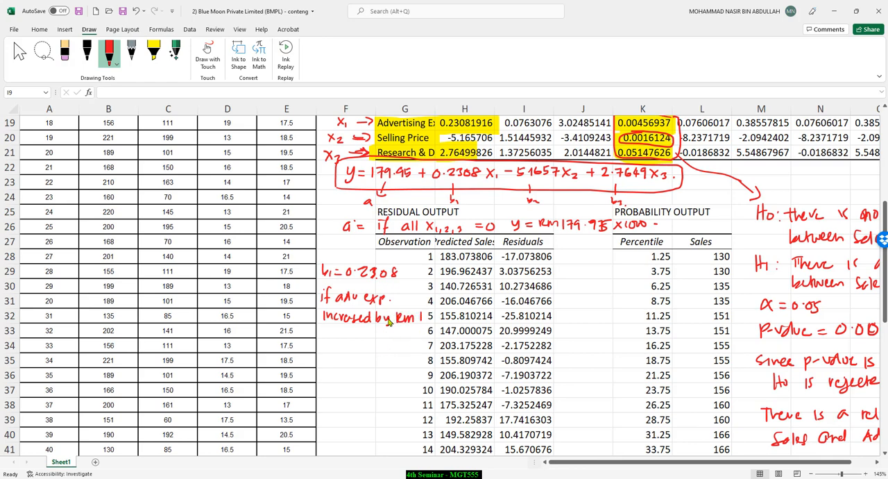
Step: Check the variables' measurement units in the Sunshine workbook and return to the Blue Moon workbook
{"action": "scroll", "coordinate": [343, 318], "scroll_direction": "up", "scroll_amount": 6}
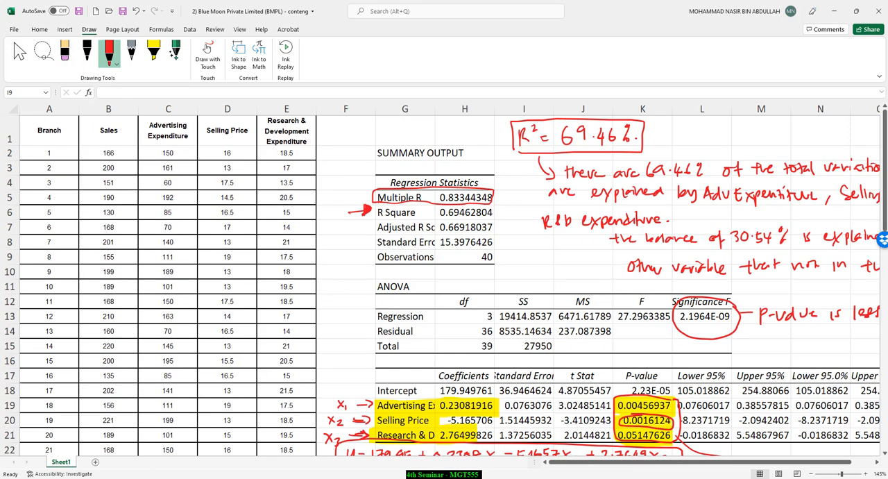
{"action": "left_click", "coordinate": [240, 478]}
{"action": "left_click", "coordinate": [194, 441]}
{"action": "scroll", "coordinate": [421, 230], "scroll_direction": "up", "scroll_amount": 17}
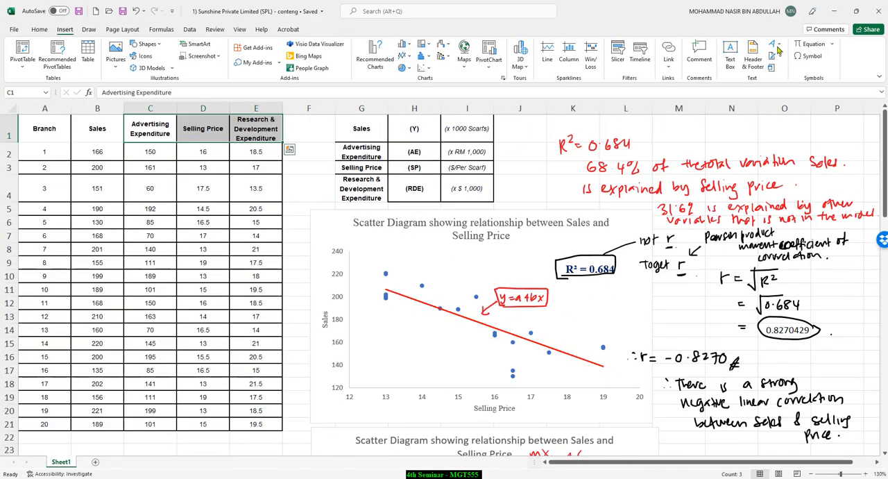
{"action": "left_click", "coordinate": [833, 9]}
Step: Add zeros to "RM1" in the b1 interpretation so it reads RM1000
{"action": "scroll", "coordinate": [436, 259], "scroll_direction": "down", "scroll_amount": 10}
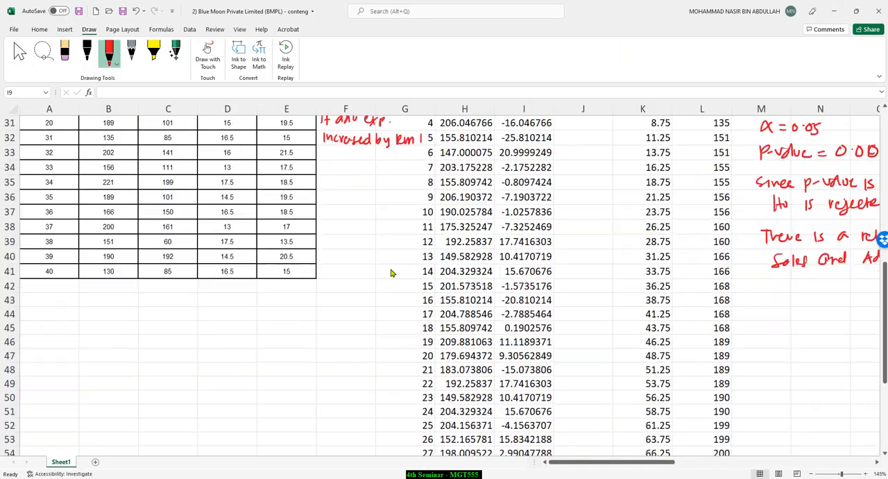
{"action": "scroll", "coordinate": [392, 270], "scroll_direction": "up", "scroll_amount": 2}
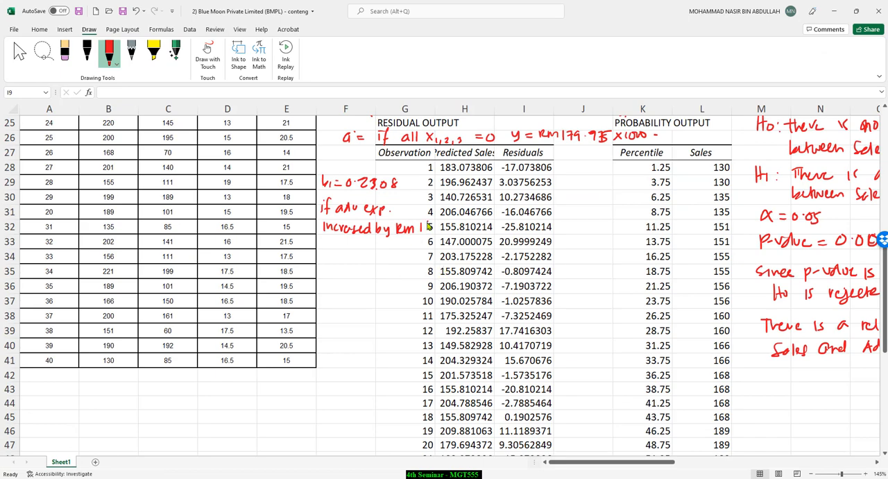
{"action": "left_click_drag", "start_coordinate": [434, 221], "coordinate": [434, 222]}
{"action": "left_click_drag", "start_coordinate": [441, 221], "coordinate": [441, 222]}
Step: Finish the b1 interpretation with "while other independent variable held constant the sales will increased by RM0.2308 x 1000"
{"action": "left_click_drag", "start_coordinate": [317, 243], "coordinate": [452, 244]}
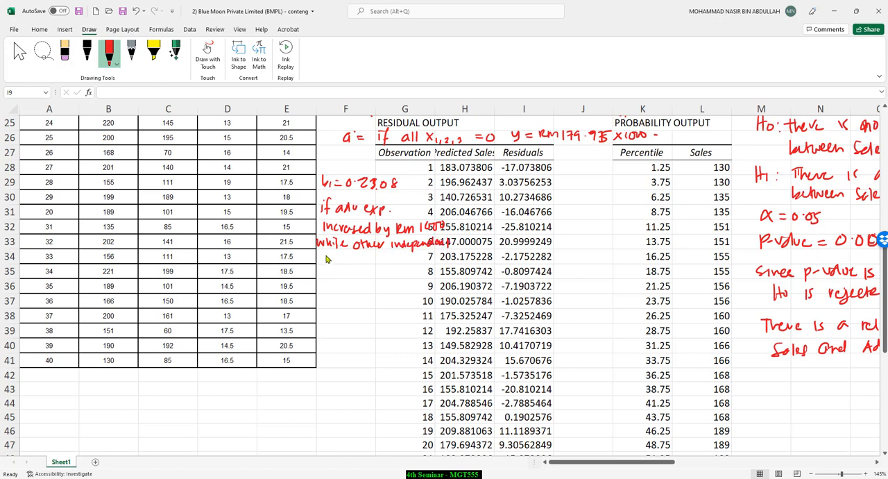
{"action": "left_click_drag", "start_coordinate": [318, 252], "coordinate": [338, 260]}
{"action": "left_click_drag", "start_coordinate": [344, 258], "coordinate": [436, 254]}
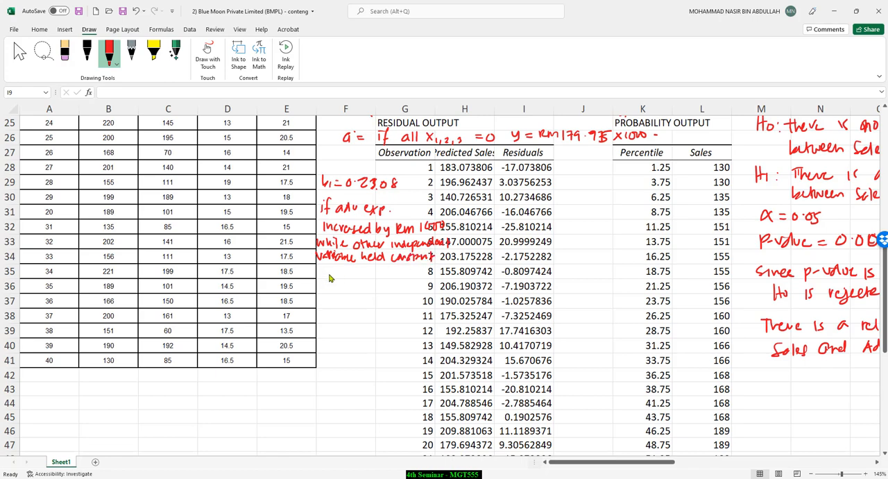
{"action": "mouse_move", "coordinate": [318, 273]}
{"action": "left_mouse_down"}
{"action": "mouse_move", "coordinate": [390, 273]}
{"action": "mouse_move", "coordinate": [321, 292]}
{"action": "mouse_move", "coordinate": [390, 295]}
{"action": "left_mouse_up"}
{"action": "left_click_drag", "start_coordinate": [326, 303], "coordinate": [423, 304]}
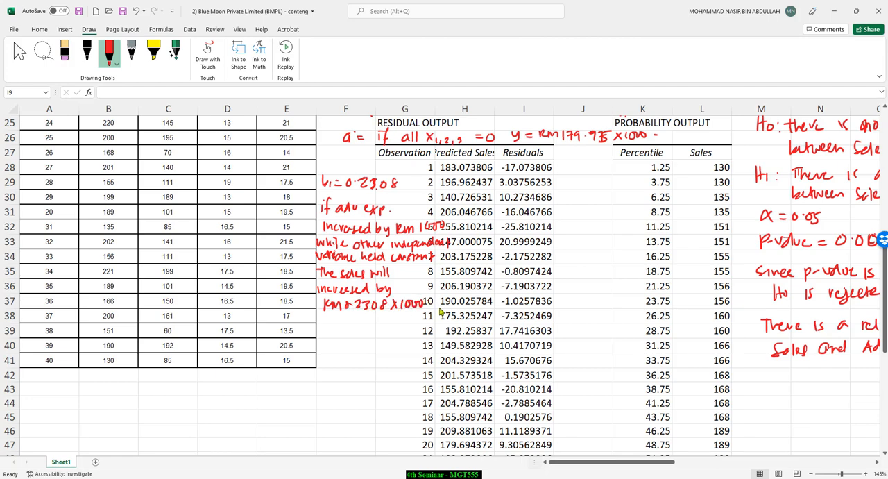
Step: Highlight "0.2308", "increased" and "while other independent variable held constant" in yellow in the b1 interpretation
{"action": "scroll", "coordinate": [404, 310], "scroll_direction": "up", "scroll_amount": 2}
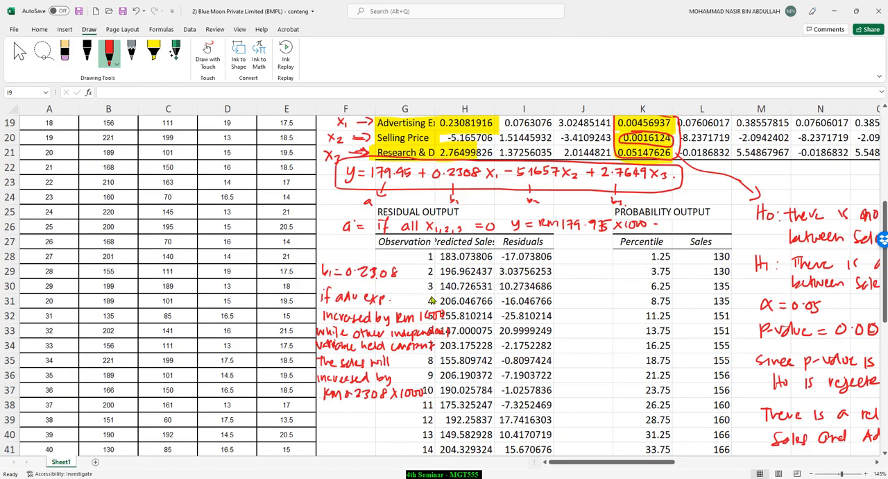
{"action": "left_click", "coordinate": [154, 53]}
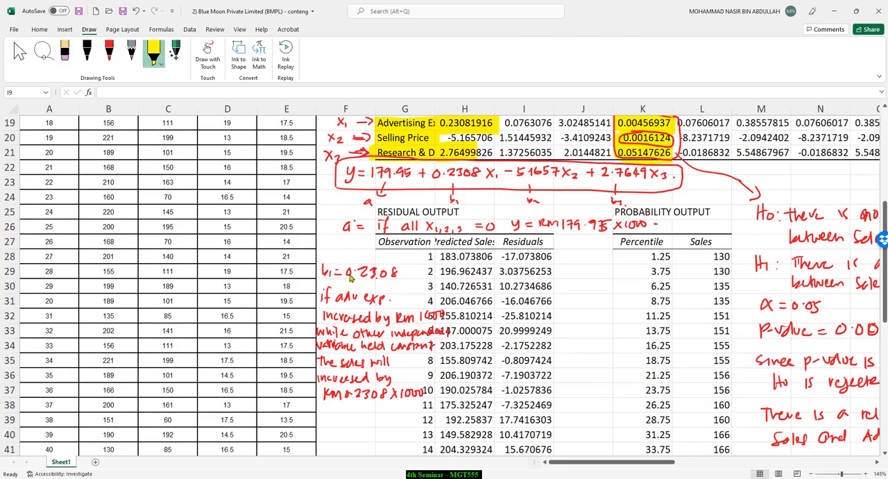
{"action": "left_click_drag", "start_coordinate": [344, 274], "coordinate": [402, 274]}
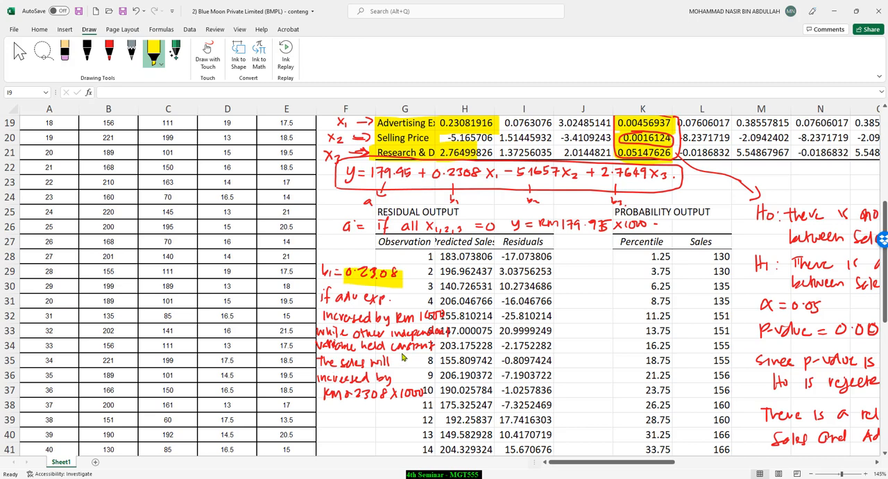
{"action": "left_click_drag", "start_coordinate": [319, 377], "coordinate": [371, 378]}
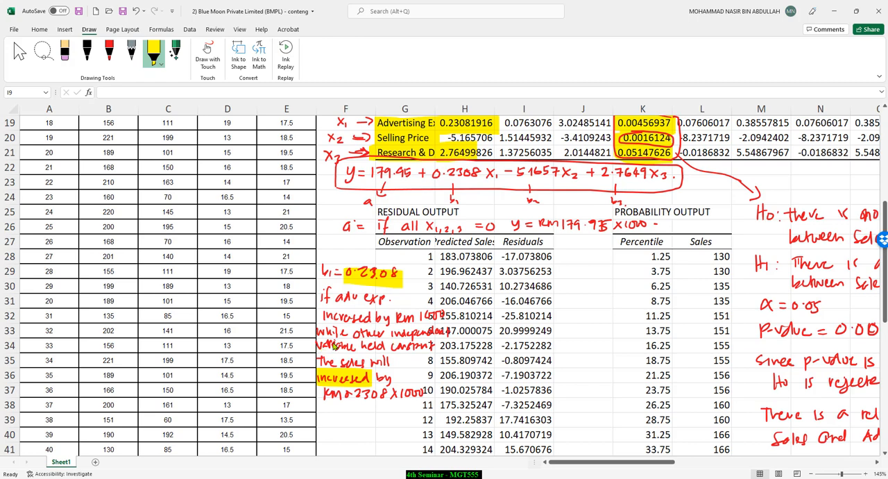
{"action": "left_click_drag", "start_coordinate": [318, 335], "coordinate": [455, 336]}
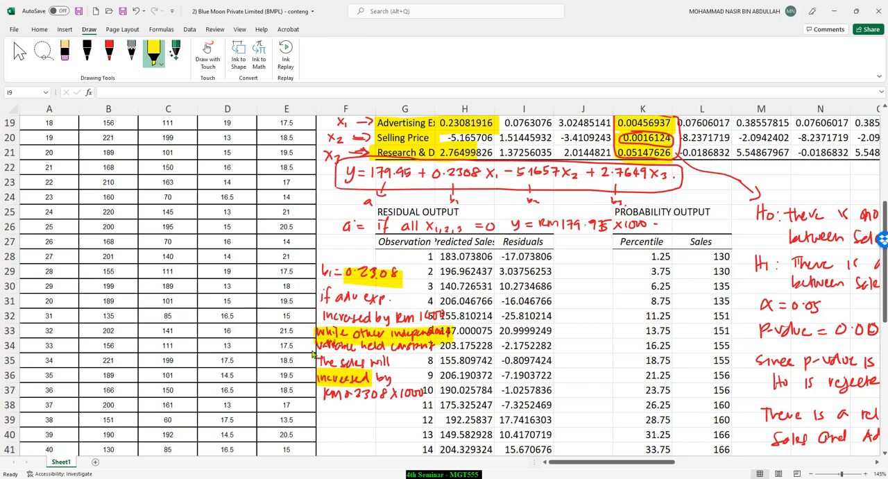
{"action": "left_click_drag", "start_coordinate": [321, 351], "coordinate": [443, 352]}
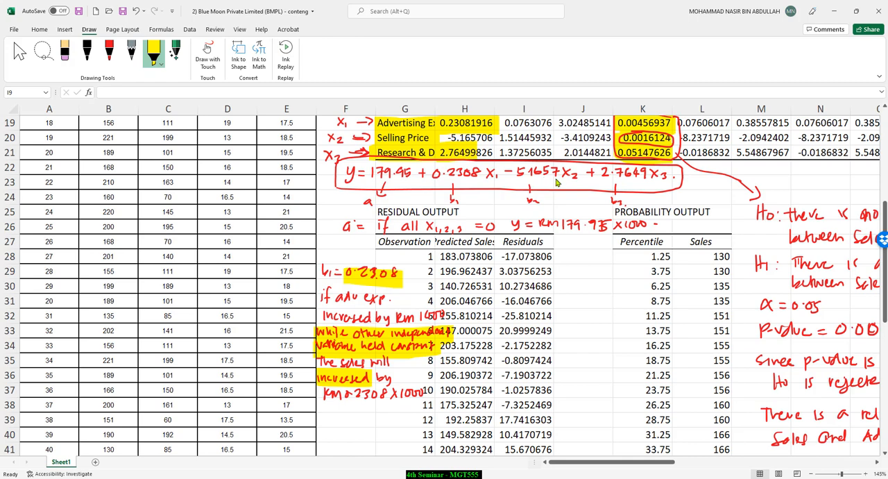
Step: Highlight the minus sign before the x2 term and the plus sign before the x3 term in the boxed equation
{"action": "left_click_drag", "start_coordinate": [507, 173], "coordinate": [518, 178]}
{"action": "left_click_drag", "start_coordinate": [586, 174], "coordinate": [596, 174]}
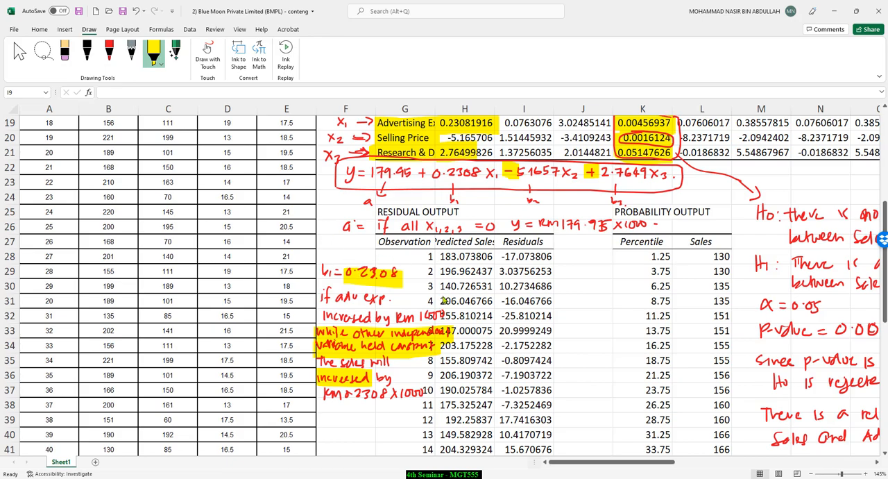
{"action": "scroll", "coordinate": [444, 298], "scroll_direction": "down", "scroll_amount": 3}
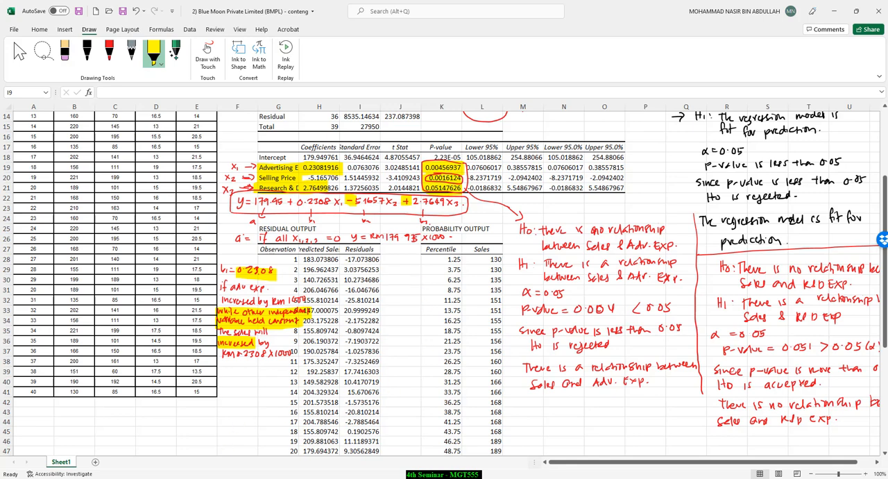
Step: Switch to the Sunshine workbook, select the Advertising Expenditure data in column C, and review the annotated scatter diagrams
{"action": "left_click", "coordinate": [240, 478]}
{"action": "left_click", "coordinate": [206, 456]}
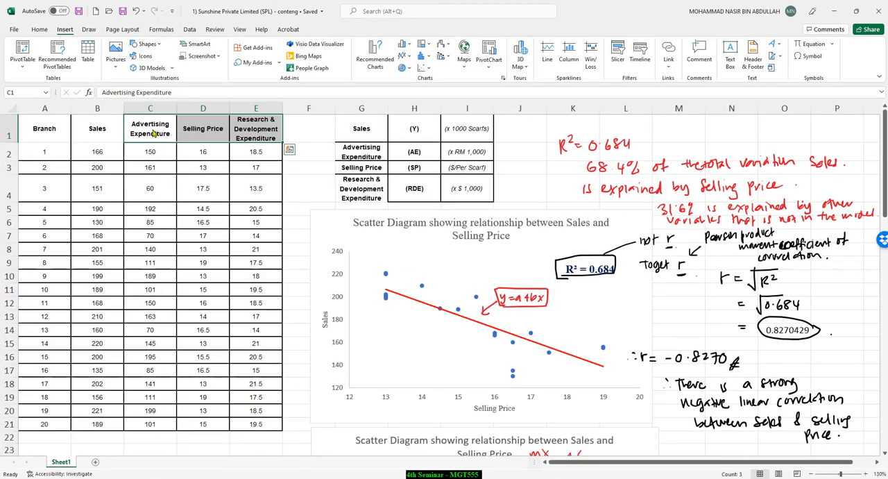
{"action": "left_click_drag", "start_coordinate": [150, 129], "coordinate": [139, 413]}
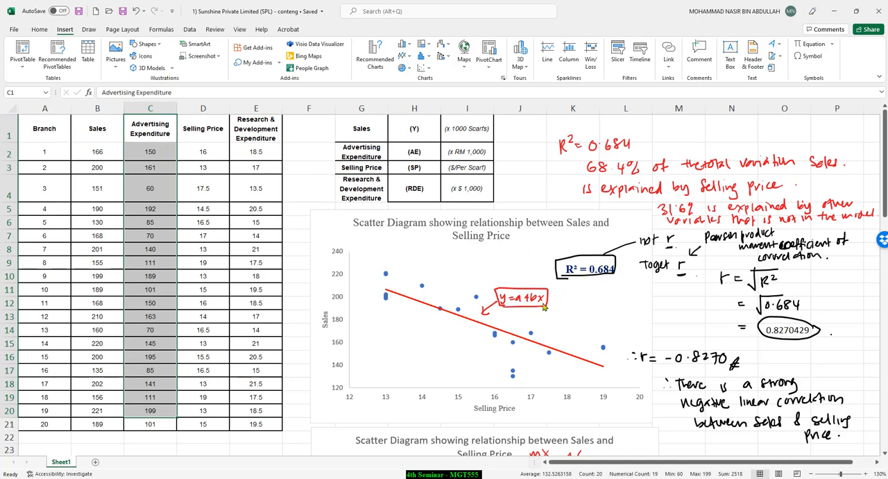
{"action": "scroll", "coordinate": [541, 308], "scroll_direction": "down", "scroll_amount": 5}
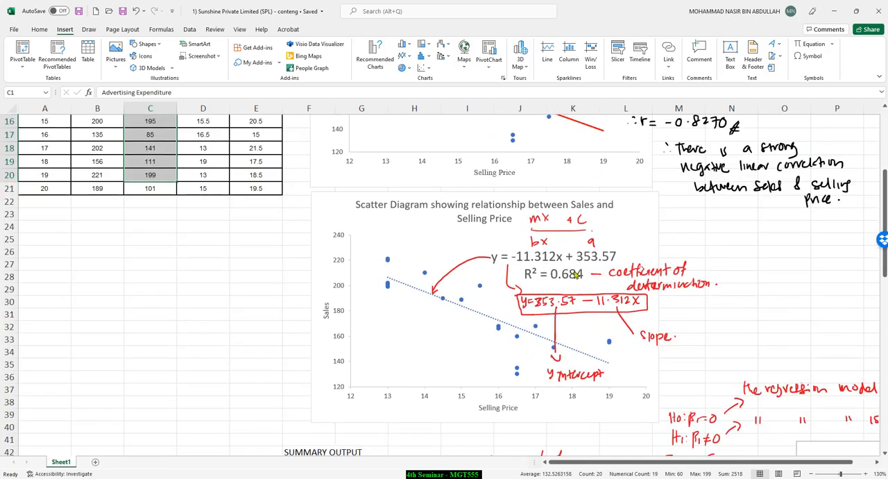
Step: Review the Sunshine sheet's annotated selling price scatter diagrams, regression summary output and handwritten coefficient interpretations
{"action": "scroll", "coordinate": [467, 241], "scroll_direction": "up", "scroll_amount": 1}
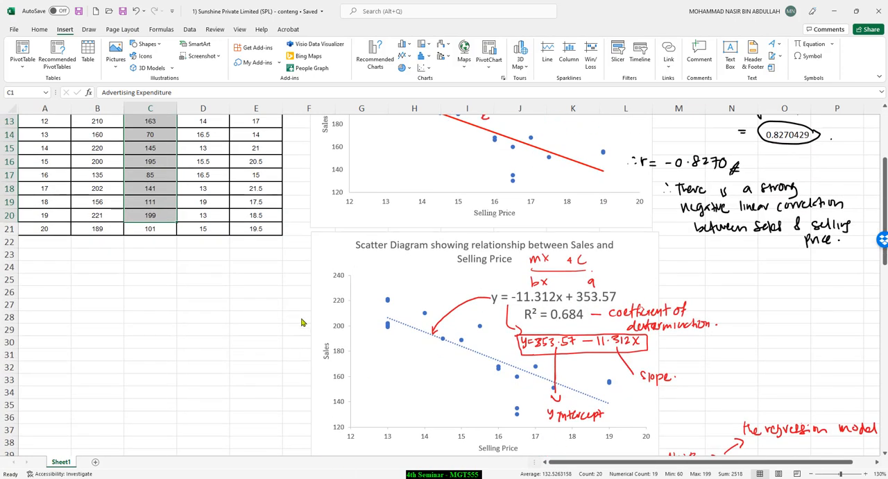
{"action": "scroll", "coordinate": [334, 265], "scroll_direction": "up", "scroll_amount": 4}
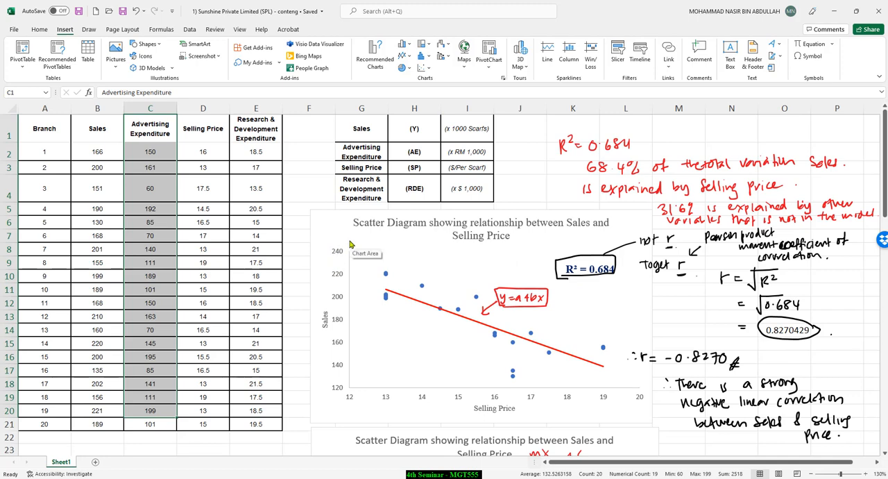
{"action": "scroll", "coordinate": [351, 244], "scroll_direction": "down", "scroll_amount": 12}
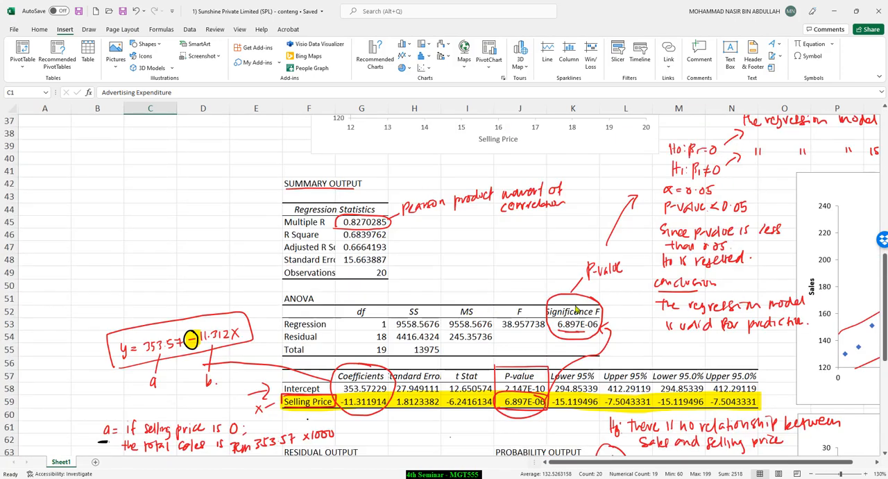
{"action": "scroll", "coordinate": [442, 352], "scroll_direction": "down", "scroll_amount": 3}
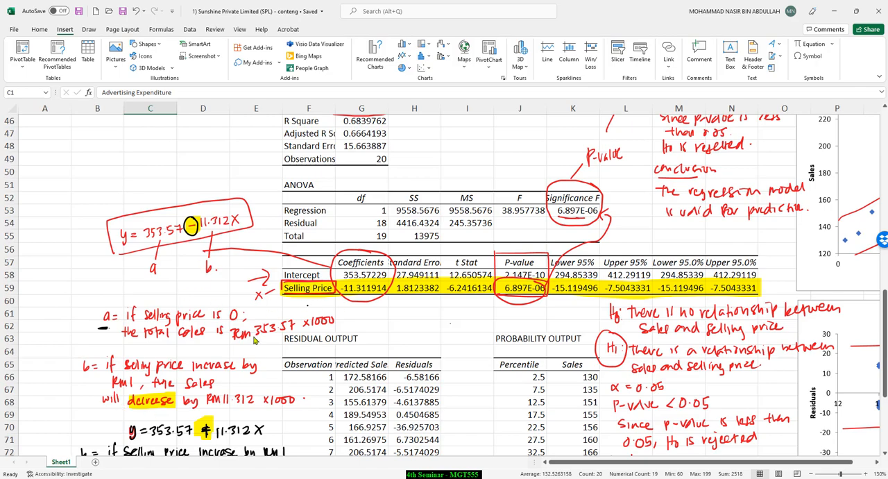
{"action": "scroll", "coordinate": [257, 341], "scroll_direction": "down", "scroll_amount": 3}
{"action": "scroll", "coordinate": [257, 326], "scroll_direction": "up", "scroll_amount": 18}
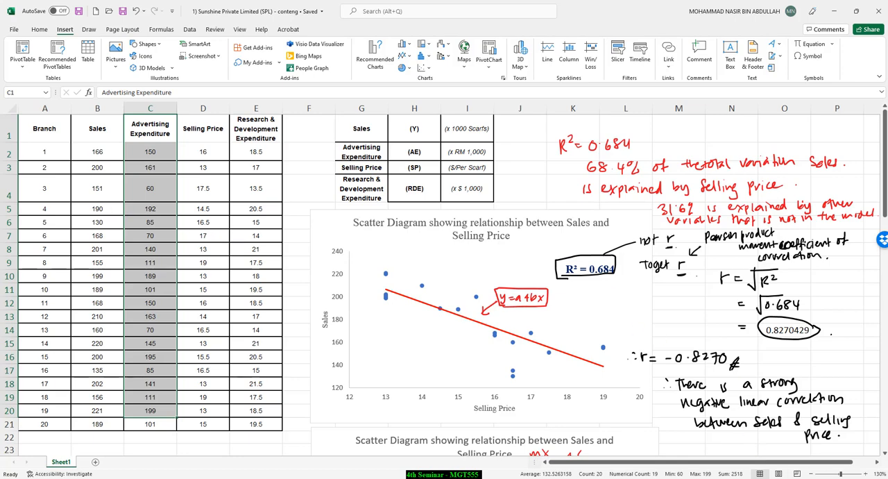
Step: Open the system calendar to view the dates for June 2022
{"action": "left_click", "coordinate": [857, 478]}
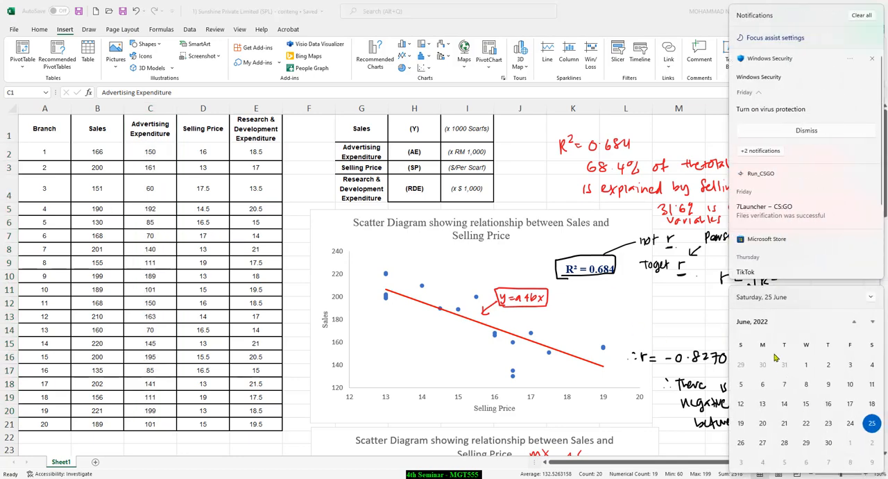